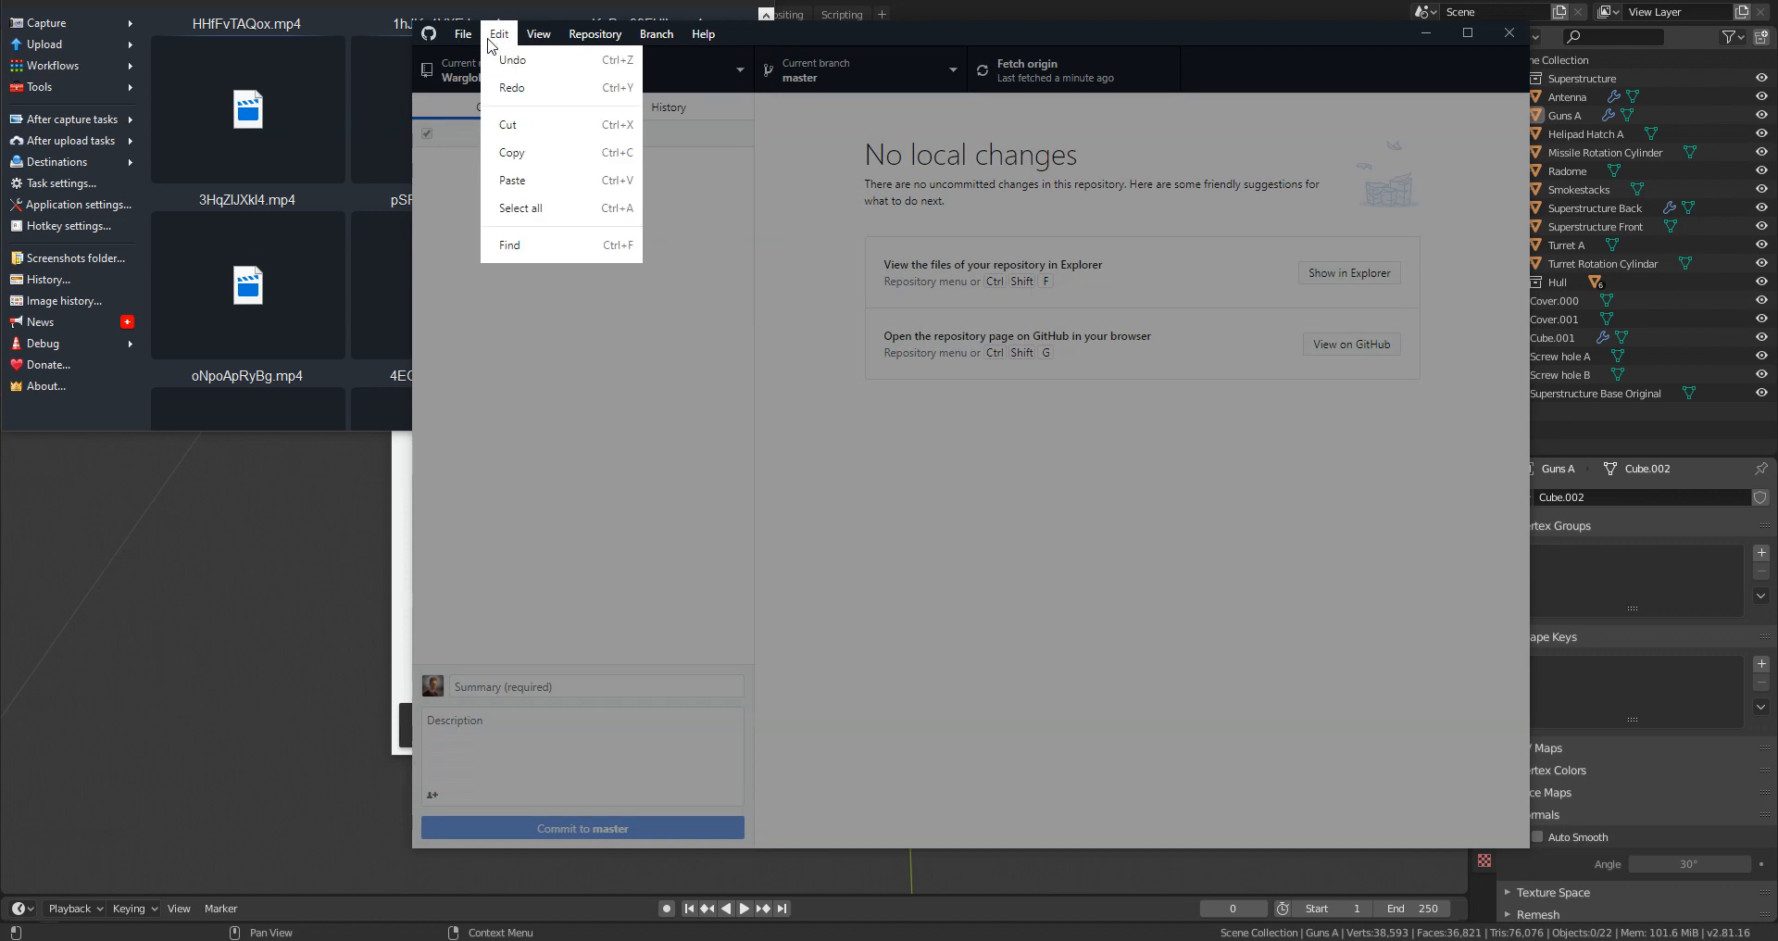
# Step: Open the Warglobe repository folder in Explorer and launch ProgrammingScene.unity from its Assets/Scenes folder
pyautogui.moveTo(594, 33)
pyautogui.click(633, 208)
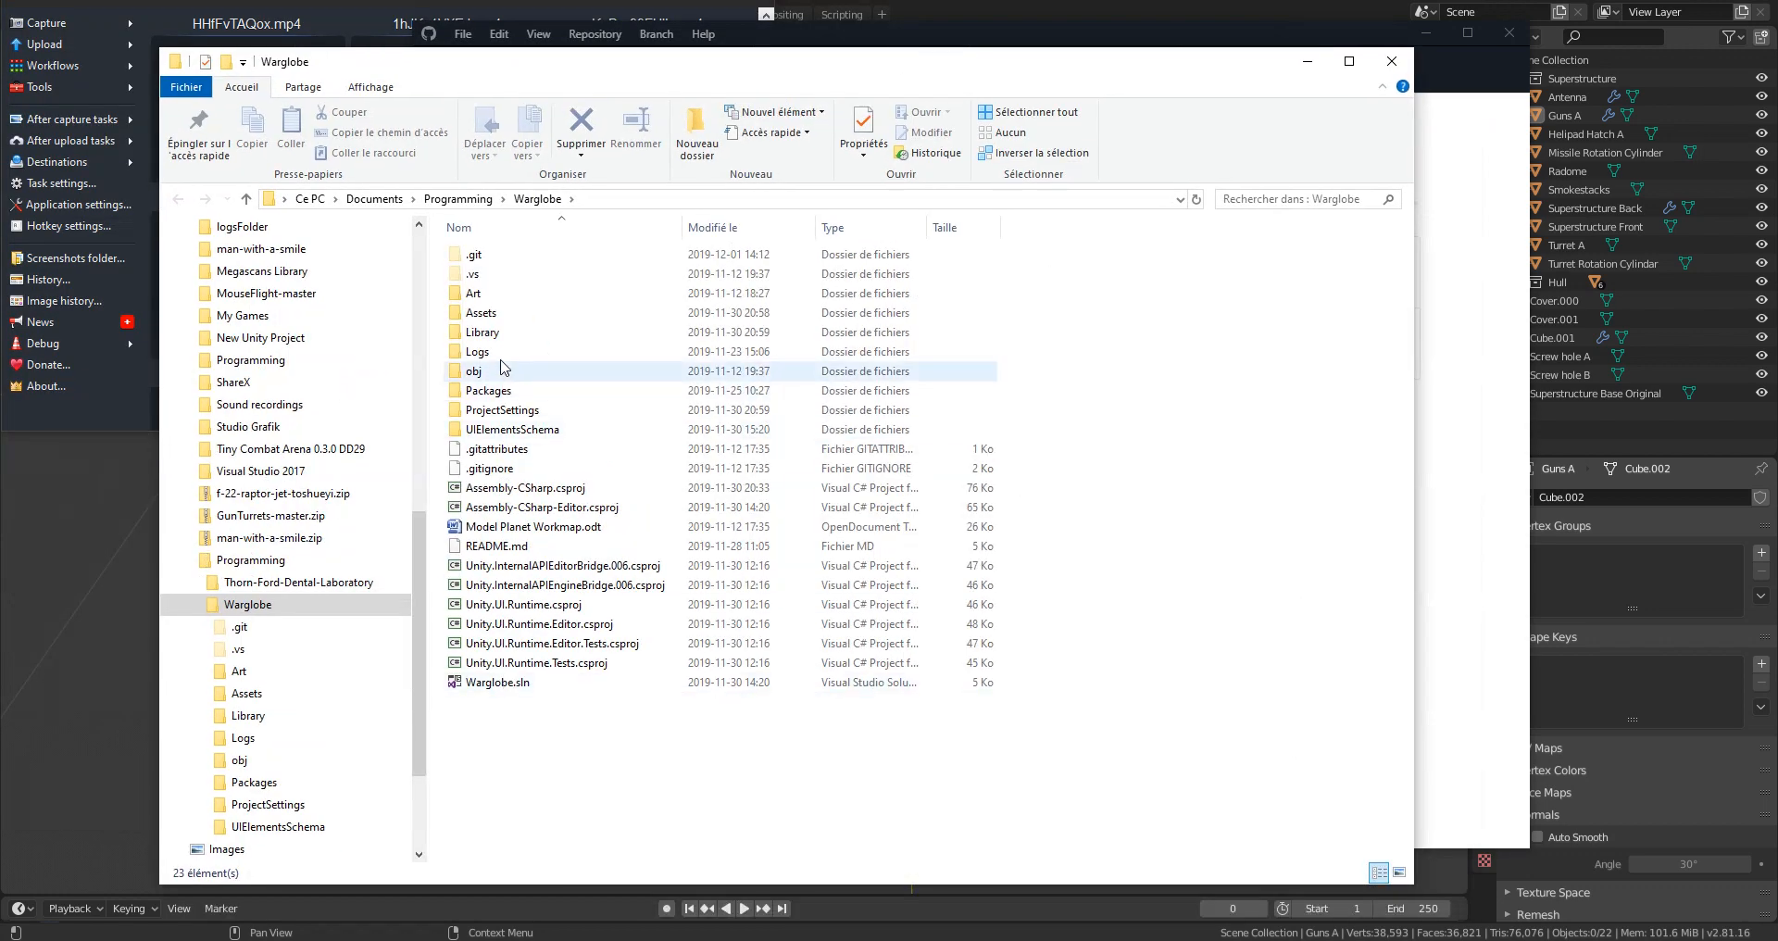
pyautogui.doubleClick(482, 313)
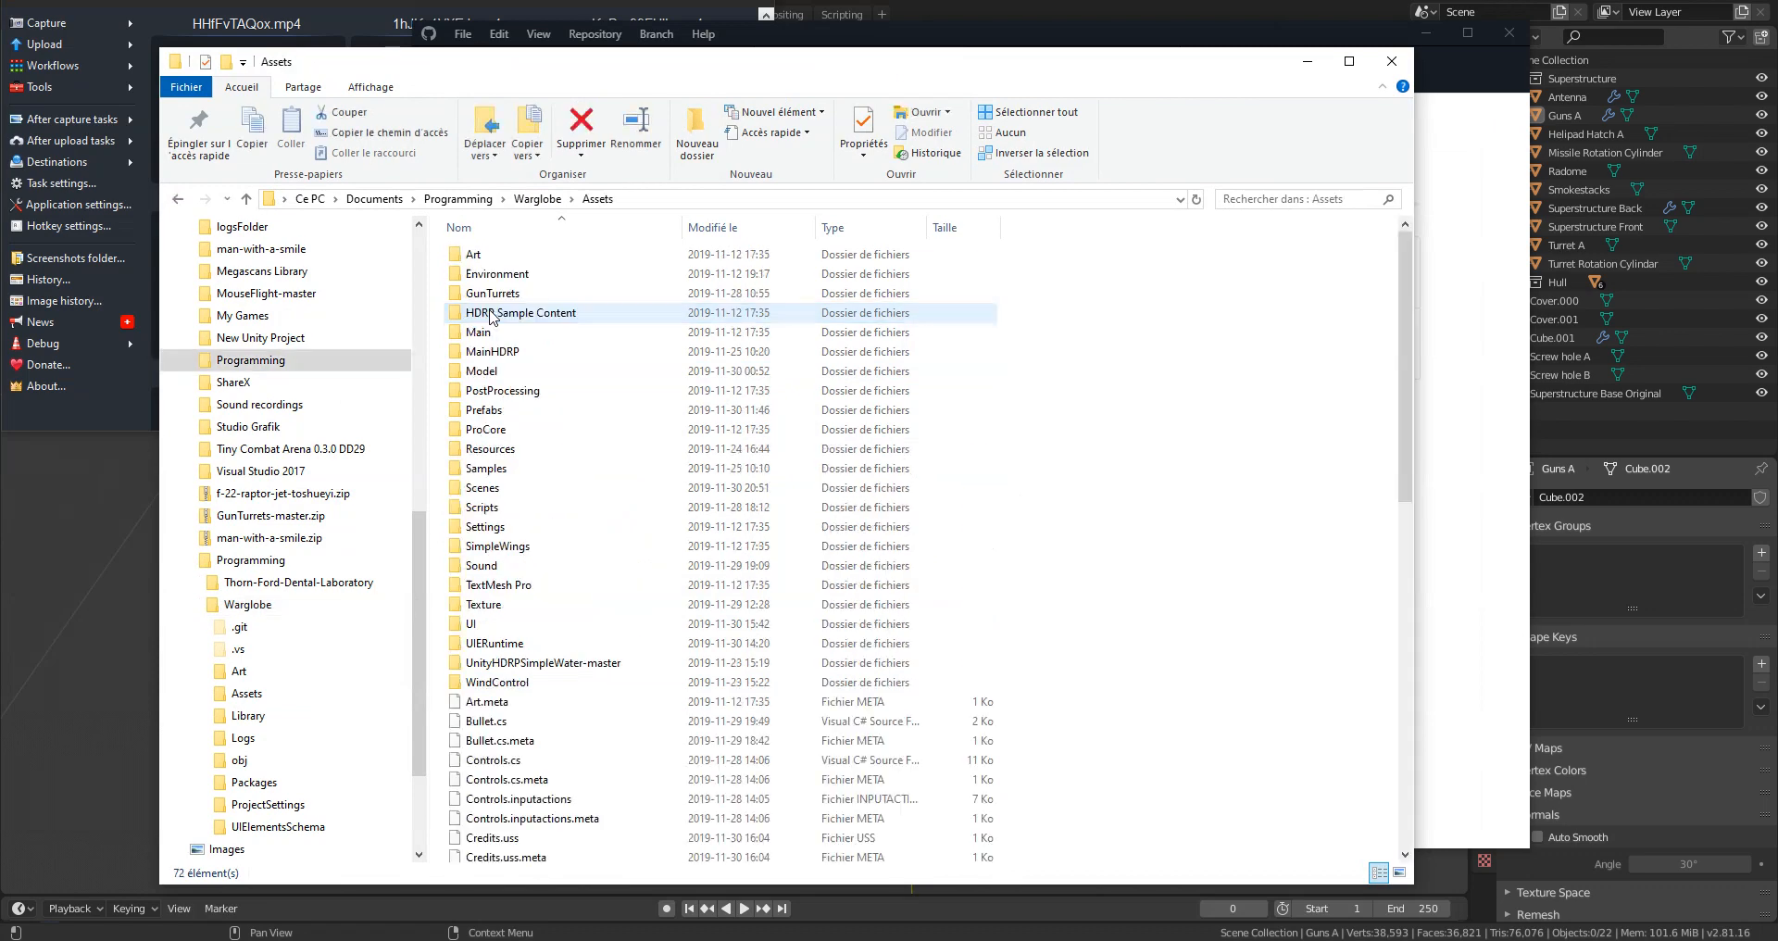
pyautogui.doubleClick(488, 488)
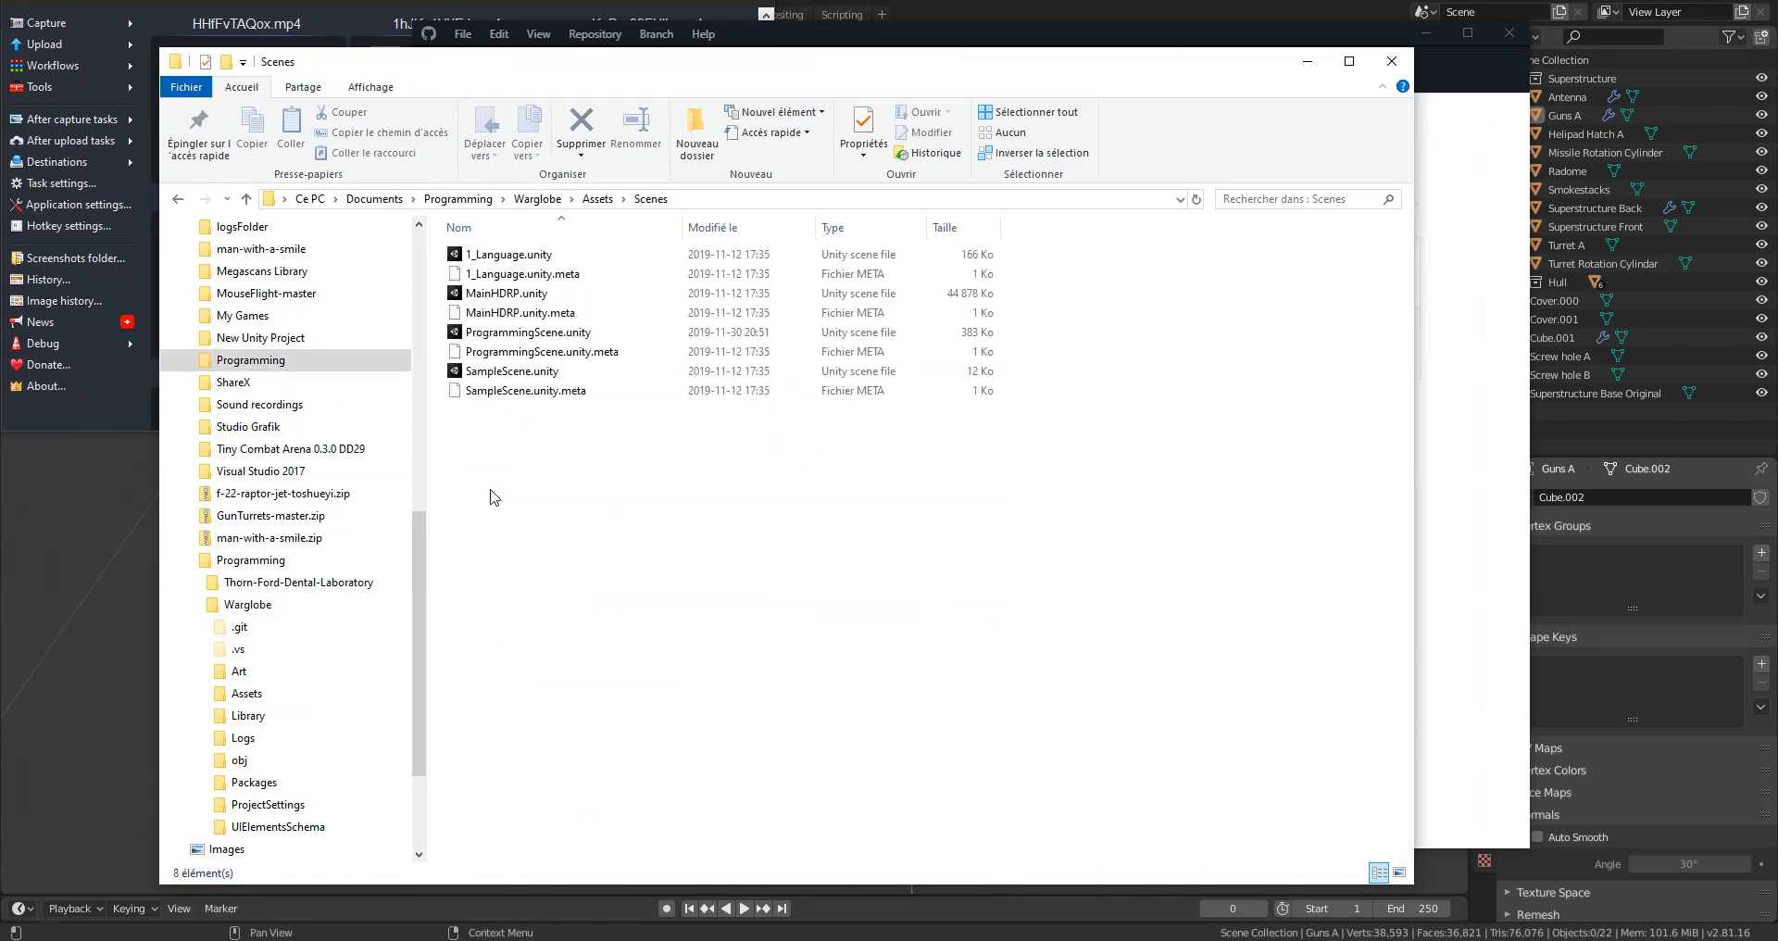
pyautogui.doubleClick(516, 336)
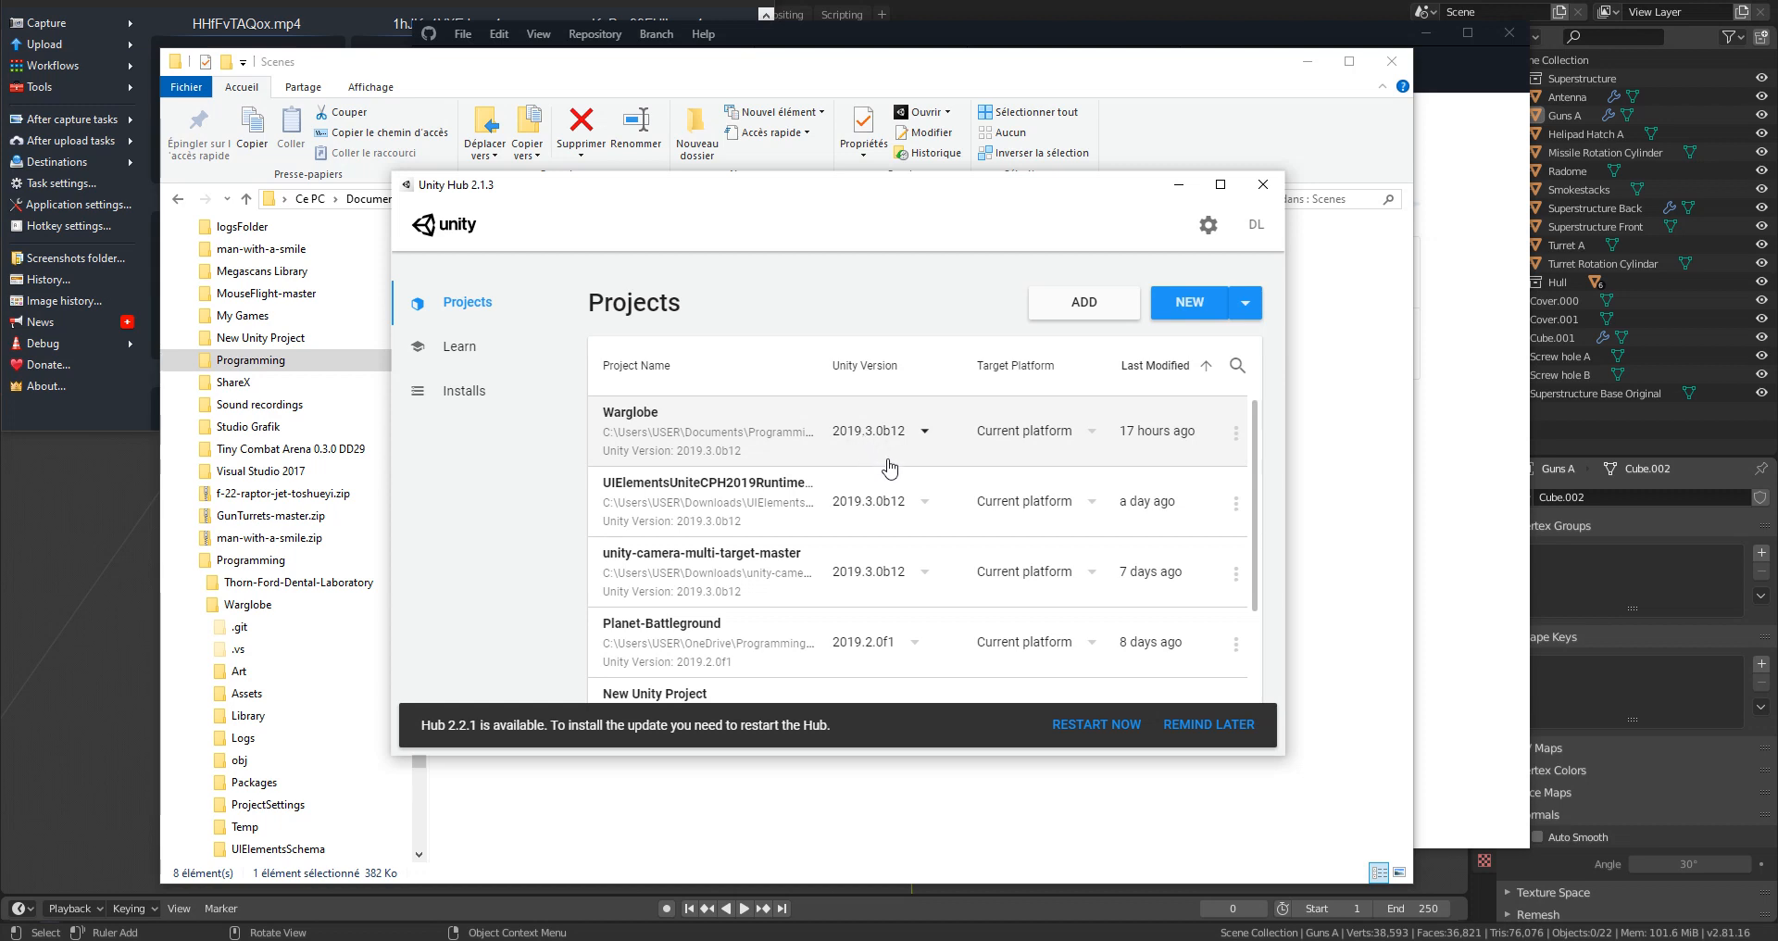
# Step: Move the Unity Hub window away from the Unity loading splash and minimize it
pyautogui.moveTo(1009, 190); pyautogui.dragTo(741, 250)
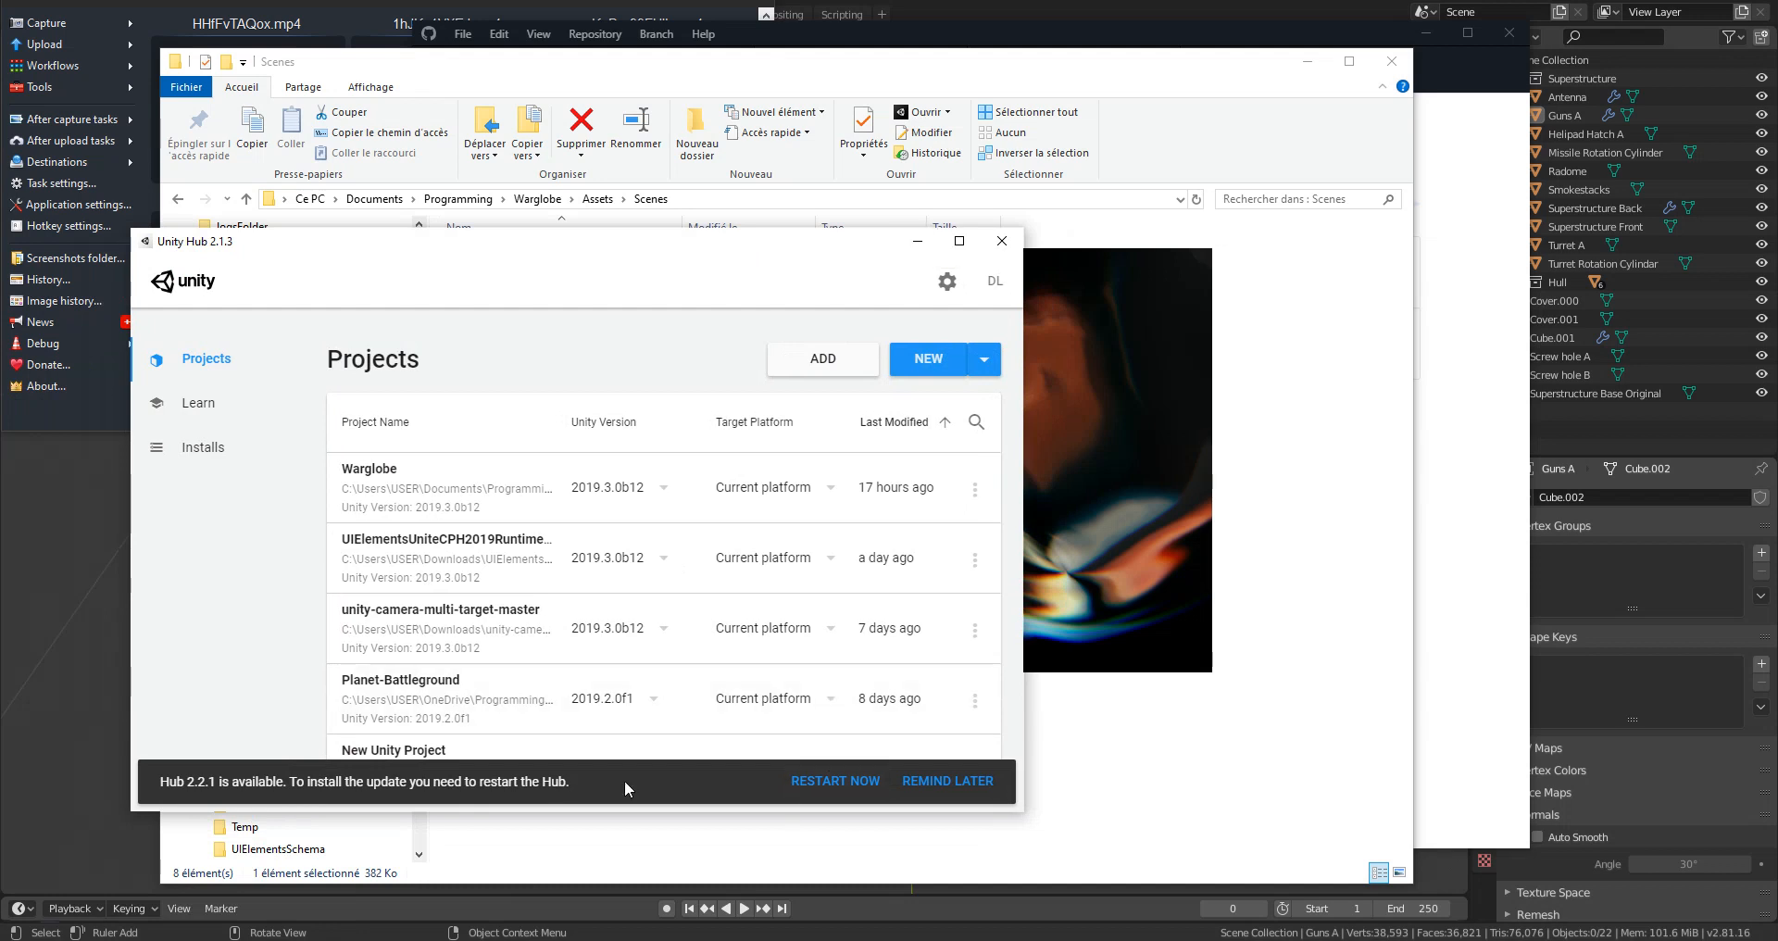
pyautogui.moveTo(596, 250); pyautogui.dragTo(525, 316)
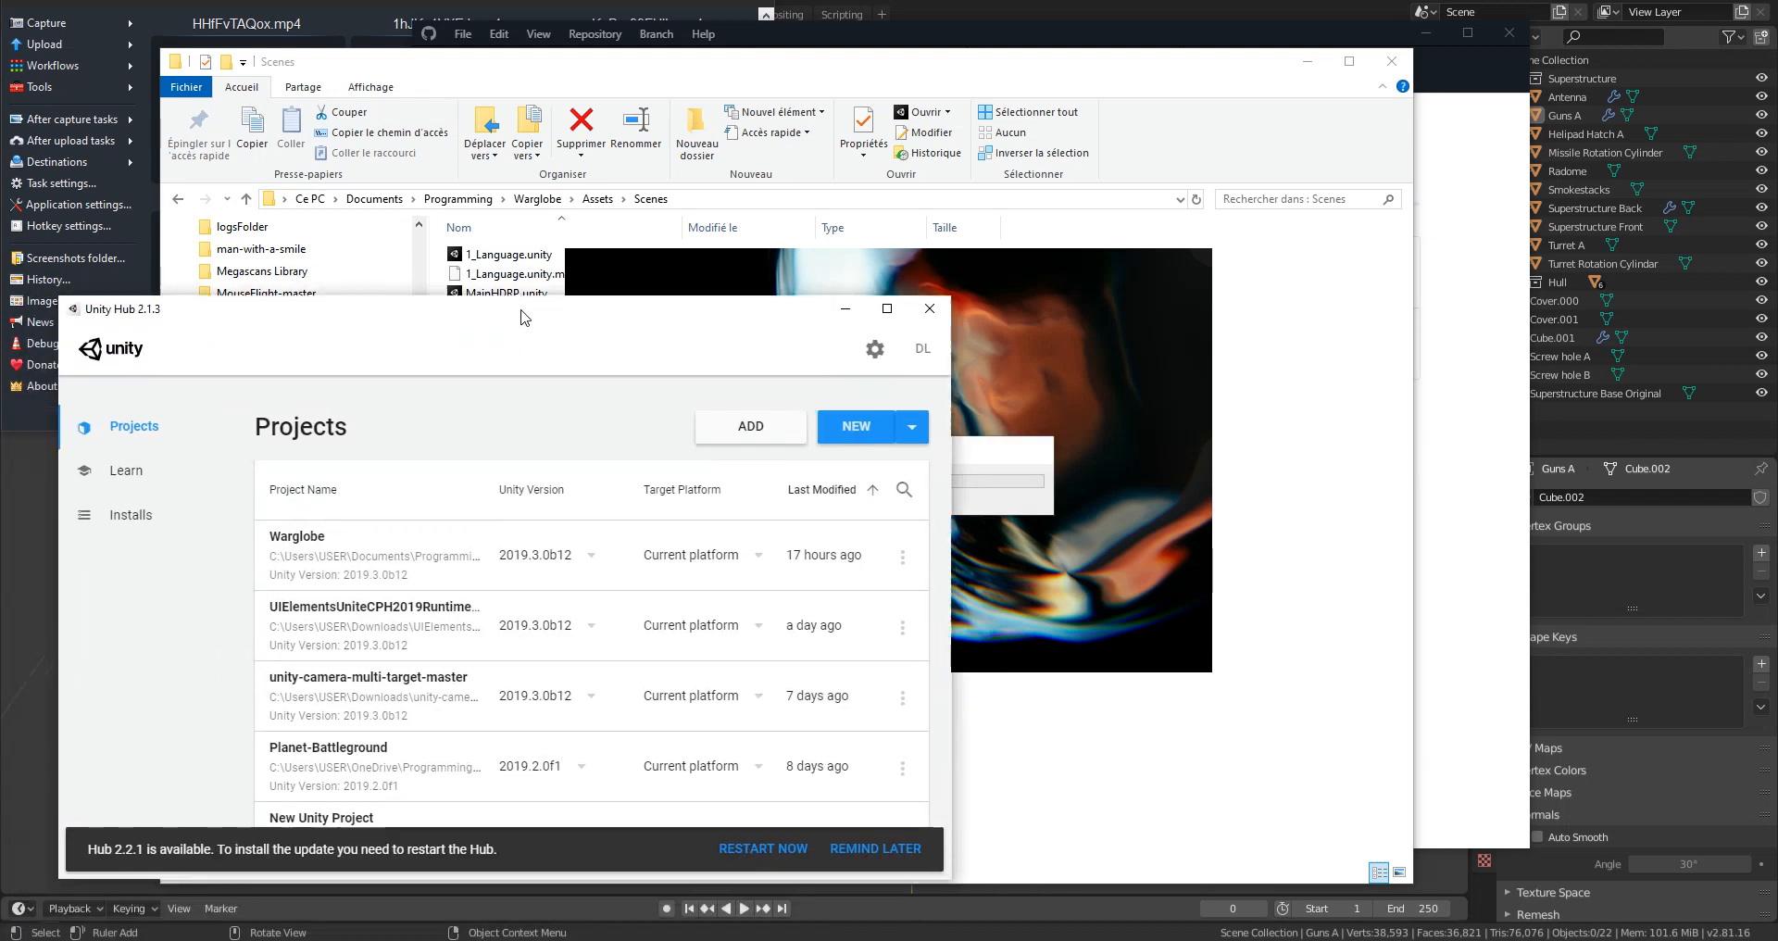
pyautogui.click(844, 308)
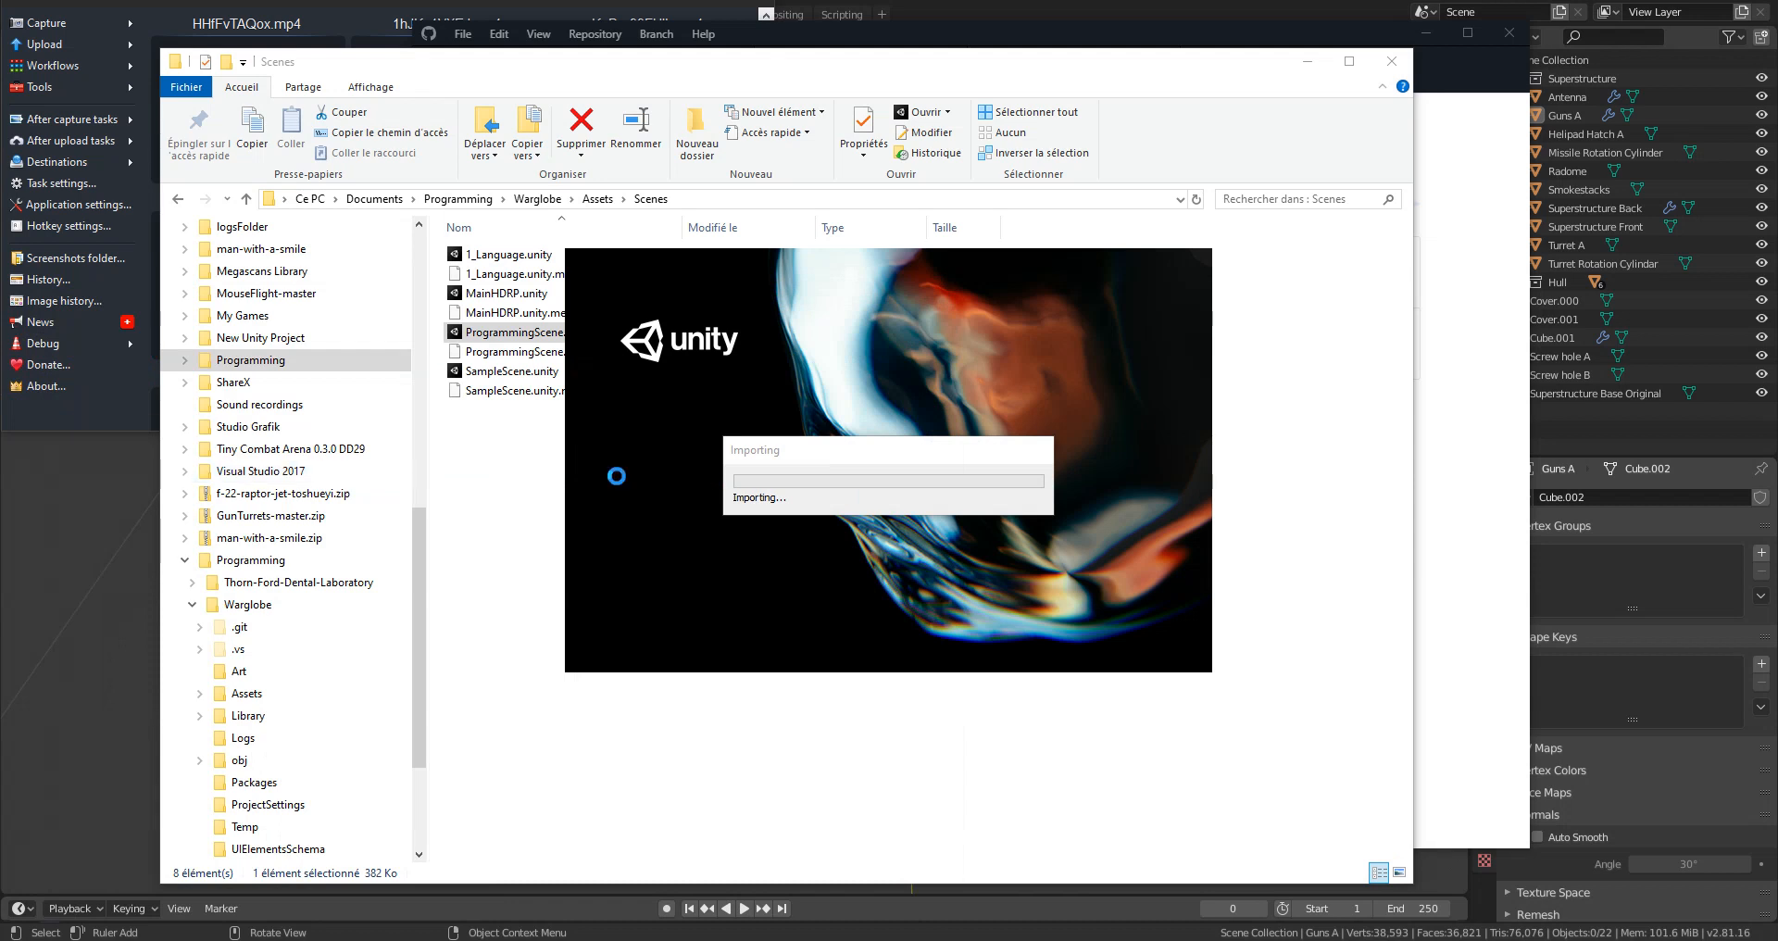
# Step: Switch to Blender and examine the warship model around the Superstructure Front object
pyautogui.hotkey('alt', 'Tab')
pyautogui.moveTo(583, 481); pyautogui.dragTo(867, 456, button='middle')
pyautogui.scroll(3, 615, 481)
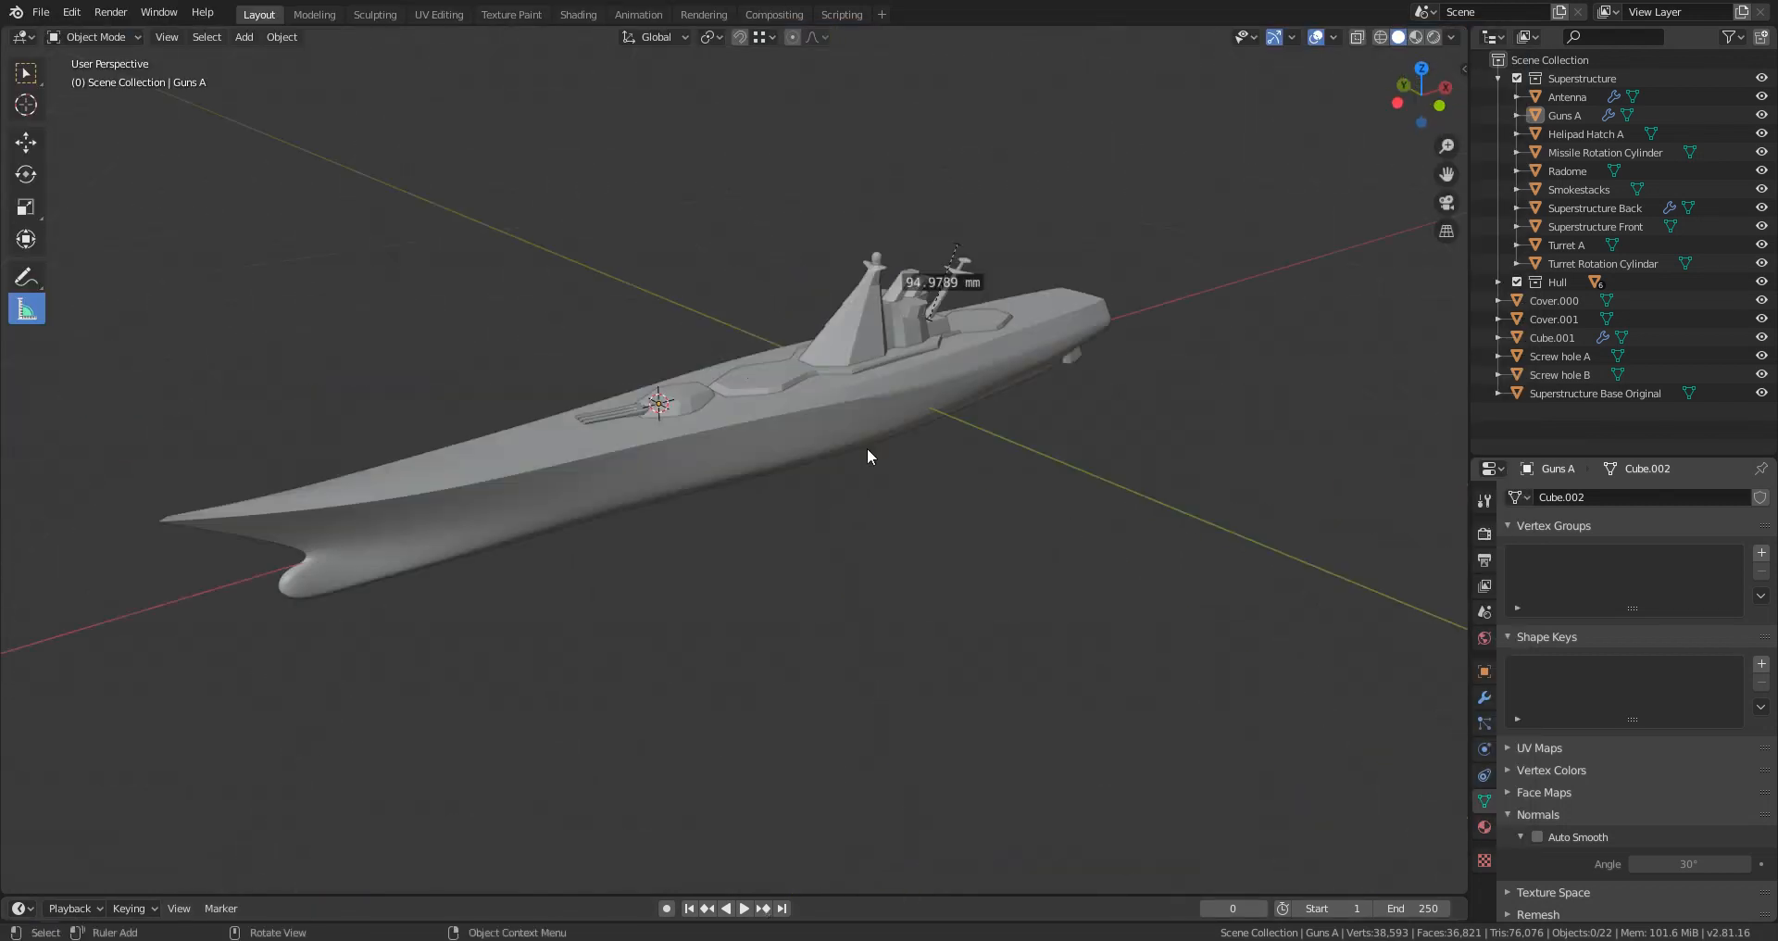
pyautogui.click(876, 314)
pyautogui.moveTo(881, 336); pyautogui.dragTo(929, 432, button='middle')
pyautogui.press('Tab')
pyautogui.press('Tab')
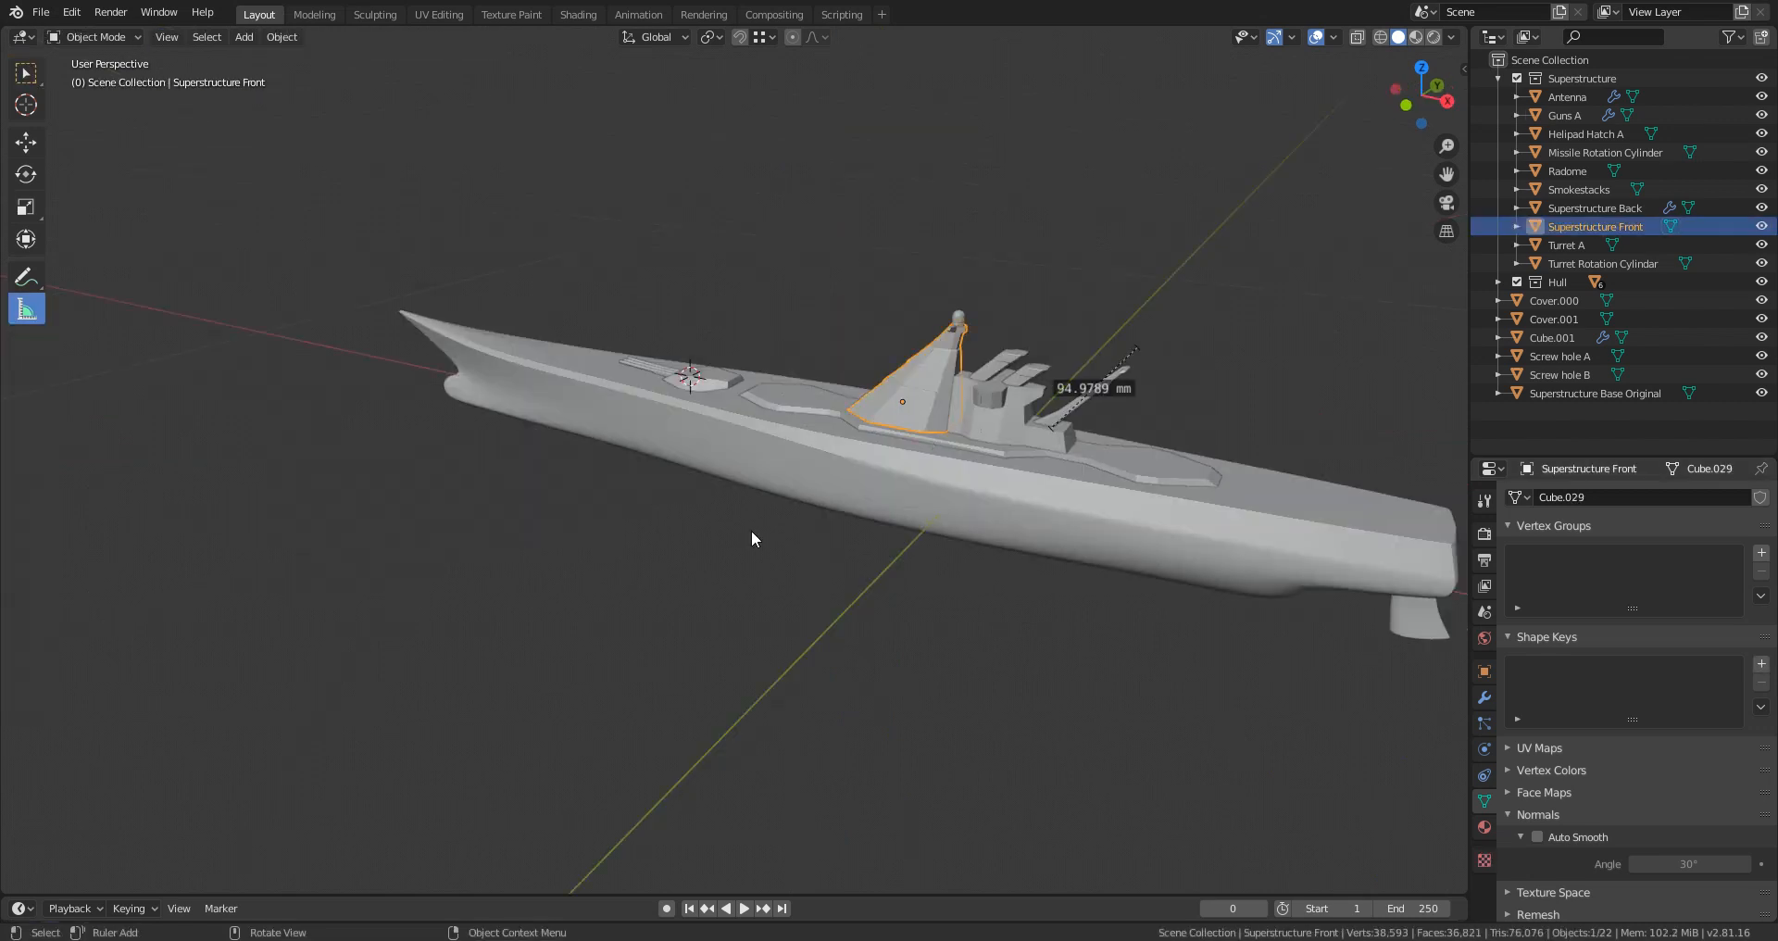
pyautogui.moveTo(752, 529); pyautogui.dragTo(778, 591, button='middle')
# Step: Select the ship's hull object Cube.001 and set its Subdivision modifier's quality to 2
pyautogui.click(972, 346)
pyautogui.click(870, 575)
pyautogui.click(776, 417)
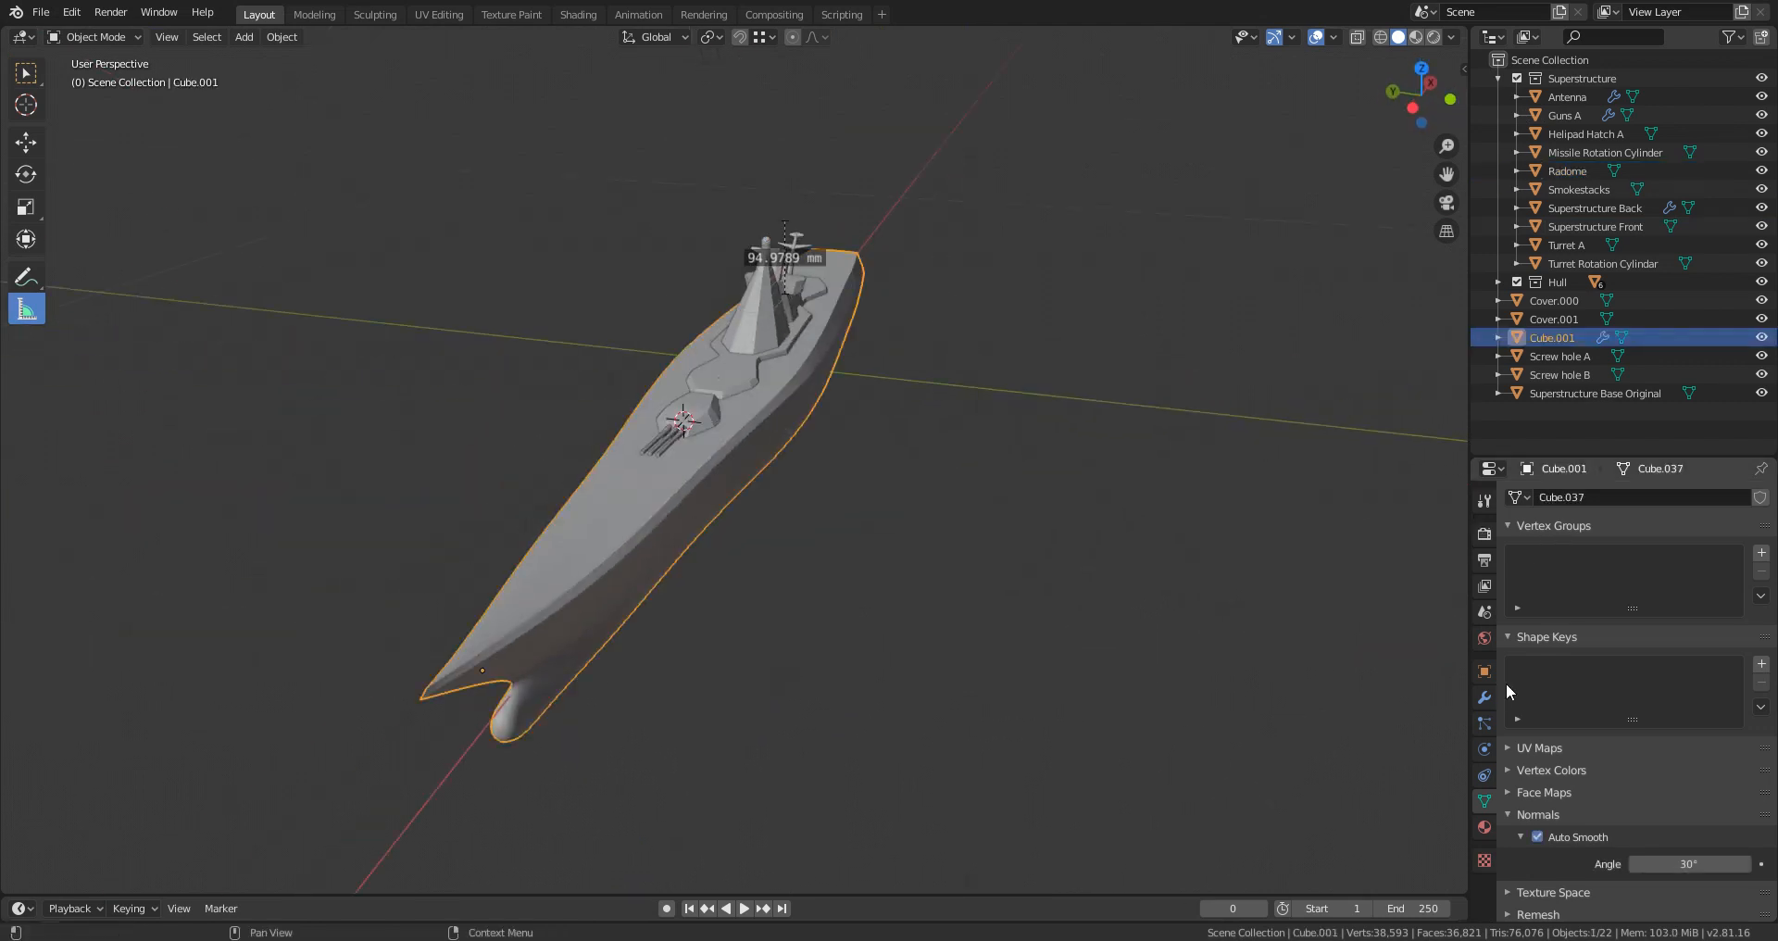
pyautogui.click(1484, 698)
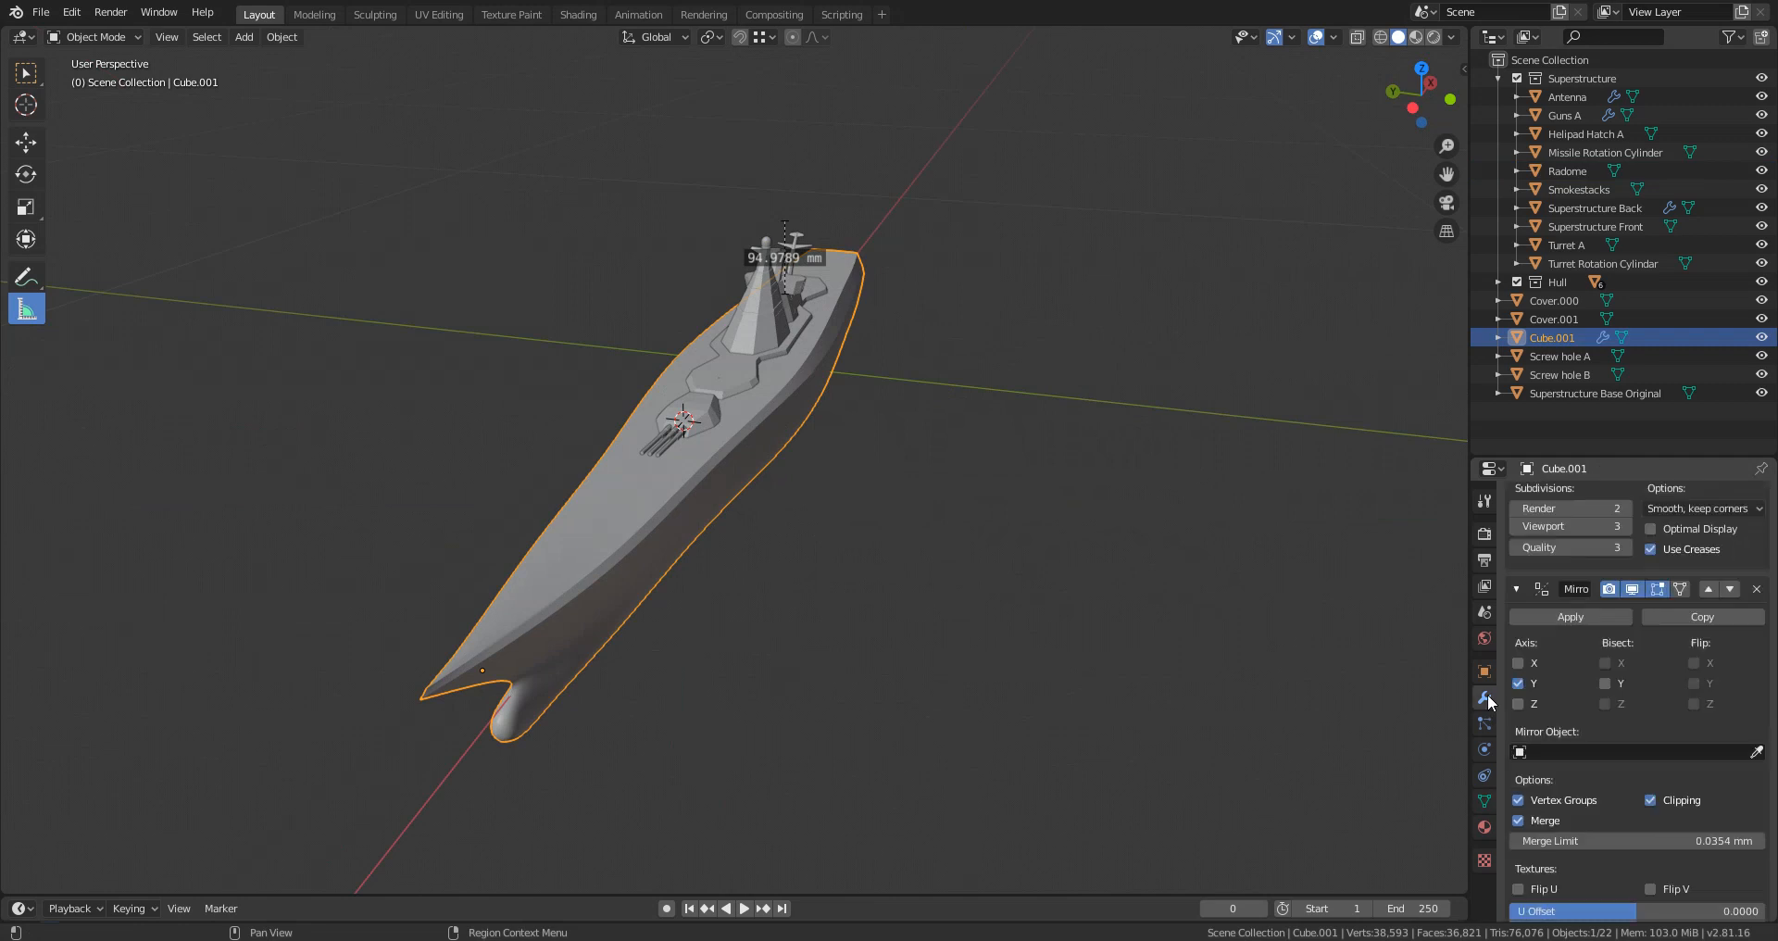
pyautogui.click(1517, 548)
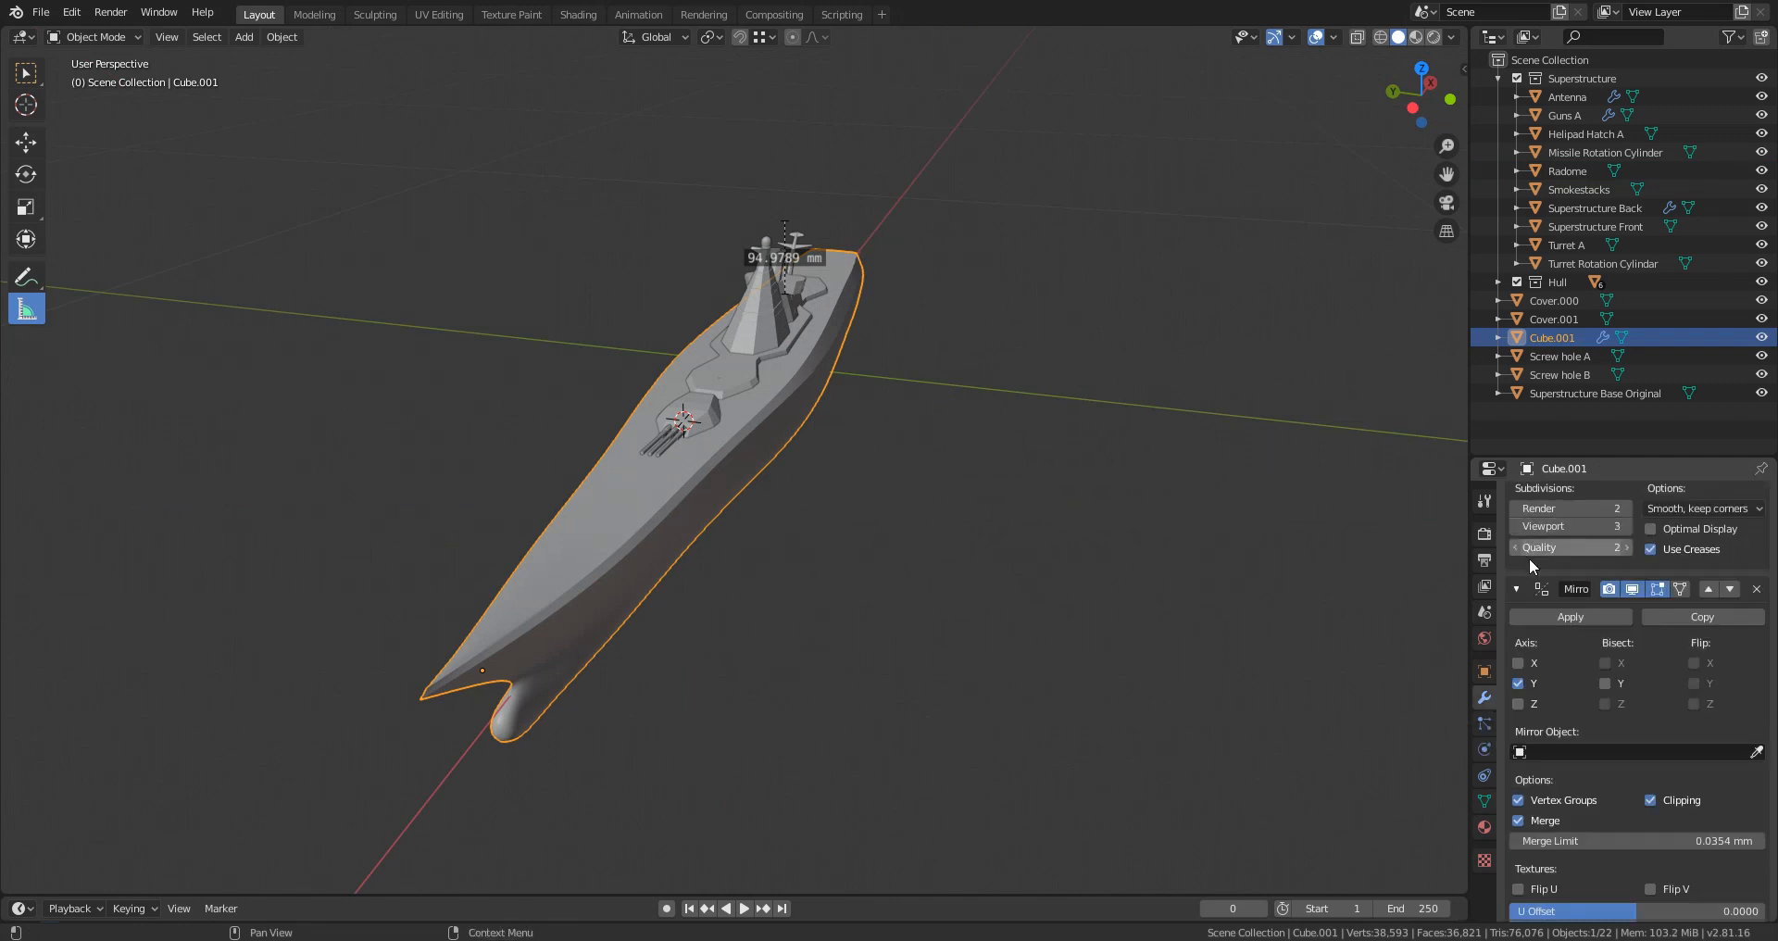
# Step: Rename the Cube.001 object to Hull
pyautogui.doubleClick(1569, 338)
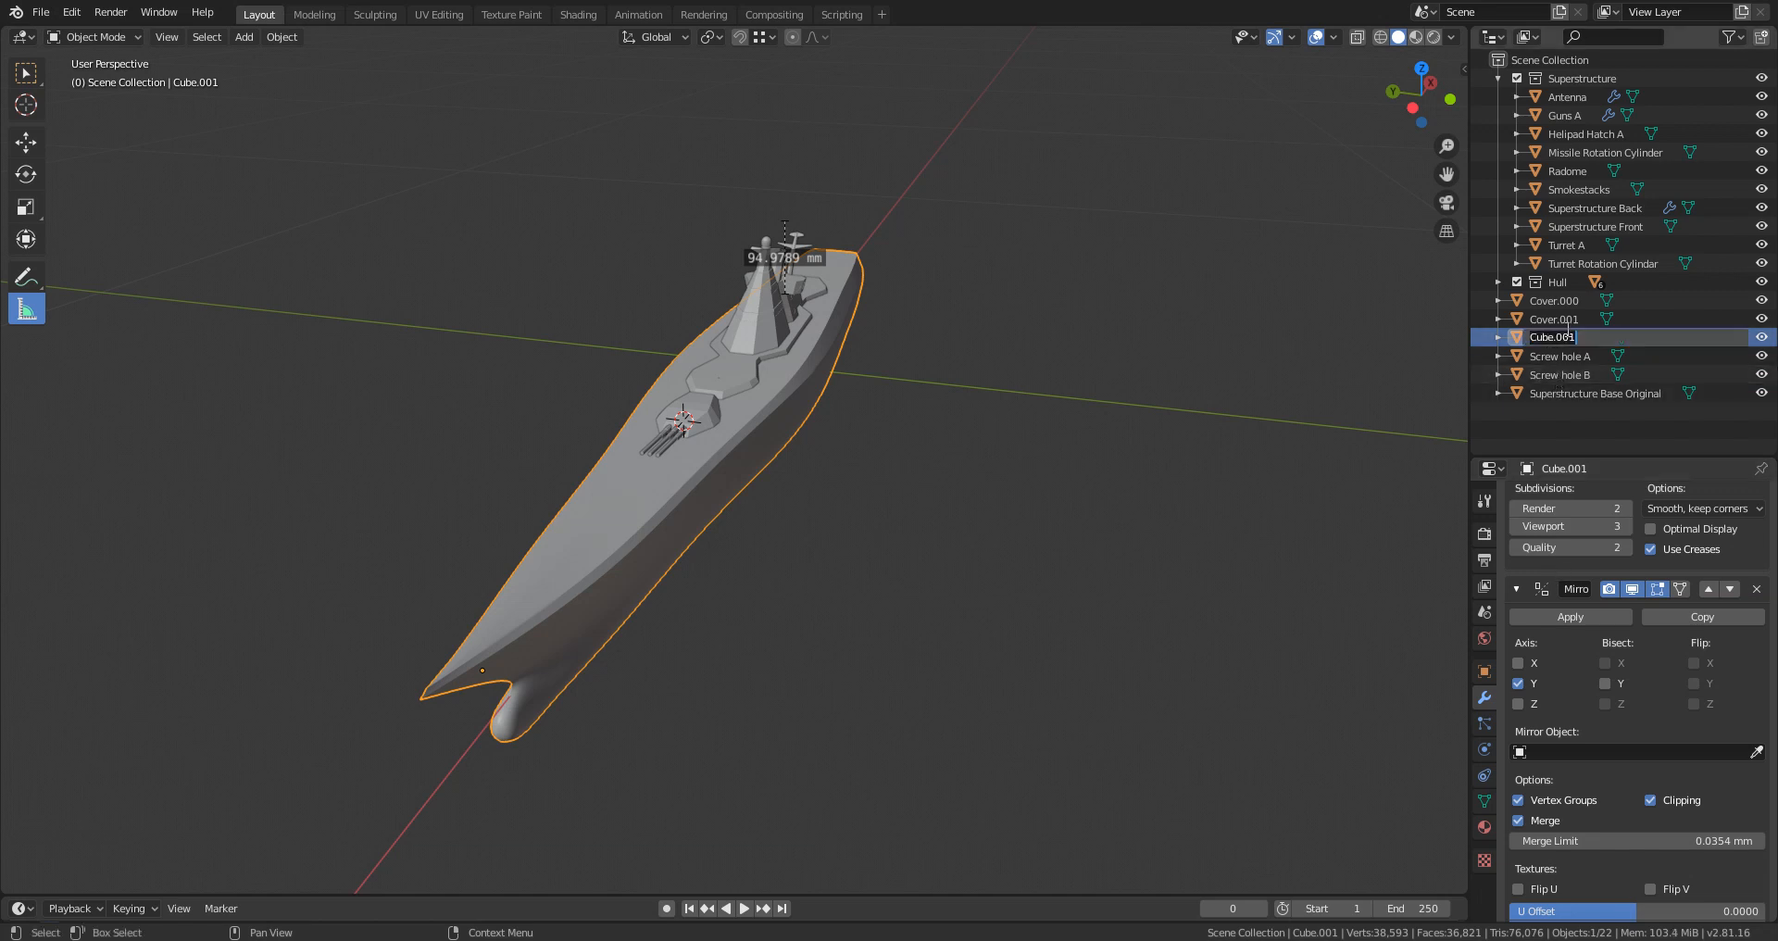
pyautogui.write('Hull')
pyautogui.press('Return')
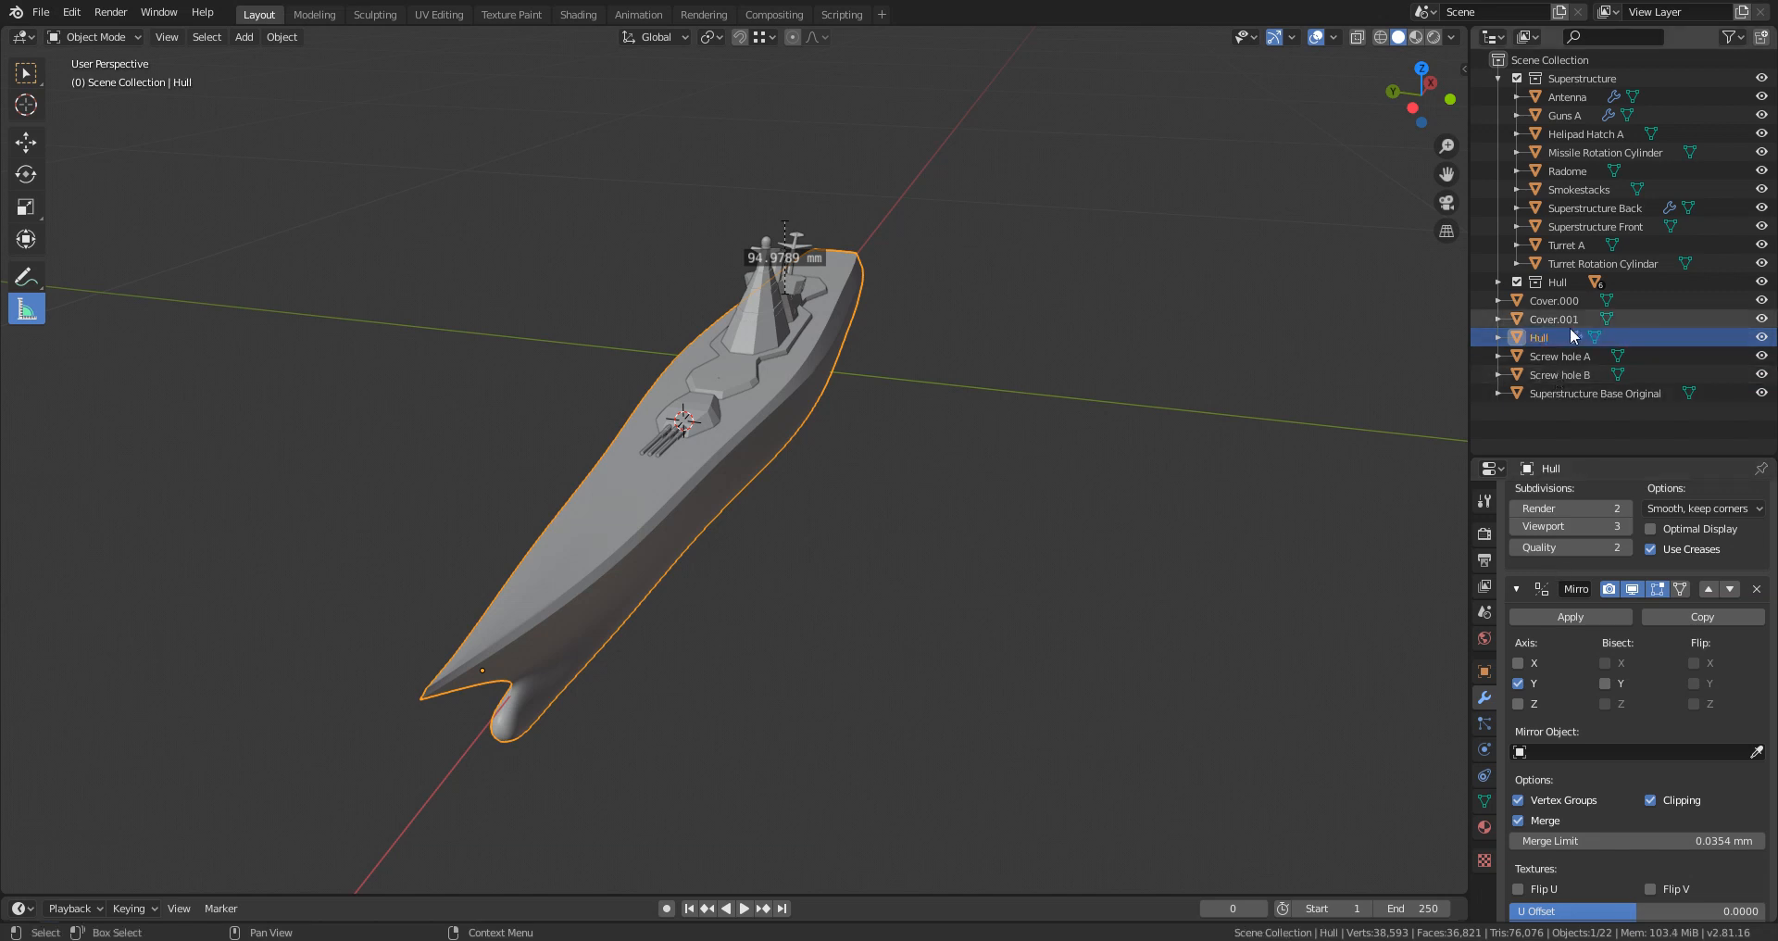
# Step: Copy and paste the Hull object to make a duplicate, and select the duplicate
pyautogui.rightClick(1565, 337)
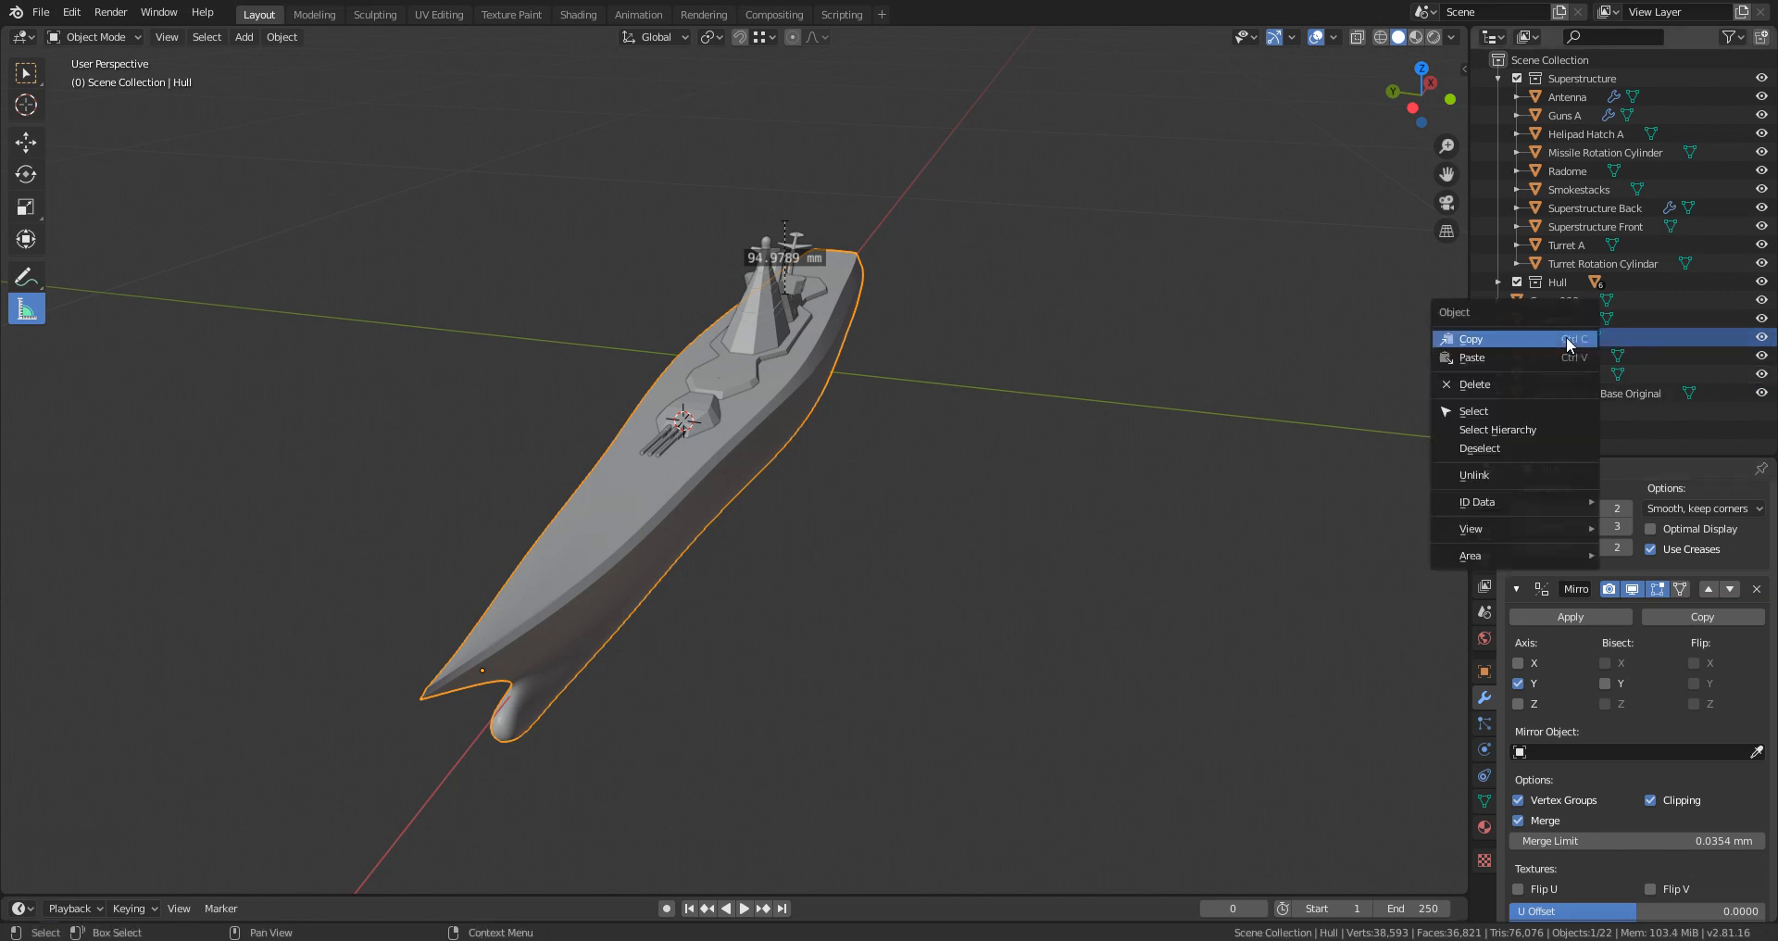
pyautogui.rightClick(1654, 338)
pyautogui.click(1652, 332)
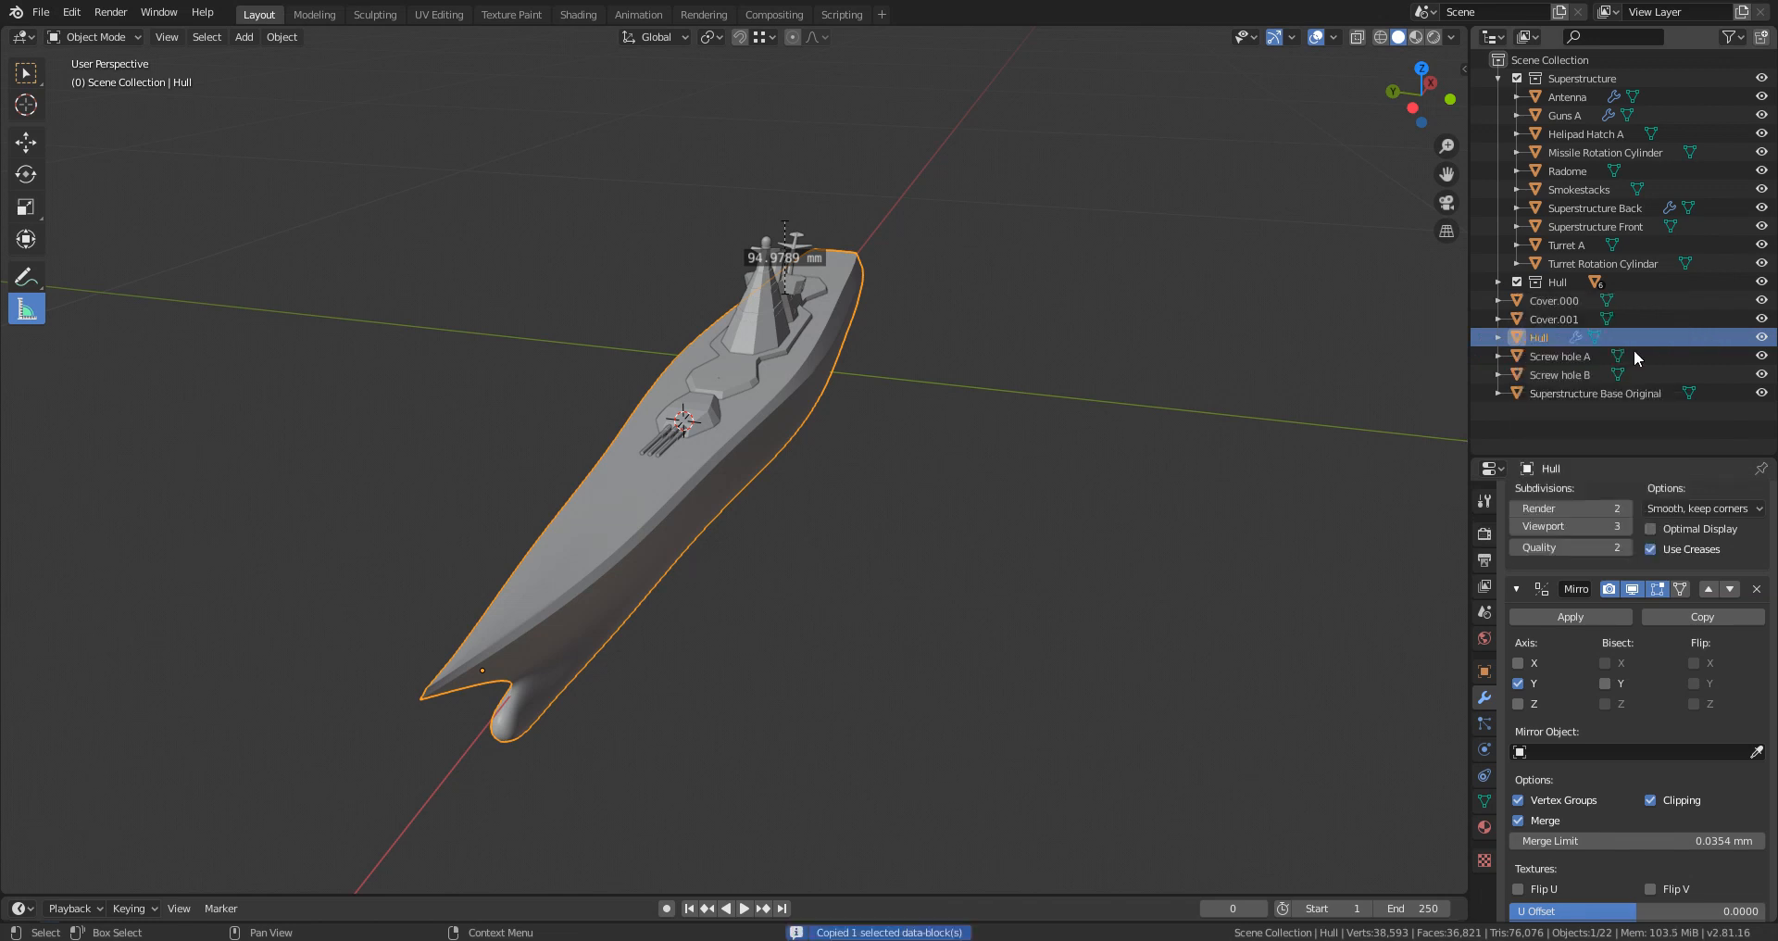
pyautogui.hotkey('ctrl', 'v')
pyautogui.click(1550, 337)
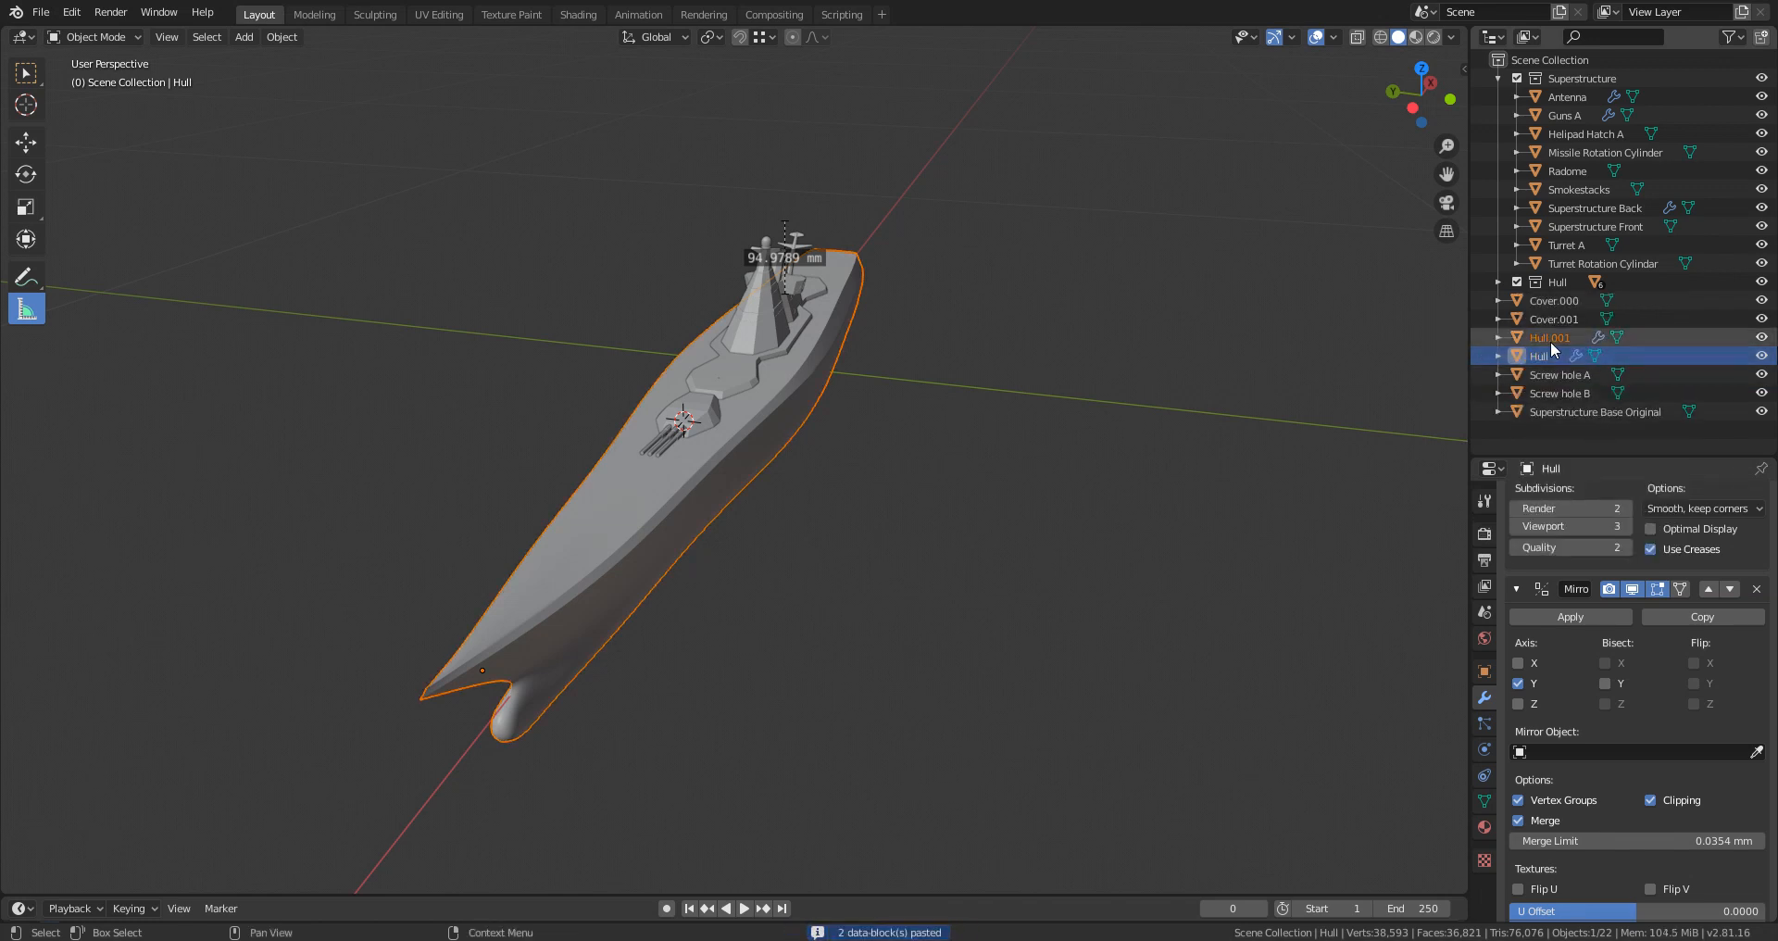
# Step: Create a new collection in the scene and name it Hidden
pyautogui.rightClick(1565, 429)
pyautogui.click(1565, 432)
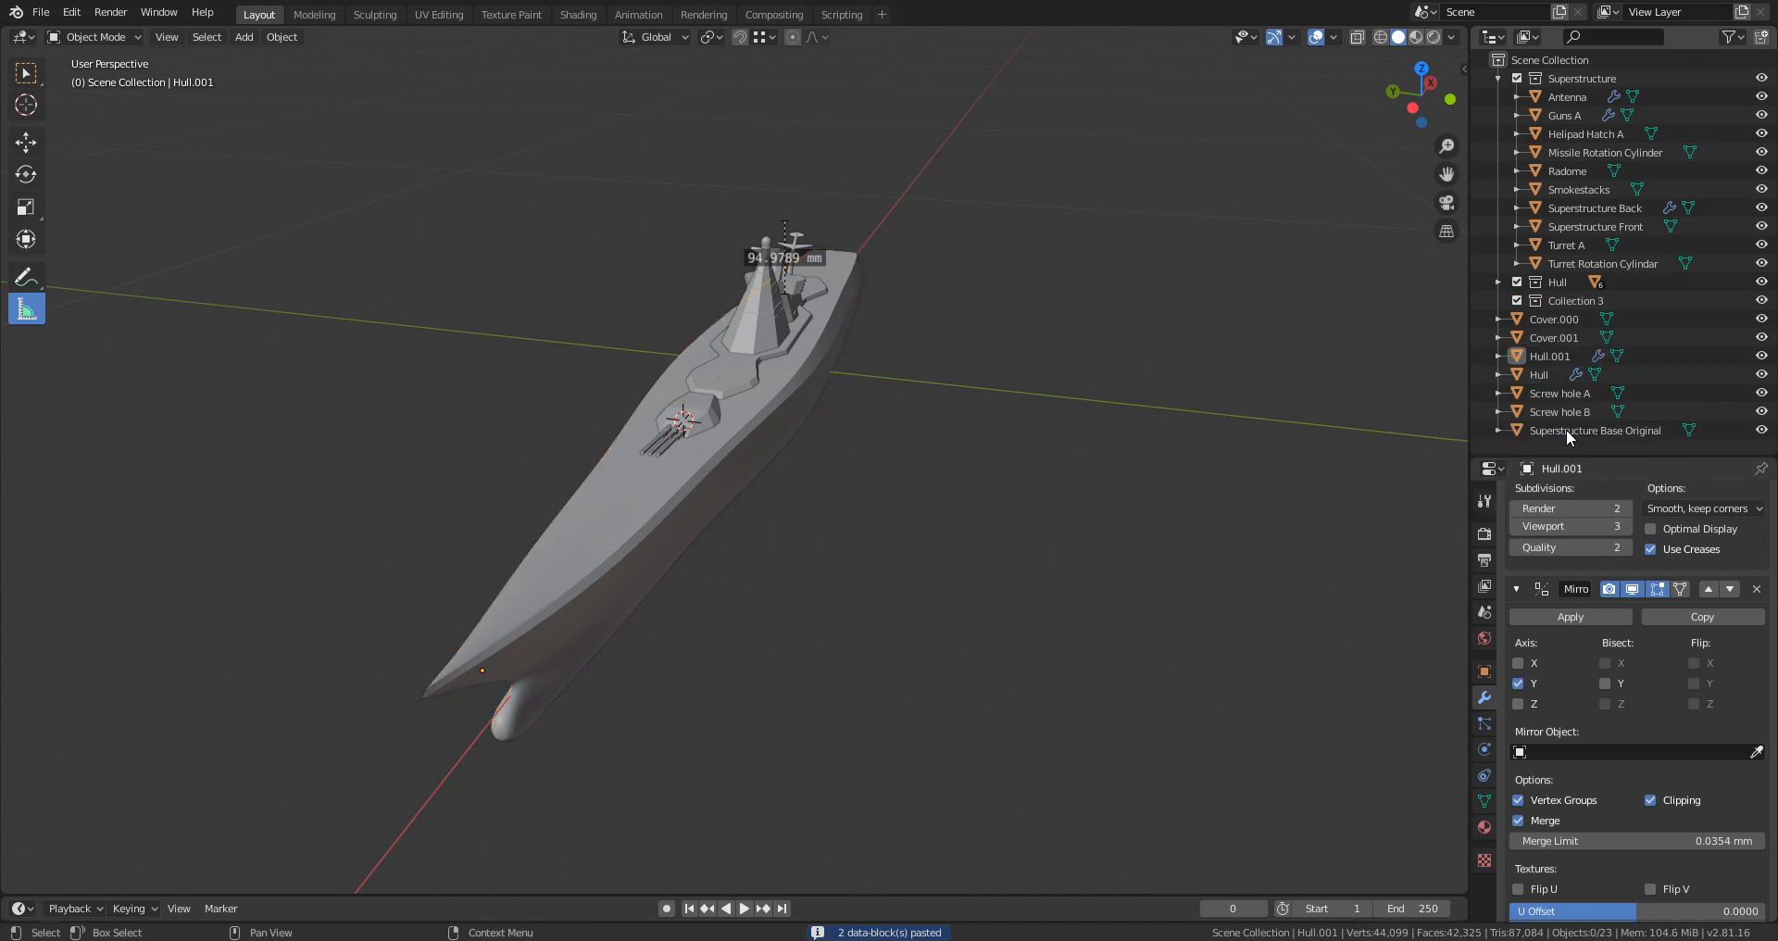
pyautogui.doubleClick(1575, 294)
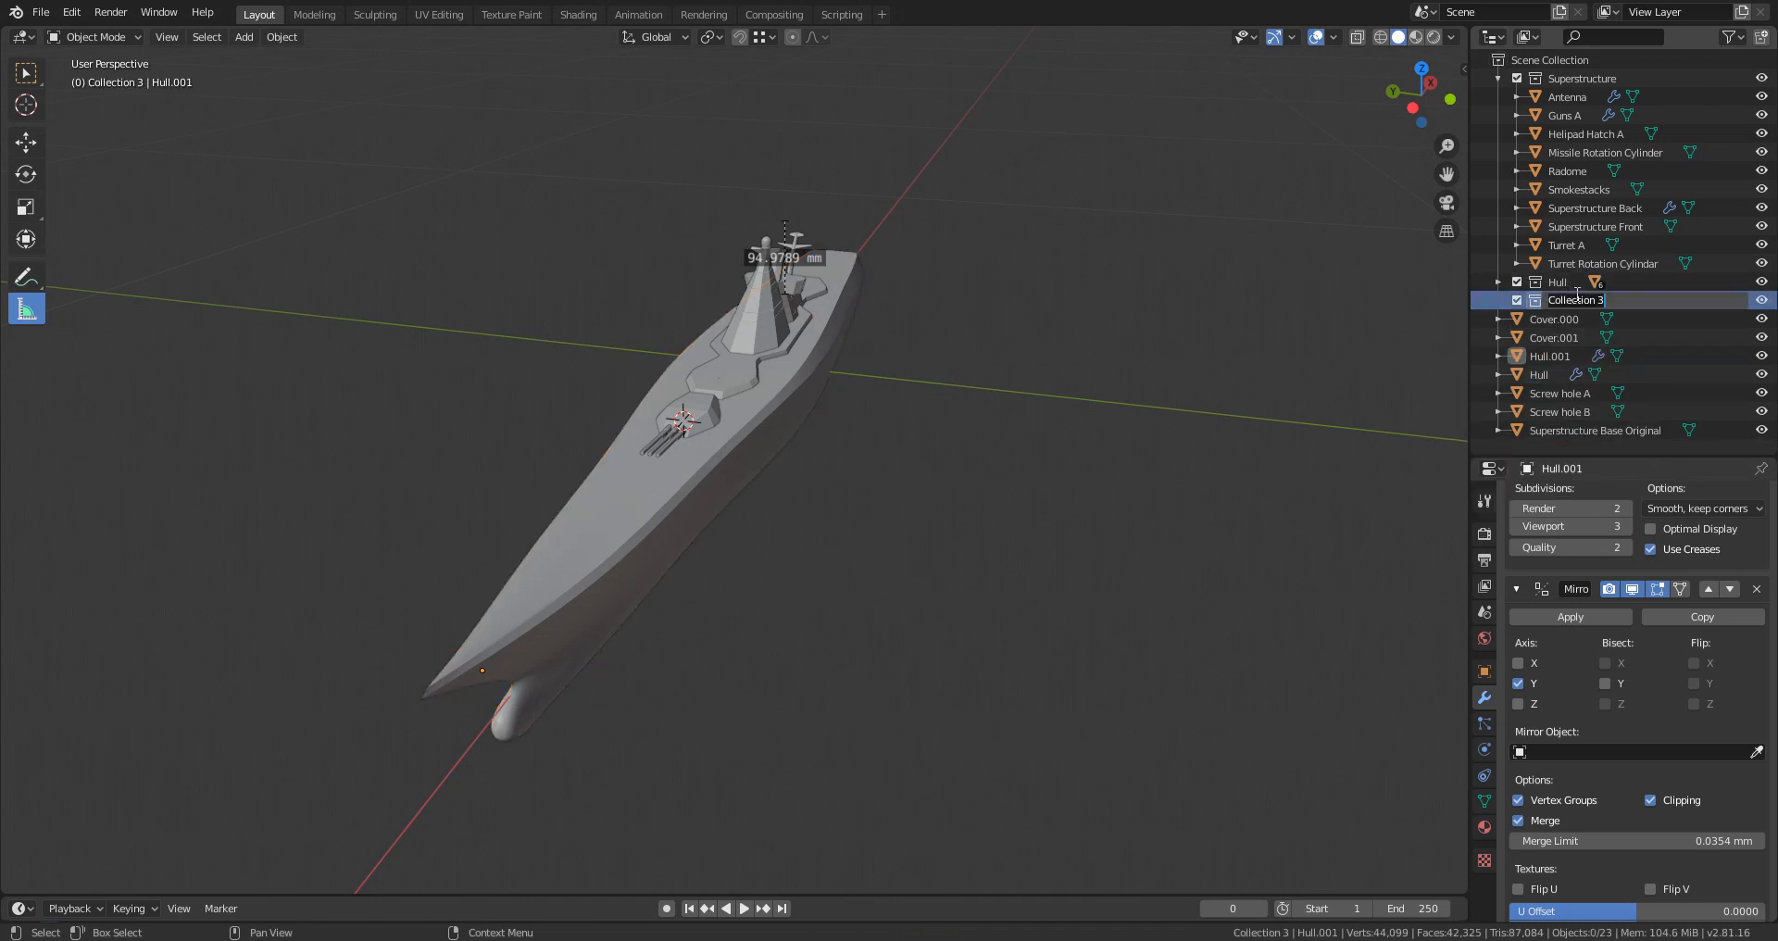
pyautogui.write('Hidden')
pyautogui.press('Return')
# Step: Move the duplicate Hull.001 into the Hidden collection and exclude that collection from the view layer
pyautogui.click(1555, 355)
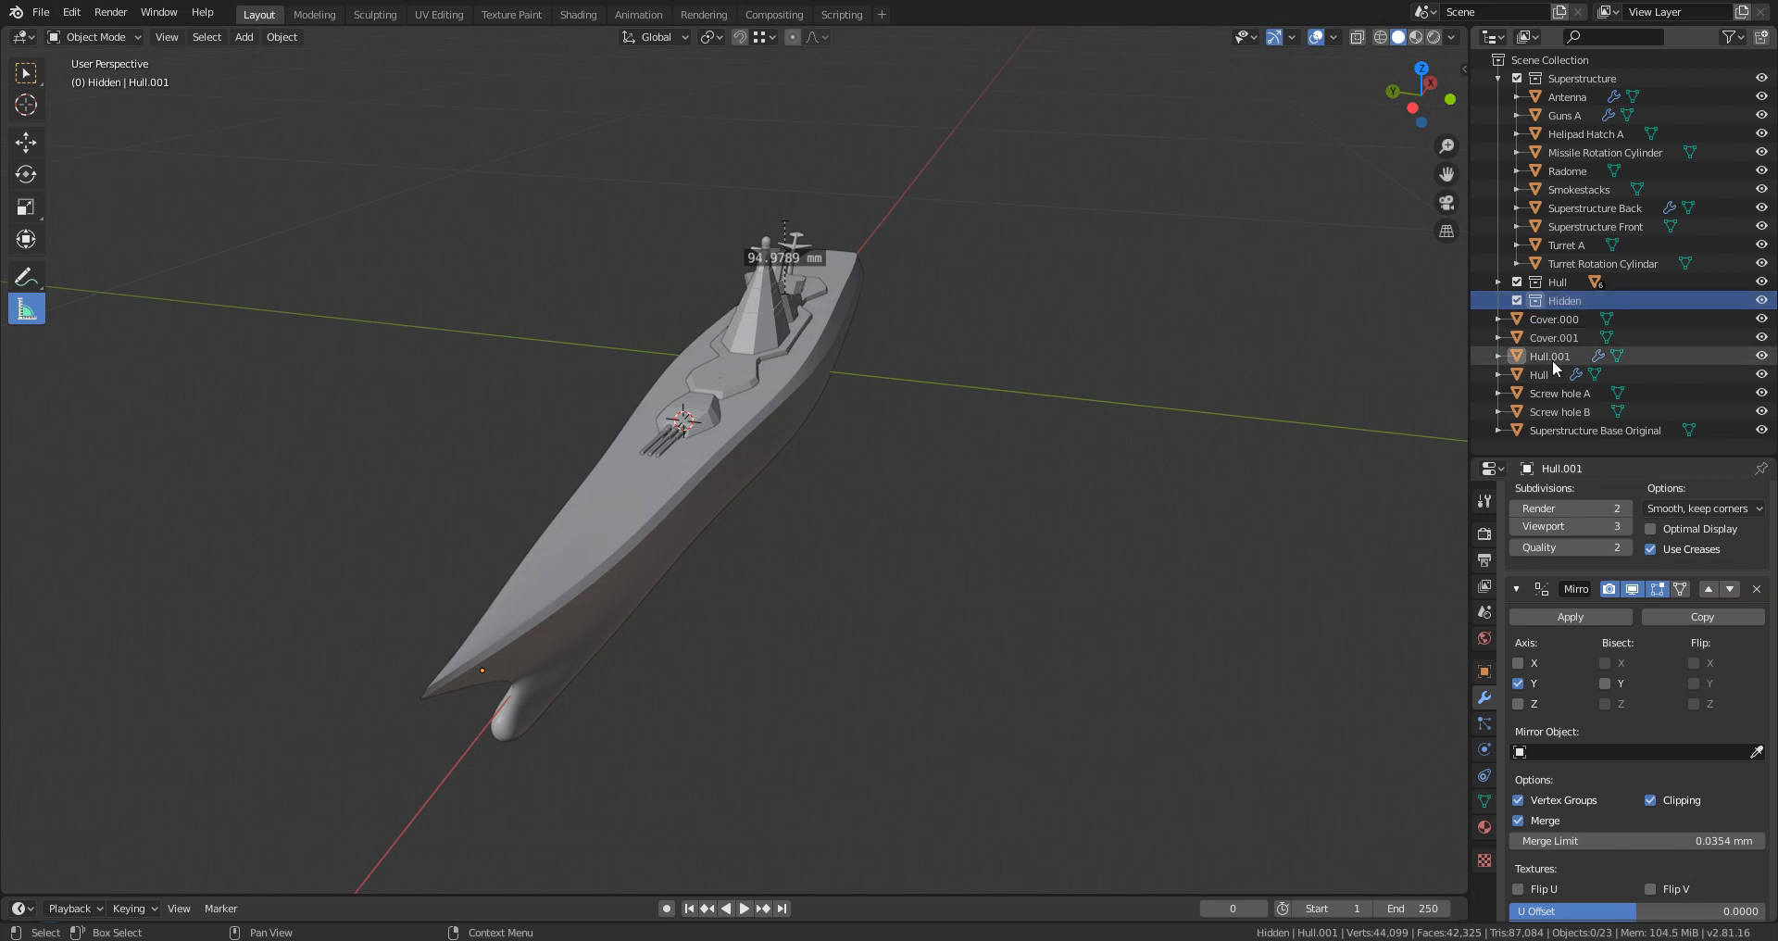
pyautogui.moveTo(1552, 359); pyautogui.dragTo(1558, 298)
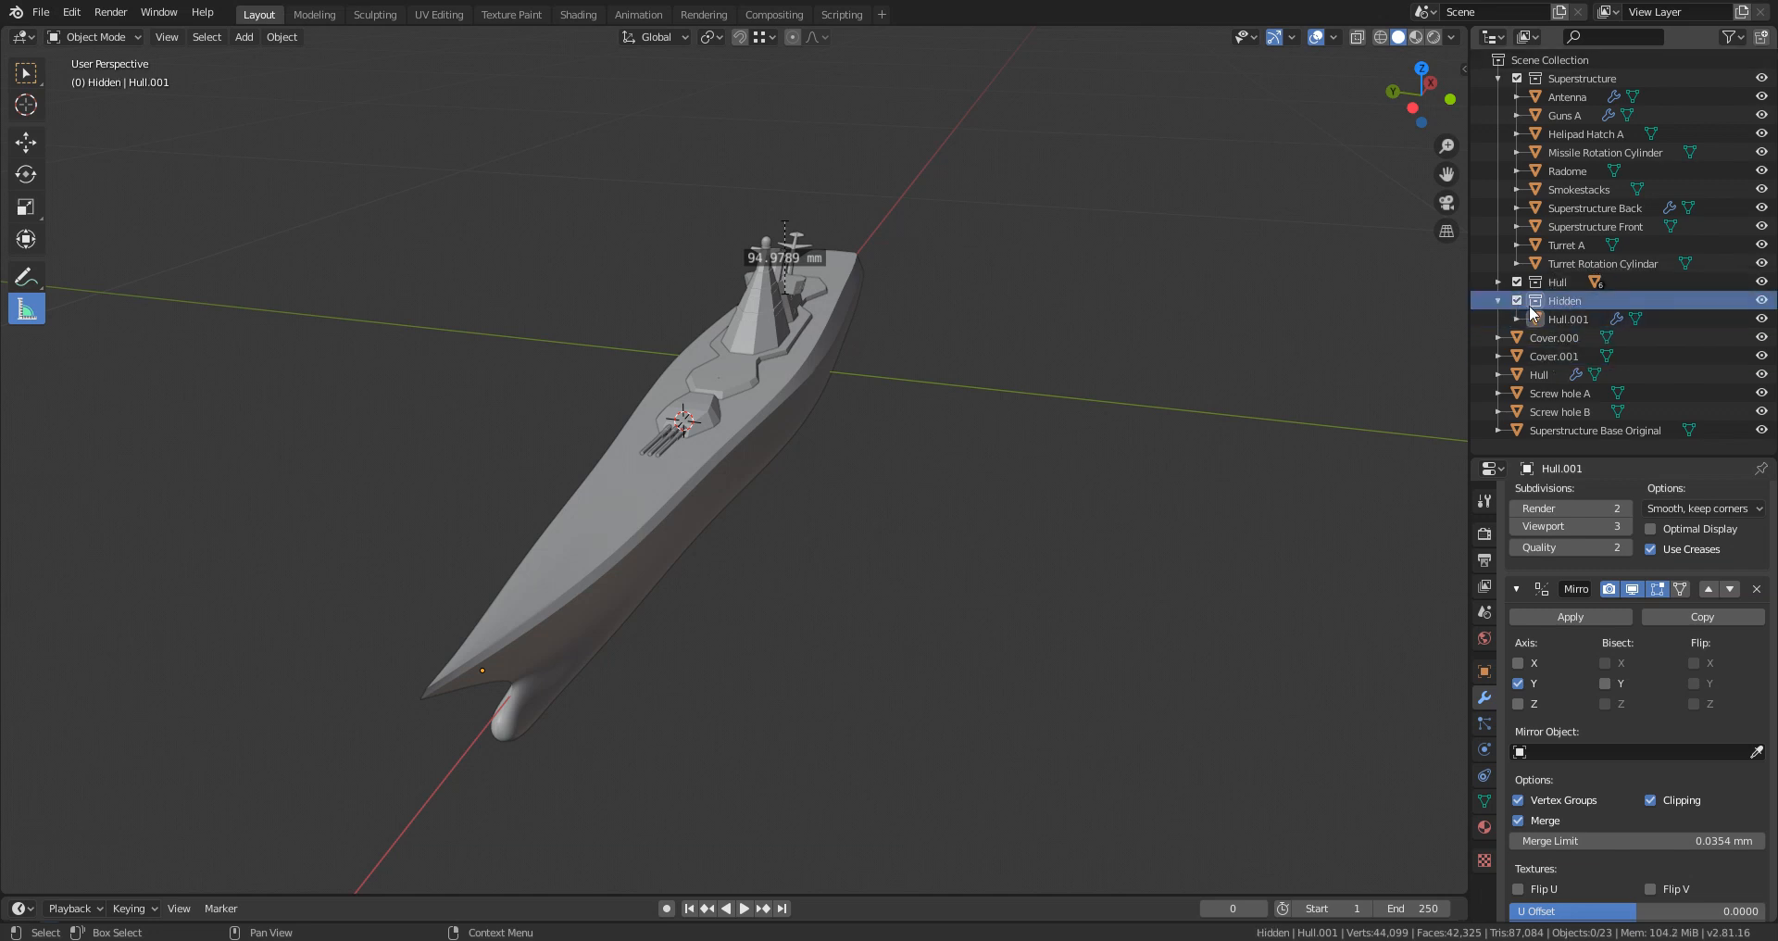
pyautogui.click(1518, 301)
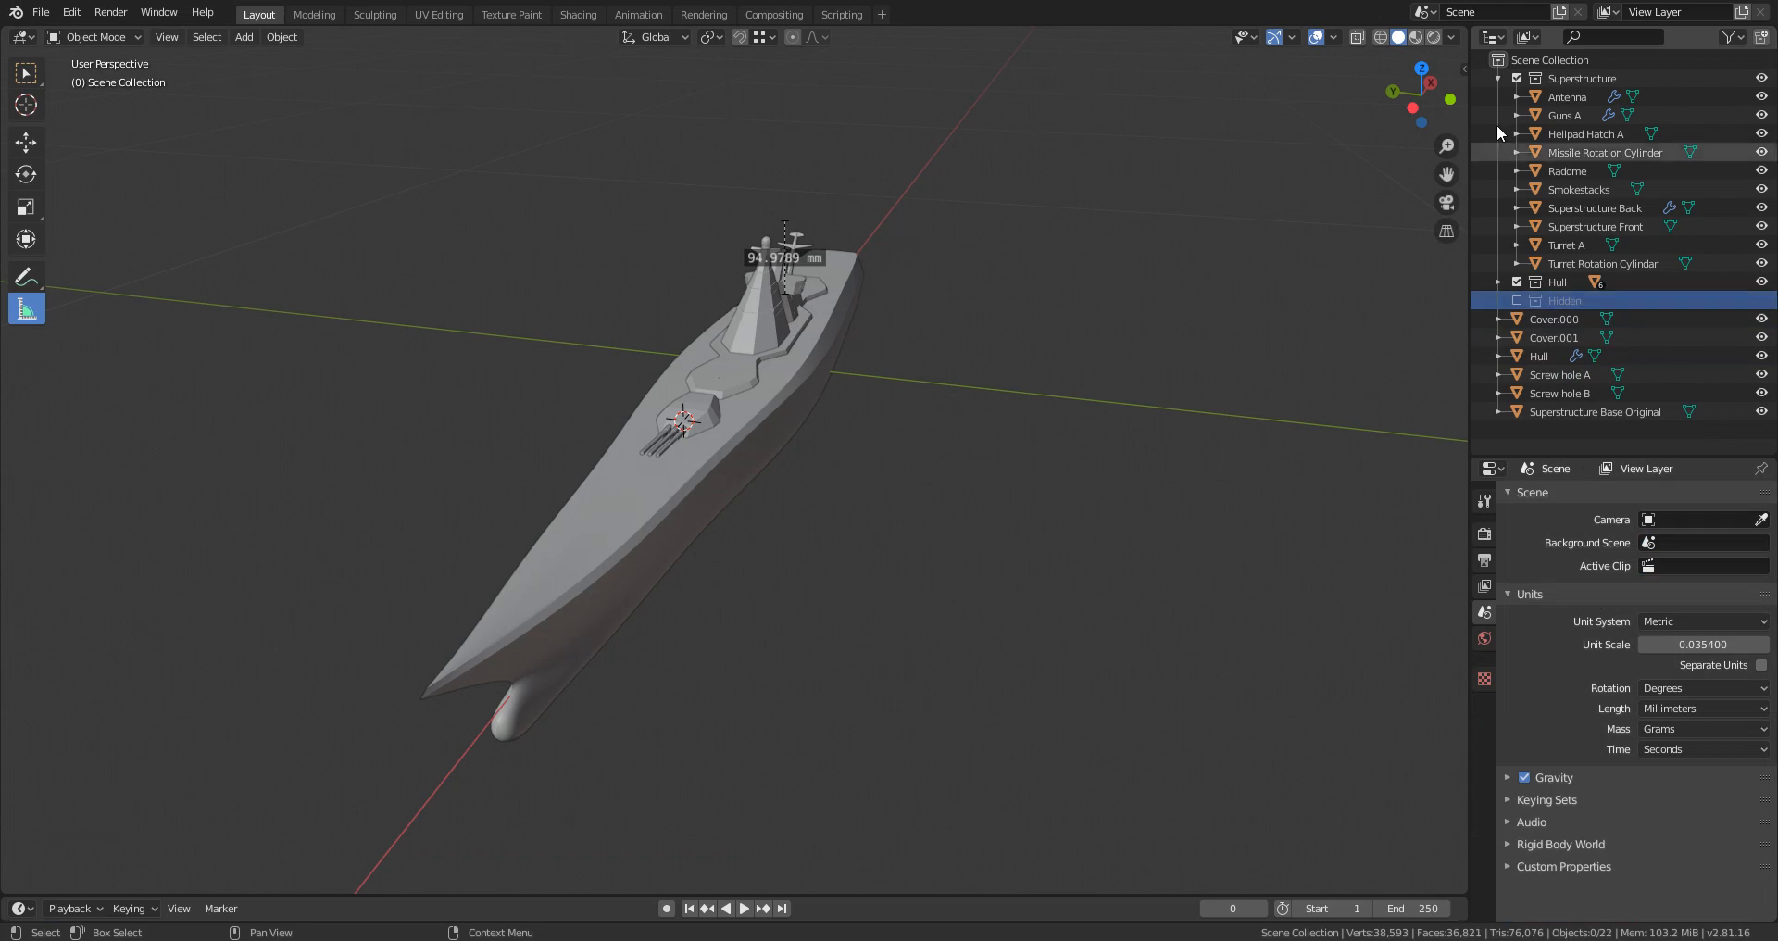
pyautogui.moveTo(954, 420); pyautogui.dragTo(839, 437, button='middle')
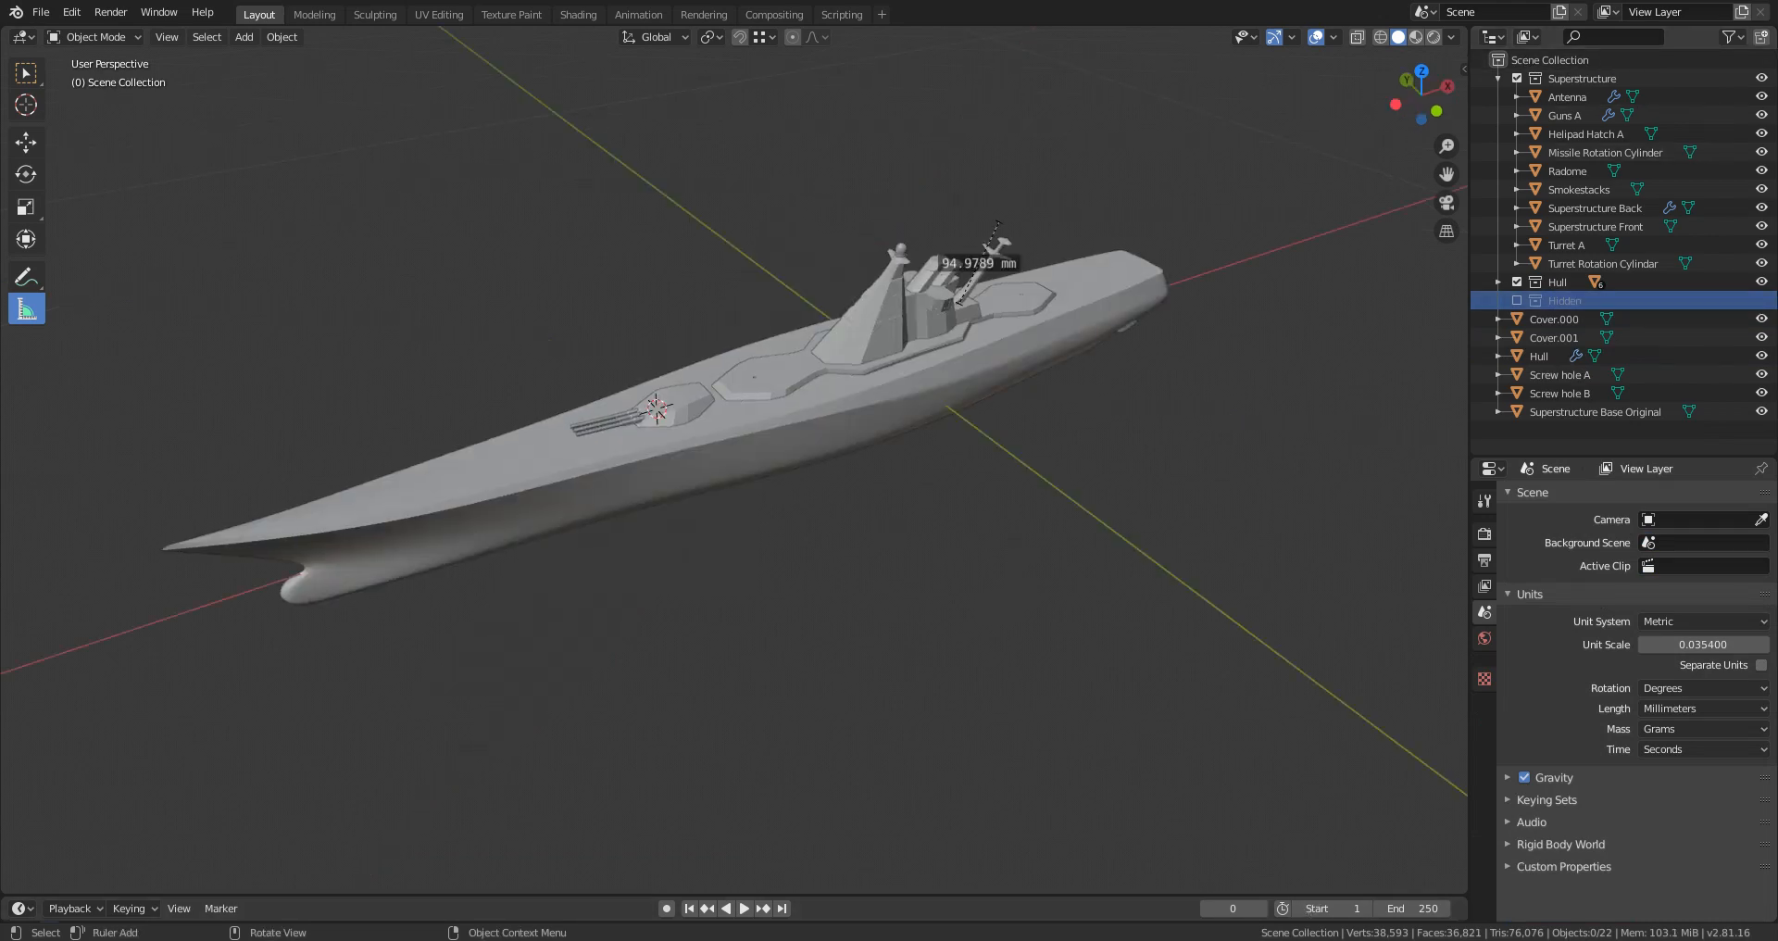
pyautogui.click(796, 940)
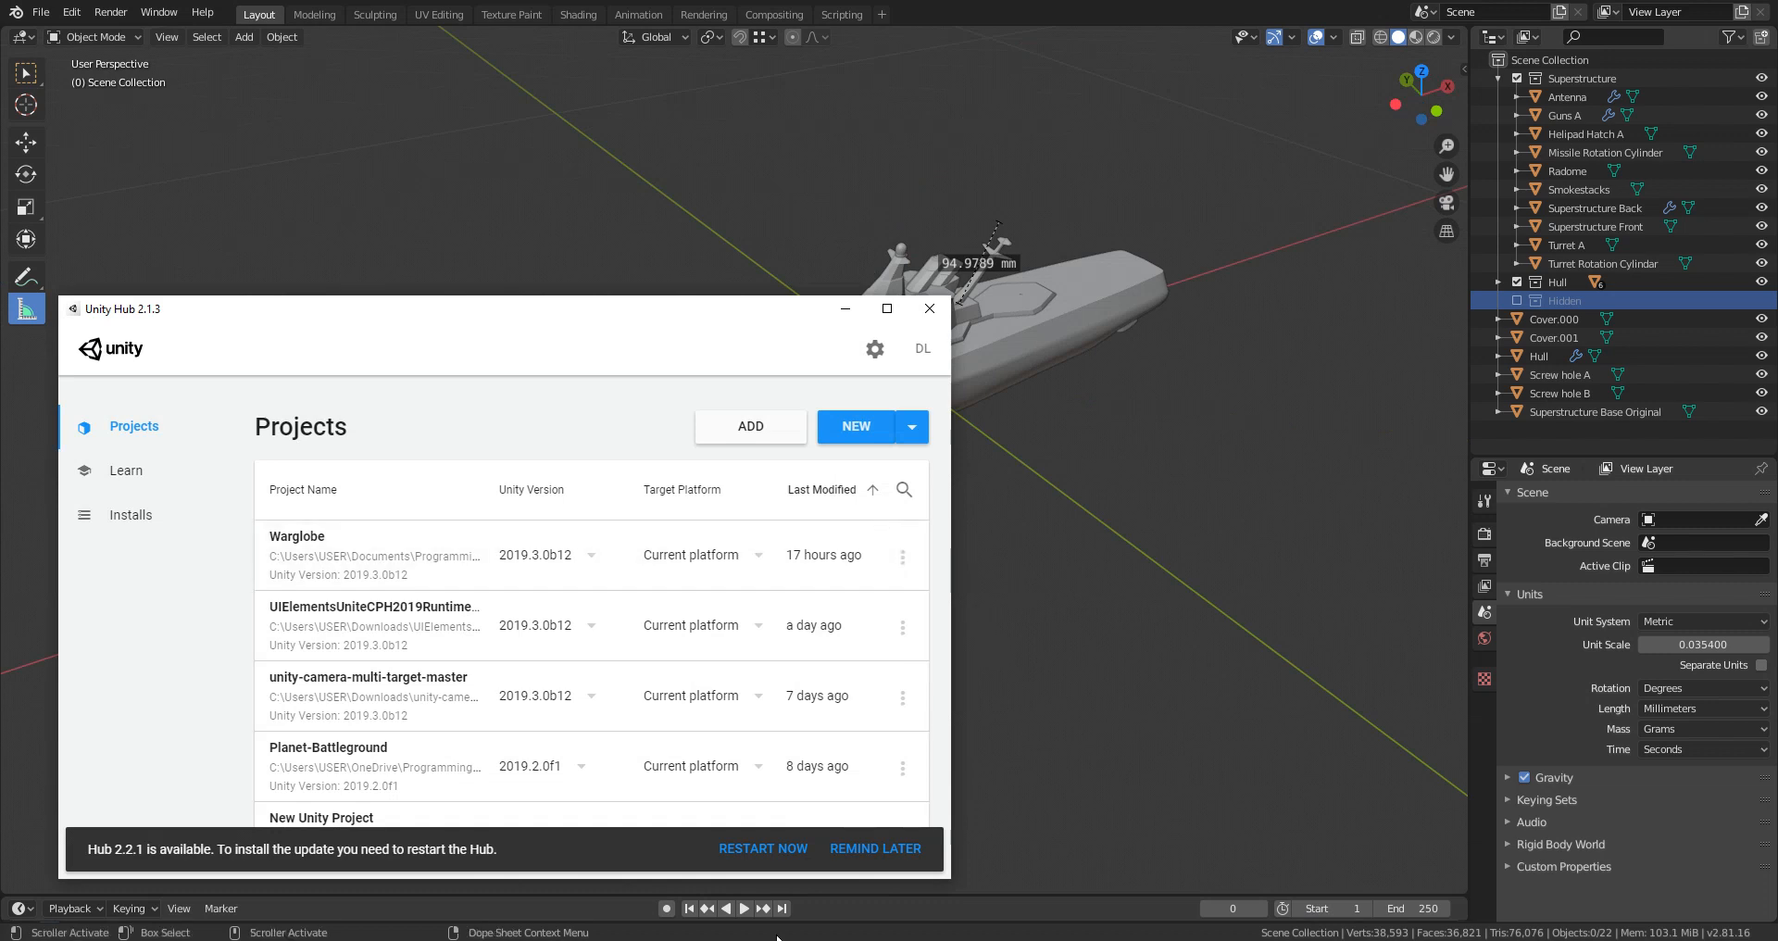
pyautogui.click(845, 310)
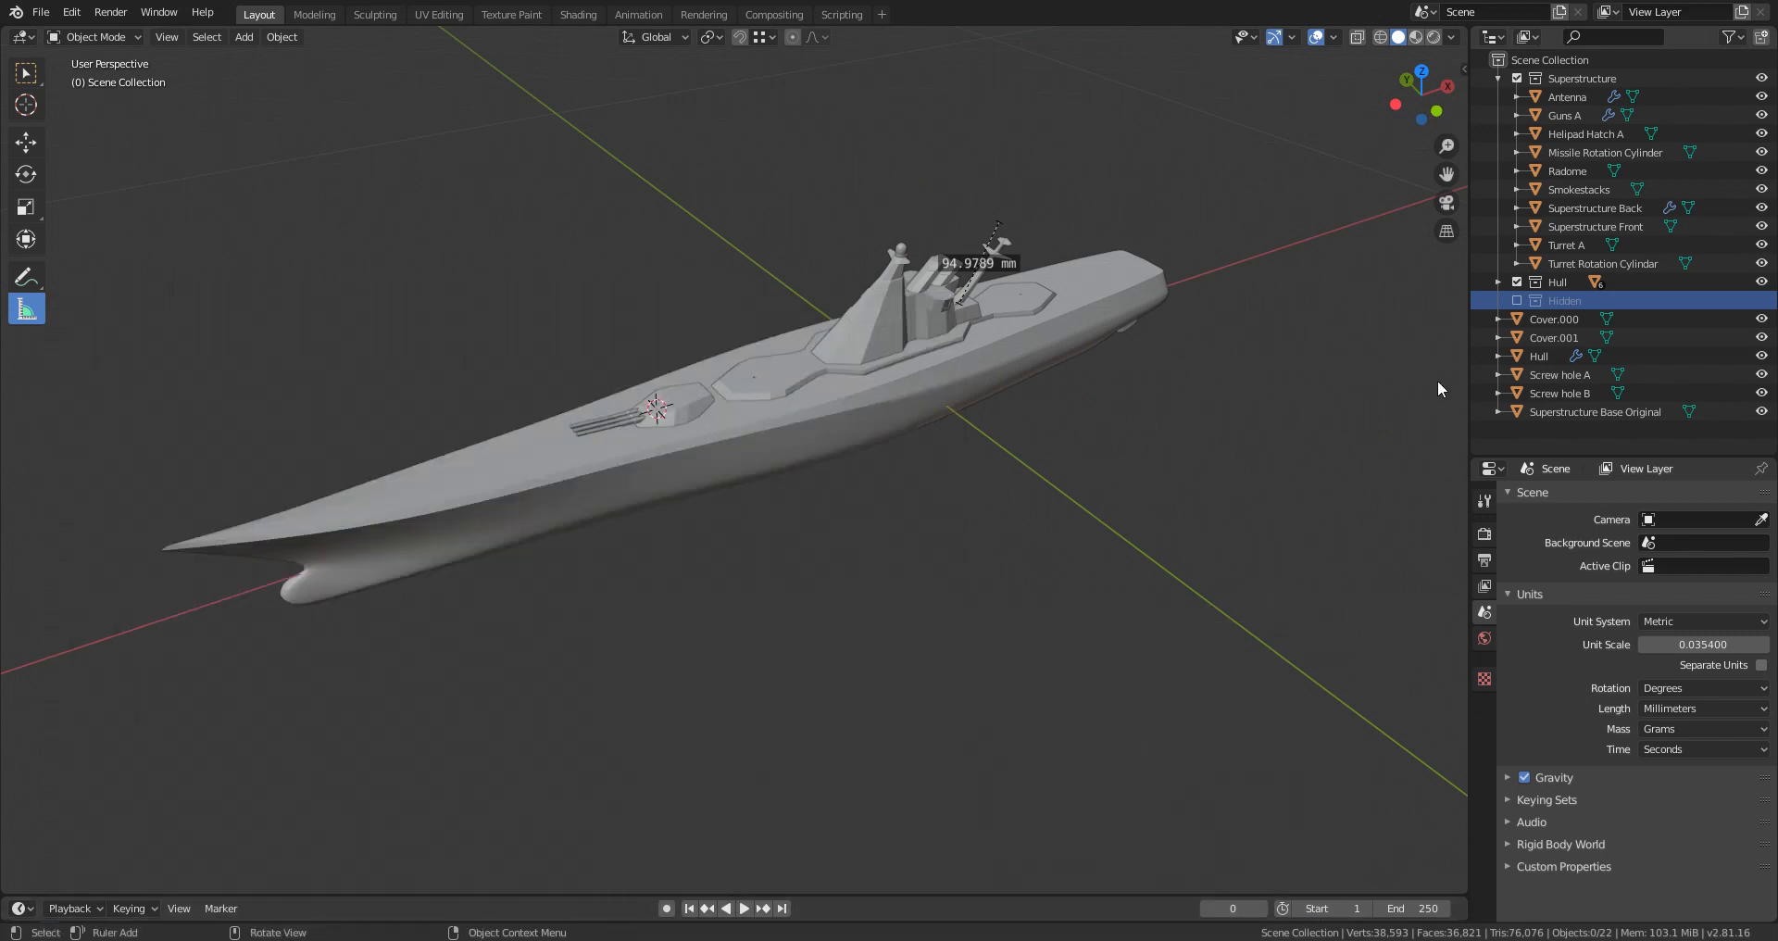
# Step: Select the Hull object and set its Subdivision modifier's viewport level to 2
pyautogui.click(1555, 356)
pyautogui.moveTo(869, 591); pyautogui.dragTo(815, 488, button='middle')
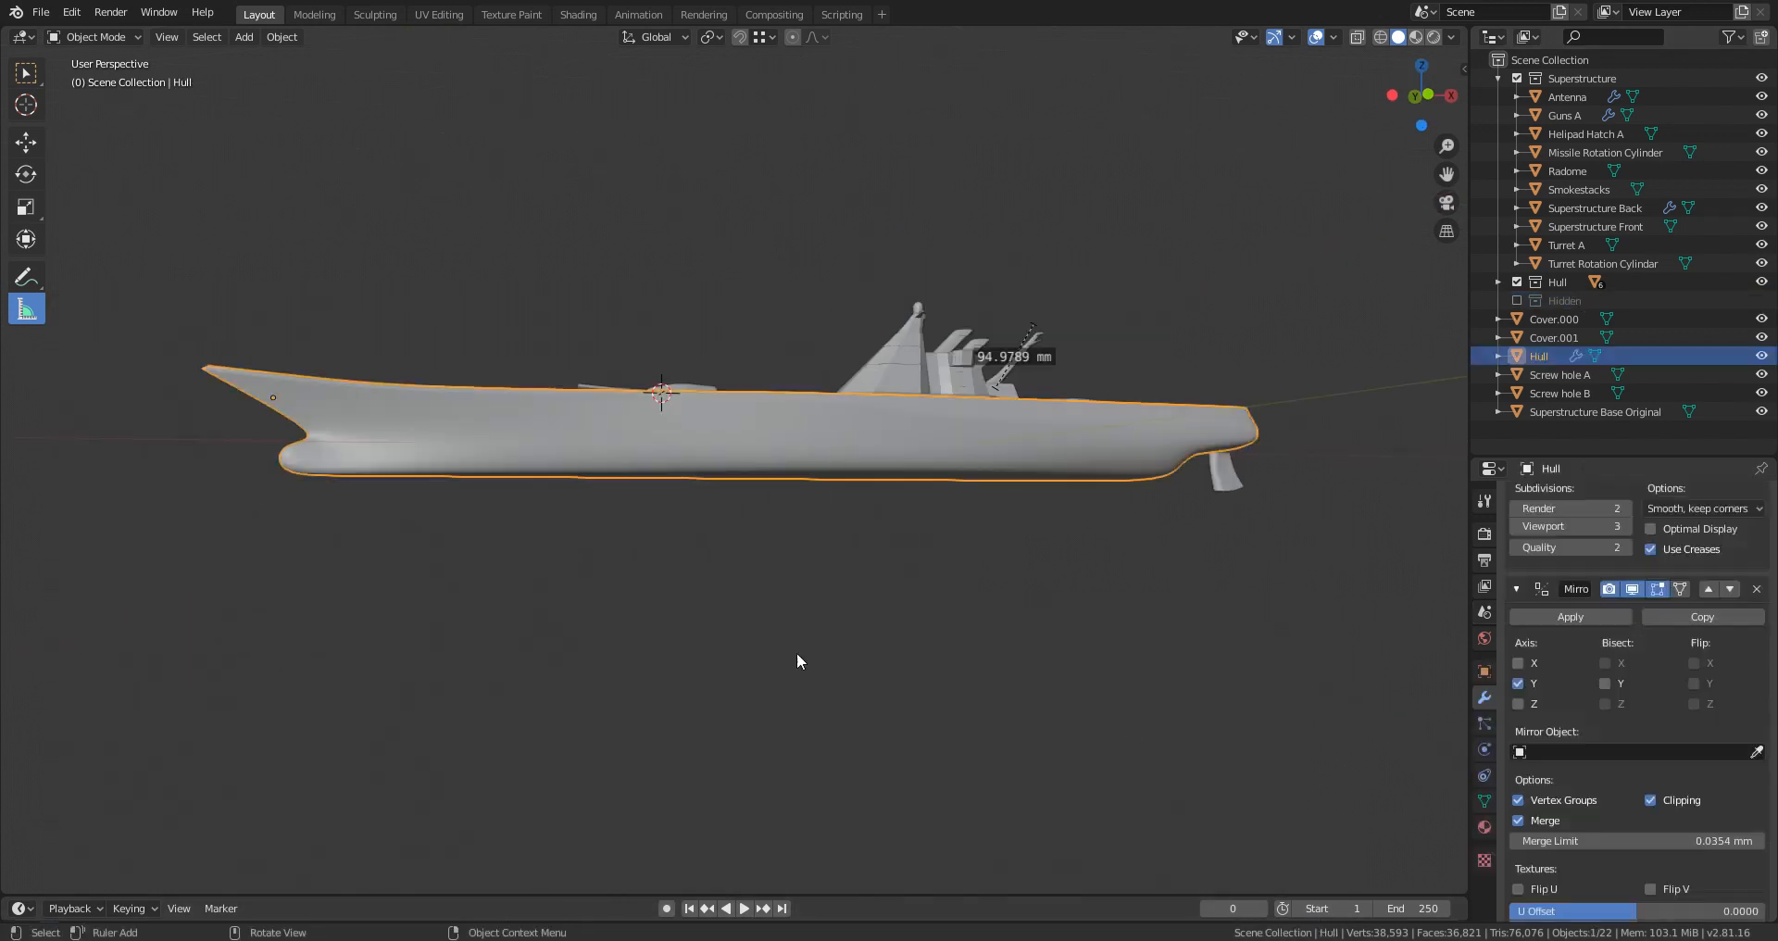
pyautogui.moveTo(796, 661)
pyautogui.mouseDown(button='middle')
pyautogui.moveTo(810, 528)
pyautogui.moveTo(797, 691)
pyautogui.mouseUp(button='middle')
pyautogui.scroll(3, 1530, 638)
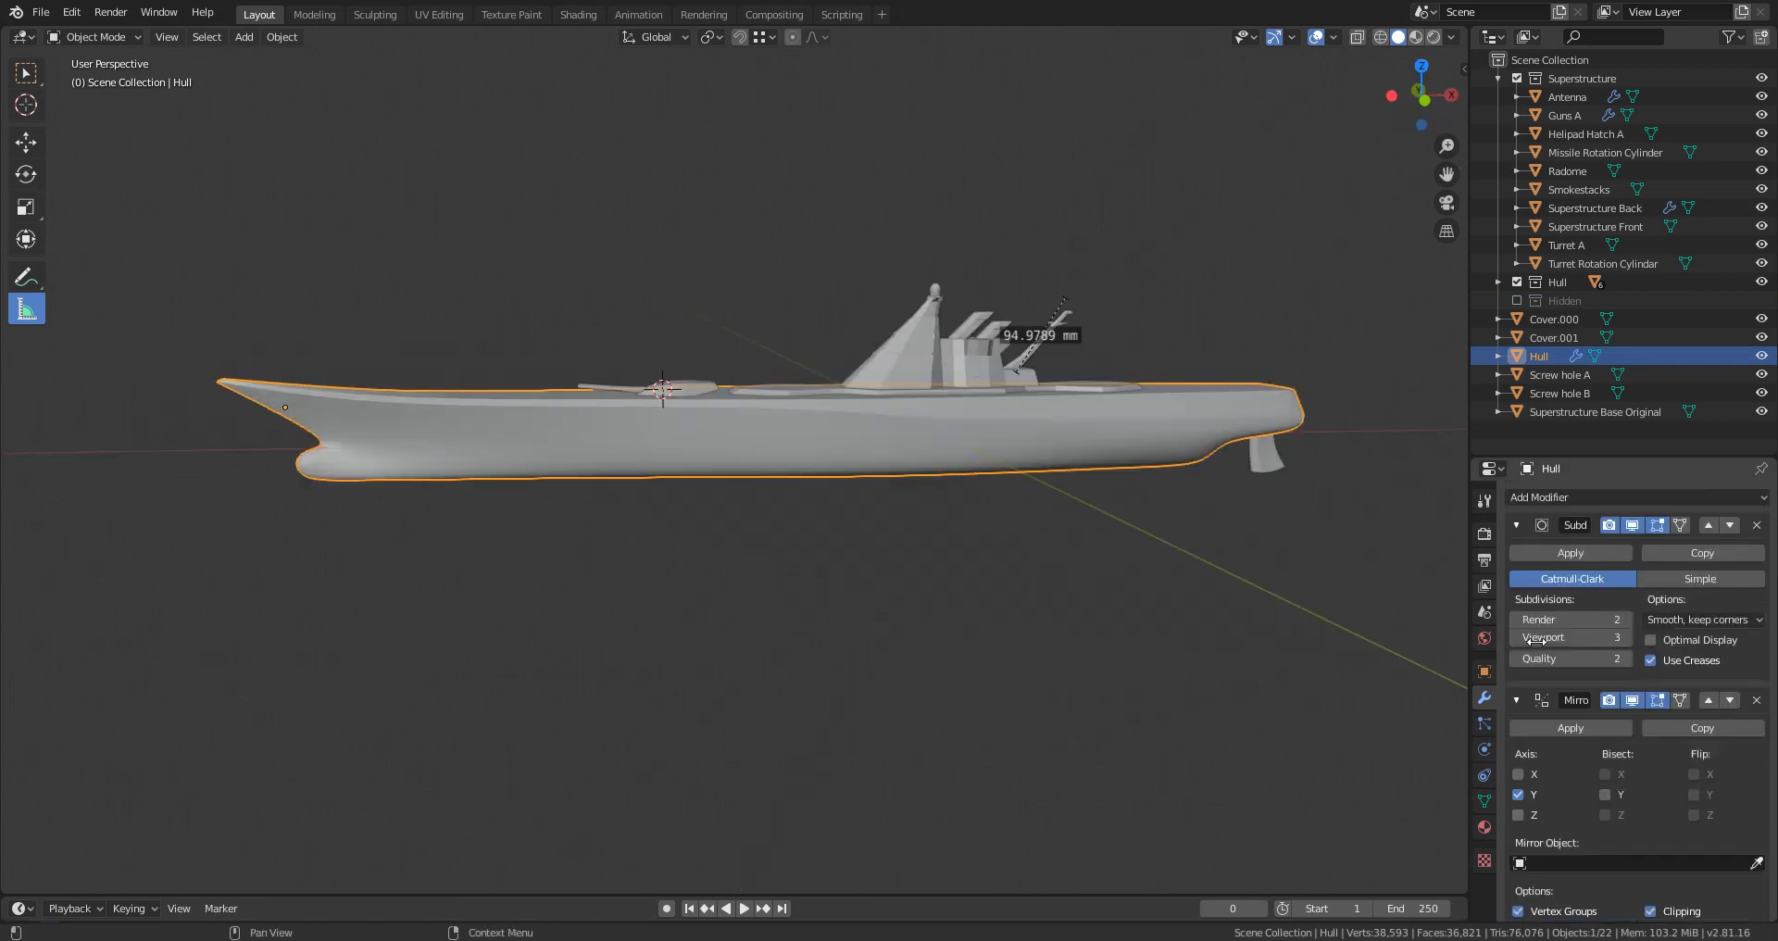
pyautogui.click(1515, 637)
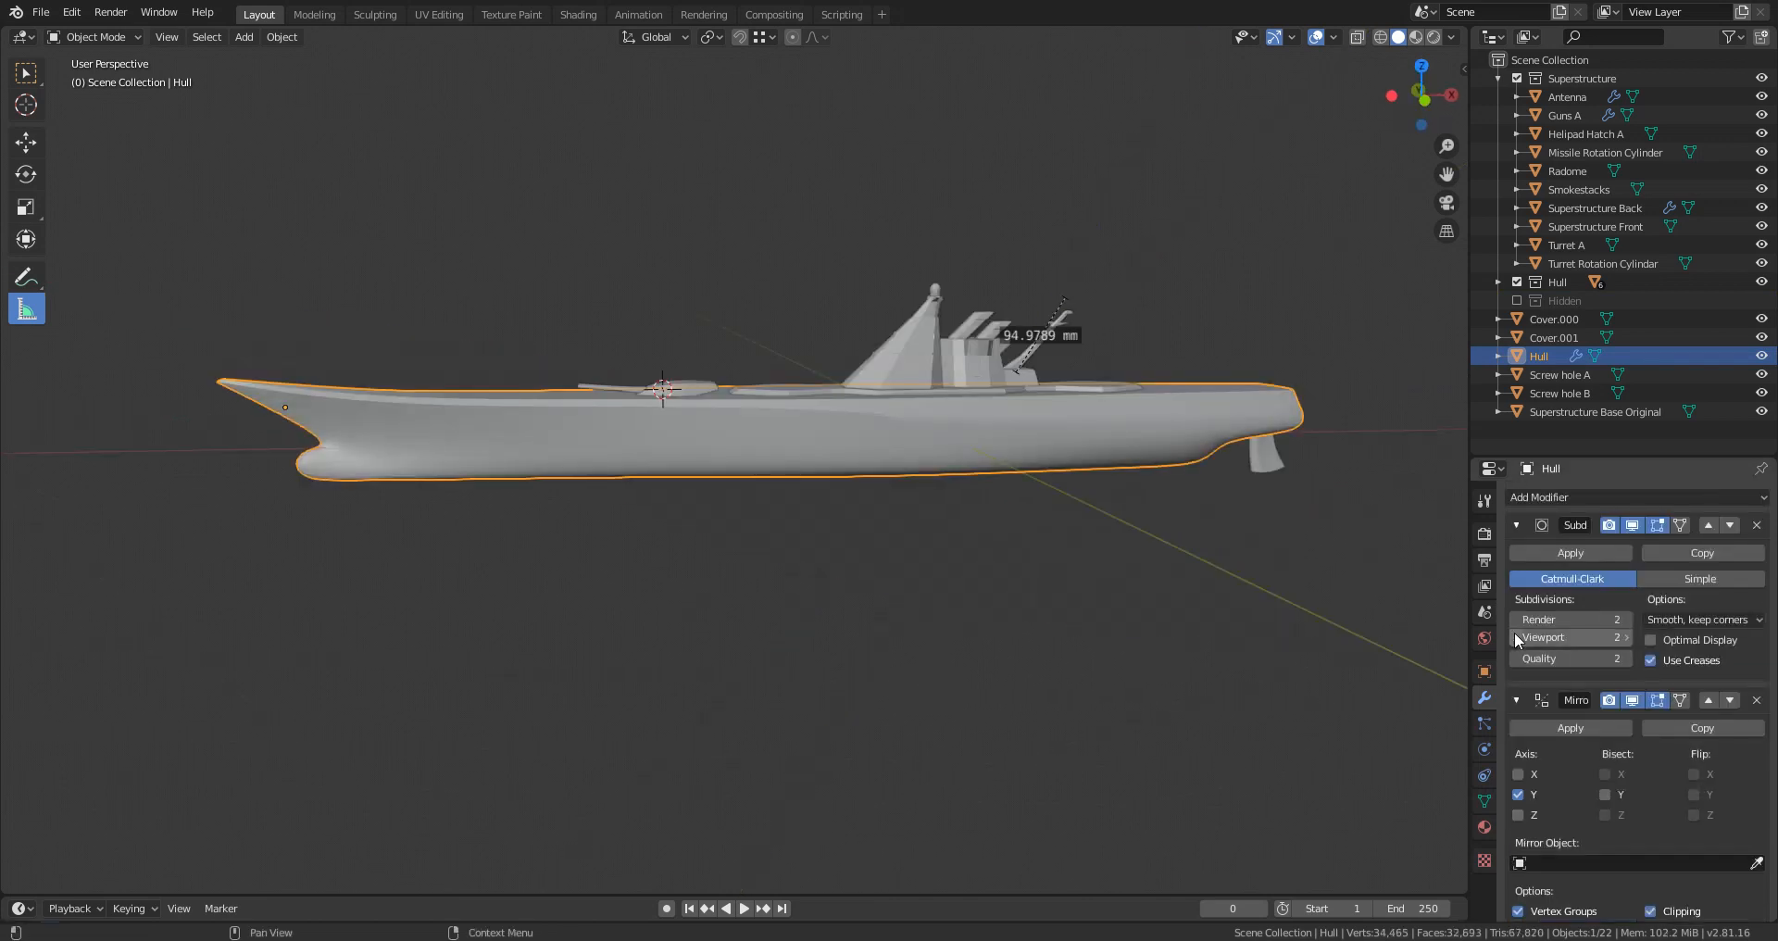
# Step: Apply the Subdivision and Mirror modifiers on the Hull object
pyautogui.click(1574, 552)
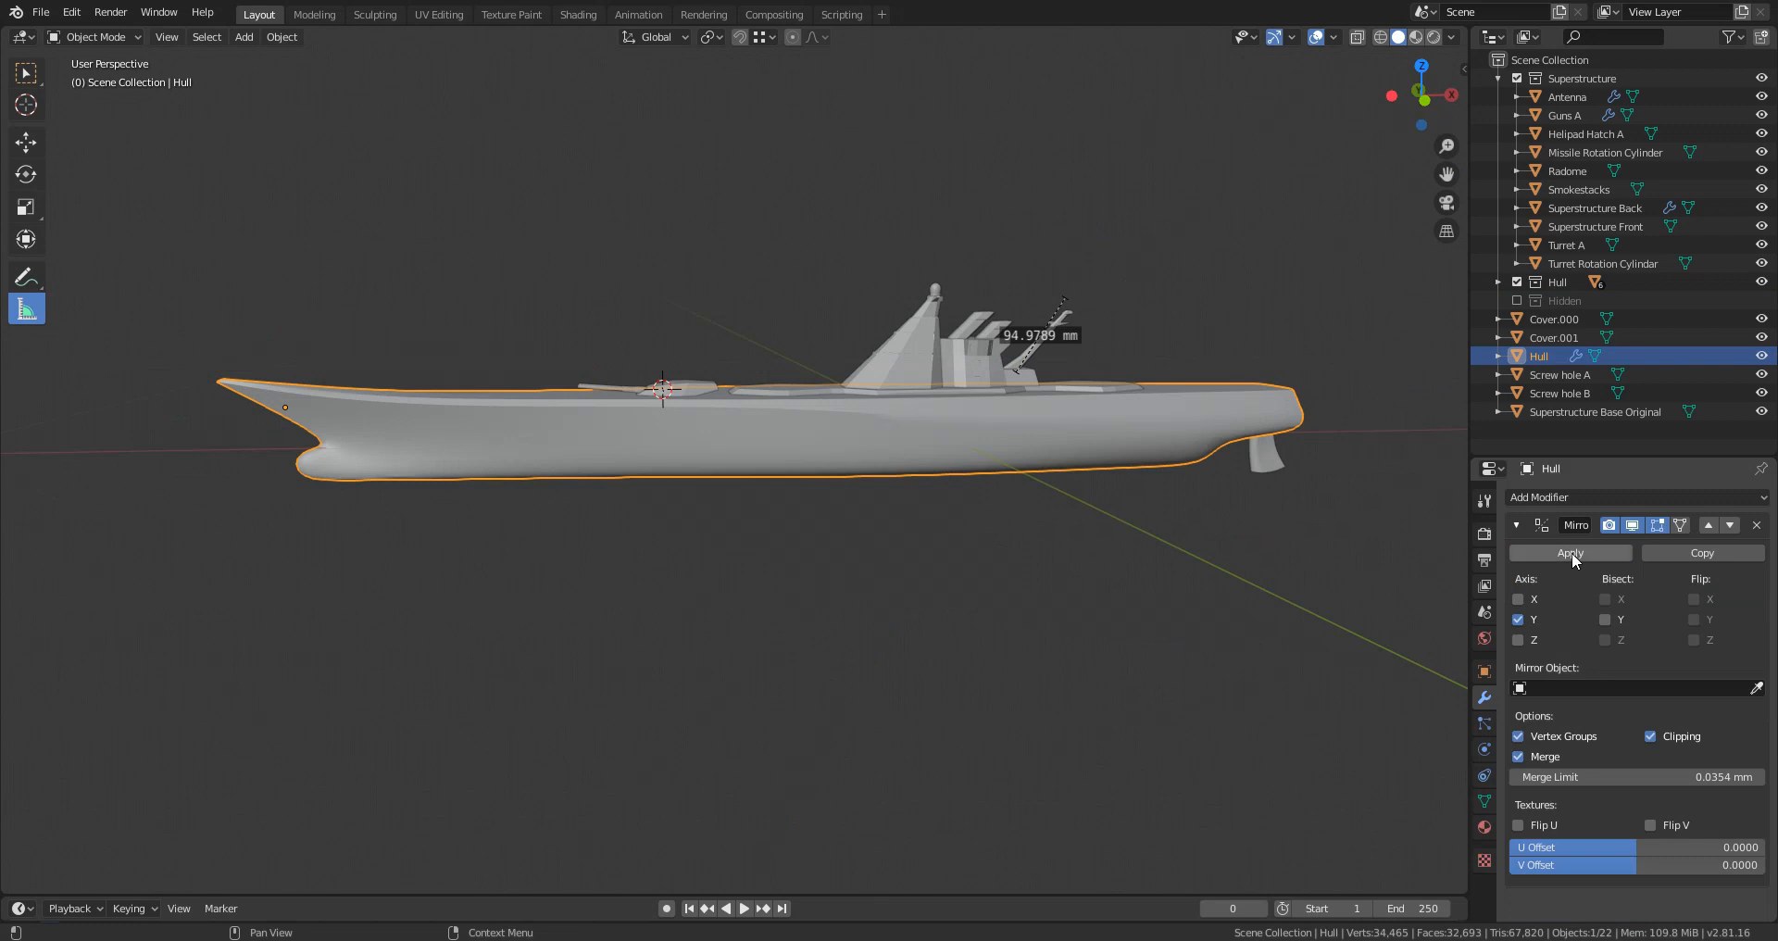
pyautogui.click(1570, 552)
pyautogui.moveTo(985, 647); pyautogui.dragTo(1032, 658, button='middle')
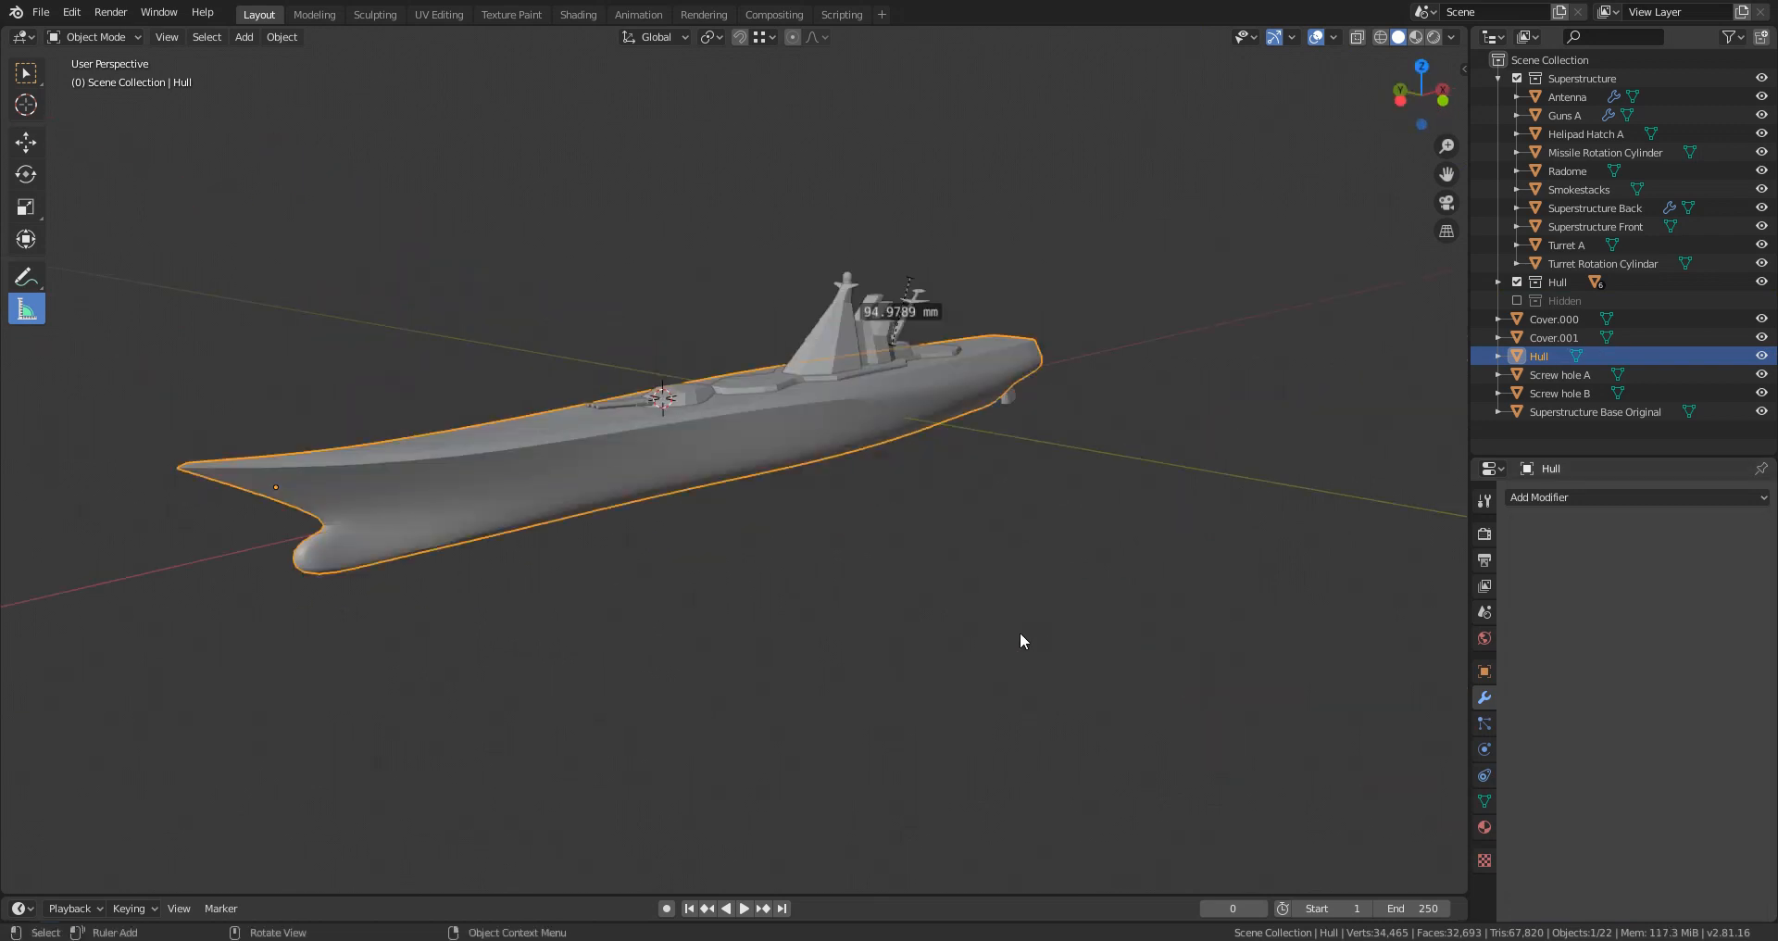
# Step: Run Set Origin on the hull with the Origin to Center of Mass (Volume) option
pyautogui.press('F3')
pyautogui.write('origin')
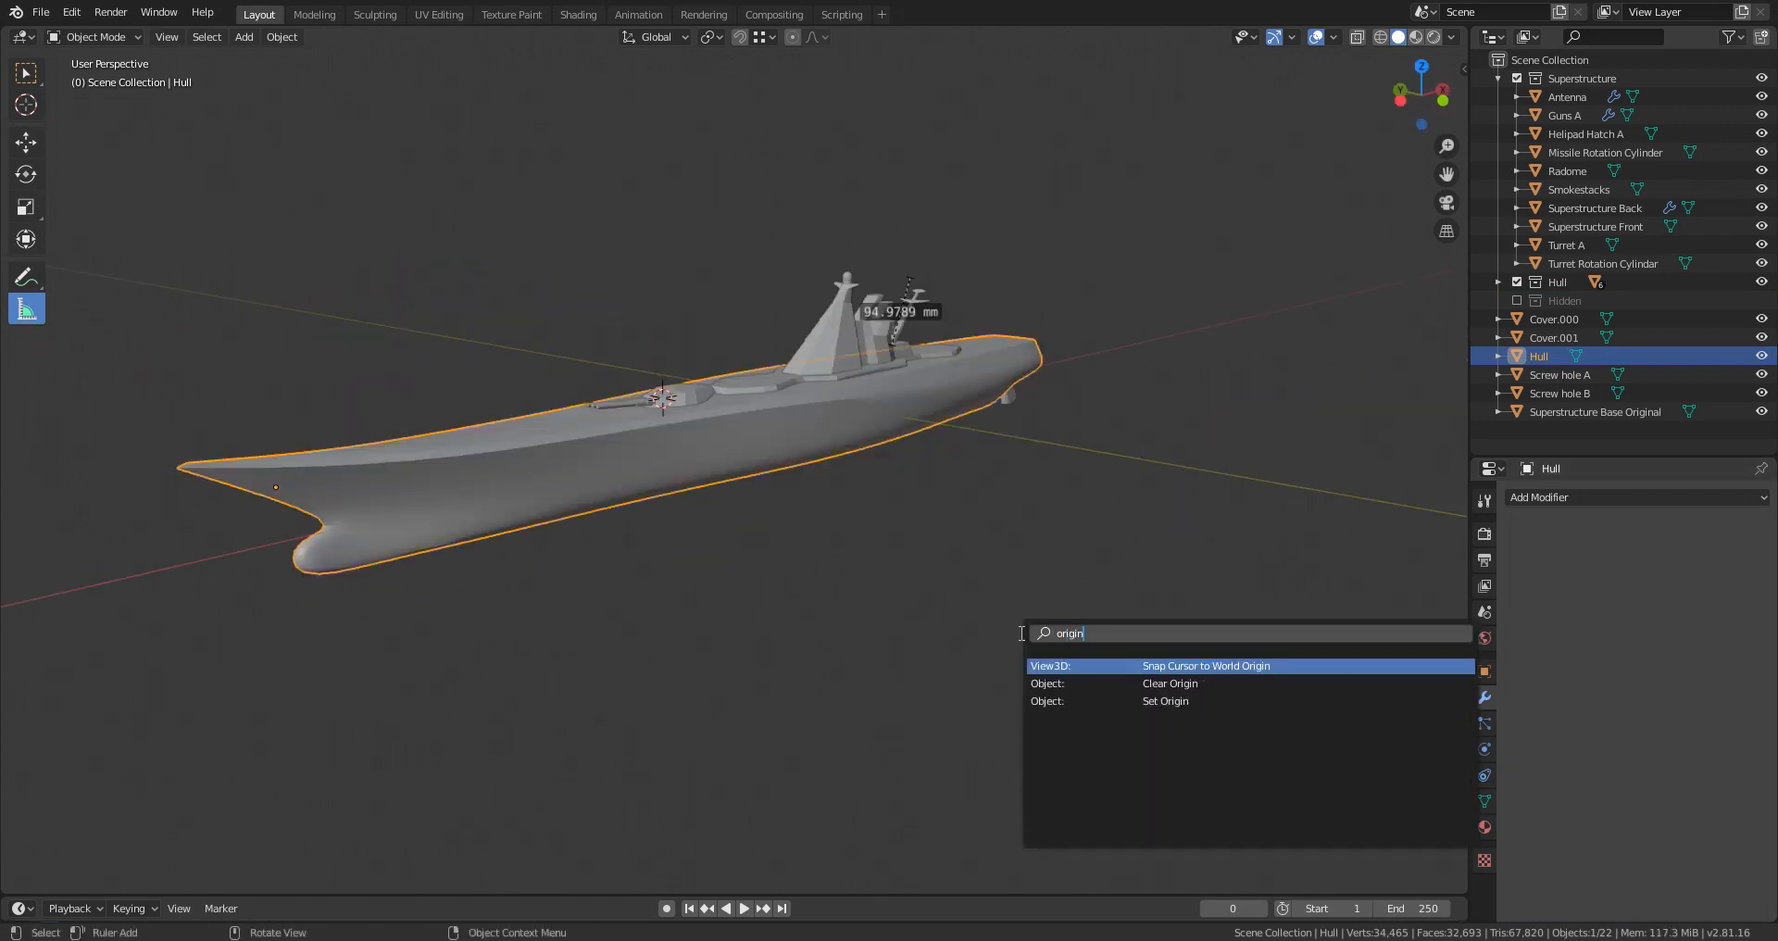
pyautogui.click(1203, 380)
pyautogui.press('F3')
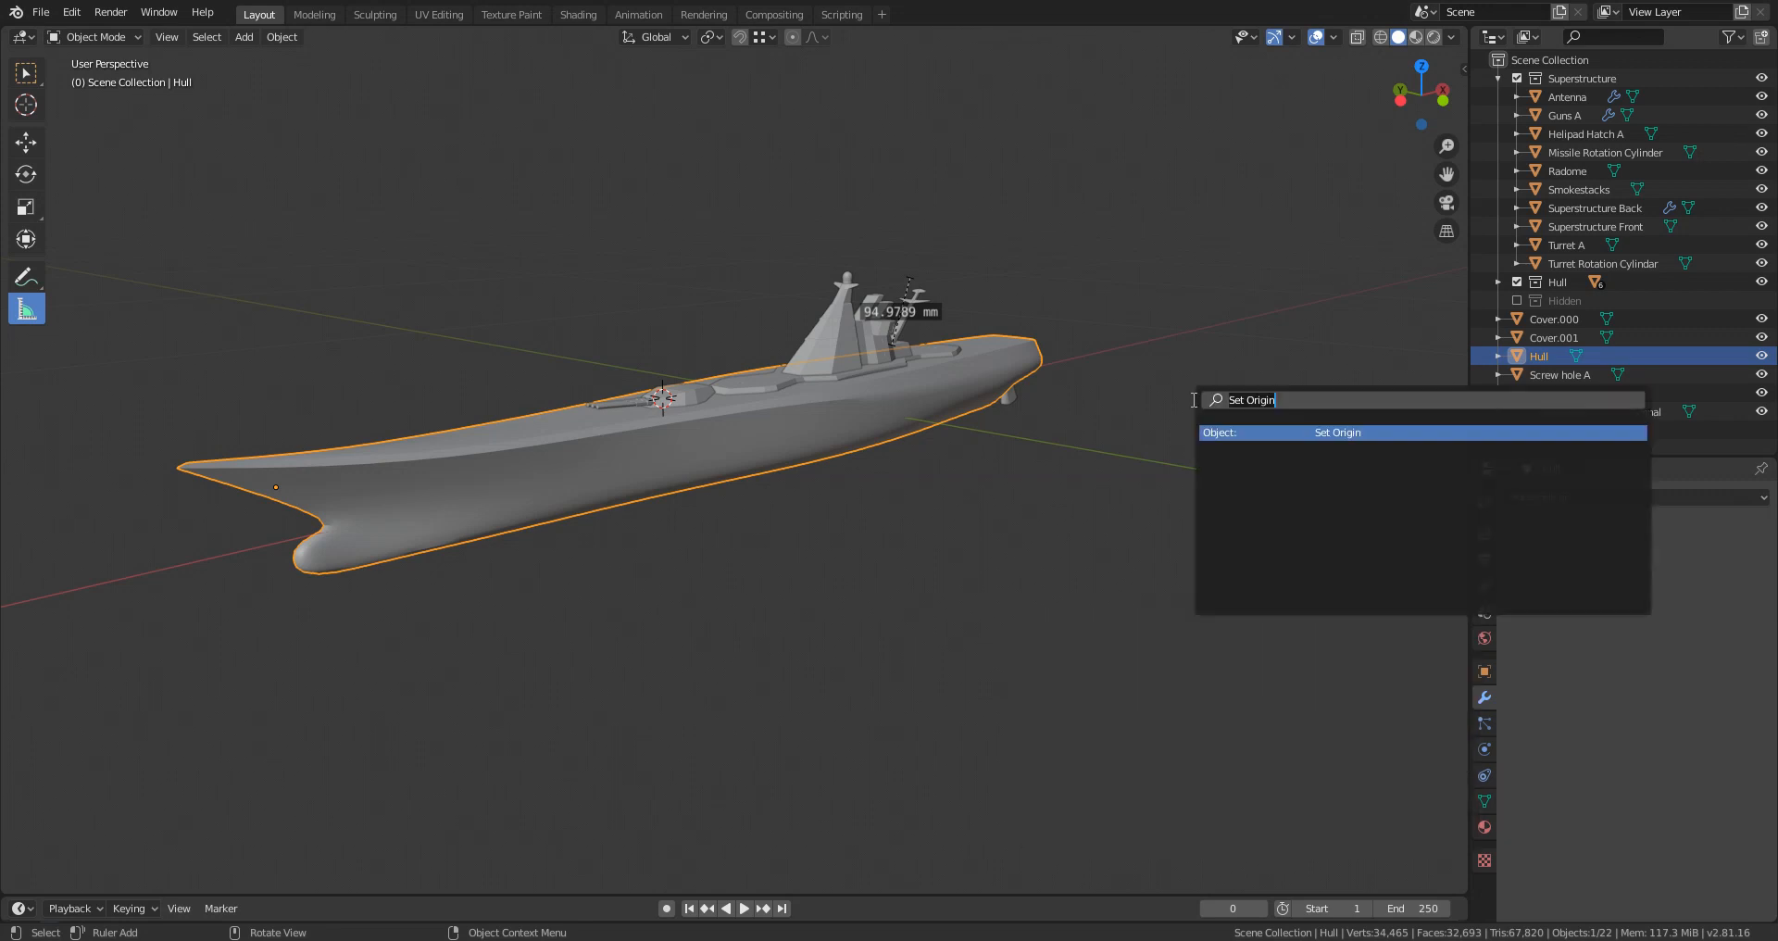
pyautogui.press('Return')
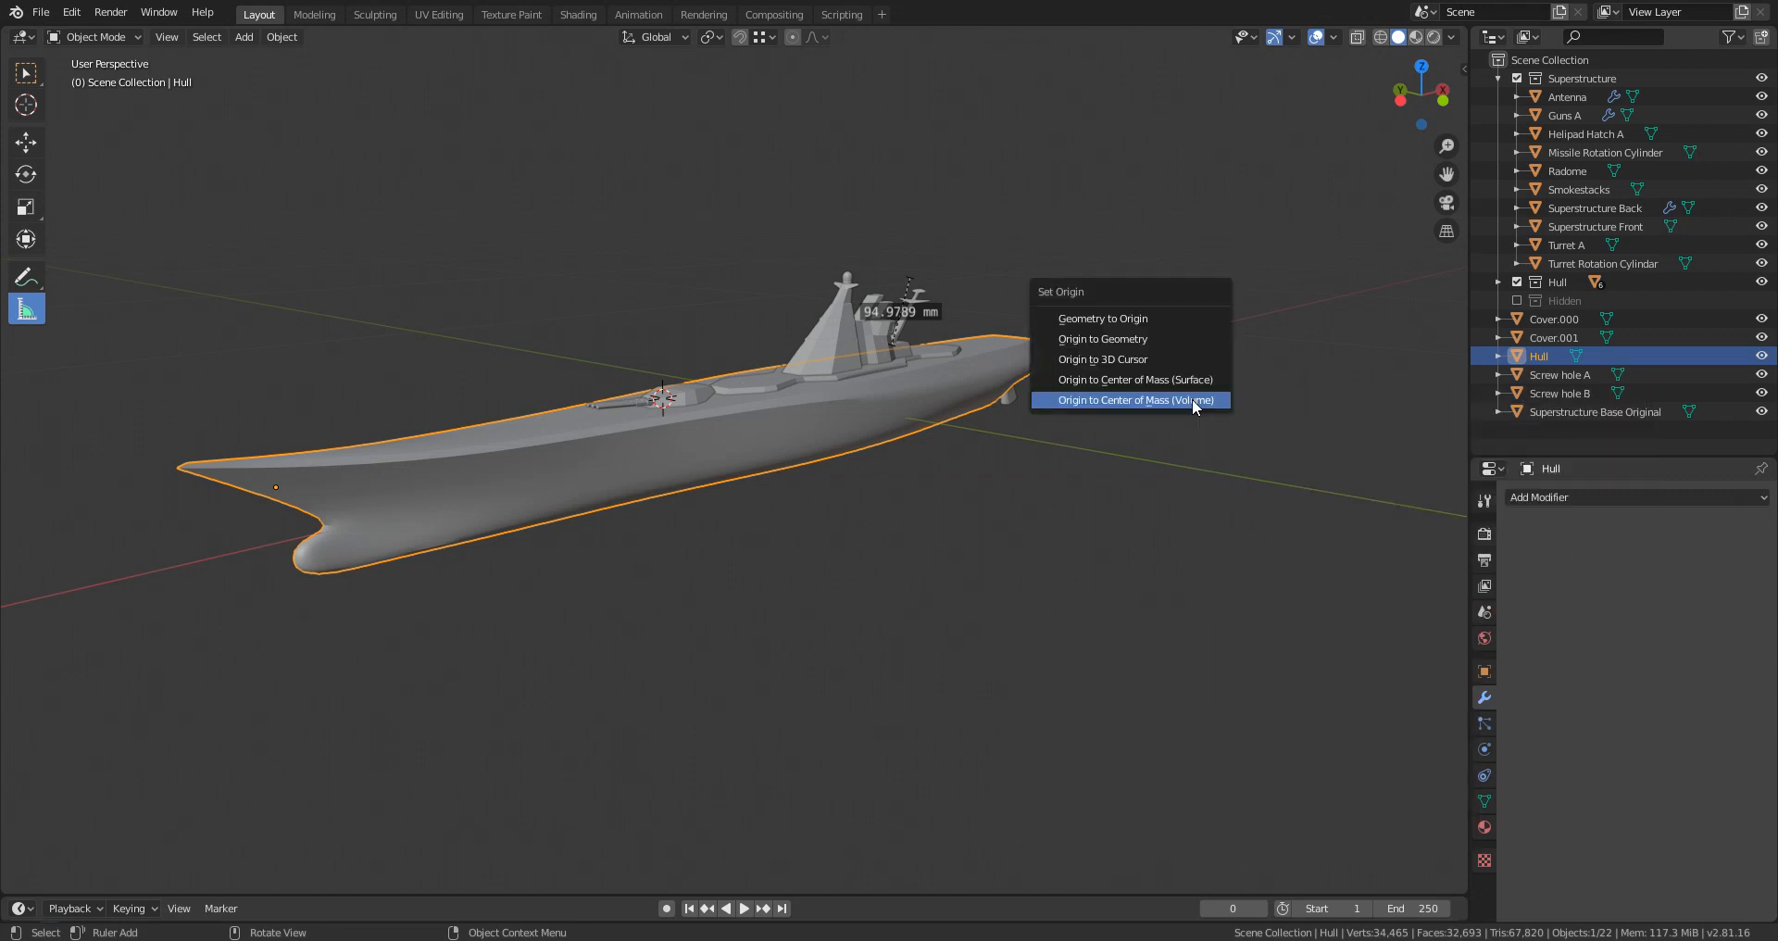
pyautogui.press('Up')
pyautogui.press('Up')
pyautogui.press('Down')
pyautogui.press('Down')
pyautogui.press('Return')
# Step: Deselect all objects and save the Blender file
pyautogui.moveTo(622, 532); pyautogui.dragTo(833, 417, button='middle')
pyautogui.hotkey('alt', 'a')
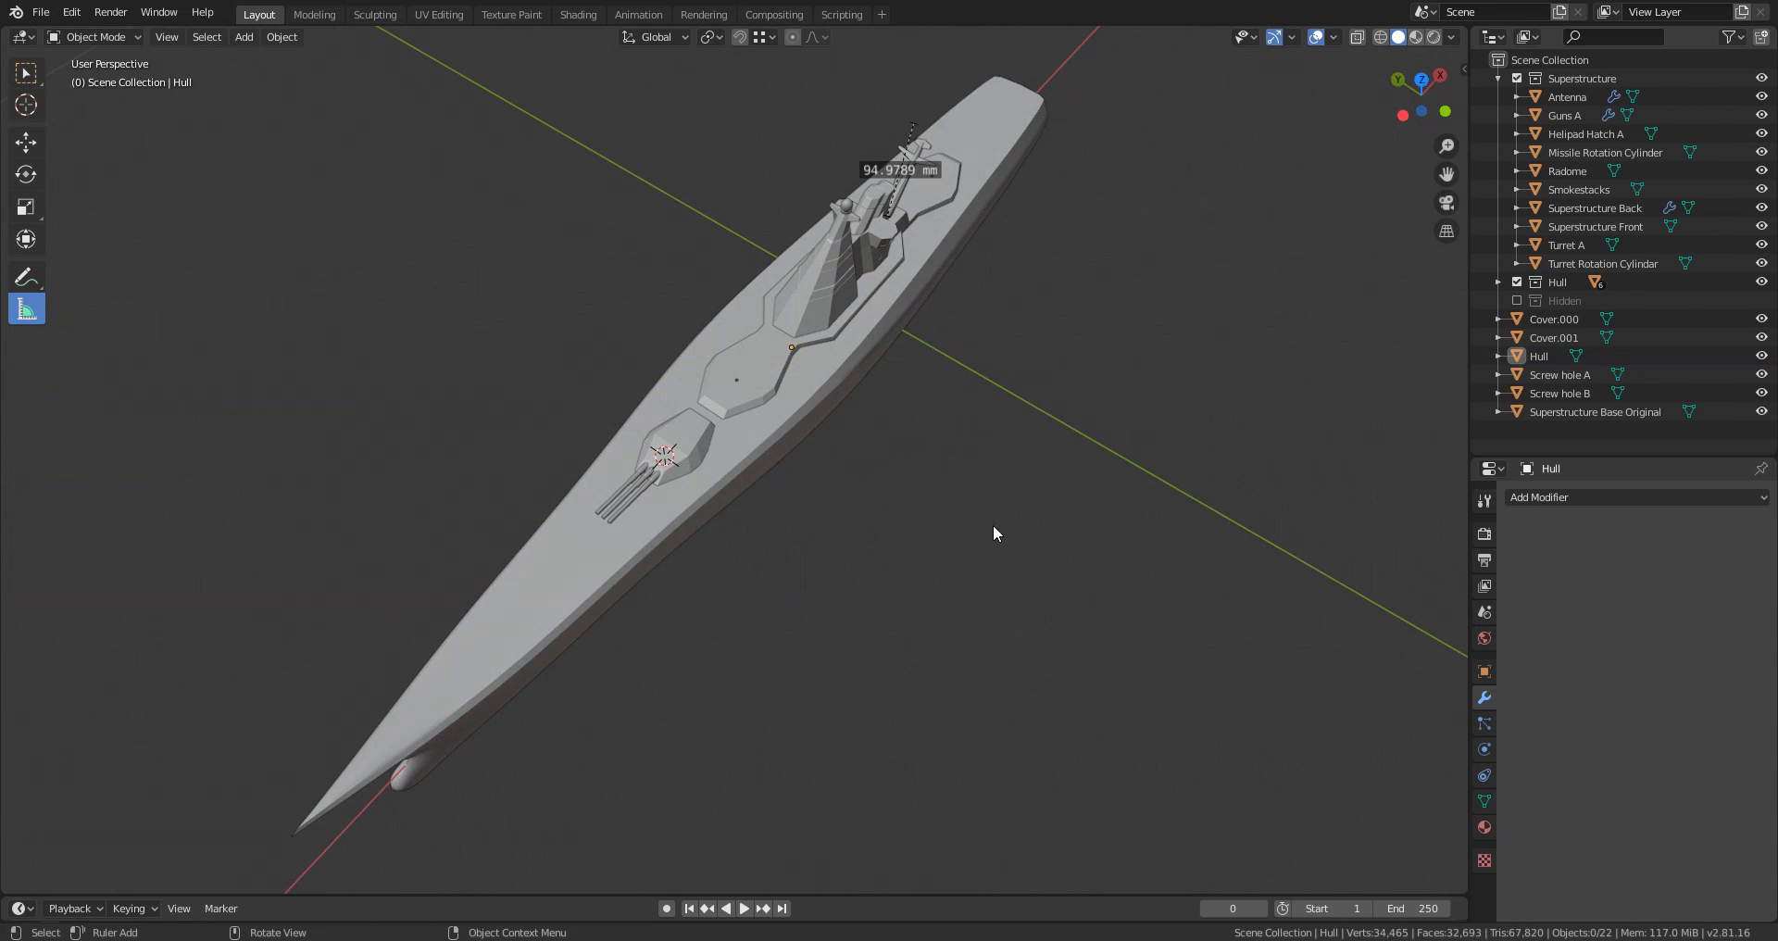
pyautogui.hotkey('ctrl', 's')
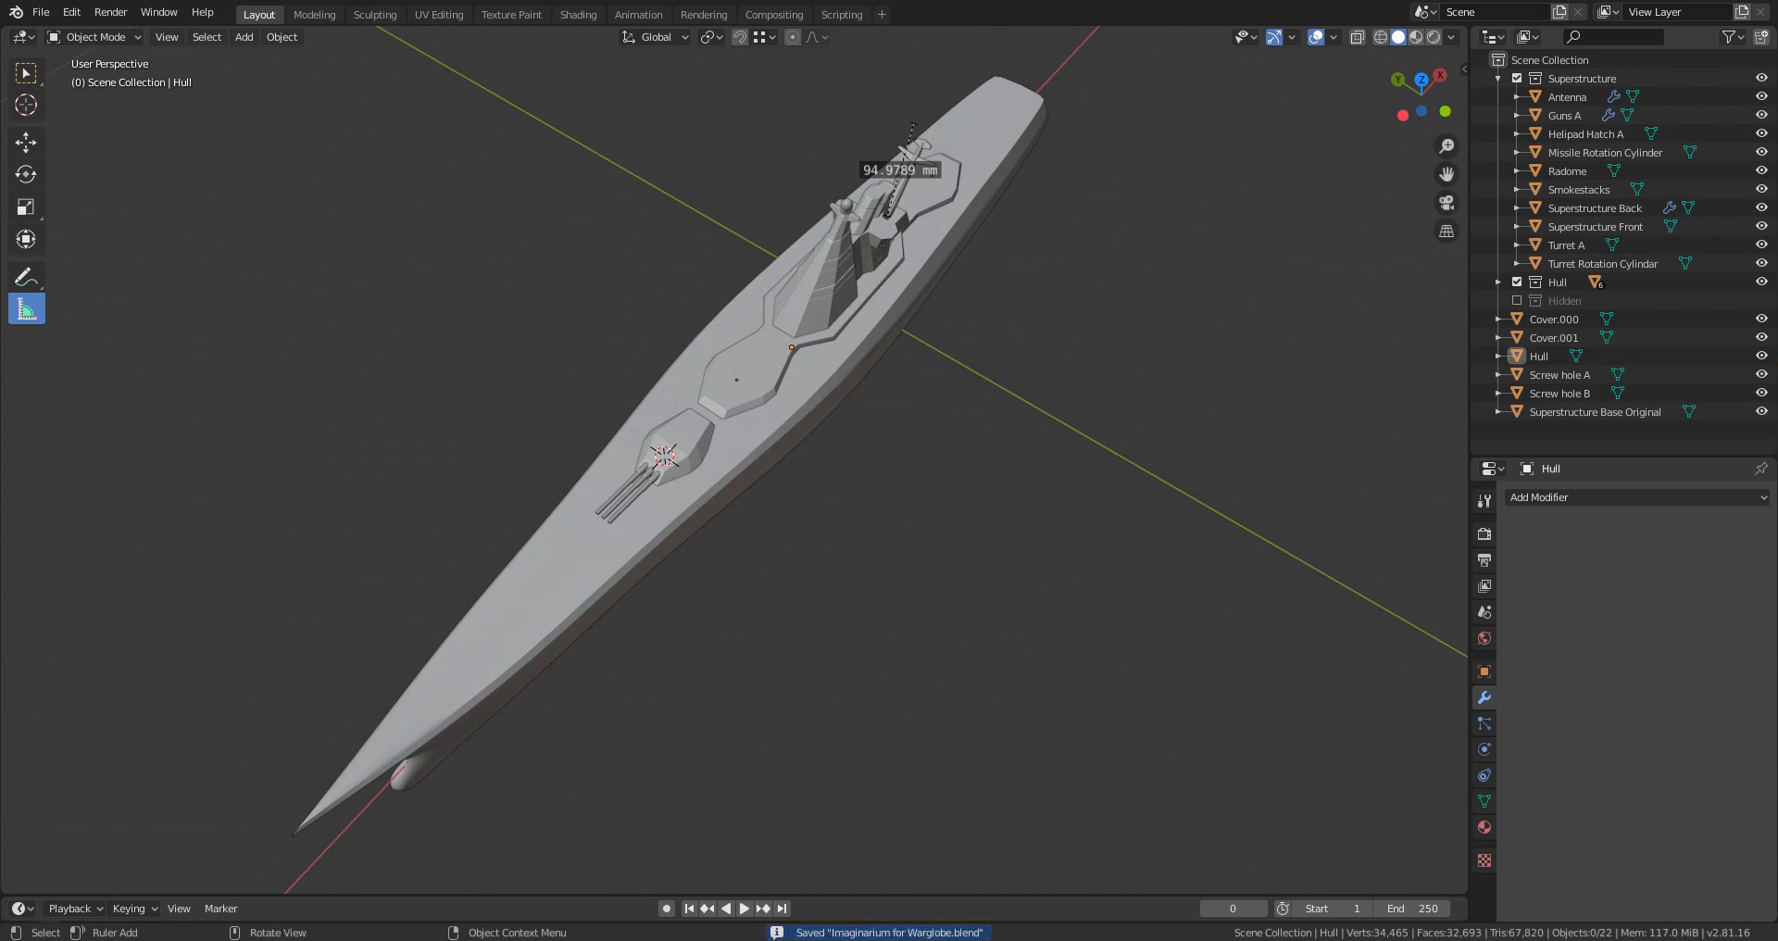
# Step: Switch to the Unity project and select the Queen Elizabeth Aircraft Carrier to examine it in the scene
pyautogui.hotkey('alt', 'Tab')
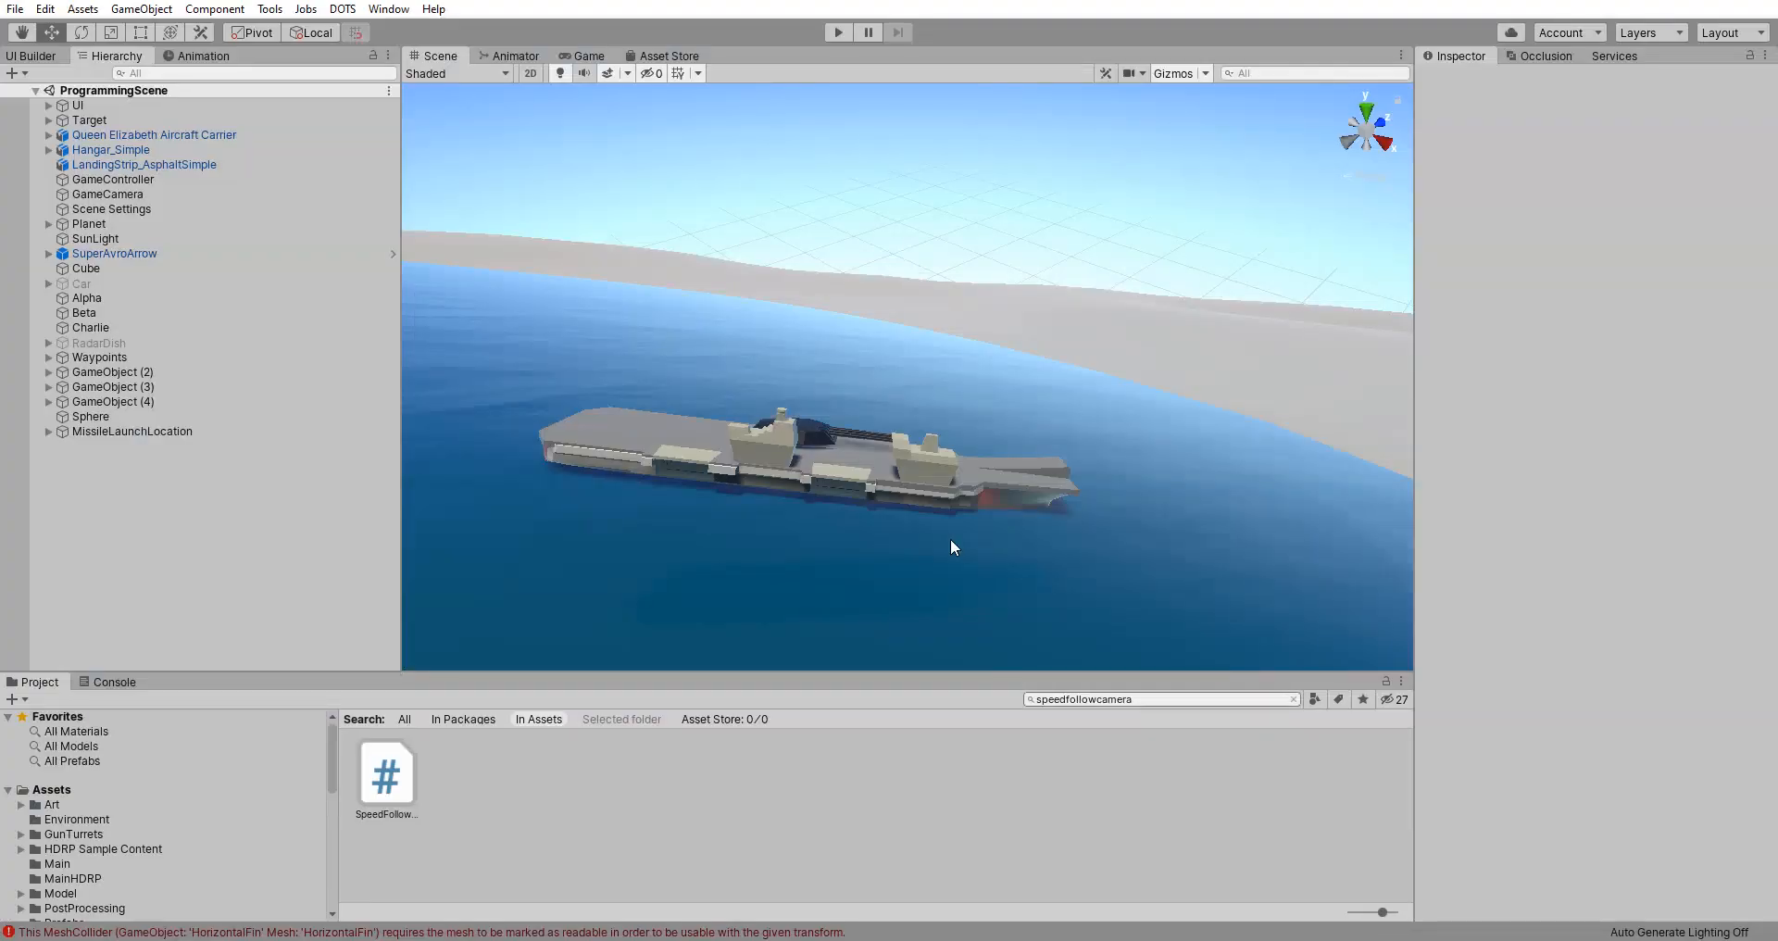
pyautogui.scroll(-4, 786, 361)
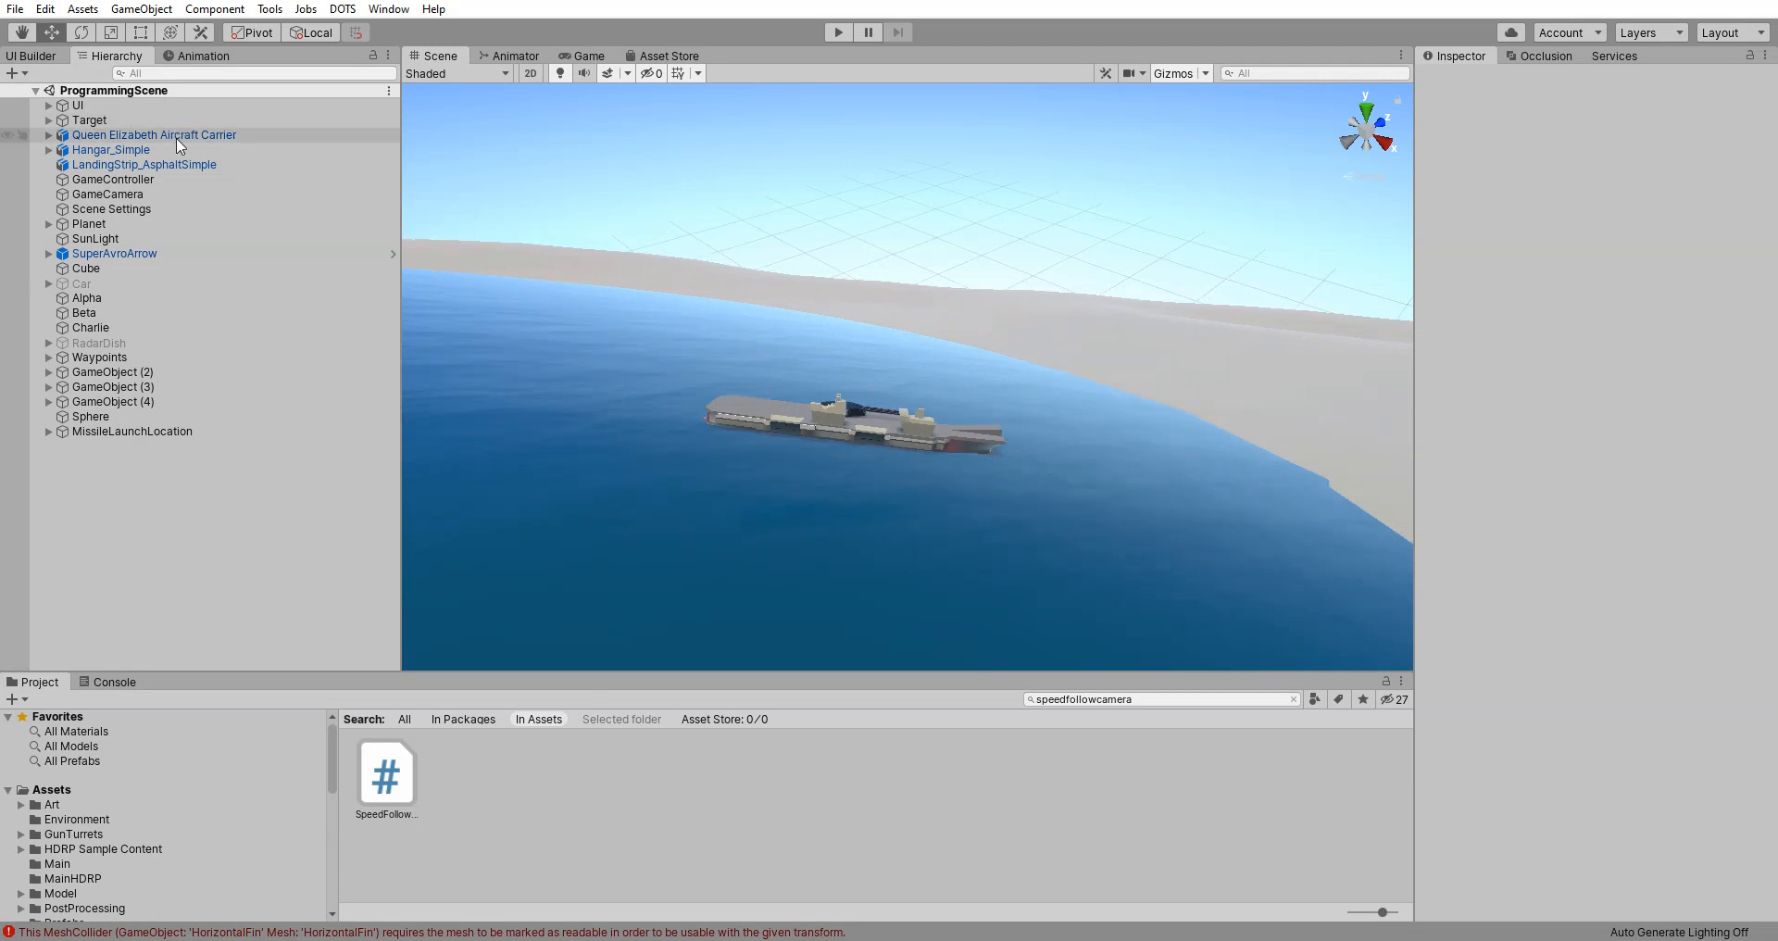
pyautogui.click(148, 135)
pyautogui.scroll(5, 938, 404)
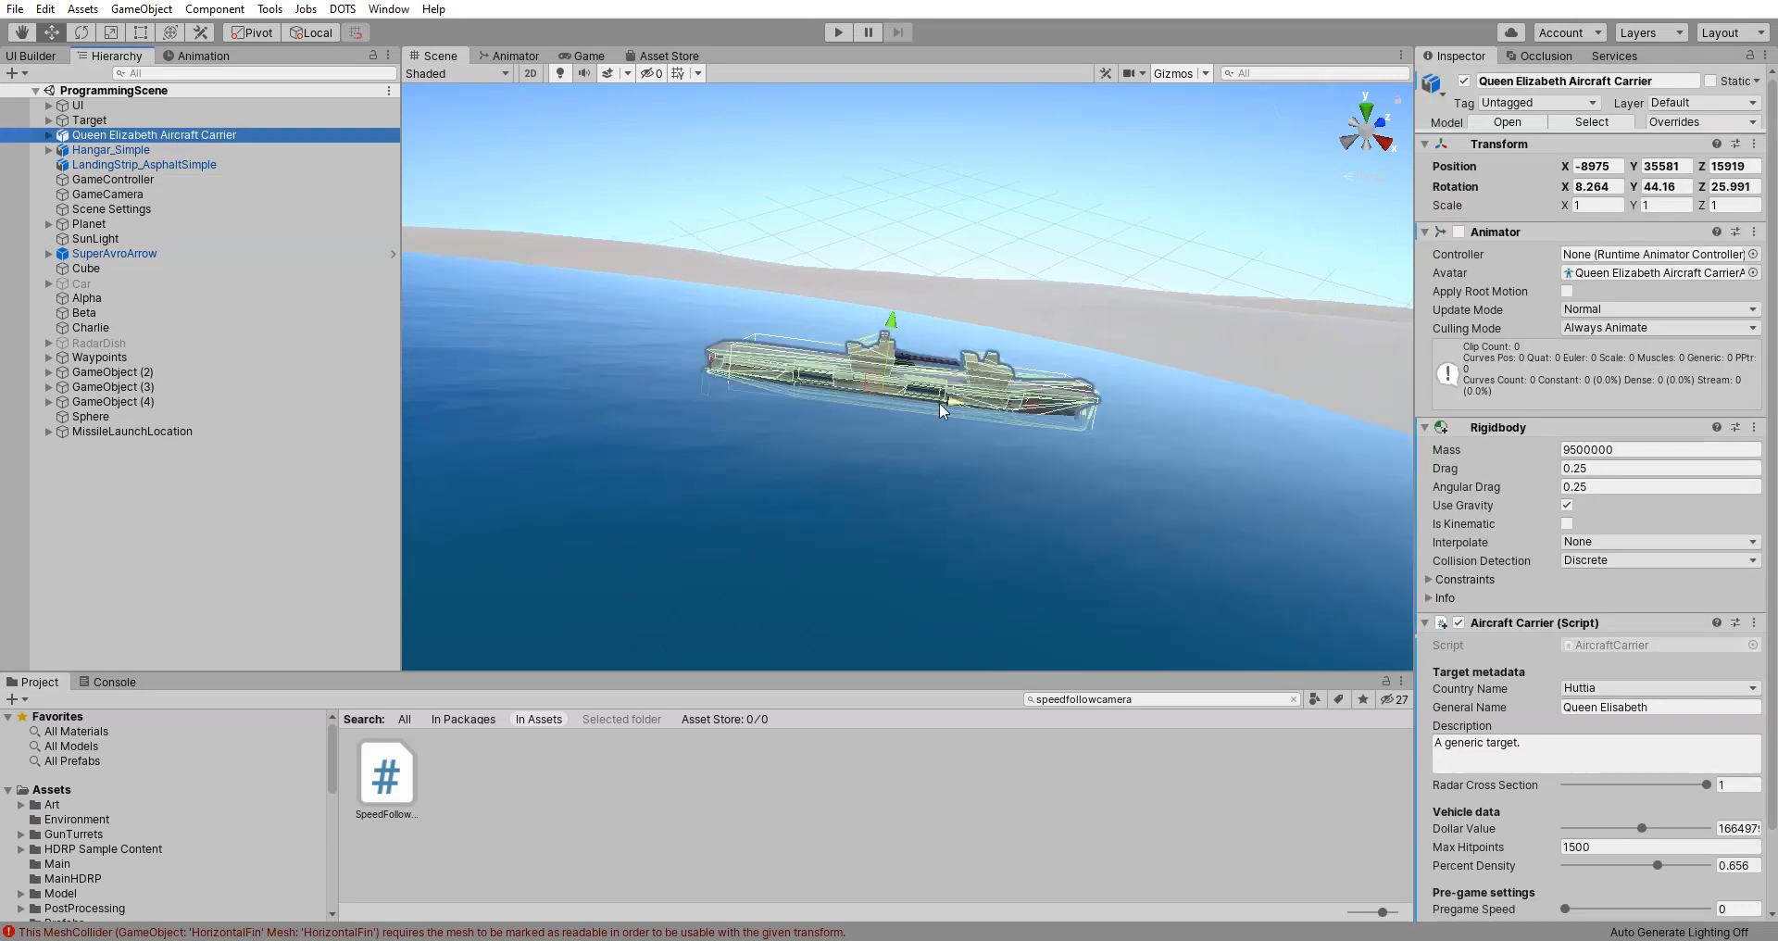
pyautogui.click(966, 217)
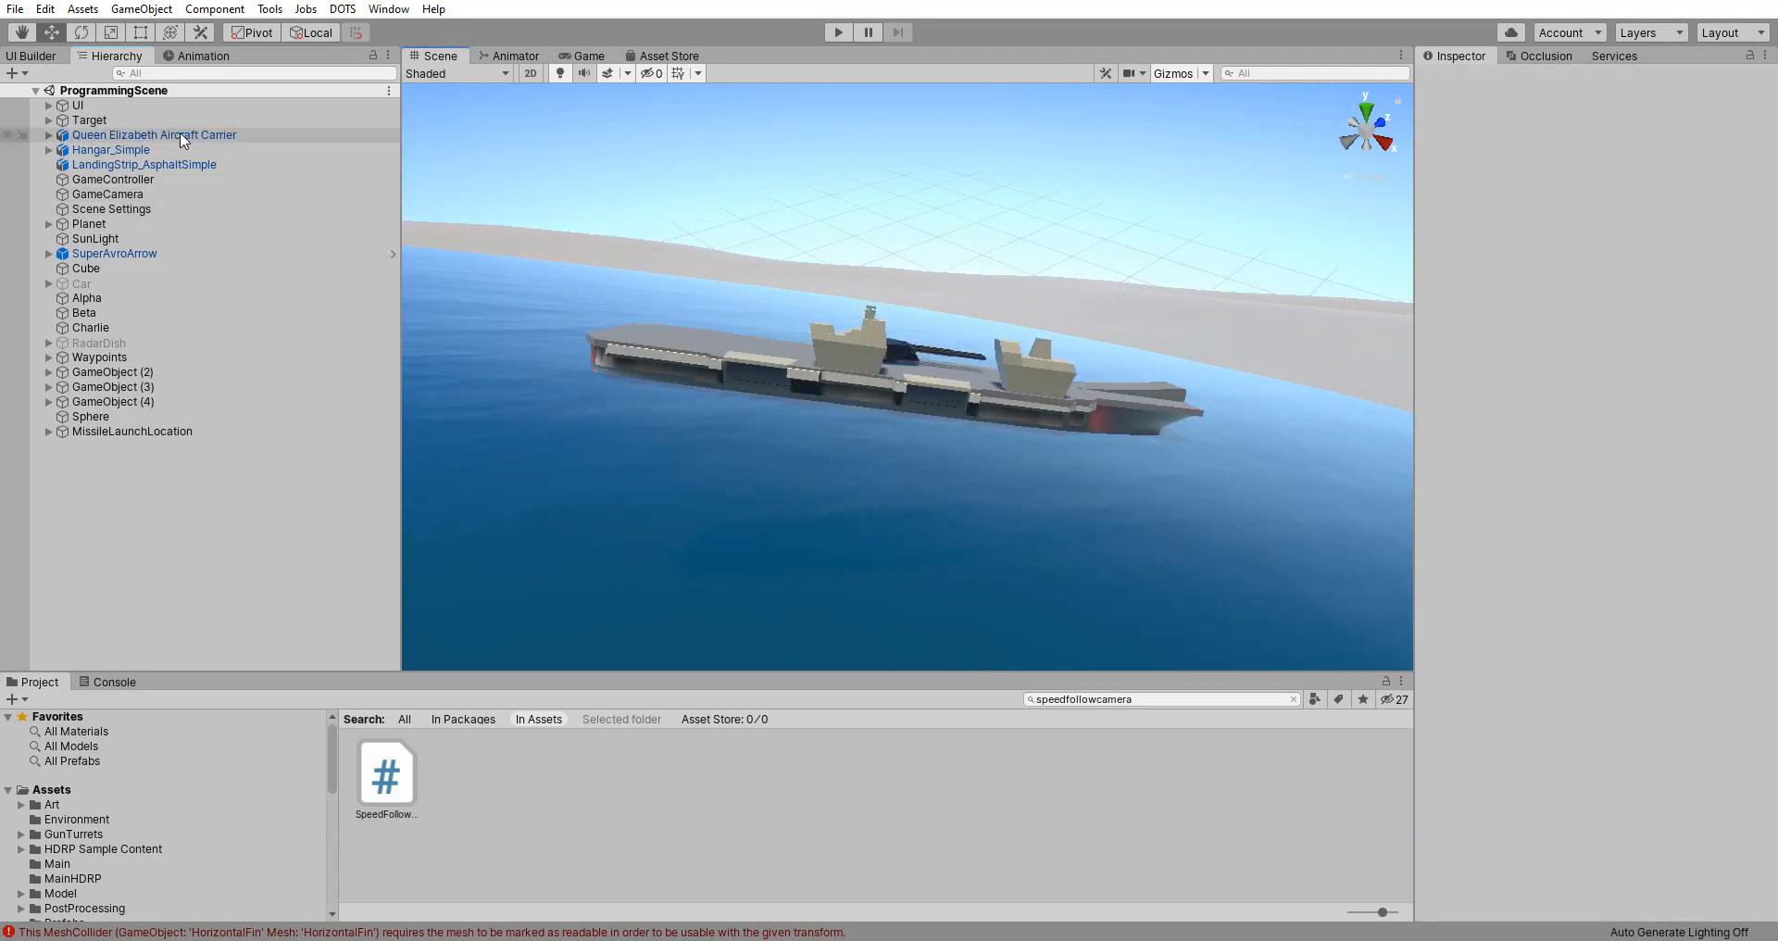
pyautogui.click(138, 135)
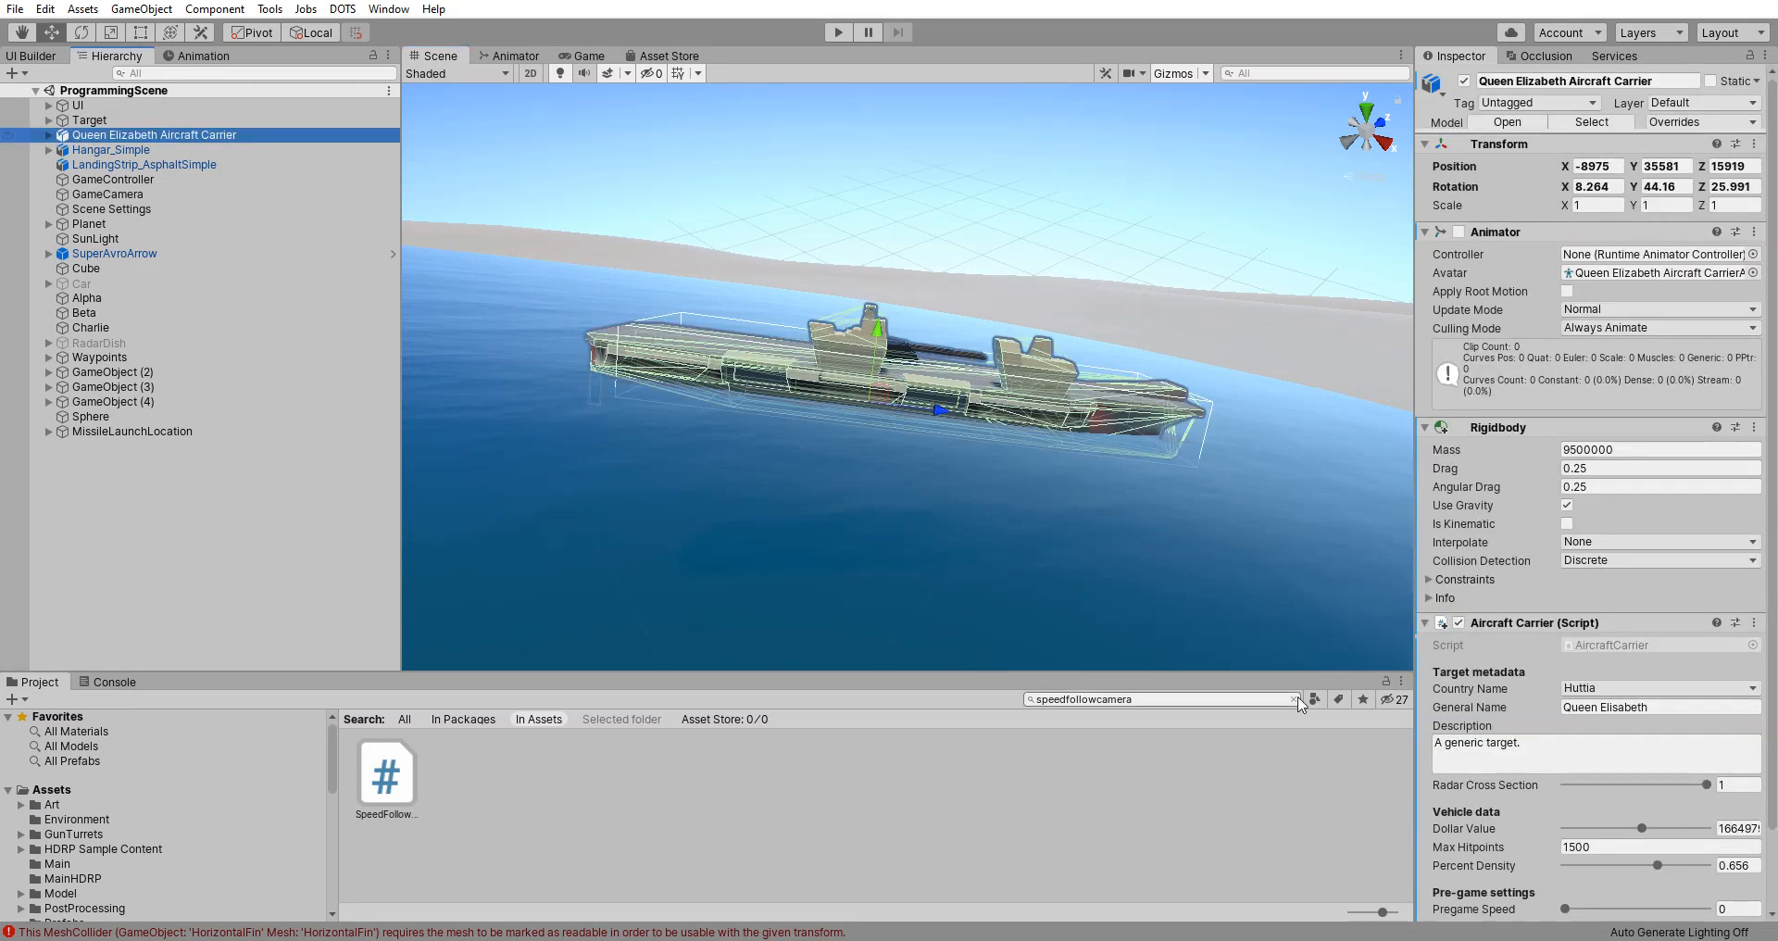
# Step: Search the project assets for "queen elizabeth" and show the aircraft carrier model's import settings
pyautogui.click(1202, 700)
pyautogui.press('BackSpace')
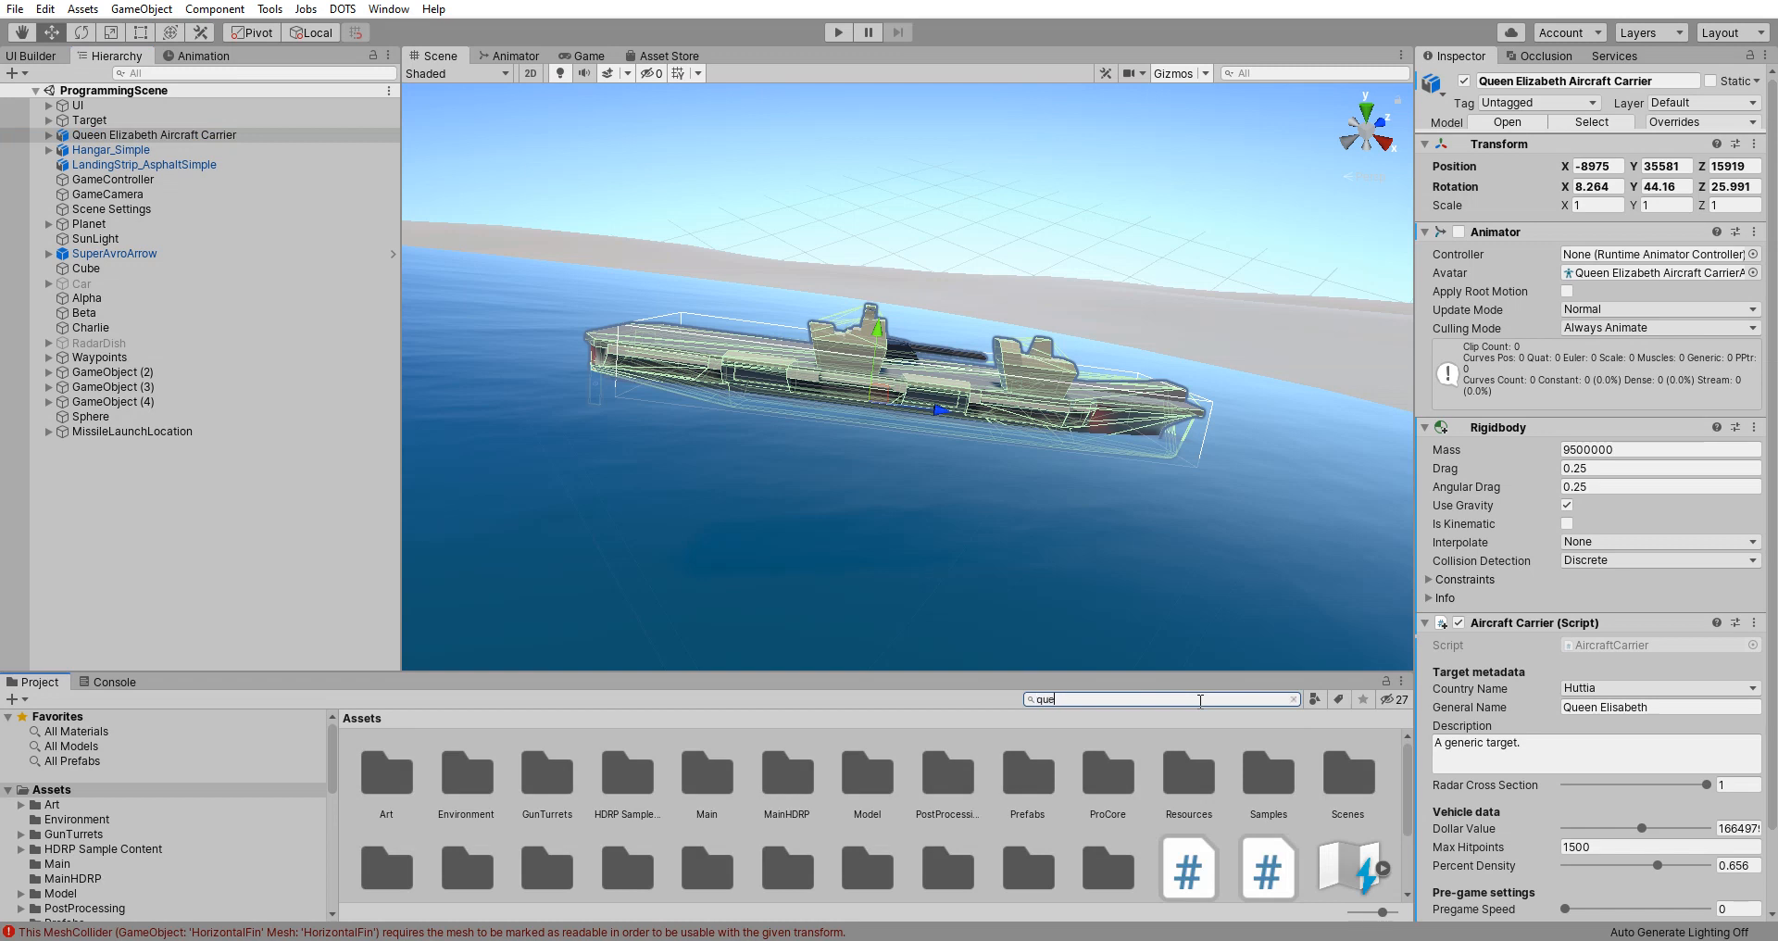
pyautogui.write('queen elizabeth')
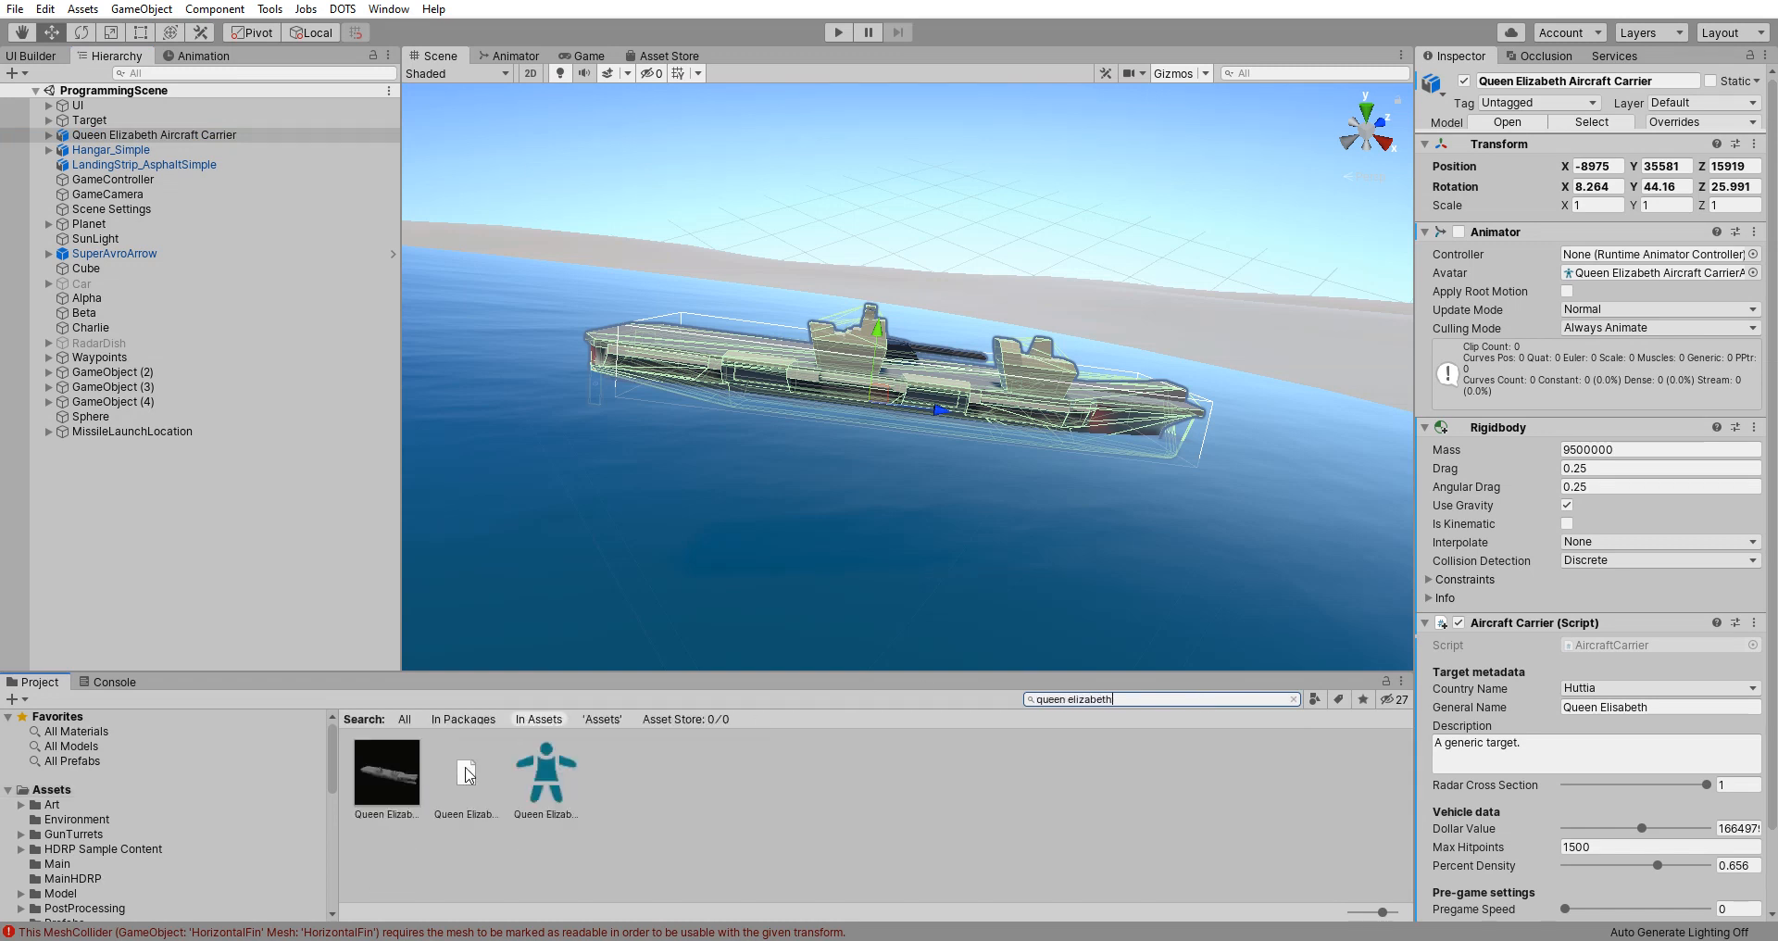
pyautogui.click(408, 782)
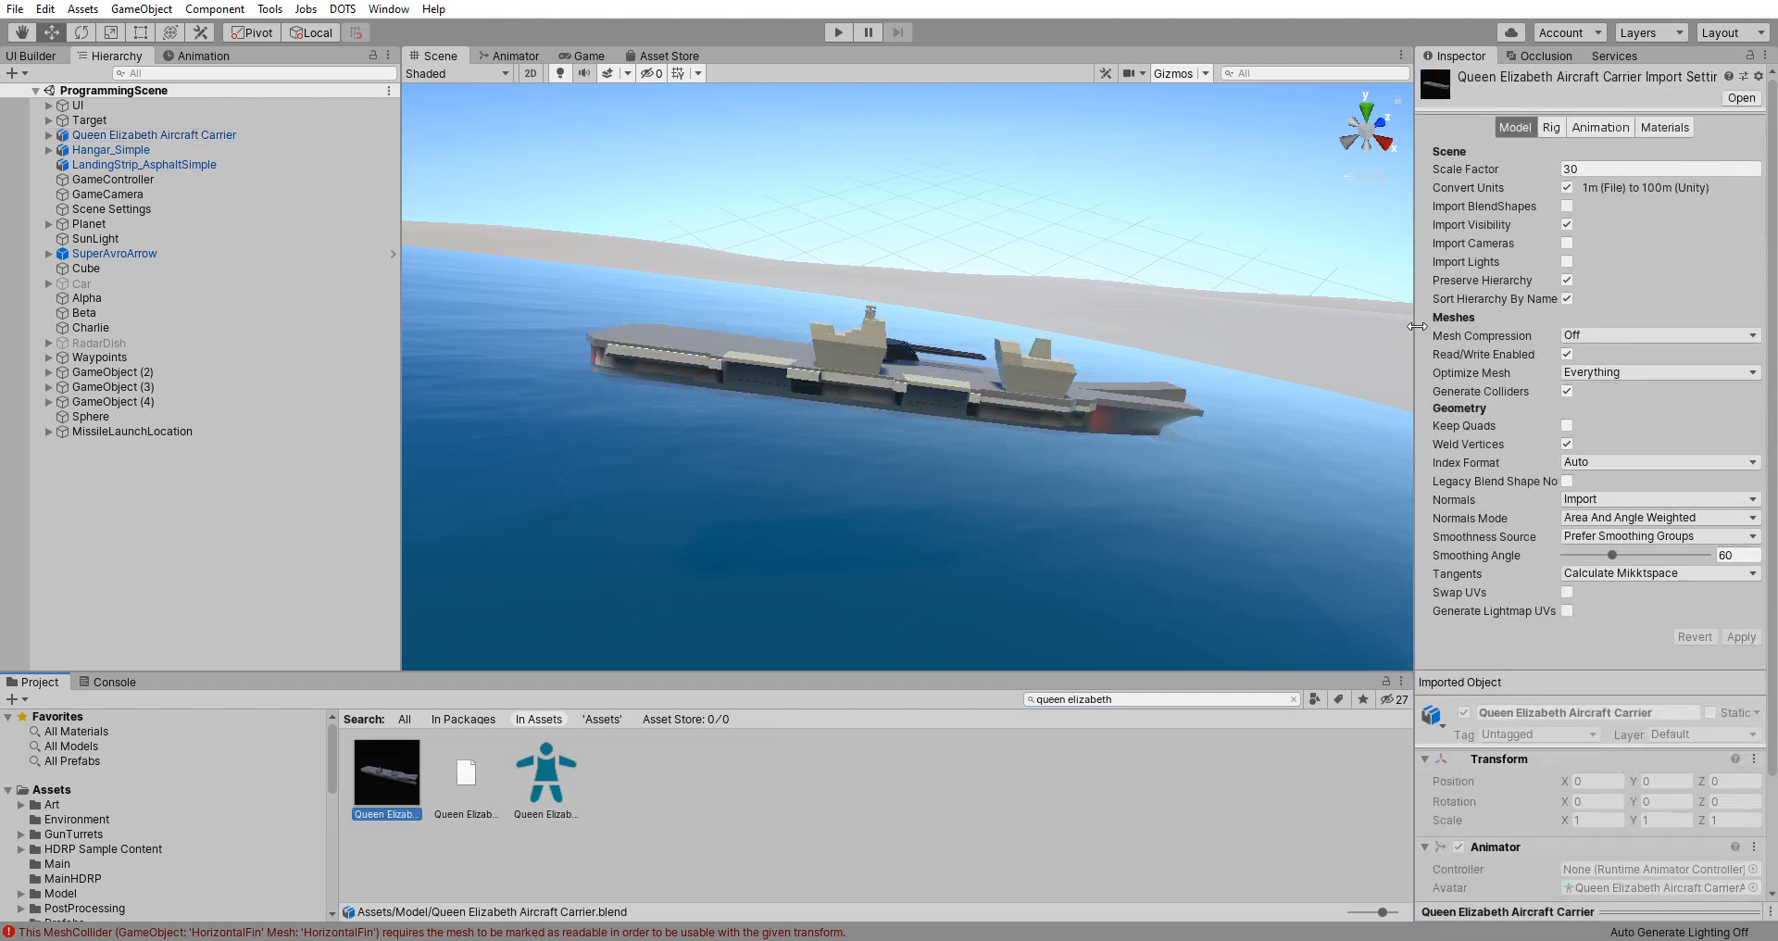
pyautogui.moveTo(1415, 333)
pyautogui.mouseDown()
pyautogui.moveTo(1237, 333)
pyautogui.moveTo(1414, 332)
pyautogui.mouseUp()
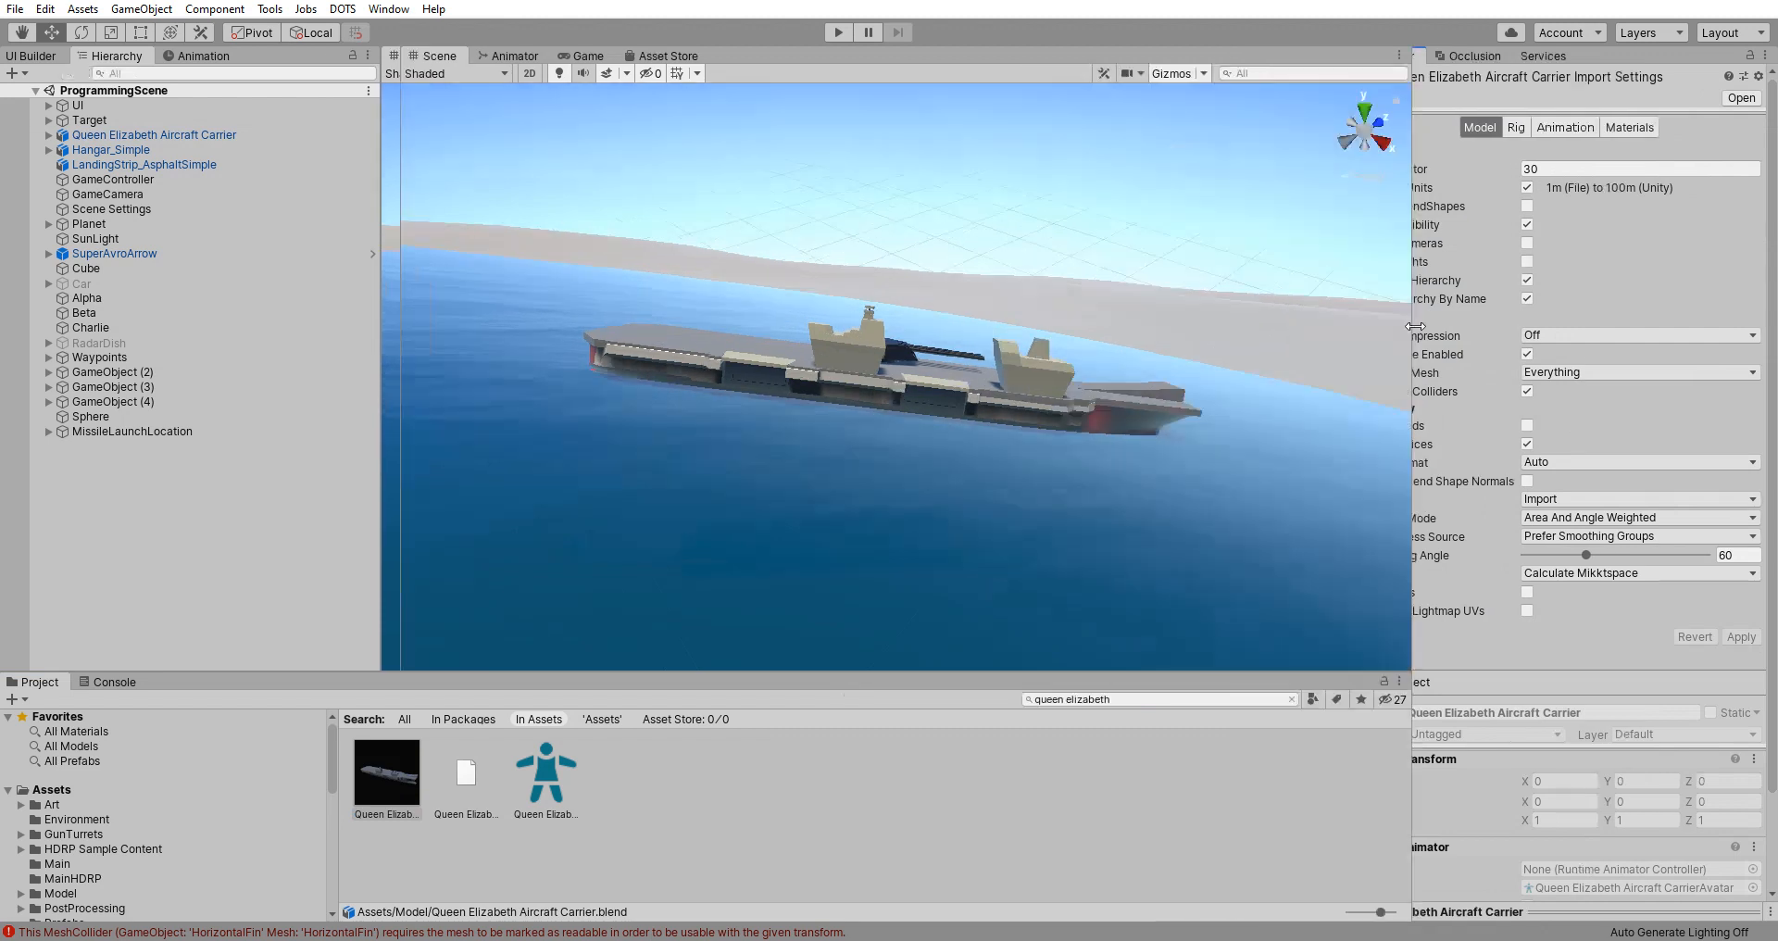
# Step: Open the Queen Elizabeth Aircraft Carrier model in Blender and check its orientation in front and right orthographic views
pyautogui.doubleClick(398, 753)
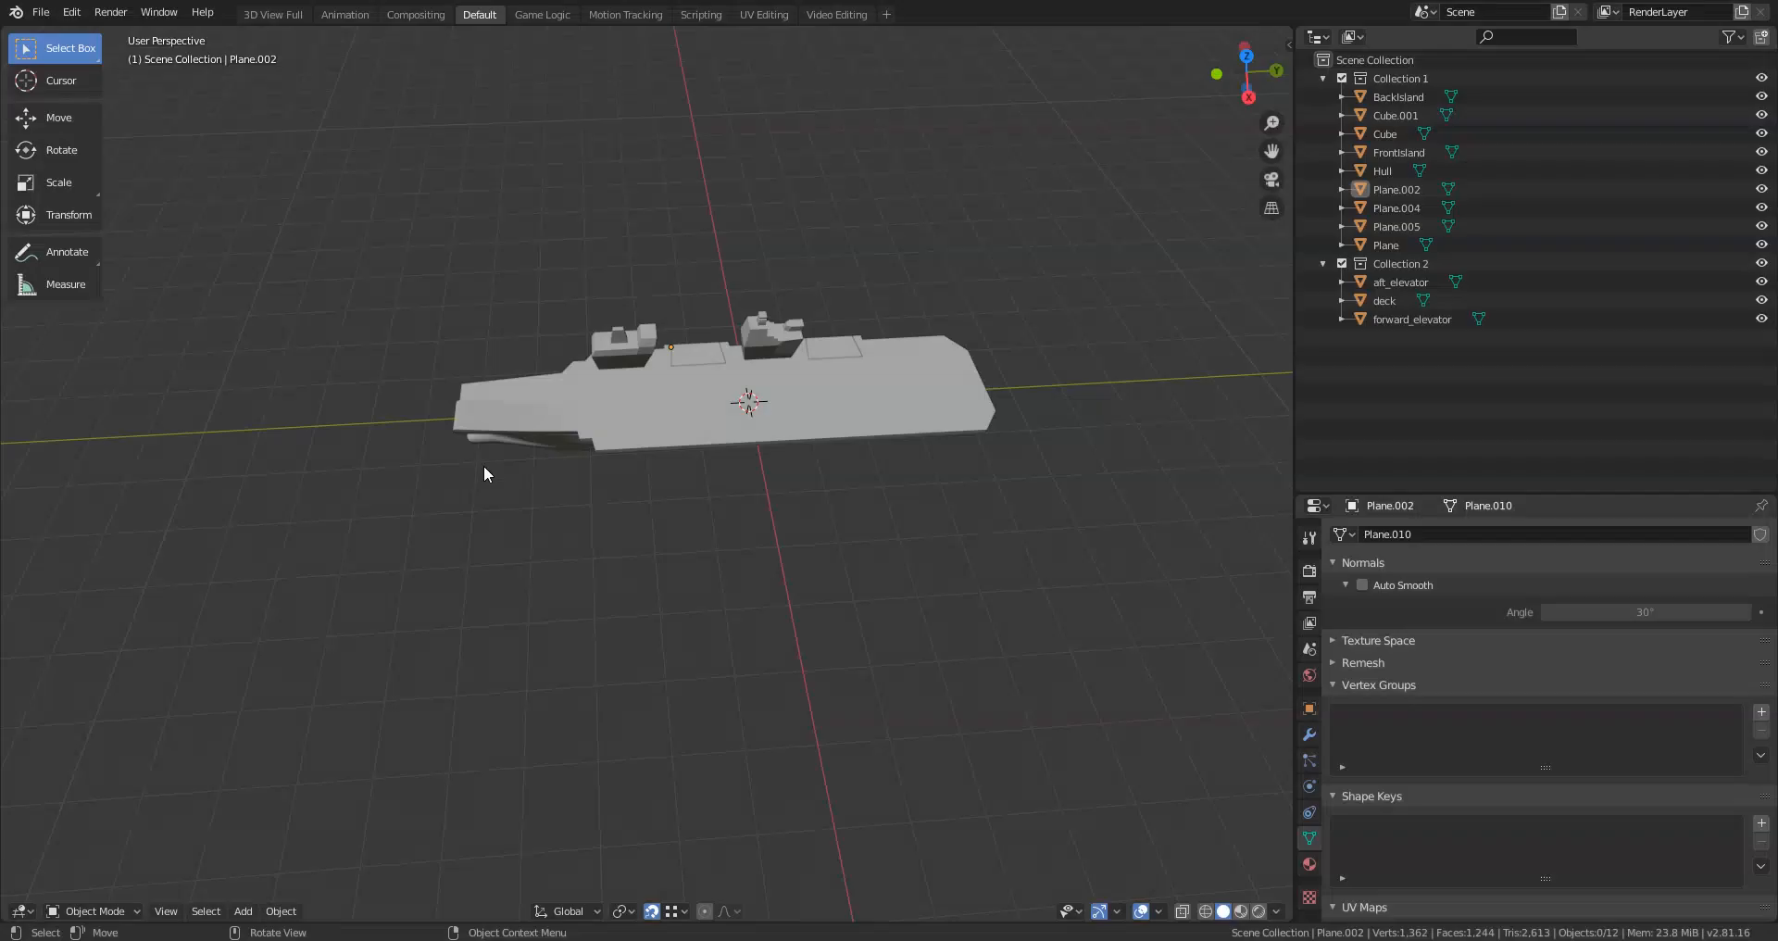
pyautogui.press('KP_1')
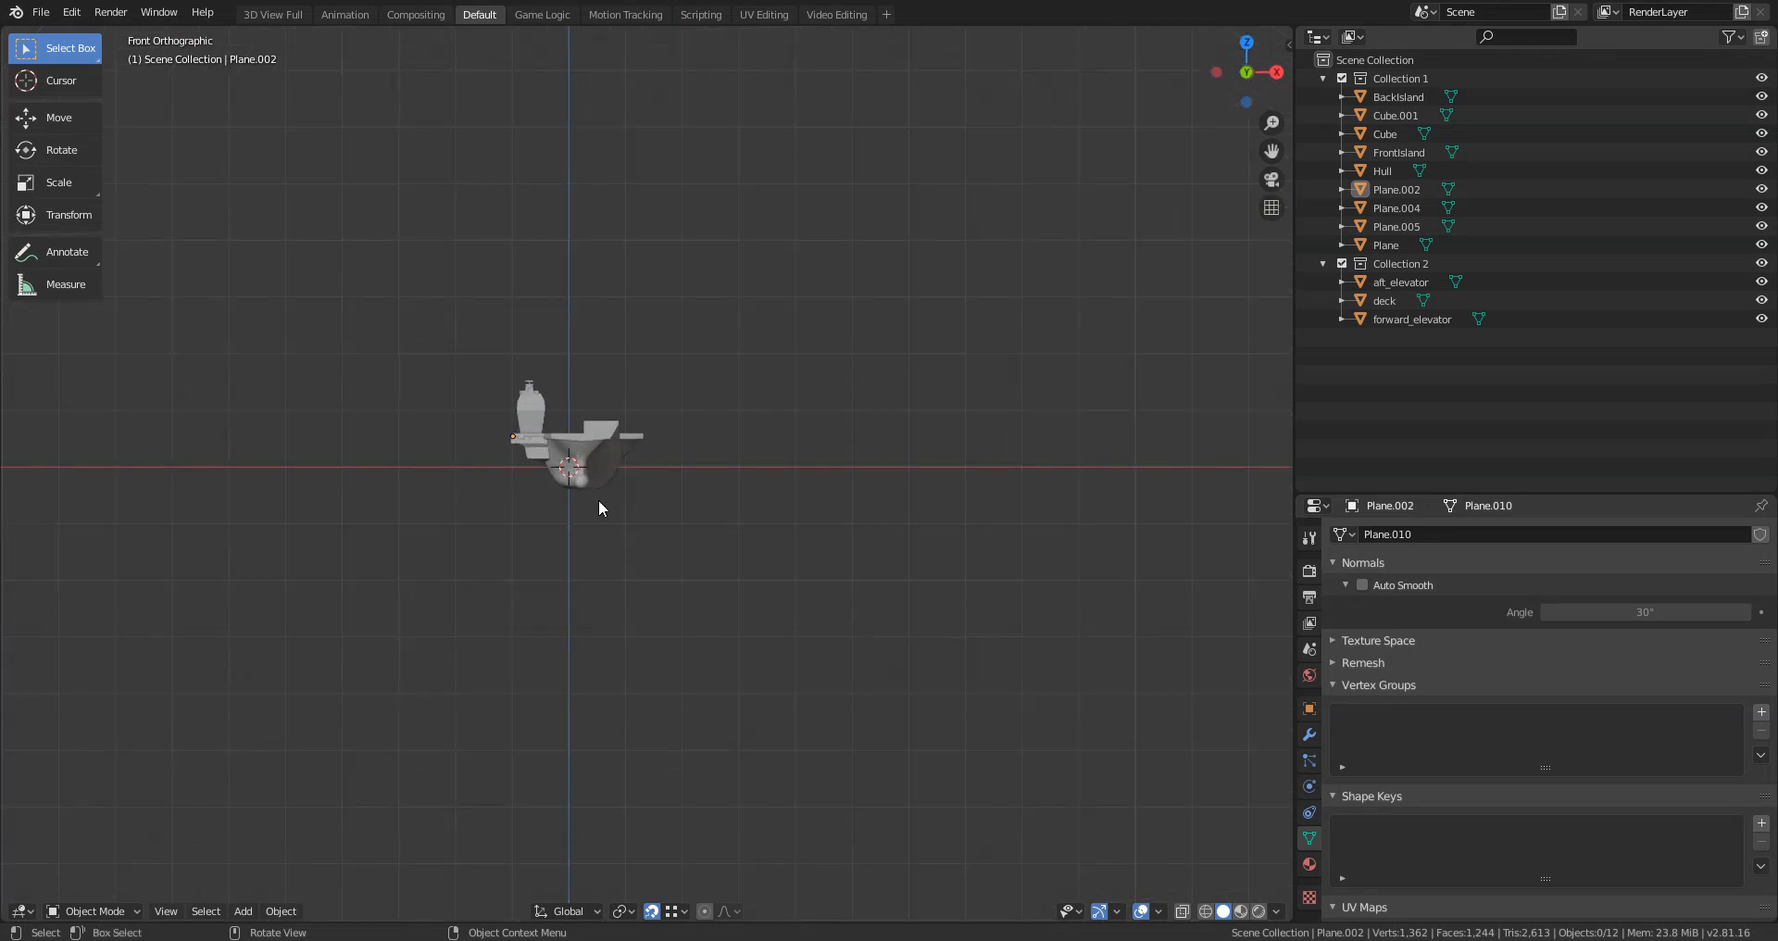
pyautogui.press('KP_3')
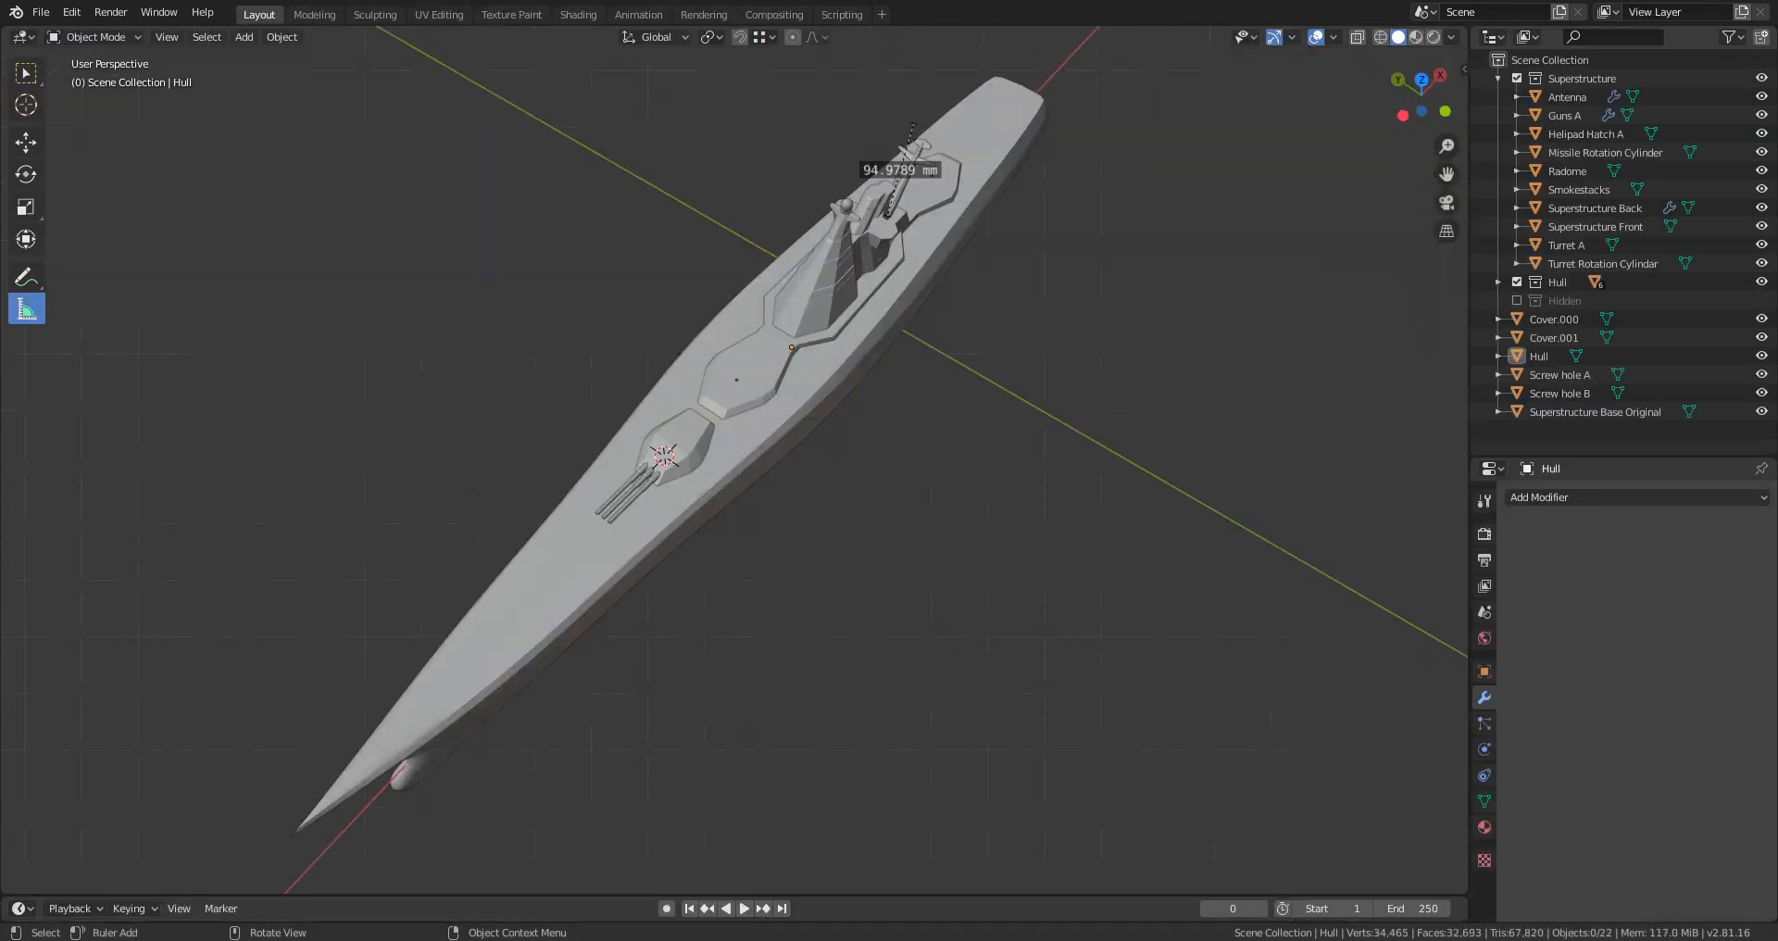
# Step: In the warship file, box-select the whole ship in right orthographic view and rotate it 90° about the global Z axis
pyautogui.scroll(-5, 837, 602)
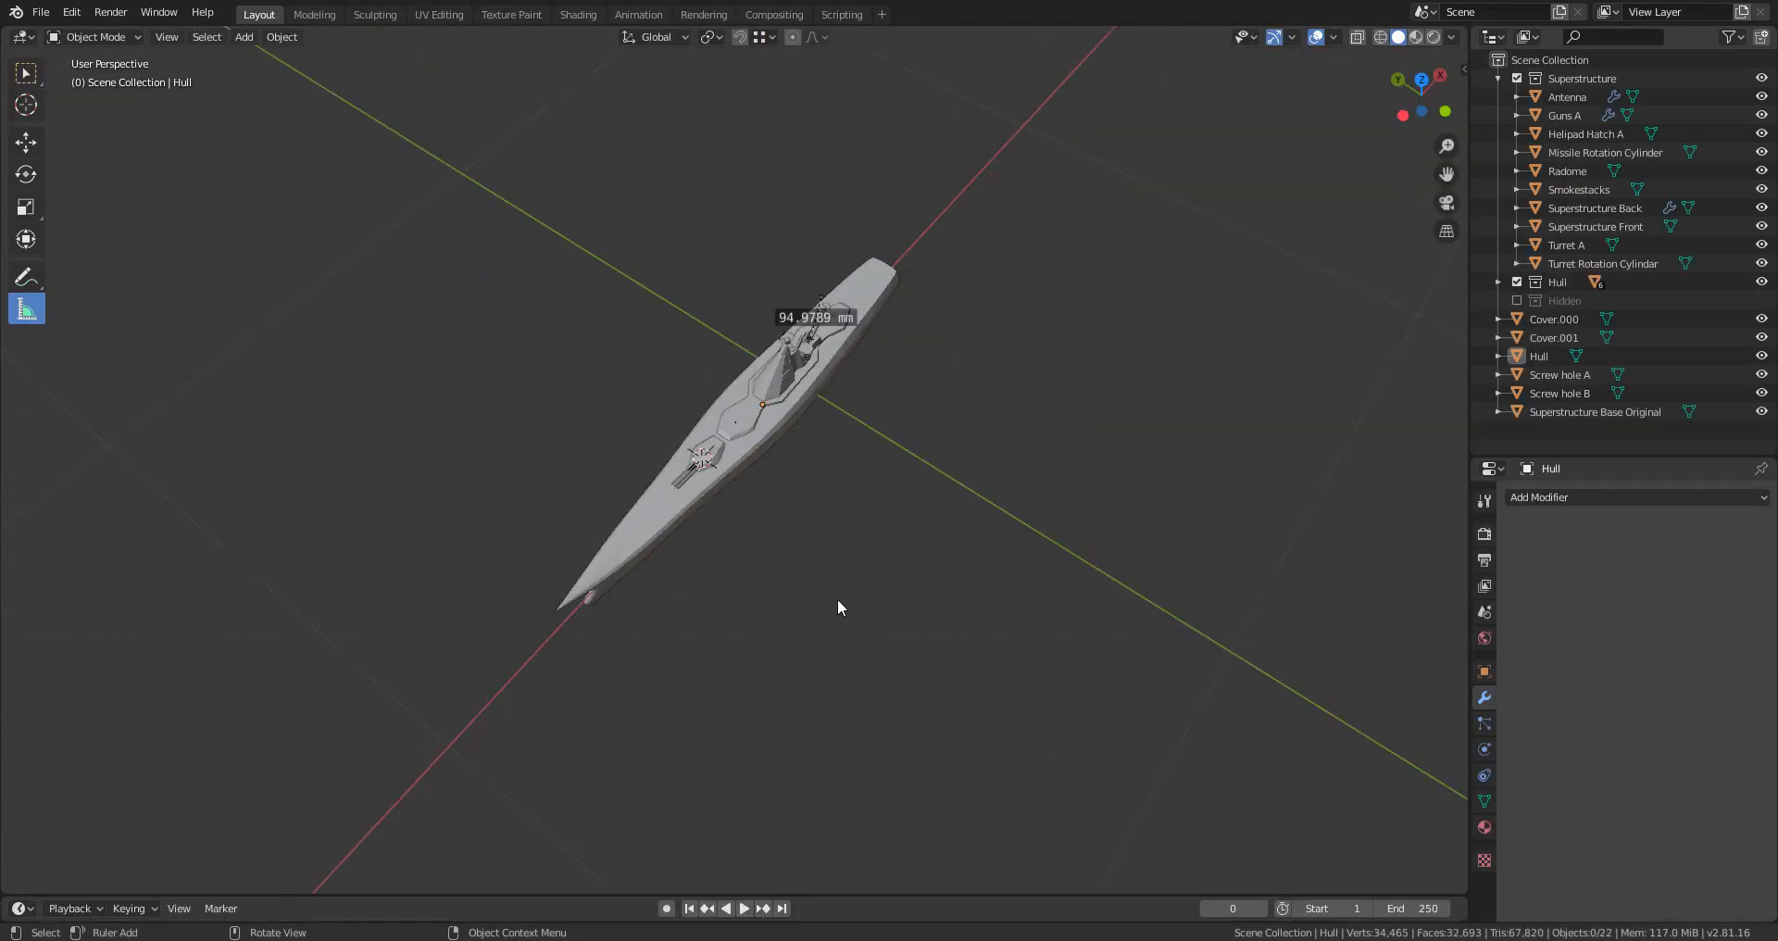
pyautogui.moveTo(837, 602); pyautogui.dragTo(813, 532, button='middle')
pyautogui.press('KP_3')
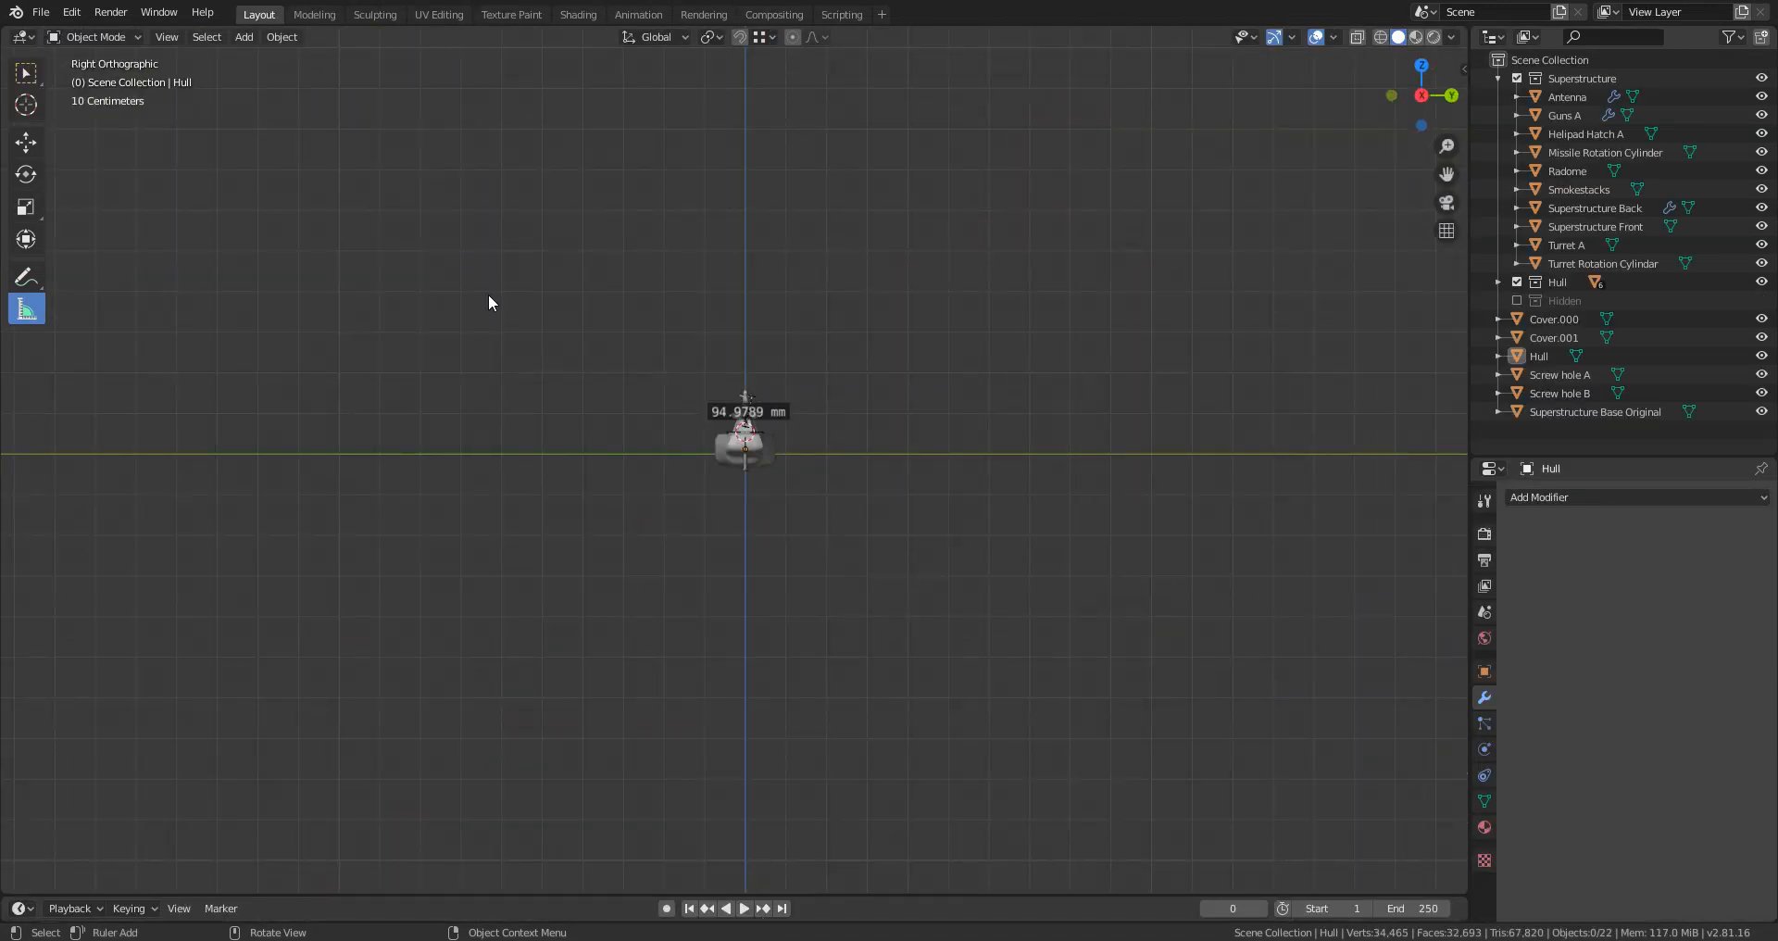
pyautogui.moveTo(488, 297); pyautogui.dragTo(1095, 608)
pyautogui.click(26, 73)
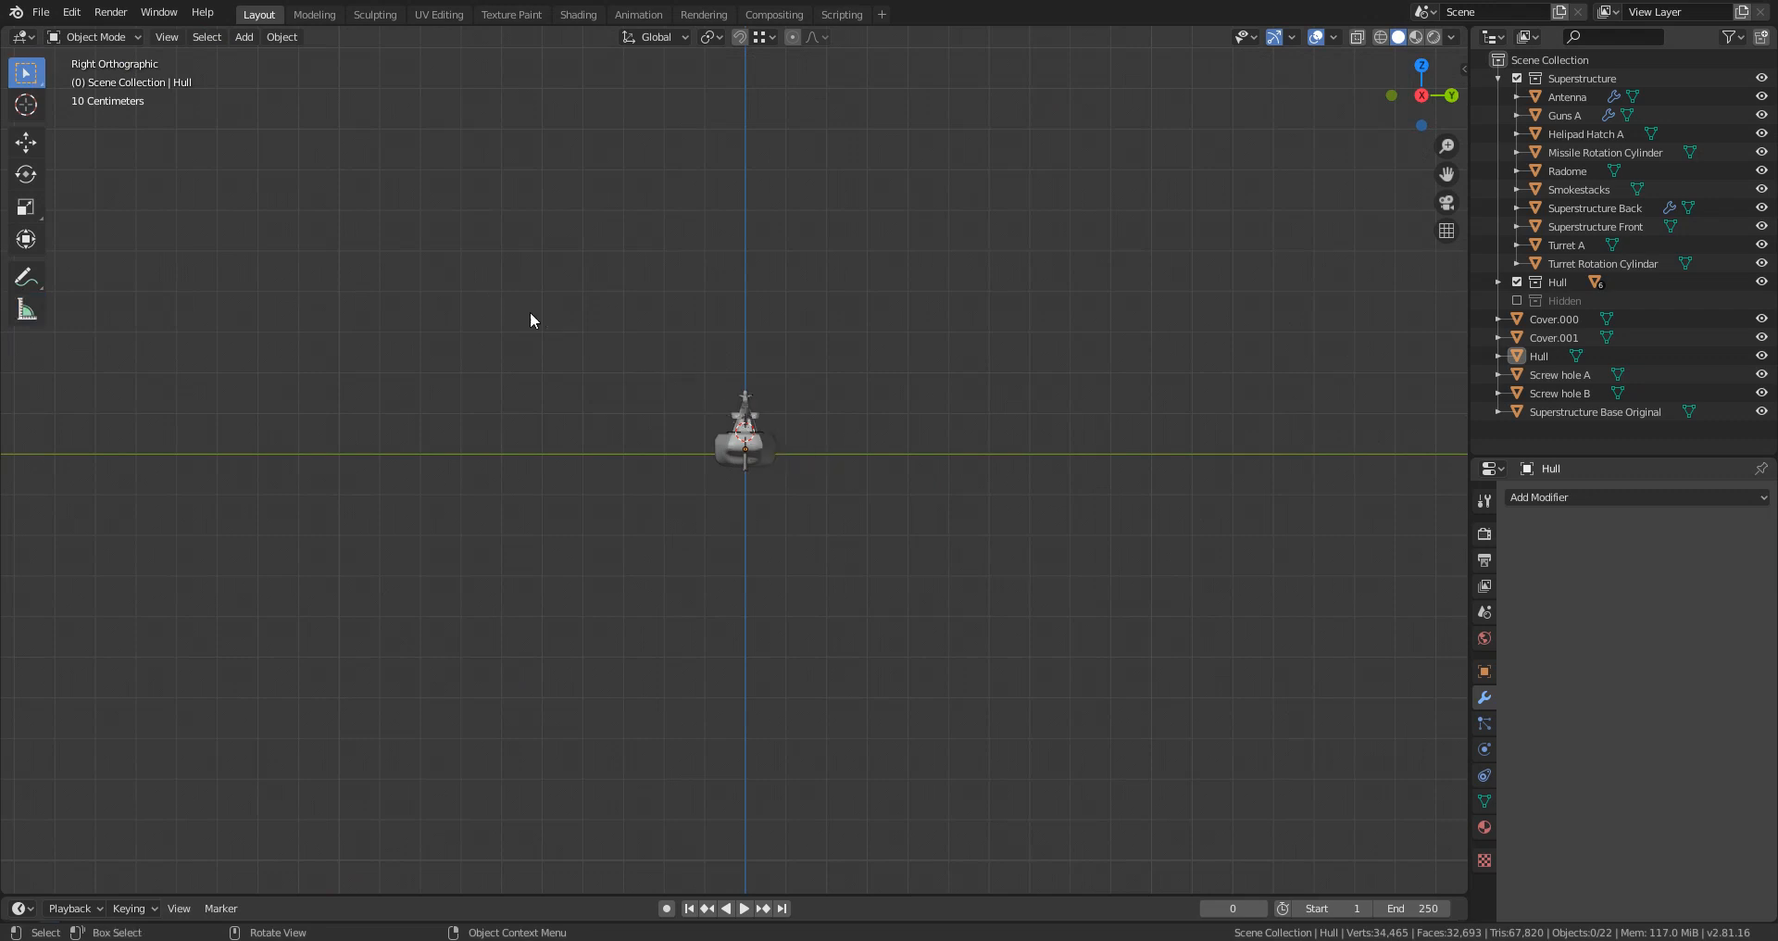
pyautogui.moveTo(528, 318); pyautogui.dragTo(1043, 704)
pyautogui.write('rz')
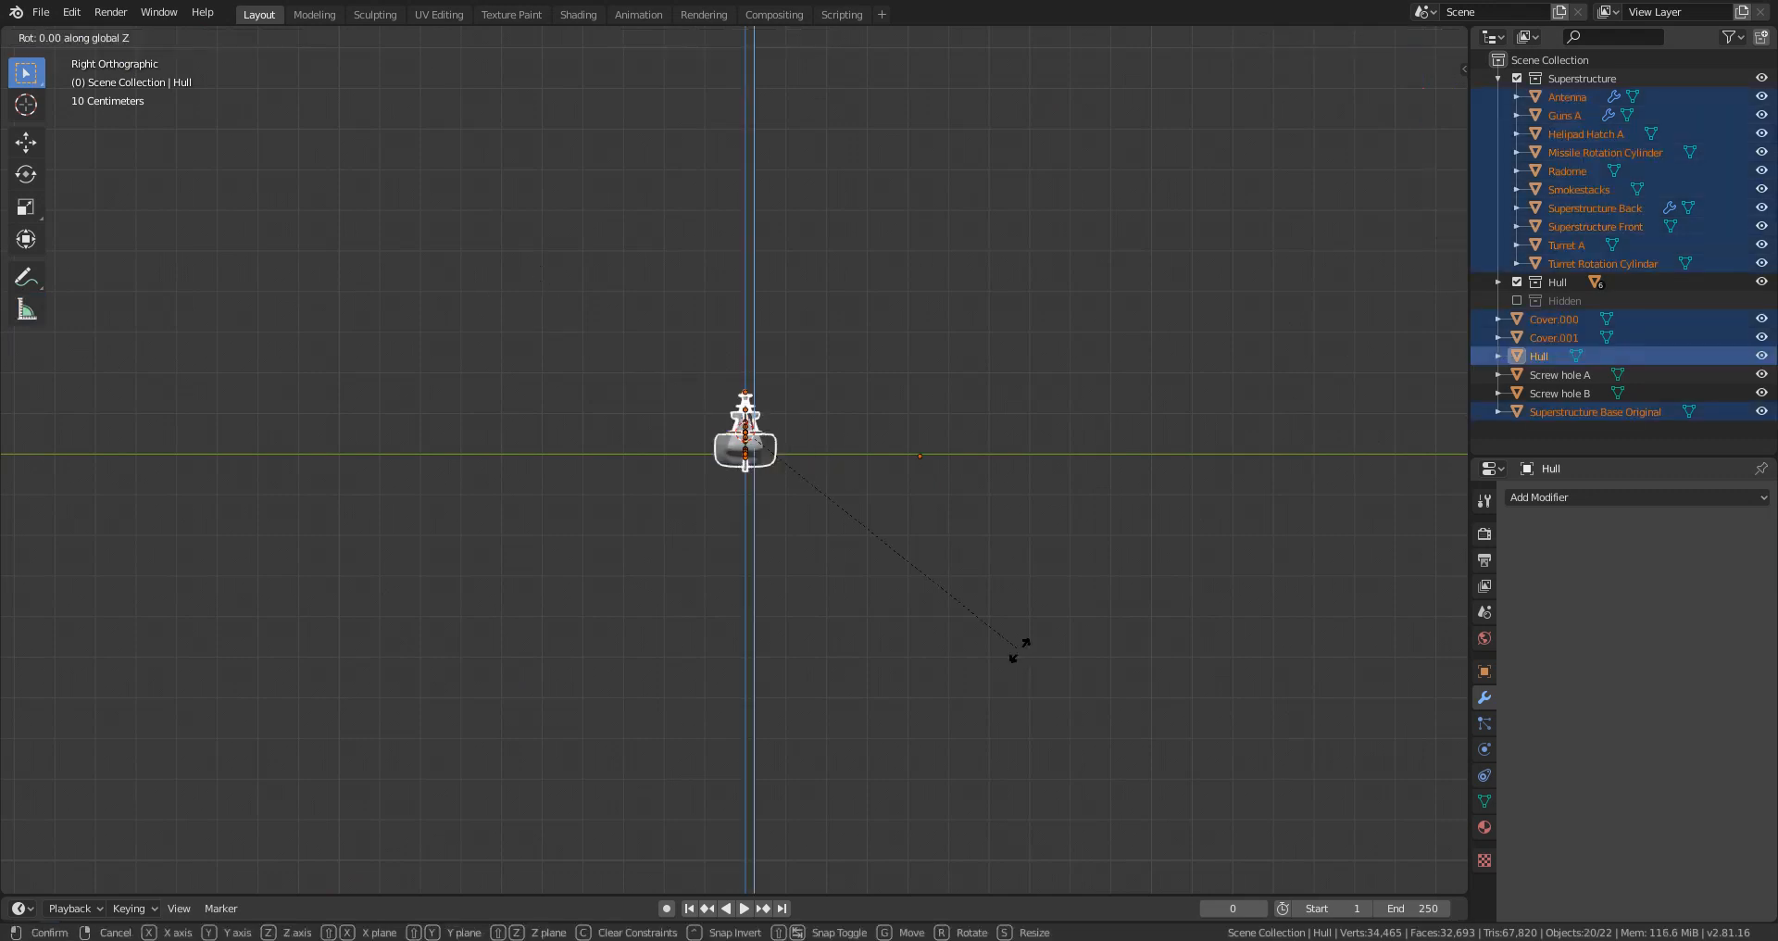
pyautogui.write('90')
pyautogui.press('Return')
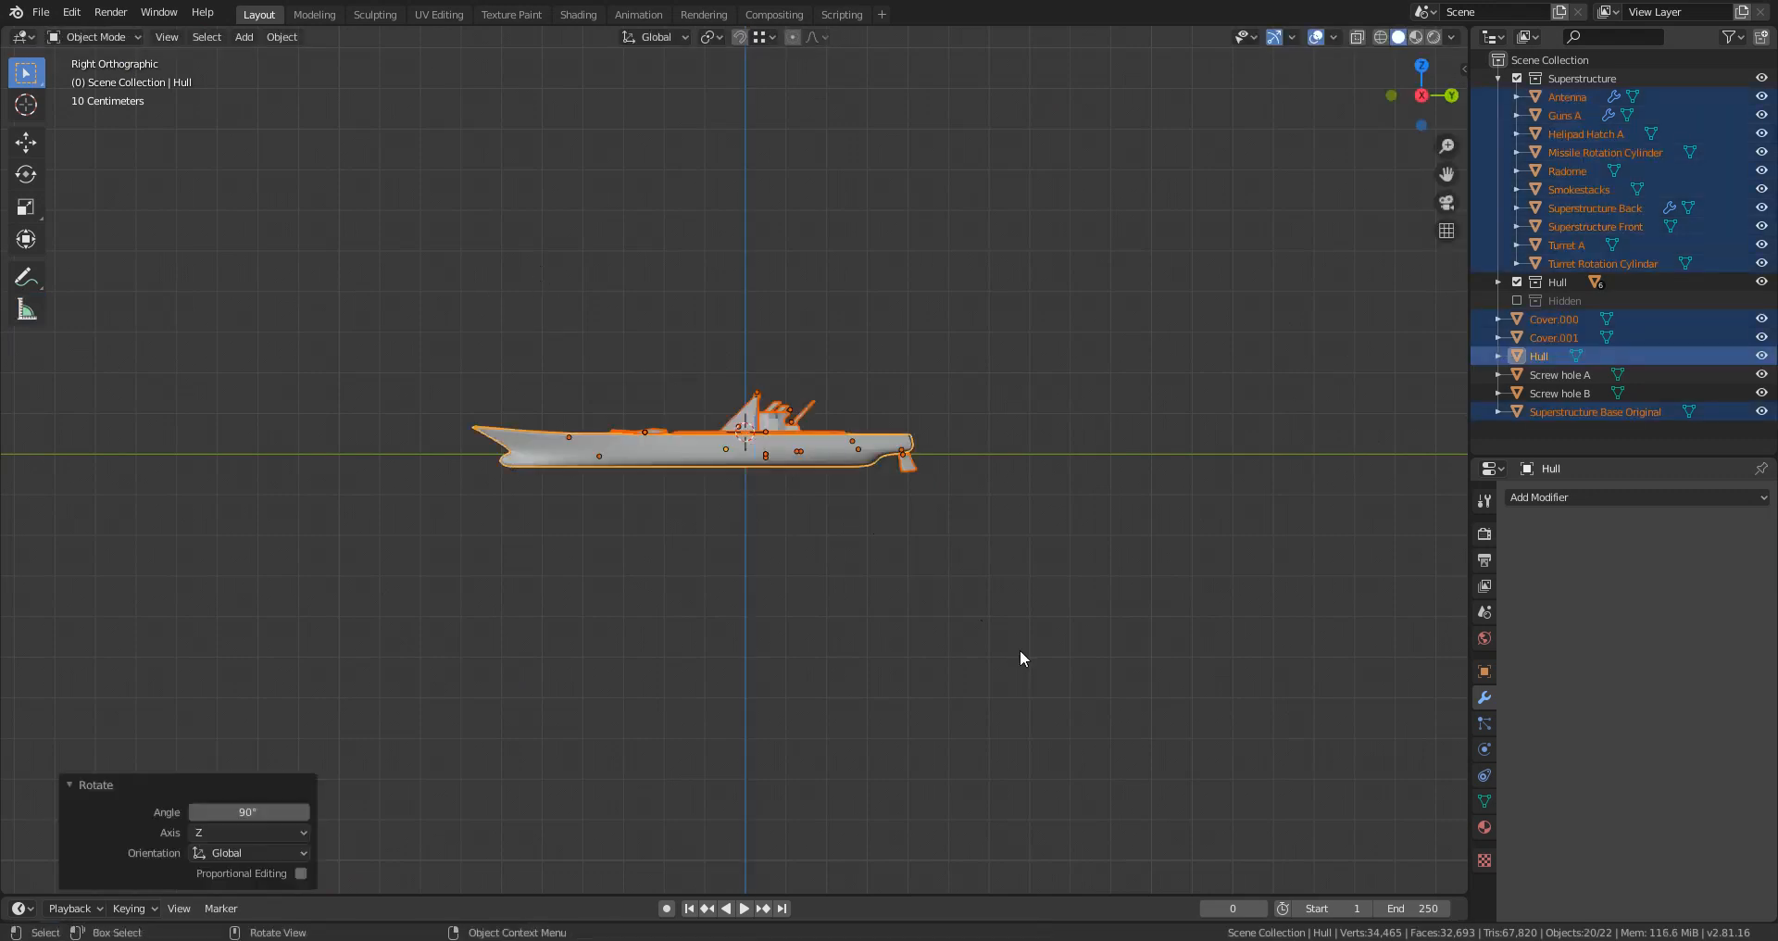
pyautogui.click(1019, 648)
# Step: Select the Hull object and save the warship's Blender file
pyautogui.moveTo(825, 509); pyautogui.dragTo(773, 637, button='middle')
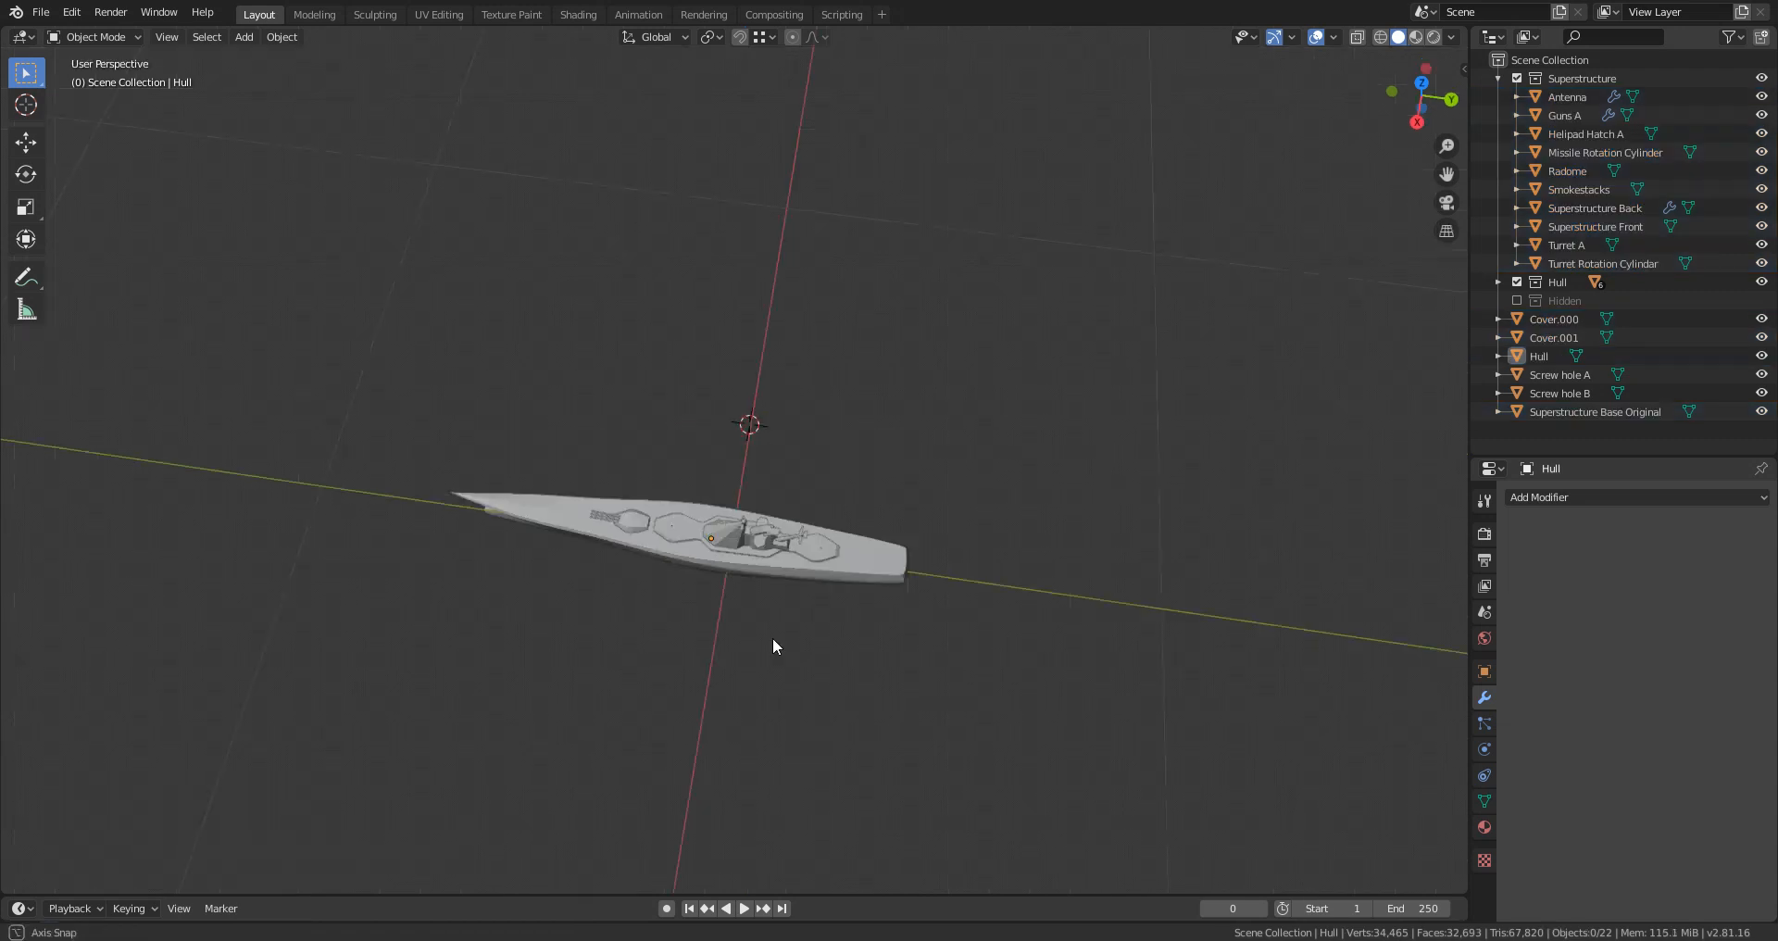
pyautogui.click(845, 555)
pyautogui.moveTo(794, 731); pyautogui.dragTo(810, 661, button='middle')
pyautogui.hotkey('ctrl', 's')
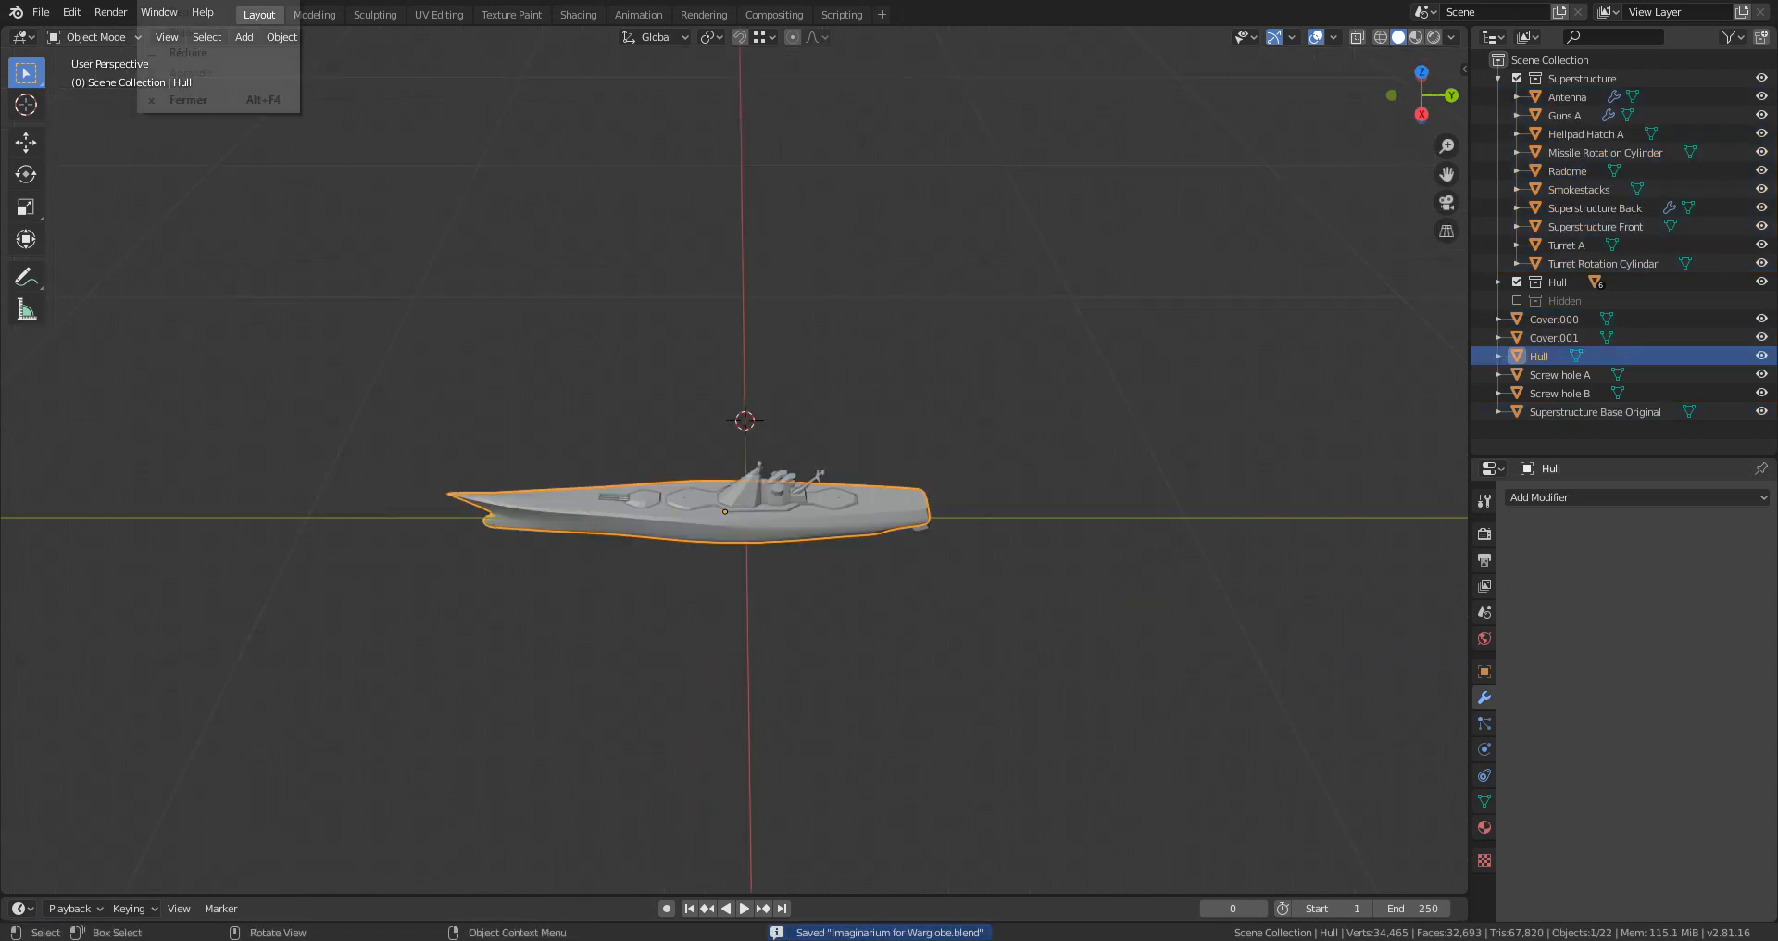
pyautogui.click(42, 11)
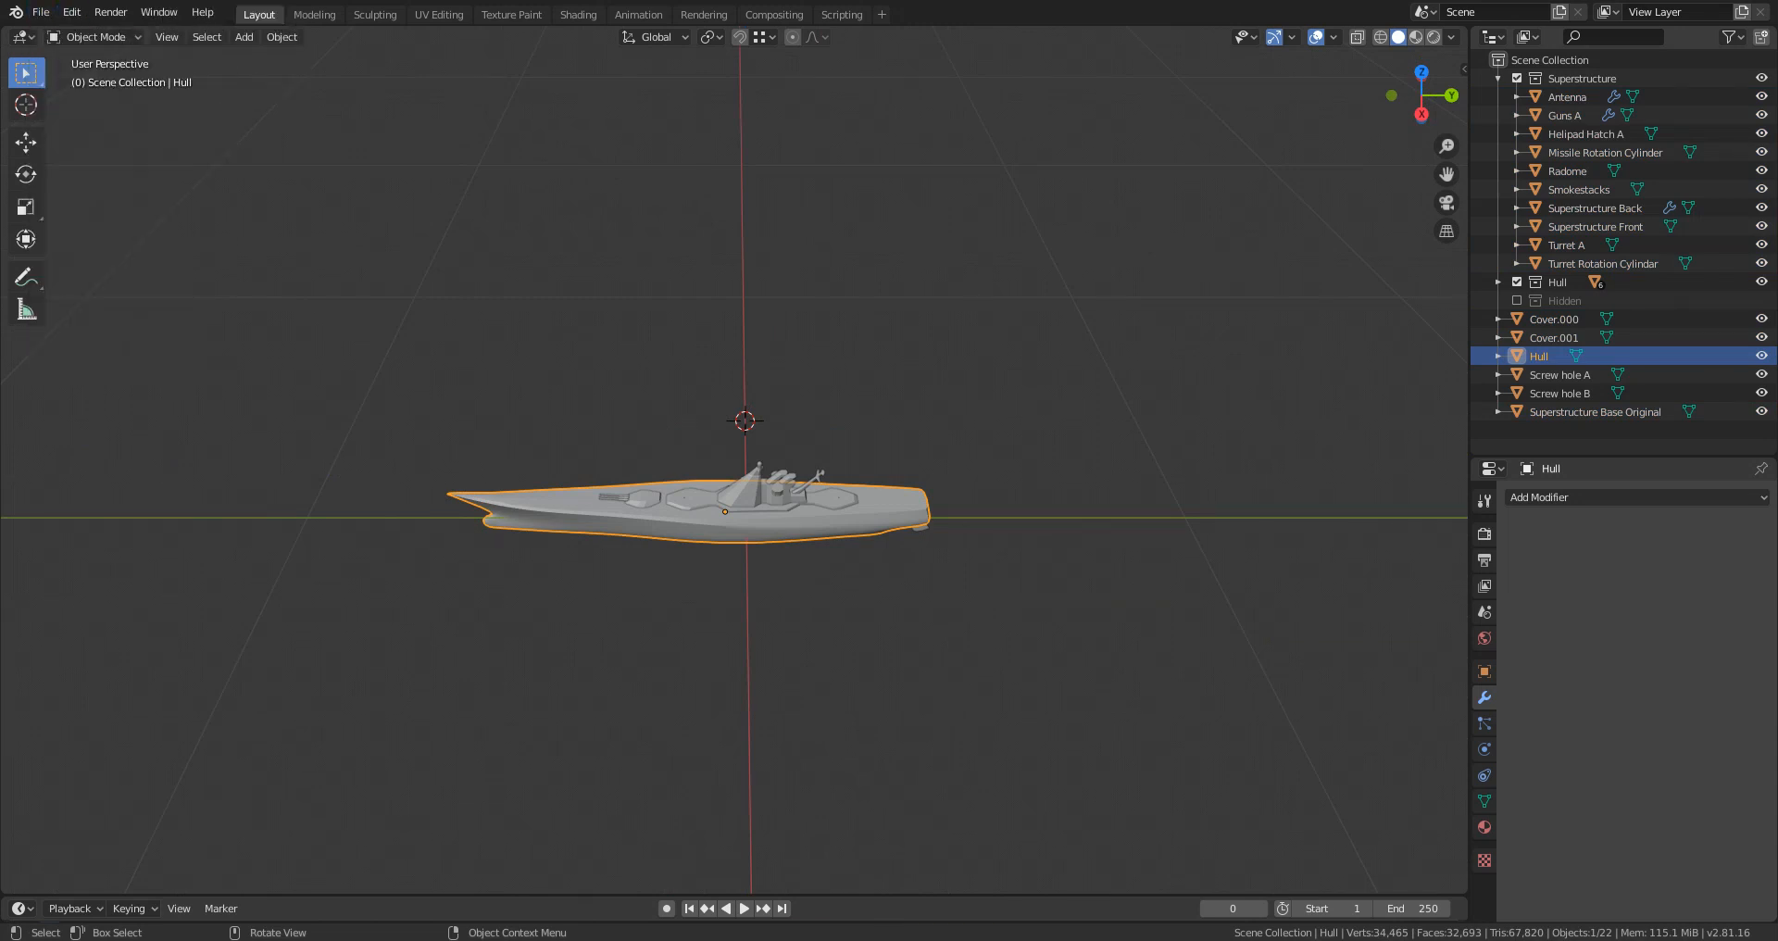
pyautogui.hotkey('alt', 'Tab')
pyautogui.press('super+s')
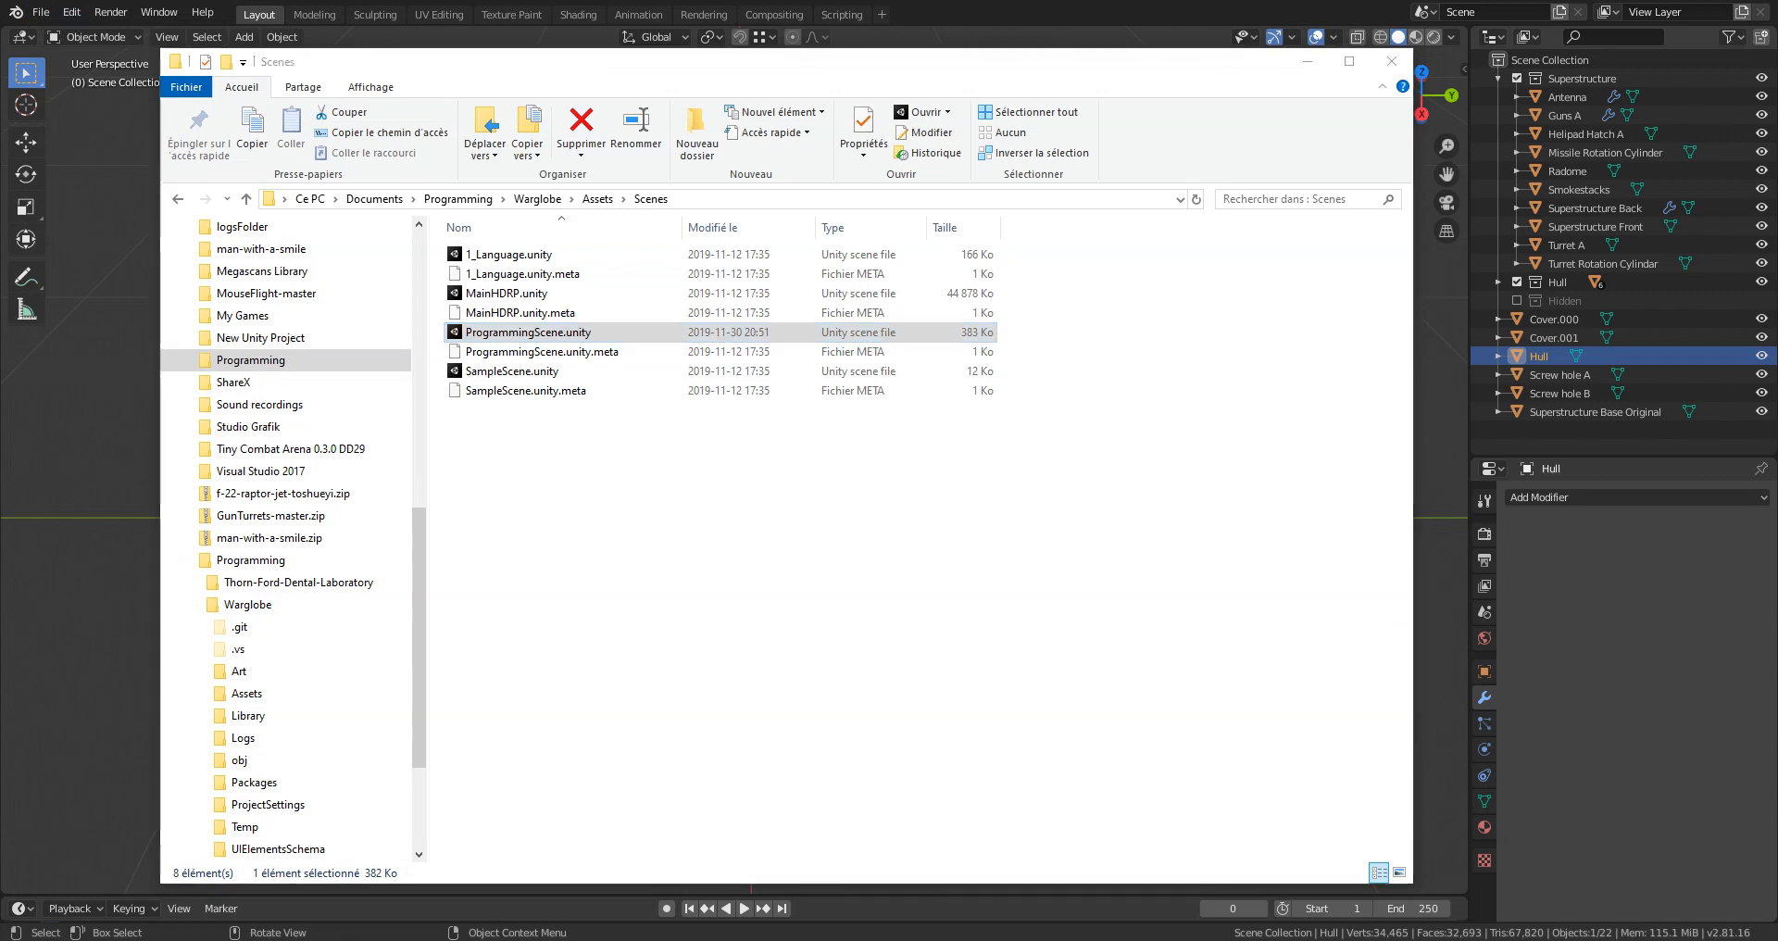
pyautogui.write('documen')
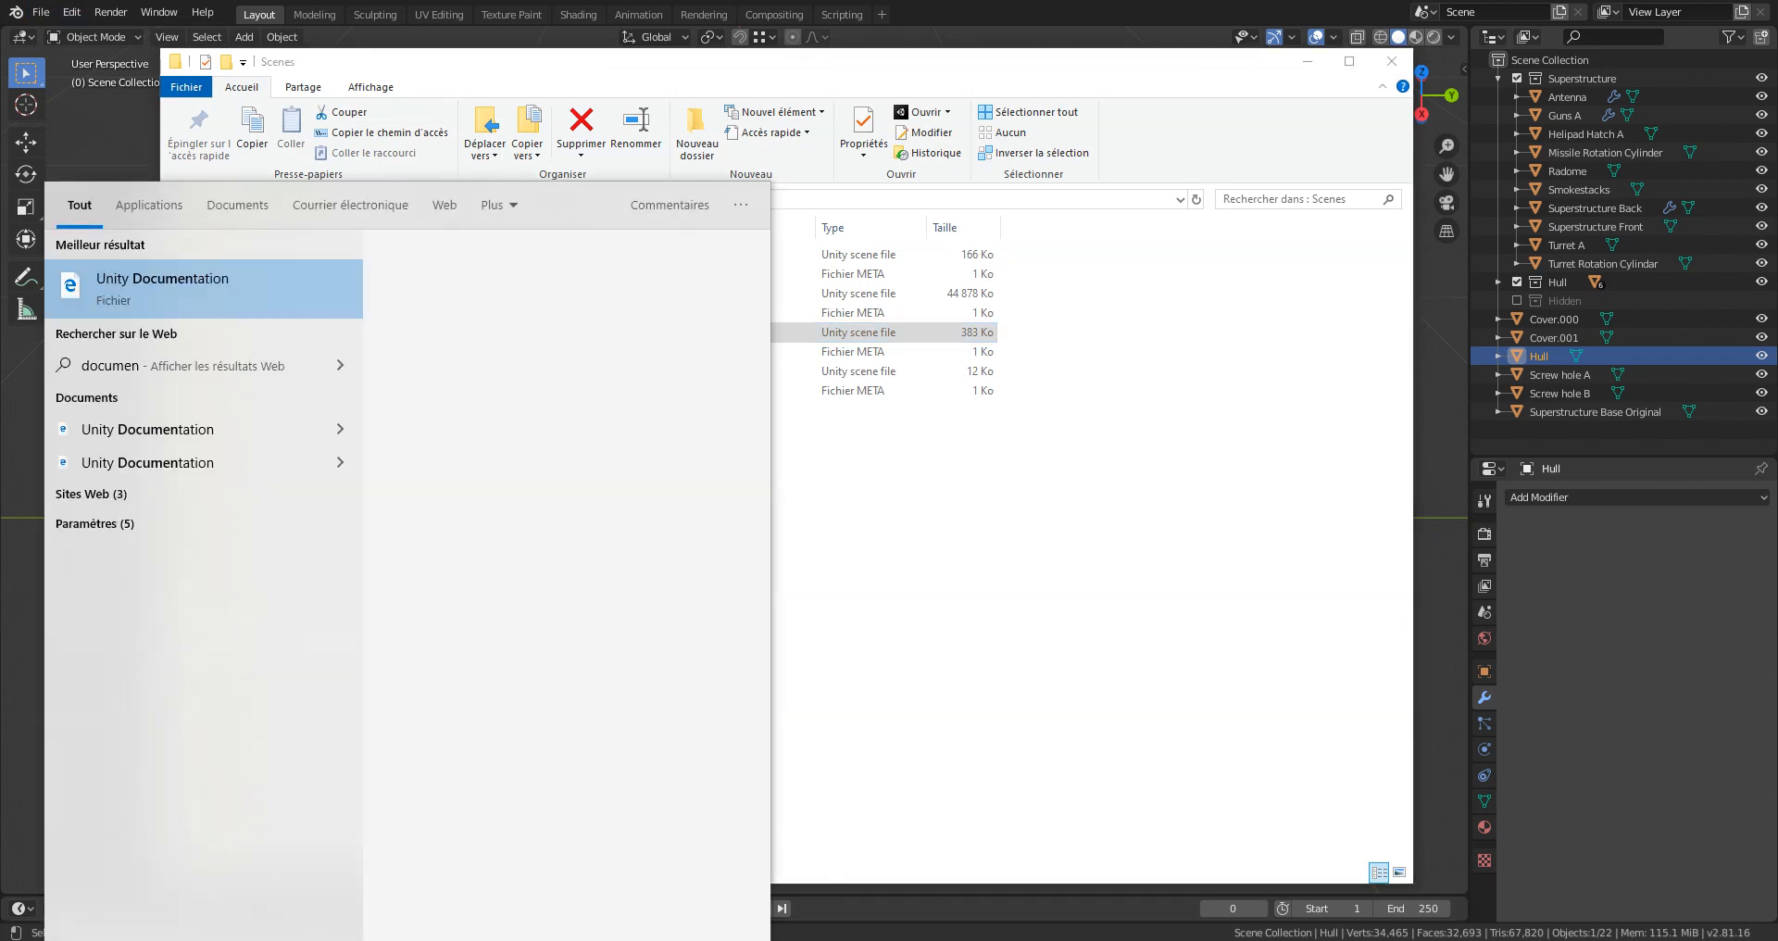
pyautogui.press('BackSpace')
pyautogui.press('BackSpace')
pyautogui.press('BackSpace')
pyautogui.press('BackSpace')
pyautogui.press('BackSpace')
pyautogui.press('BackSpace')
pyautogui.press('BackSpace')
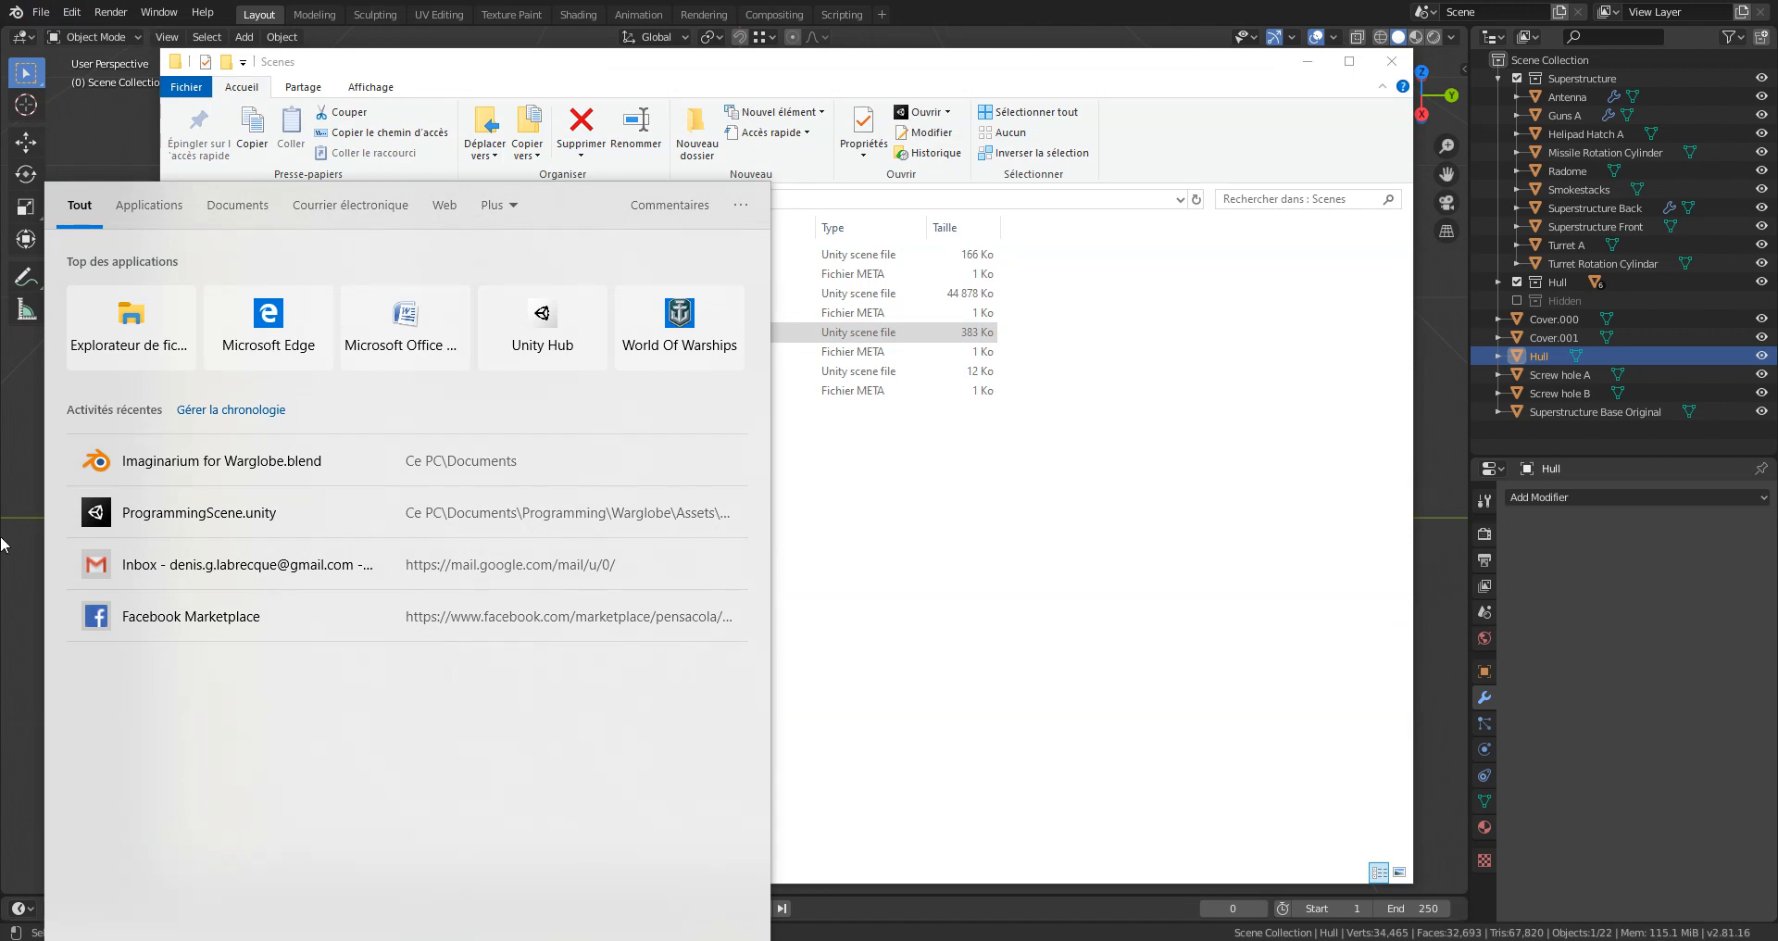
# Step: Open a new File Explorer window and show the Blender files in the Documents folder
pyautogui.click(121, 295)
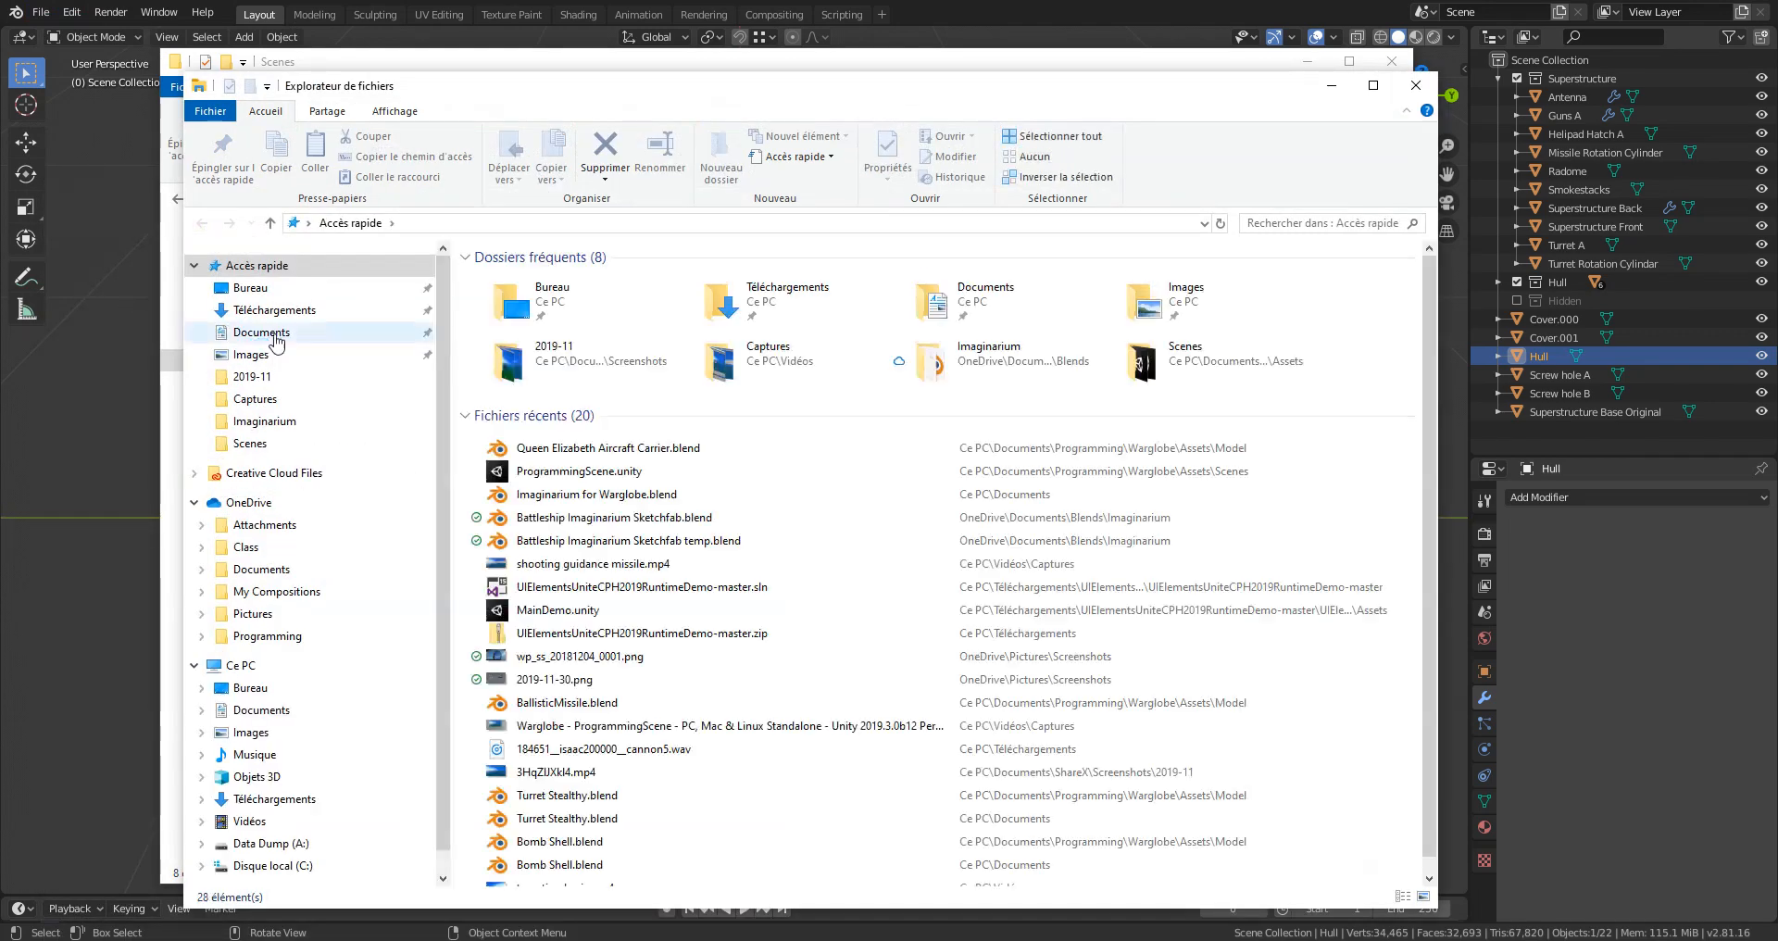
pyautogui.click(269, 336)
pyautogui.scroll(-2, 528, 601)
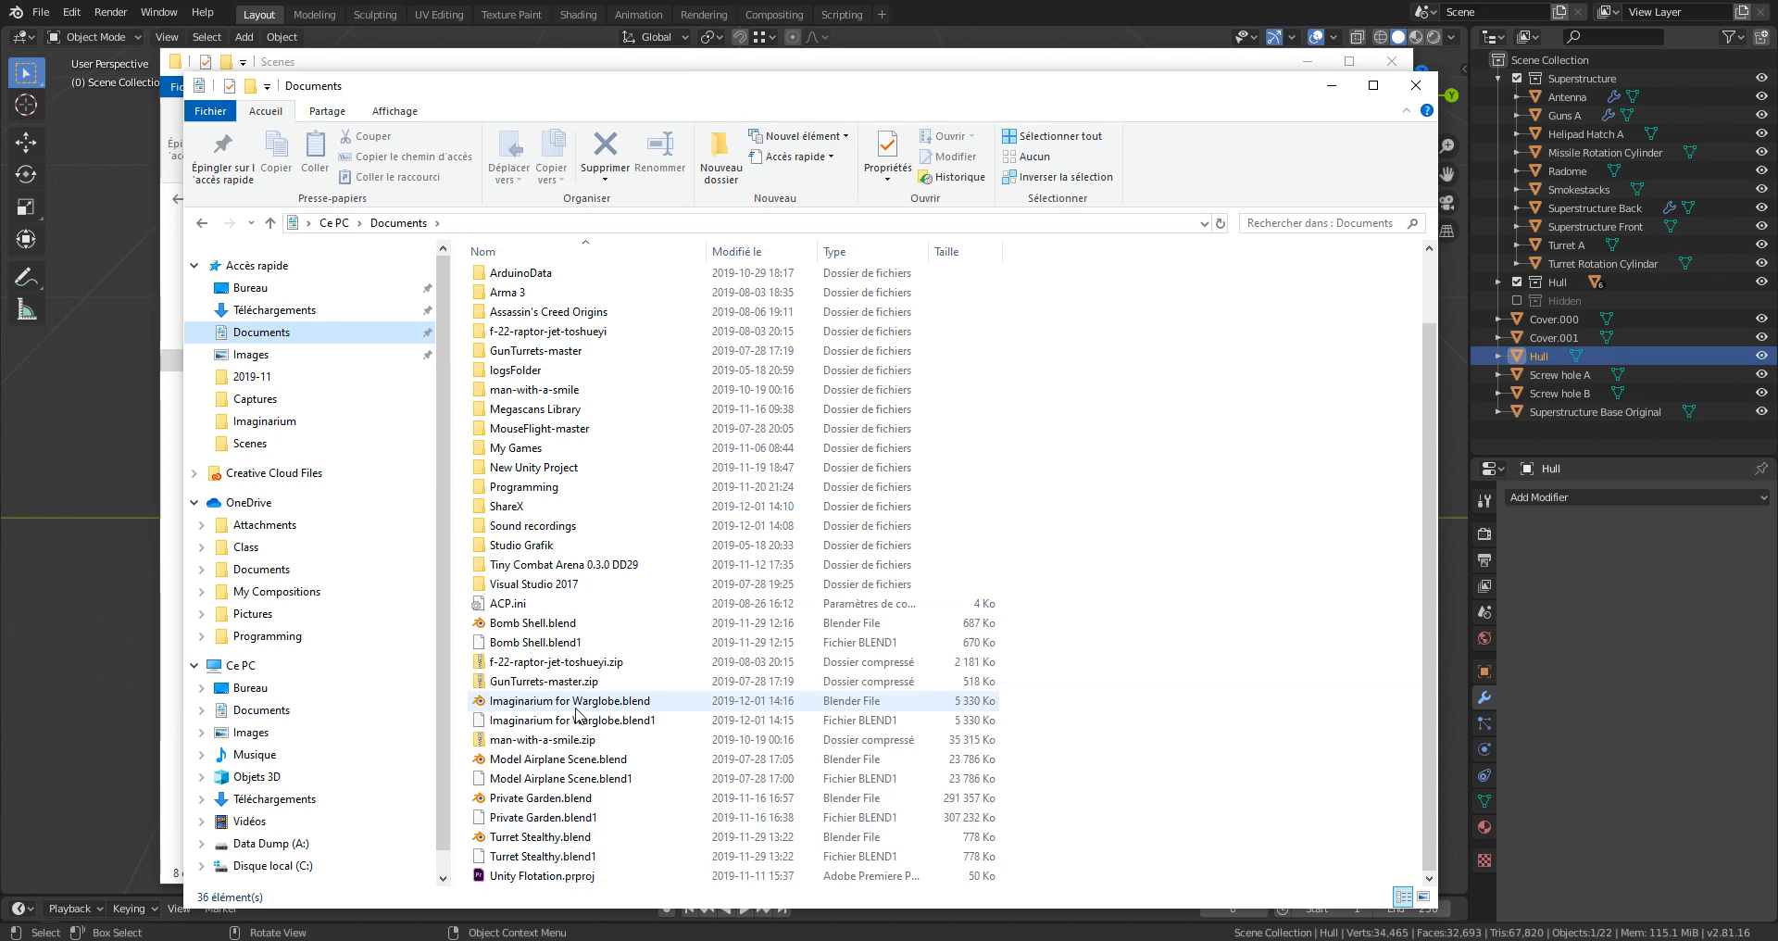
# Step: Switch to Unity and clear the asset search to show the contents of the Assets > Model folder
pyautogui.moveTo(579, 705); pyautogui.dragTo(1472, 935)
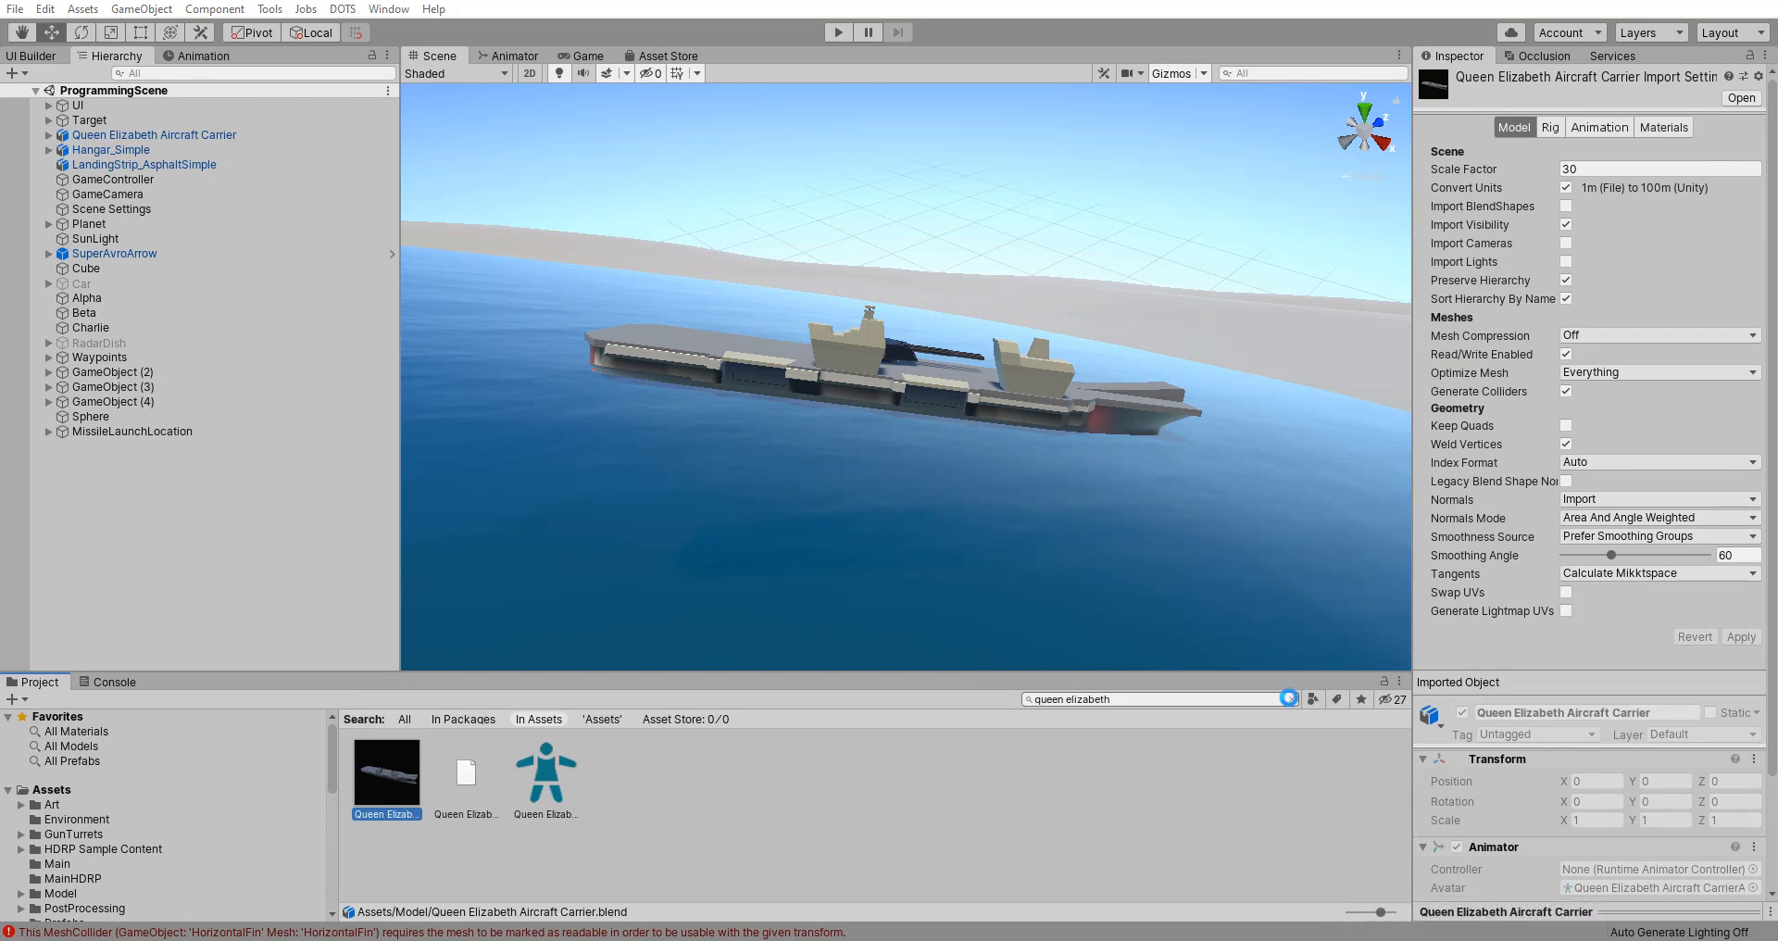
pyautogui.click(1290, 699)
pyautogui.scroll(1, 422, 773)
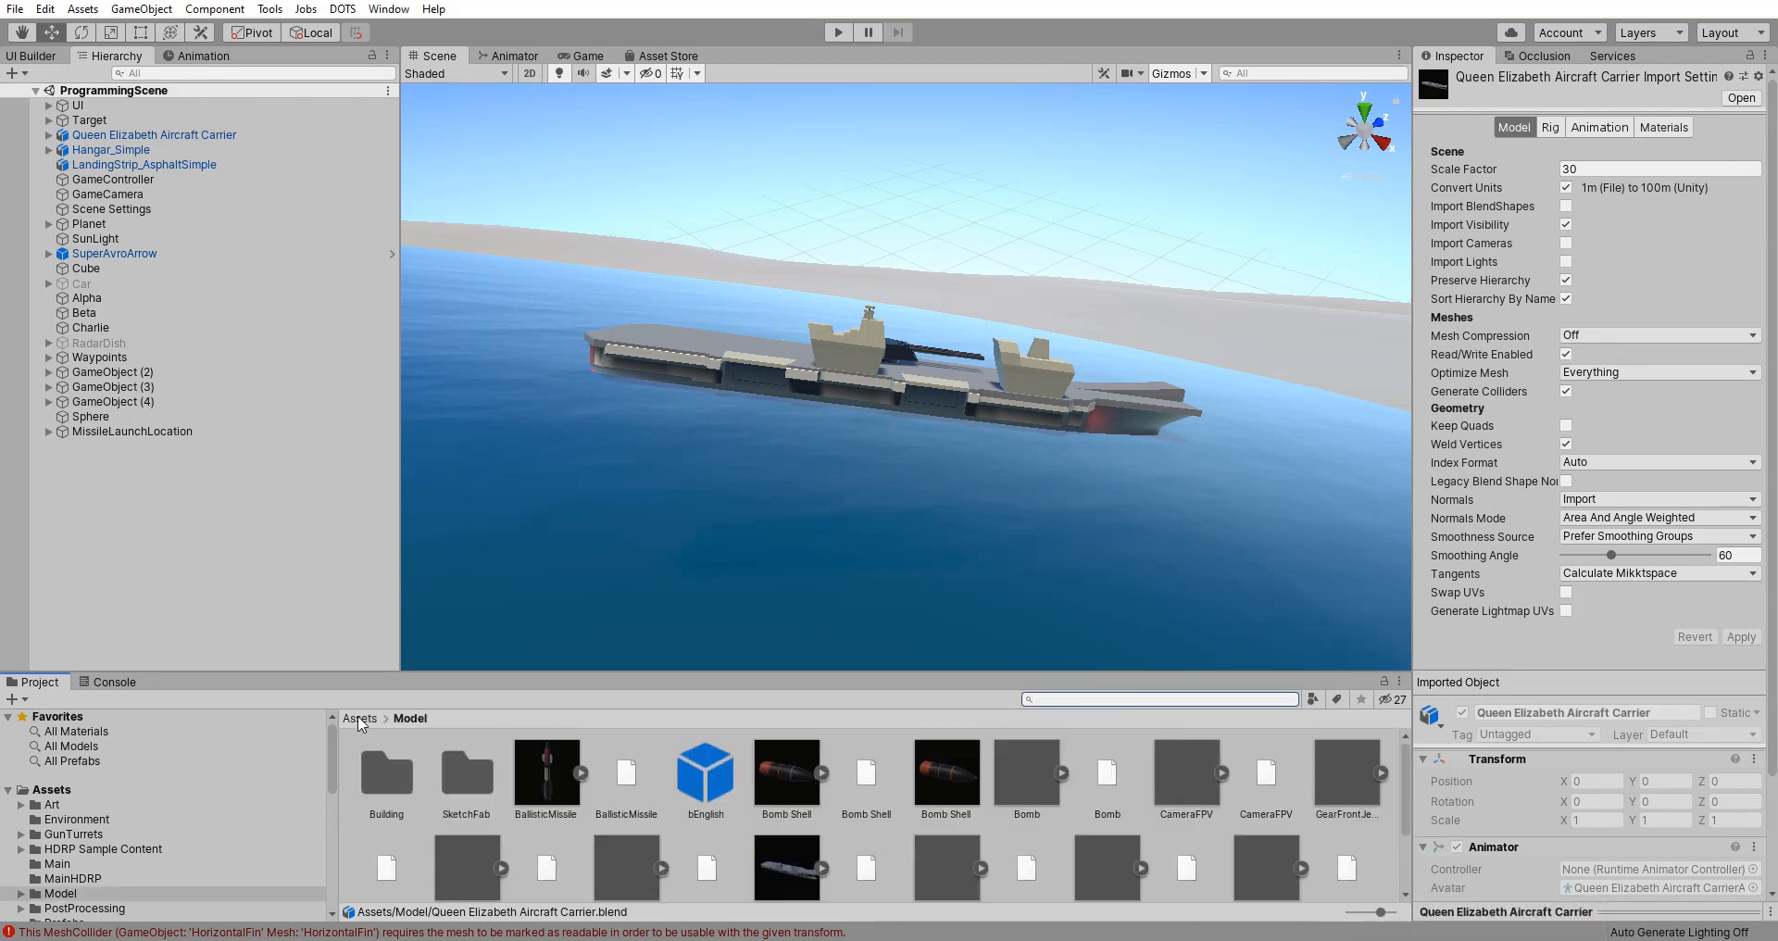
pyautogui.scroll(-2, 940, 798)
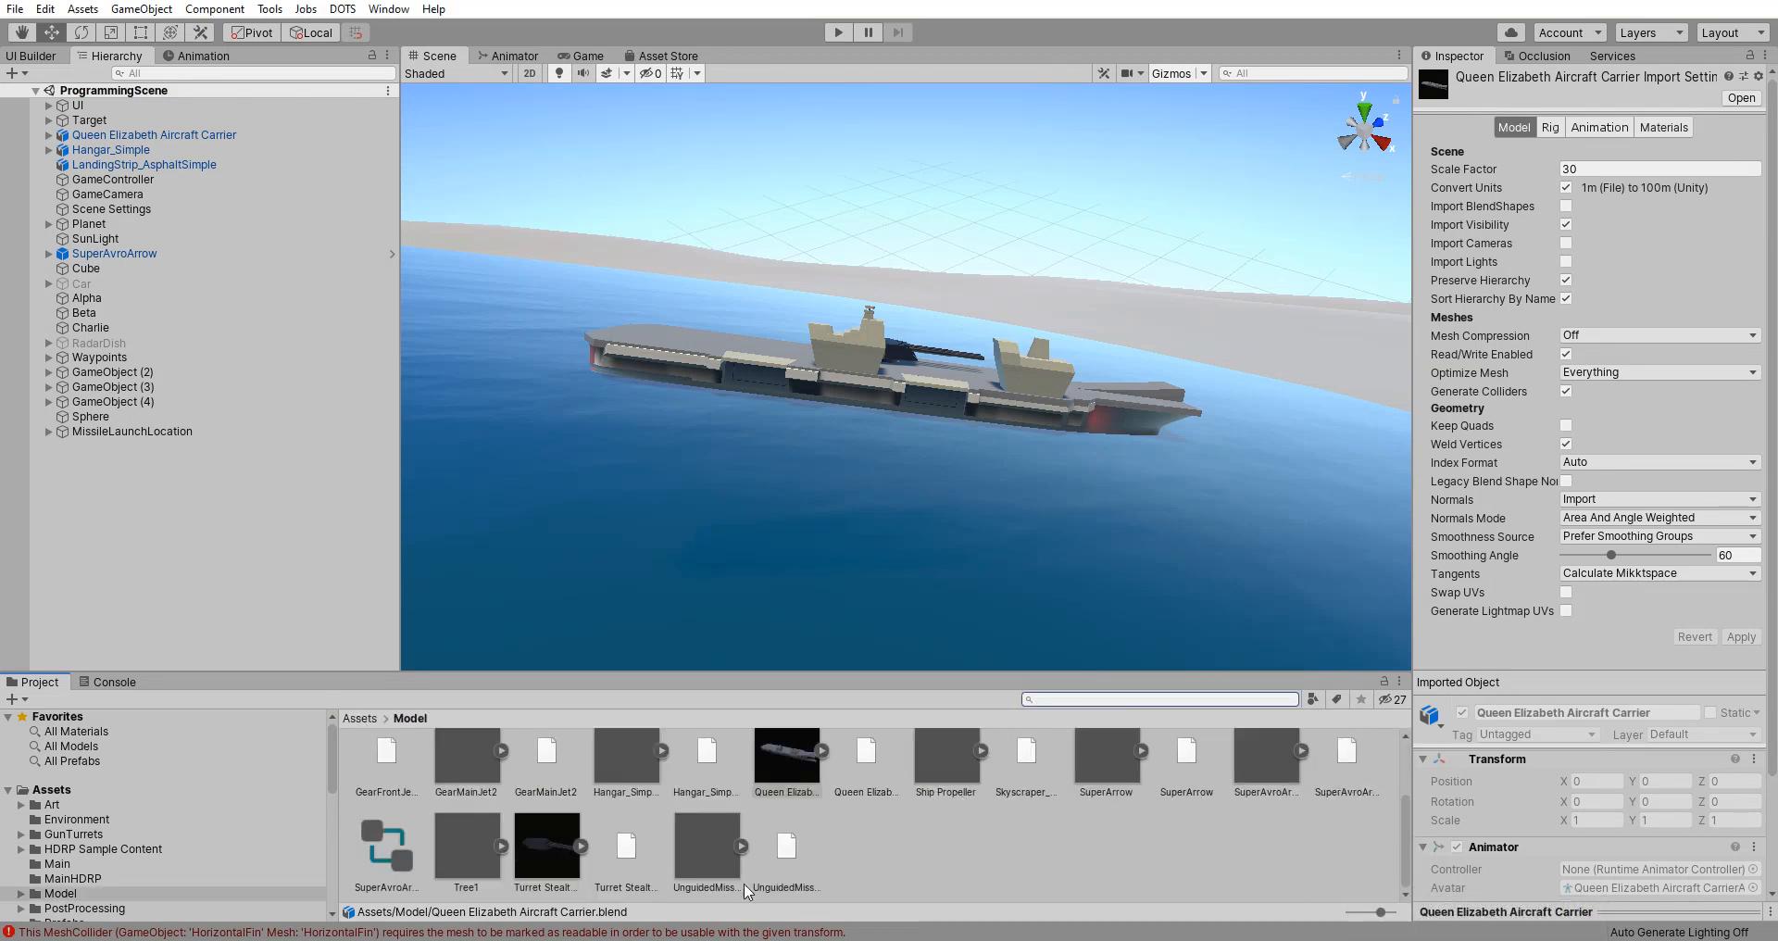
# Step: Place the Documents window beside Unity's asset area and import Imaginarium for Warglobe.blend into the Model folder
pyautogui.click(732, 940)
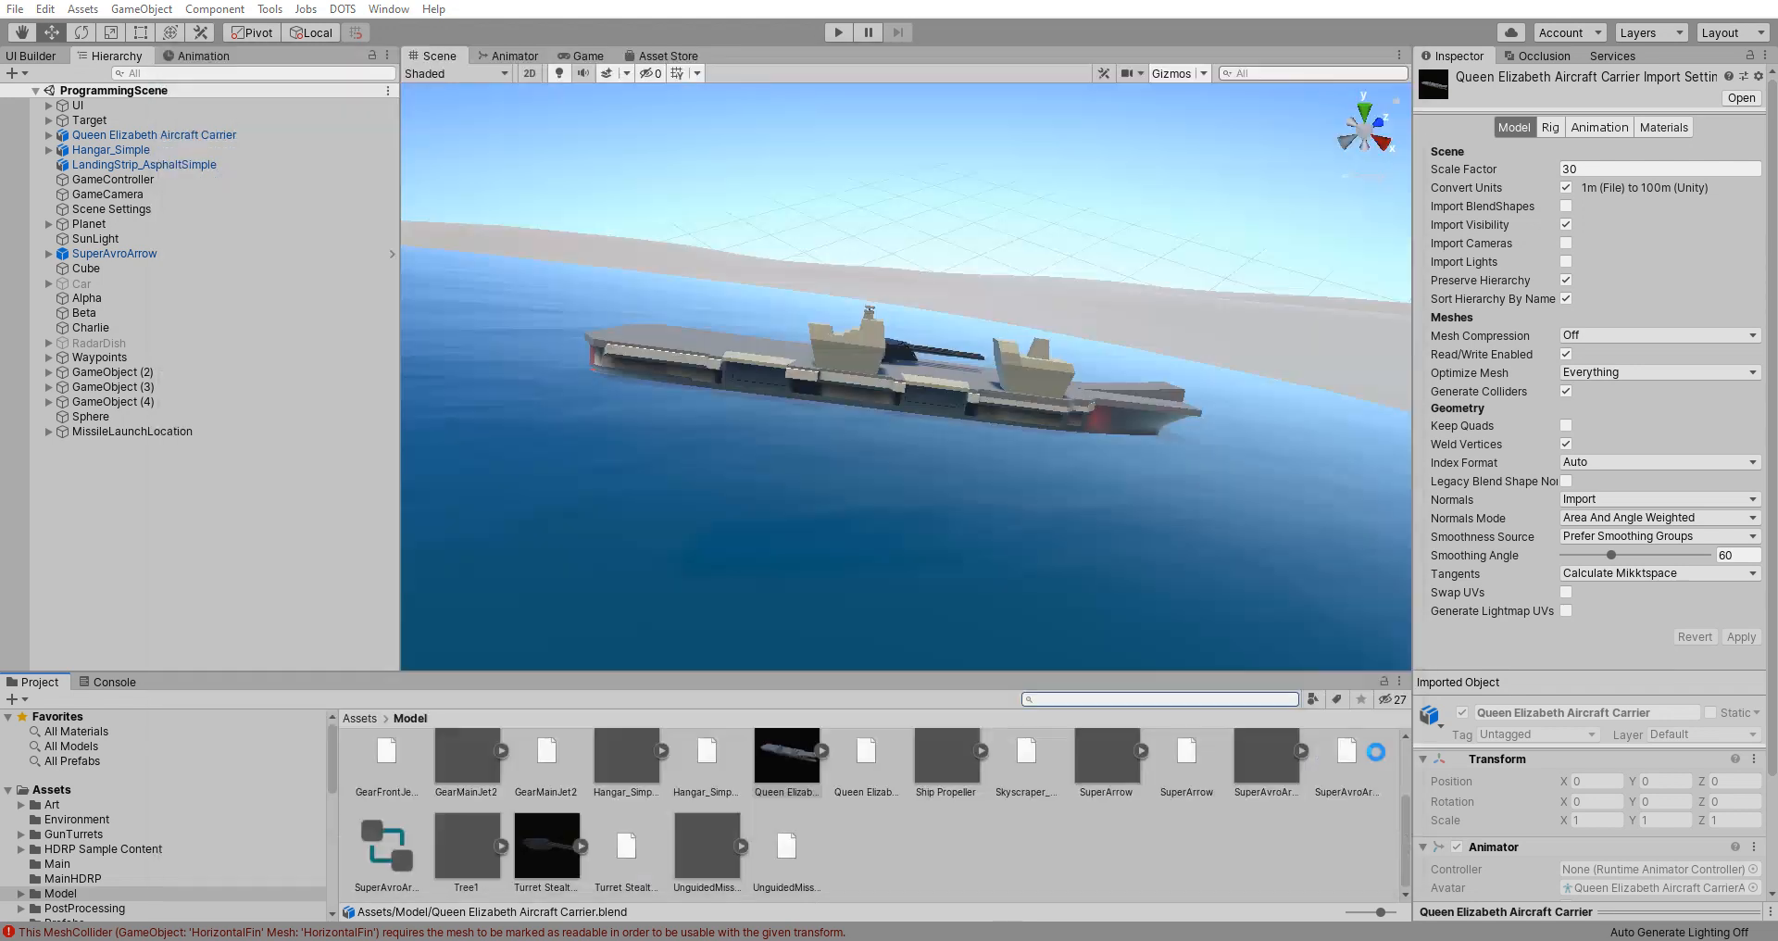
pyautogui.click(1307, 61)
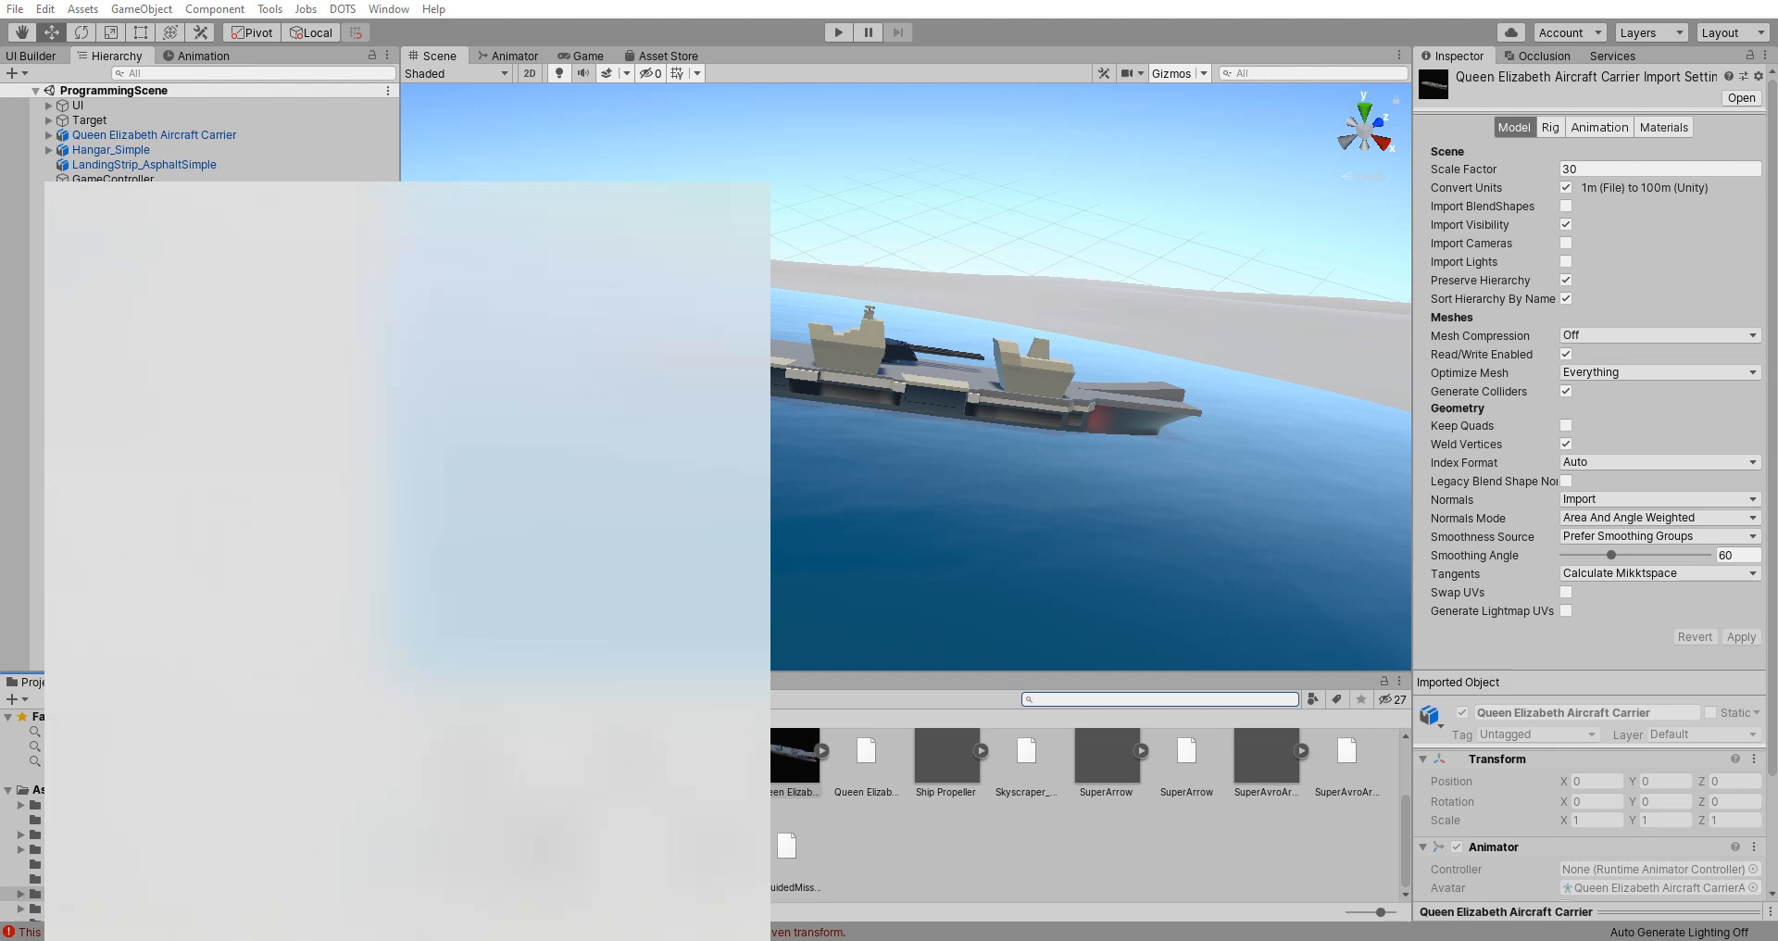
pyautogui.click(787, 940)
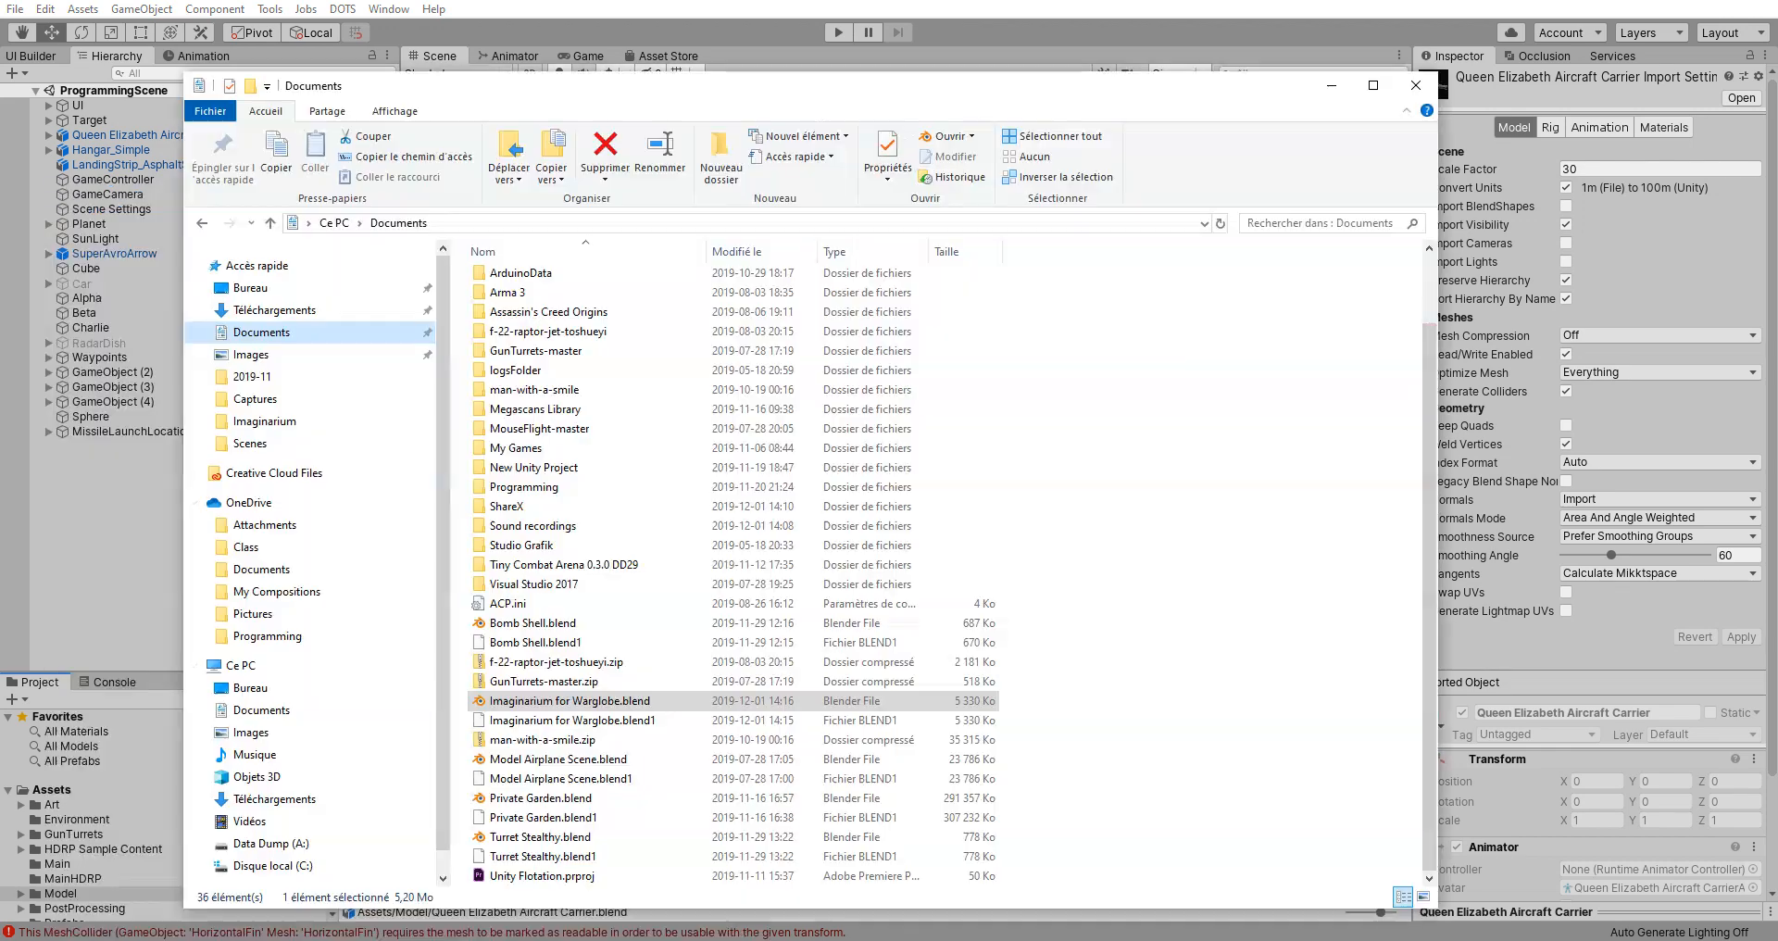
pyautogui.moveTo(768, 89); pyautogui.dragTo(262, 174)
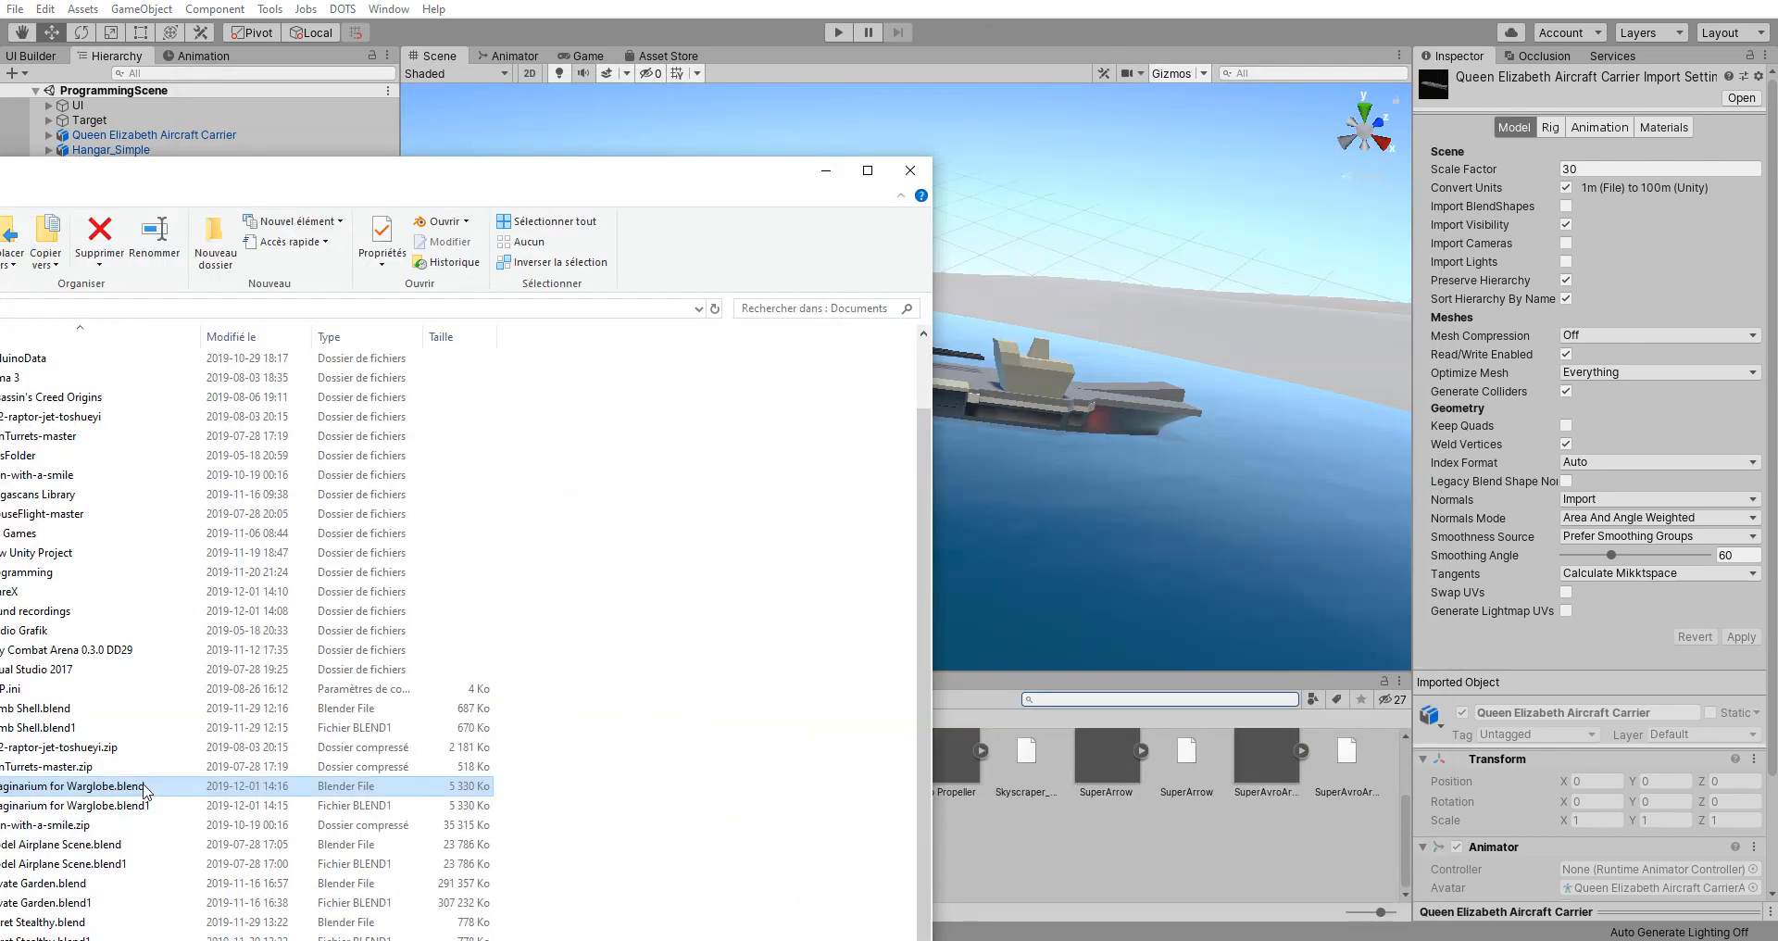
pyautogui.moveTo(139, 787); pyautogui.dragTo(1209, 843)
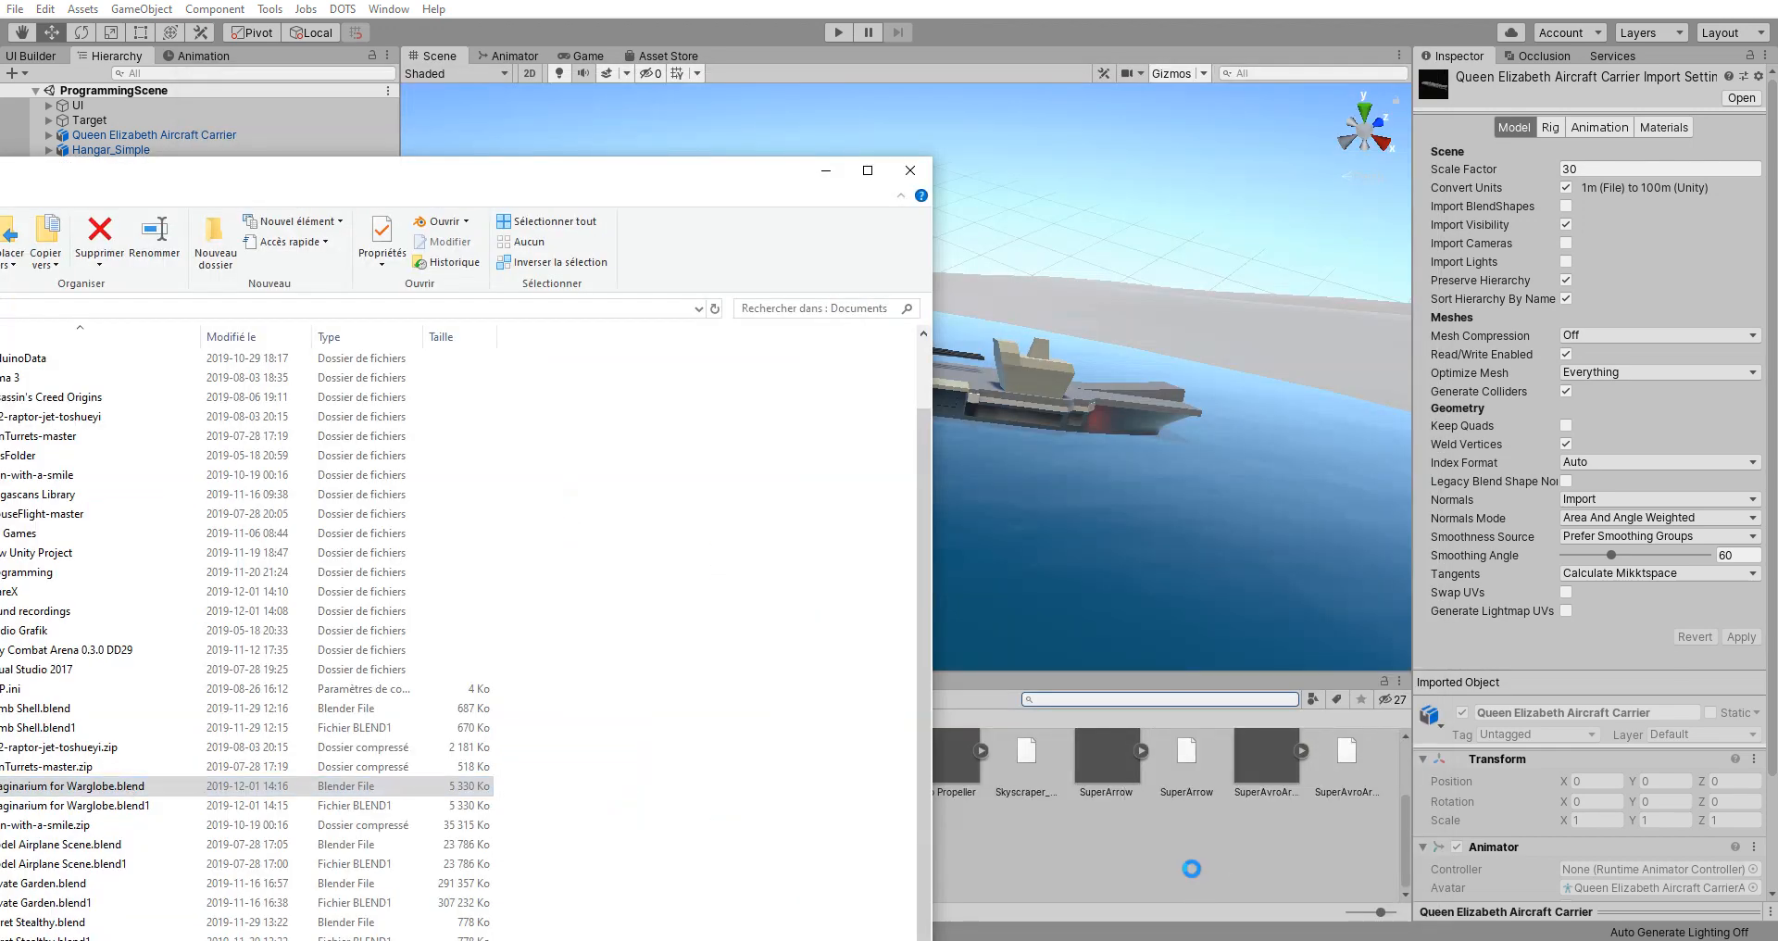
pyautogui.click(825, 176)
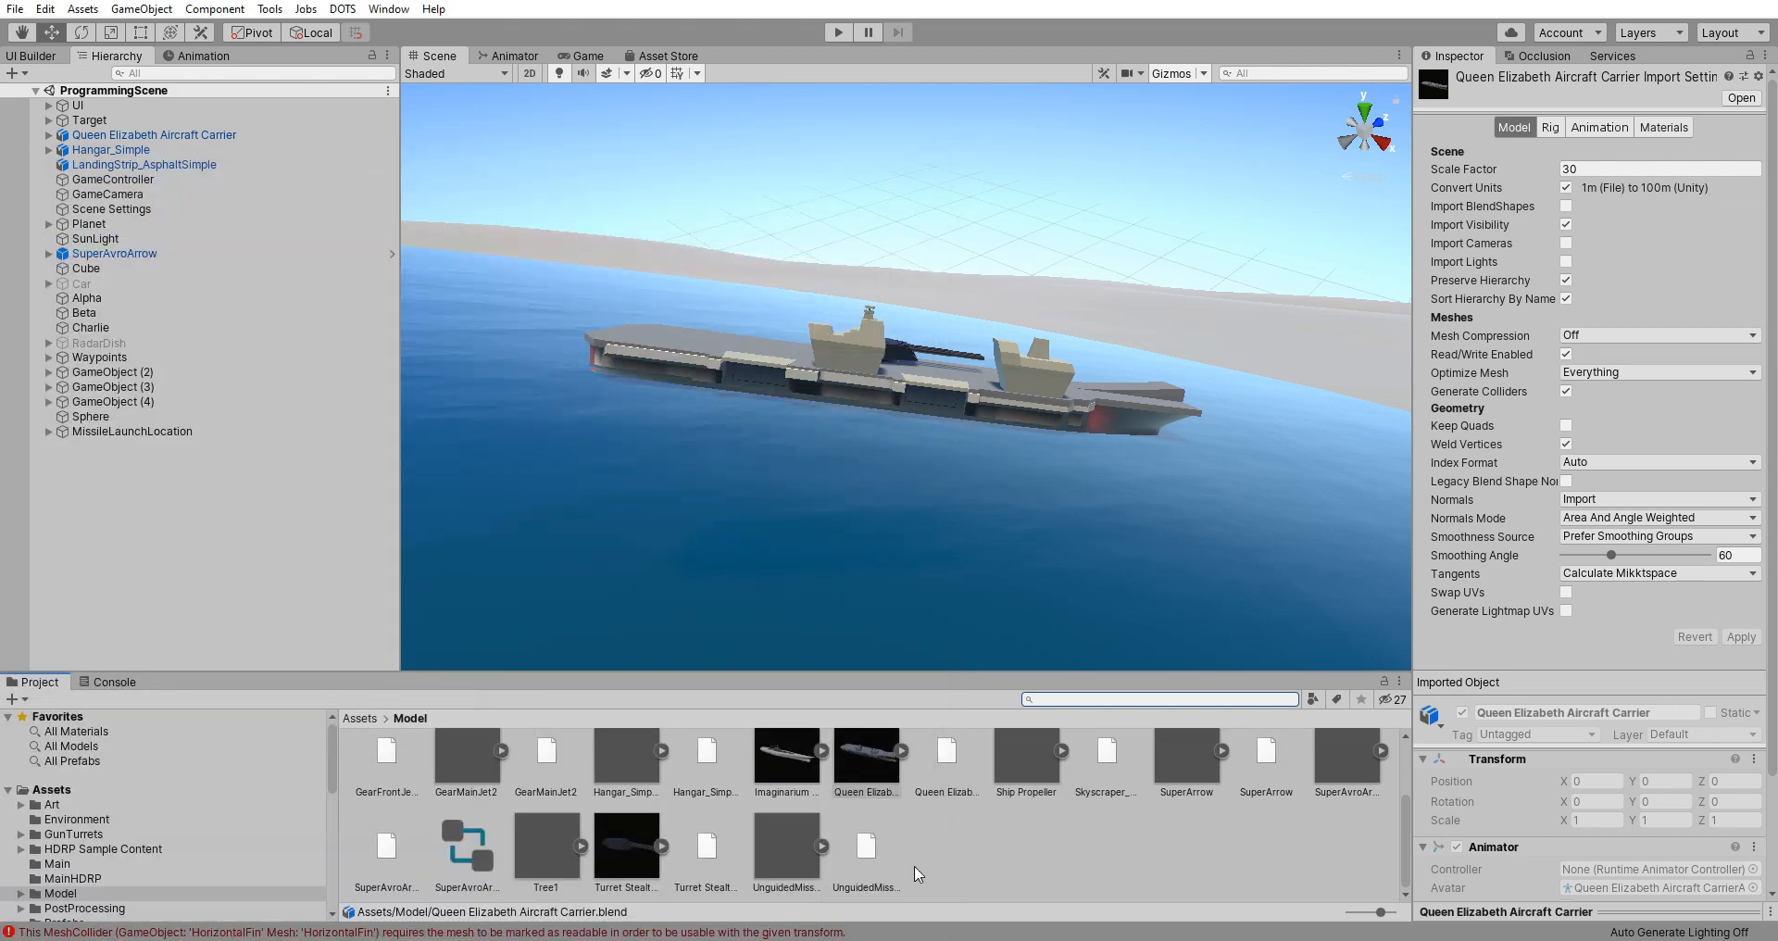
pyautogui.scroll(1, 912, 870)
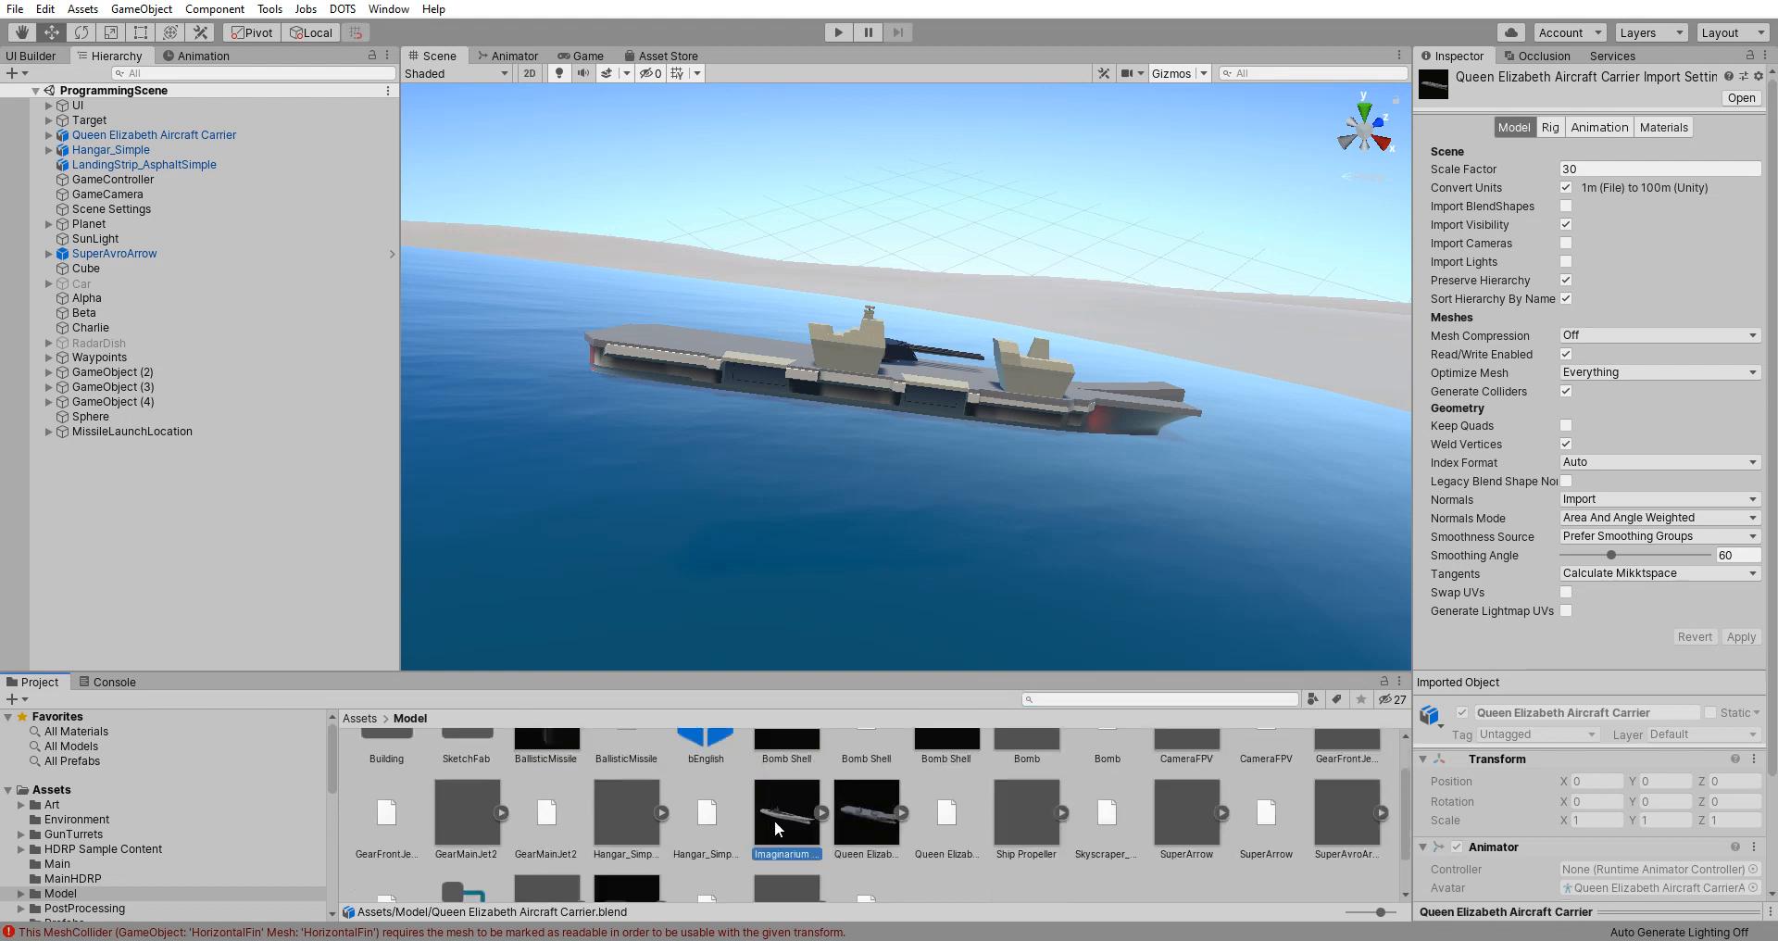
# Step: Place the Imaginarium for Warglobe model from the Model folder into the scene near the aircraft carrier
pyautogui.moveTo(775, 820); pyautogui.dragTo(780, 306)
pyautogui.moveTo(804, 476); pyautogui.dragTo(804, 476)
pyautogui.scroll(3, 792, 454)
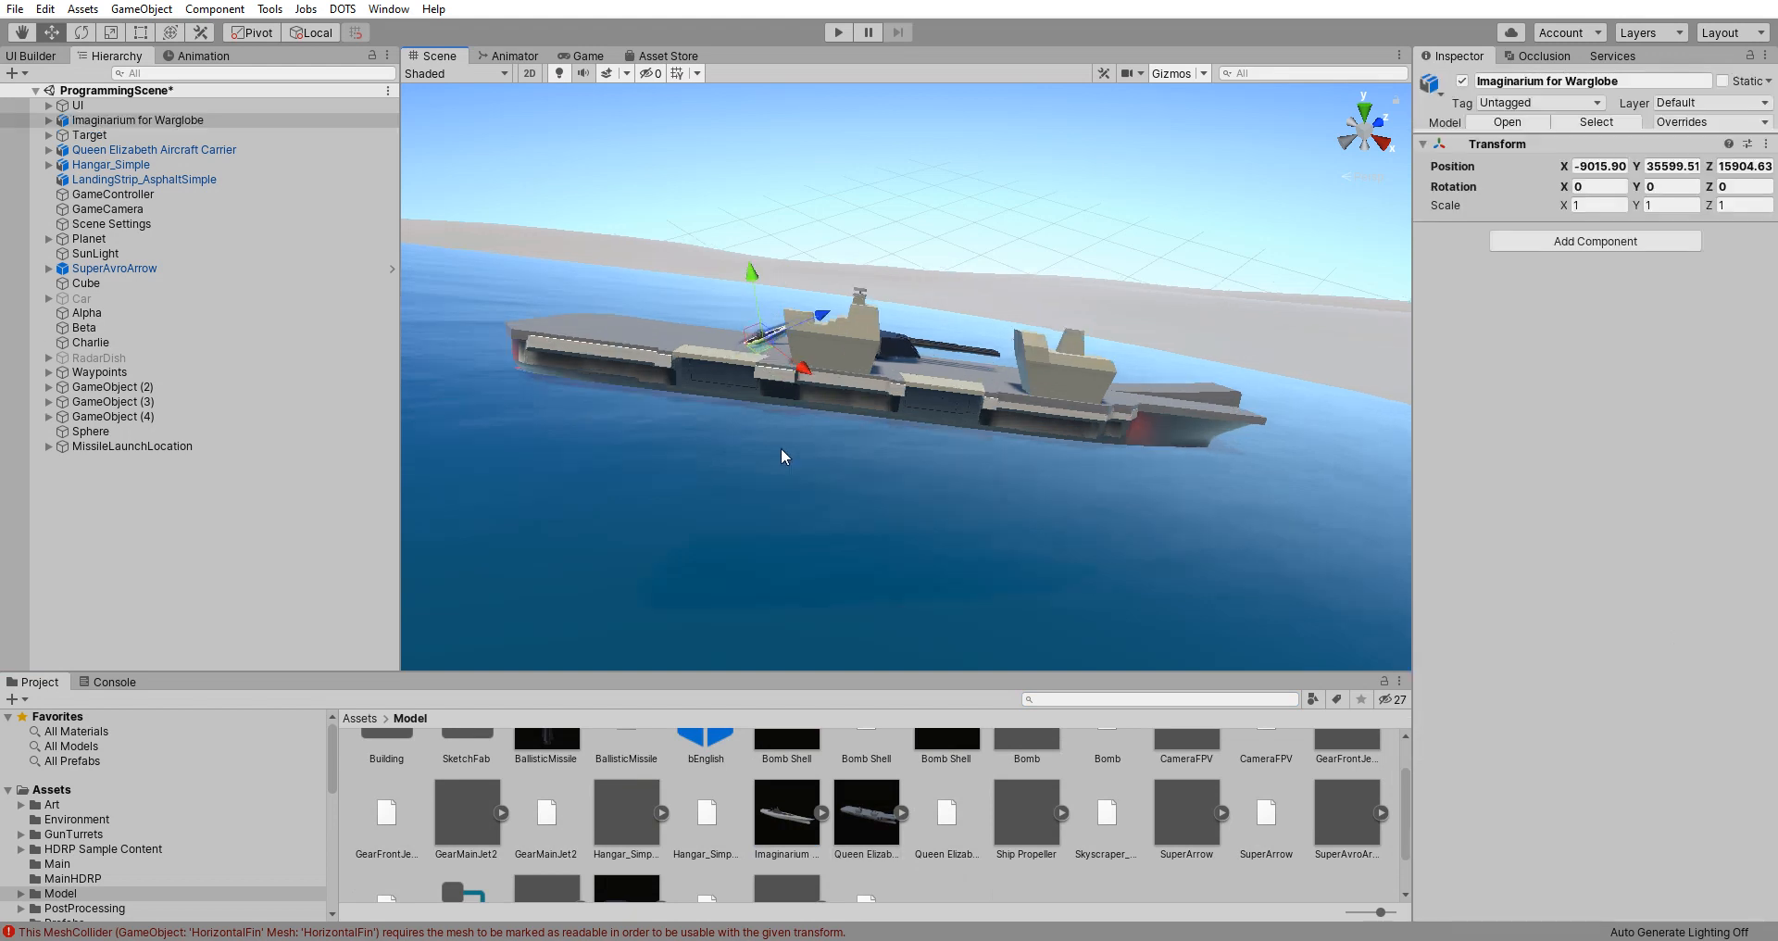
# Step: Examine the placed warship and its transform, comparing its size with the Queen Elizabeth Aircraft Carrier
pyautogui.click(95, 121)
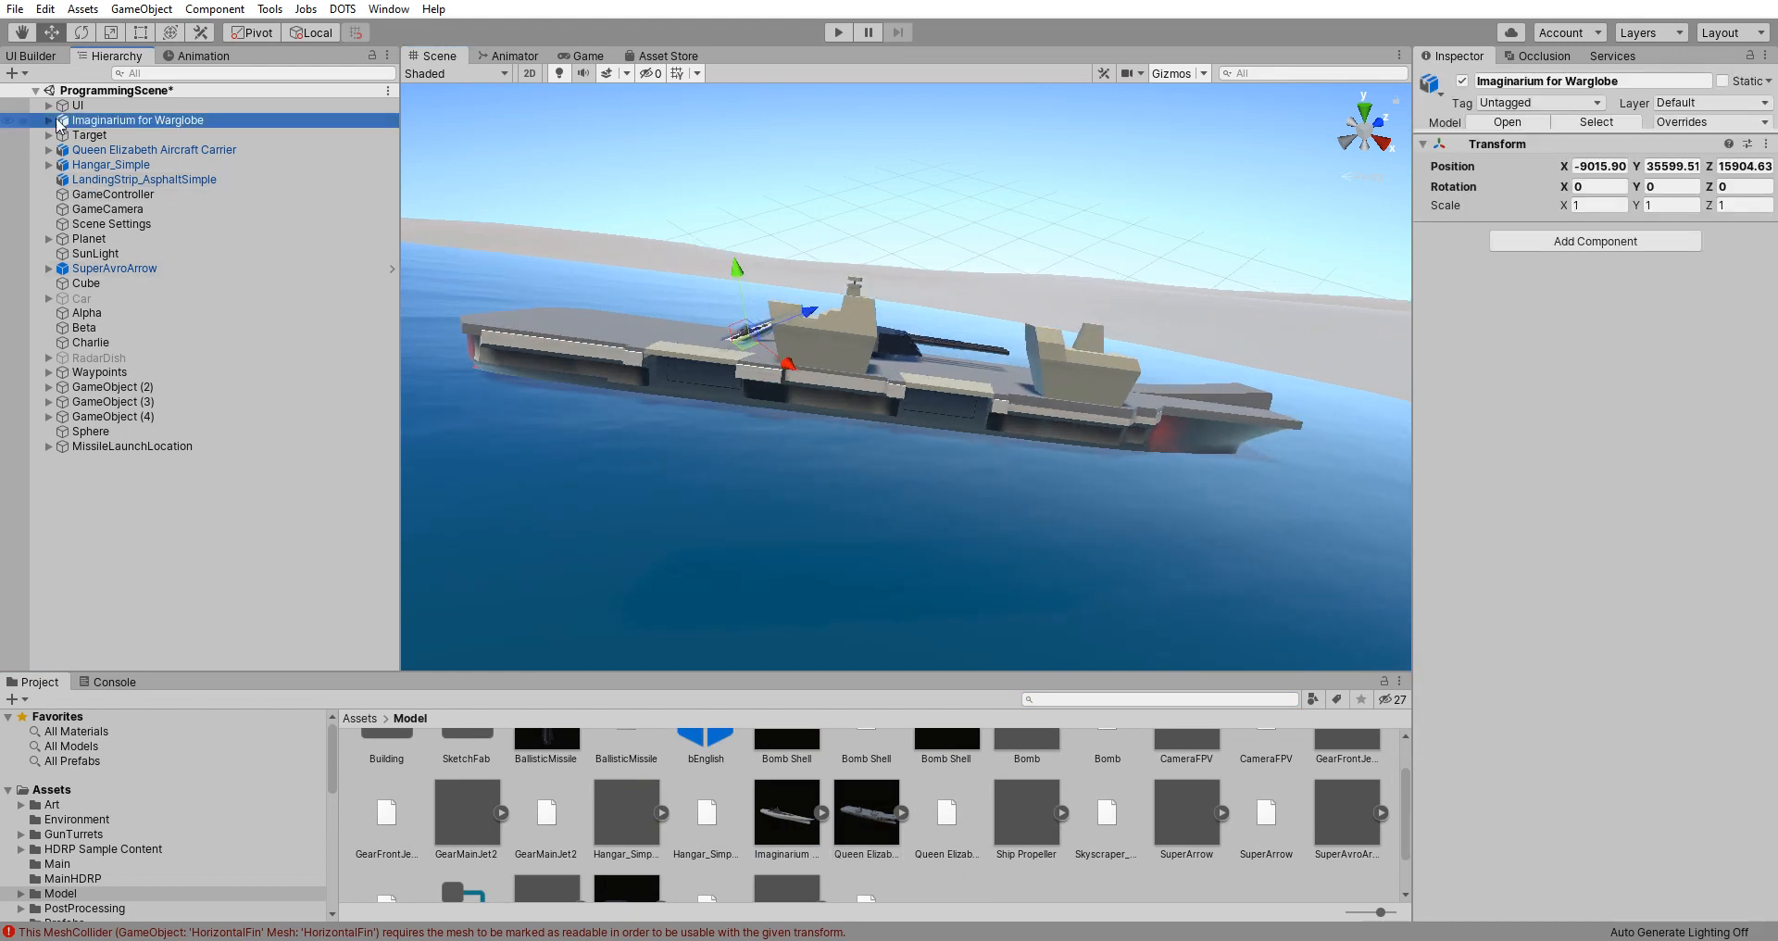
pyautogui.press('Right')
pyautogui.press('Left')
pyautogui.press('f')
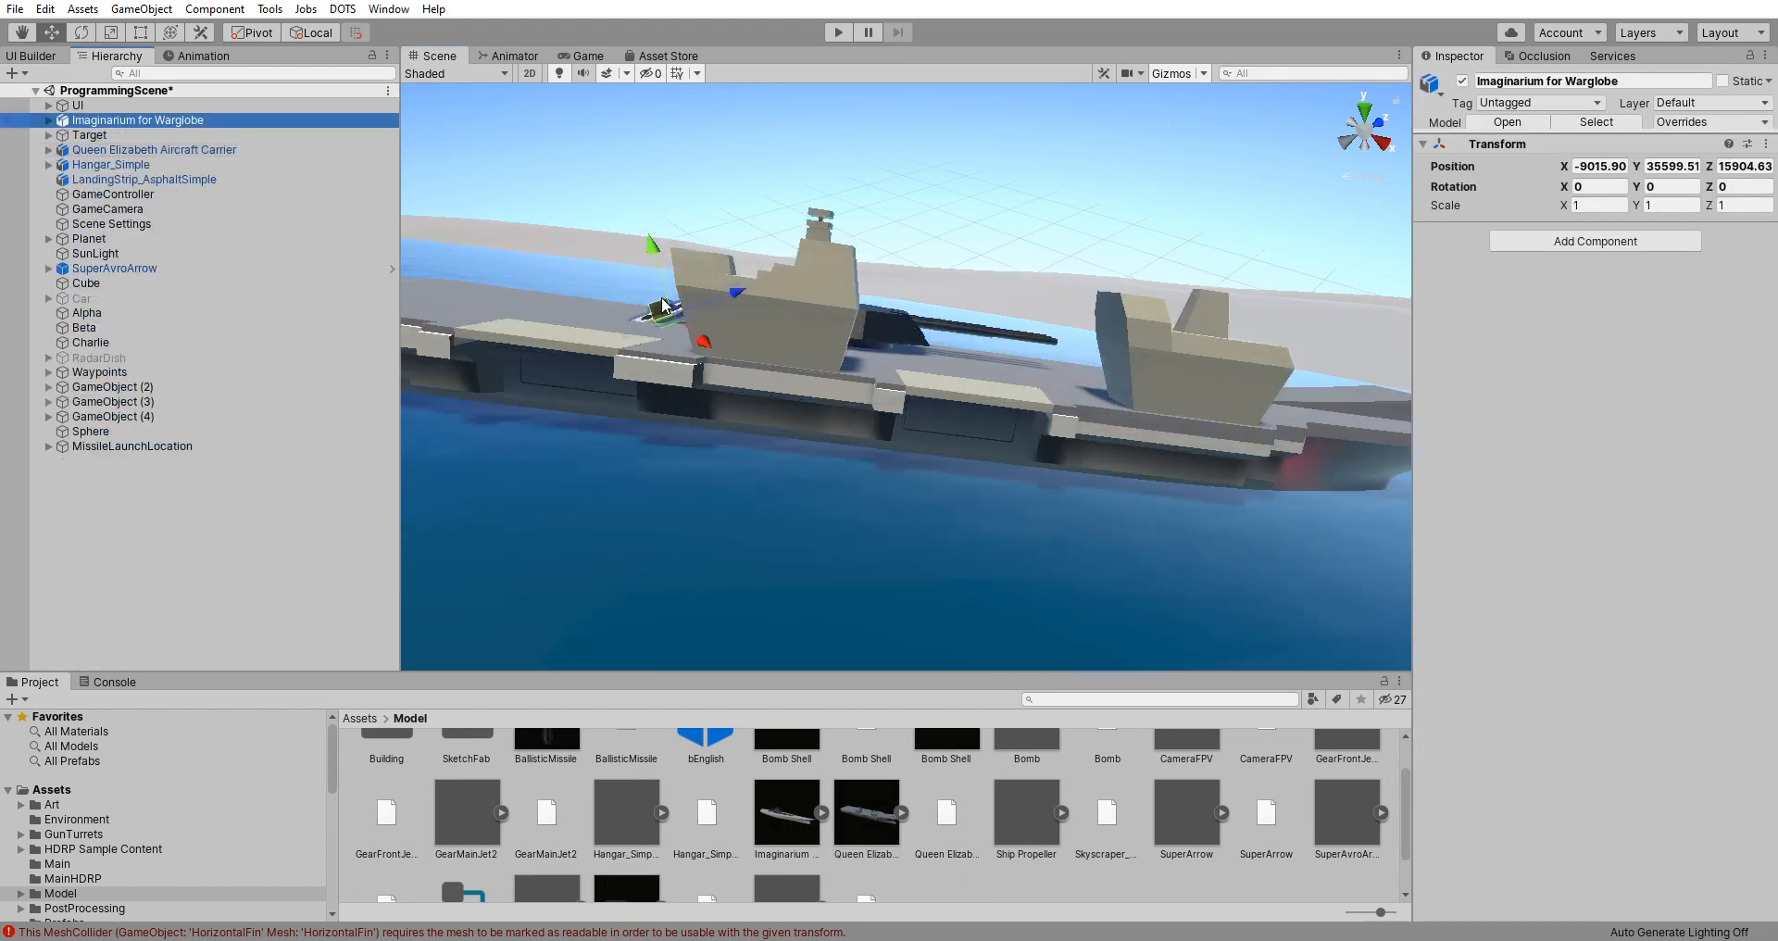
pyautogui.moveTo(926, 463); pyautogui.dragTo(963, 518, button='middle')
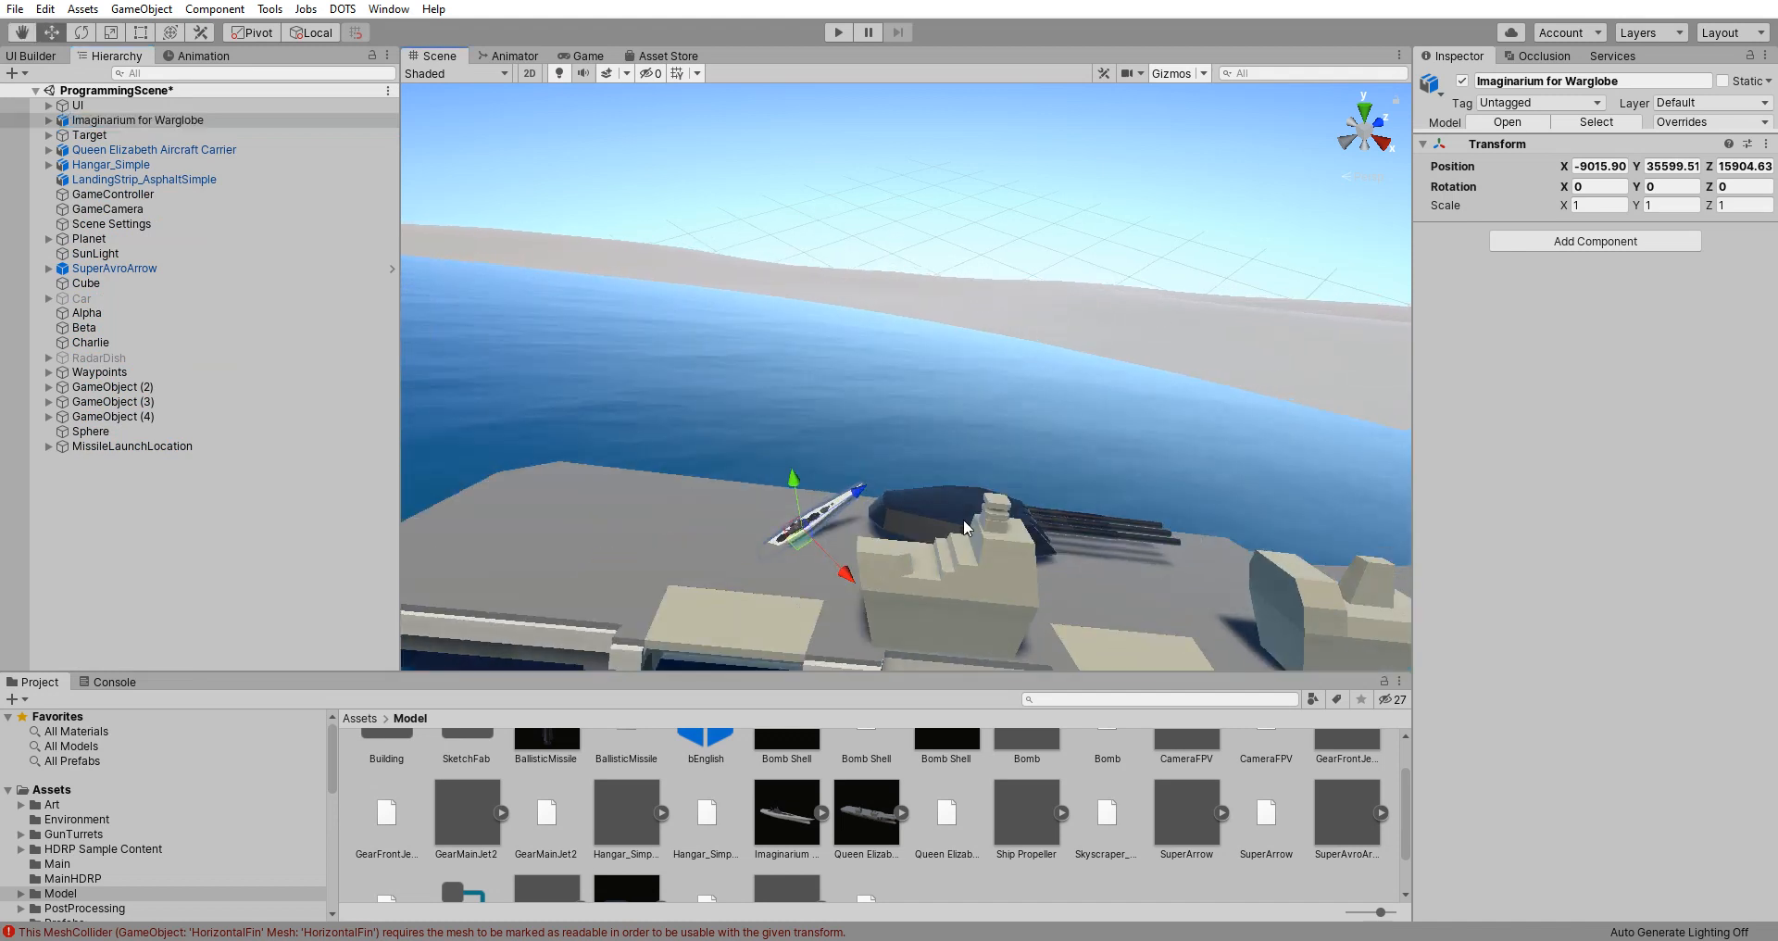
pyautogui.scroll(-2, 954, 523)
pyautogui.scroll(-1, 1125, 424)
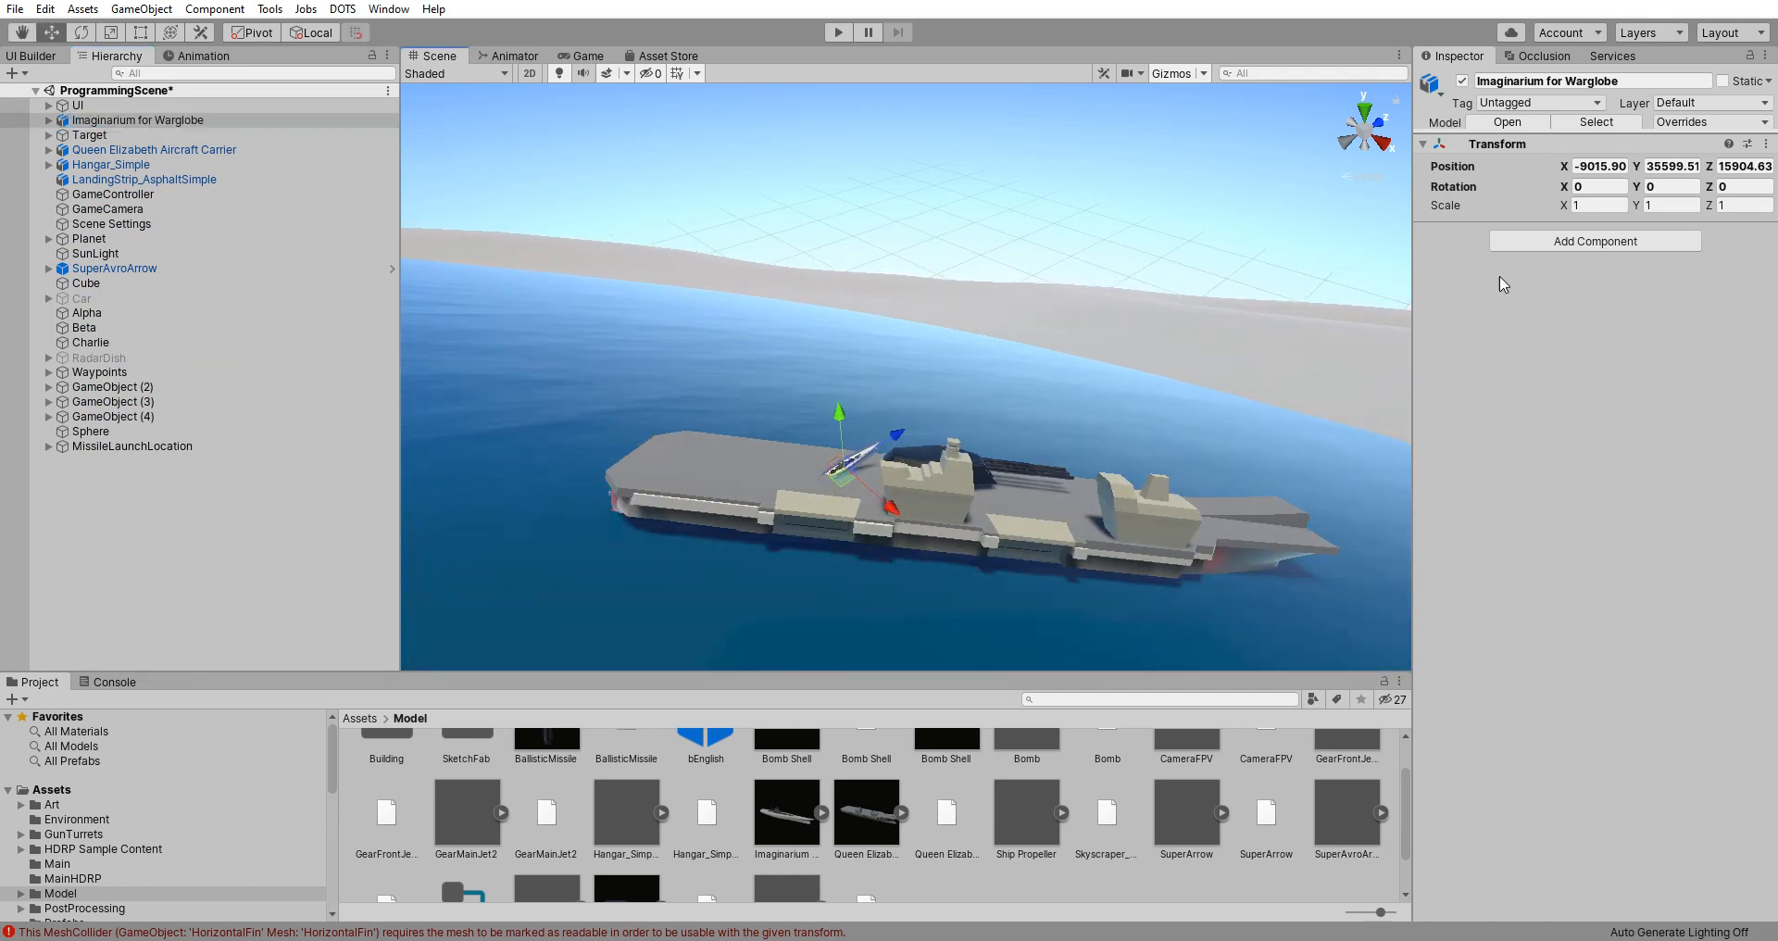
pyautogui.click(1603, 204)
pyautogui.click(1046, 517)
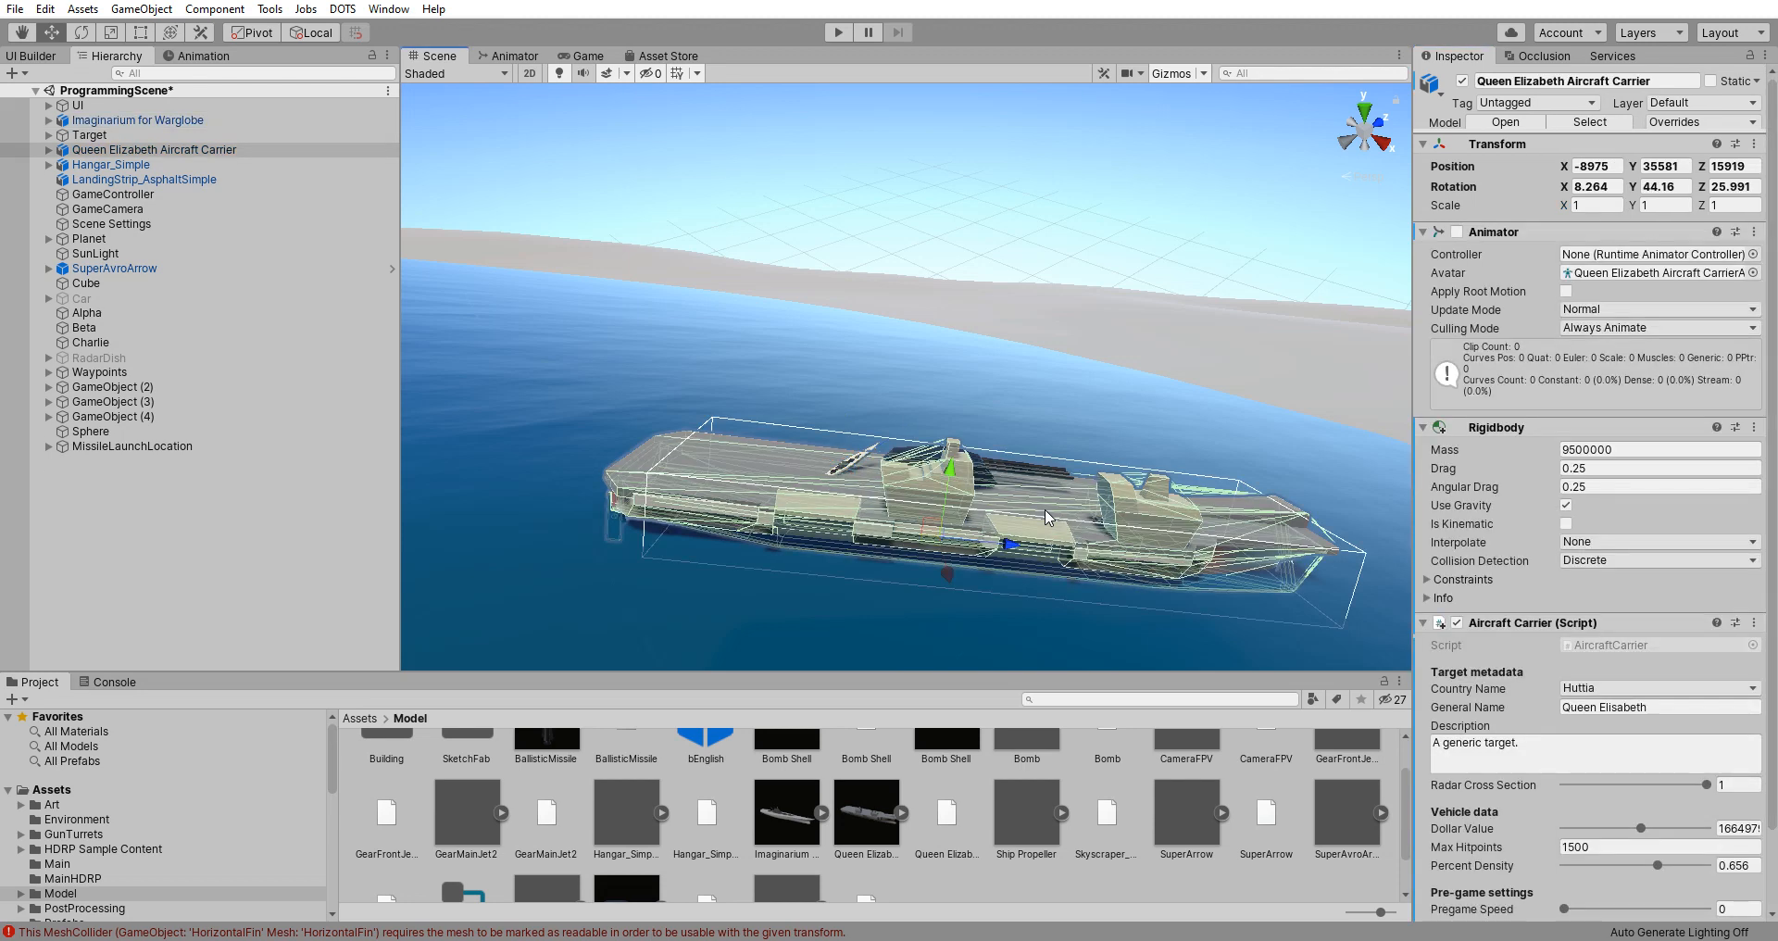
pyautogui.click(123, 121)
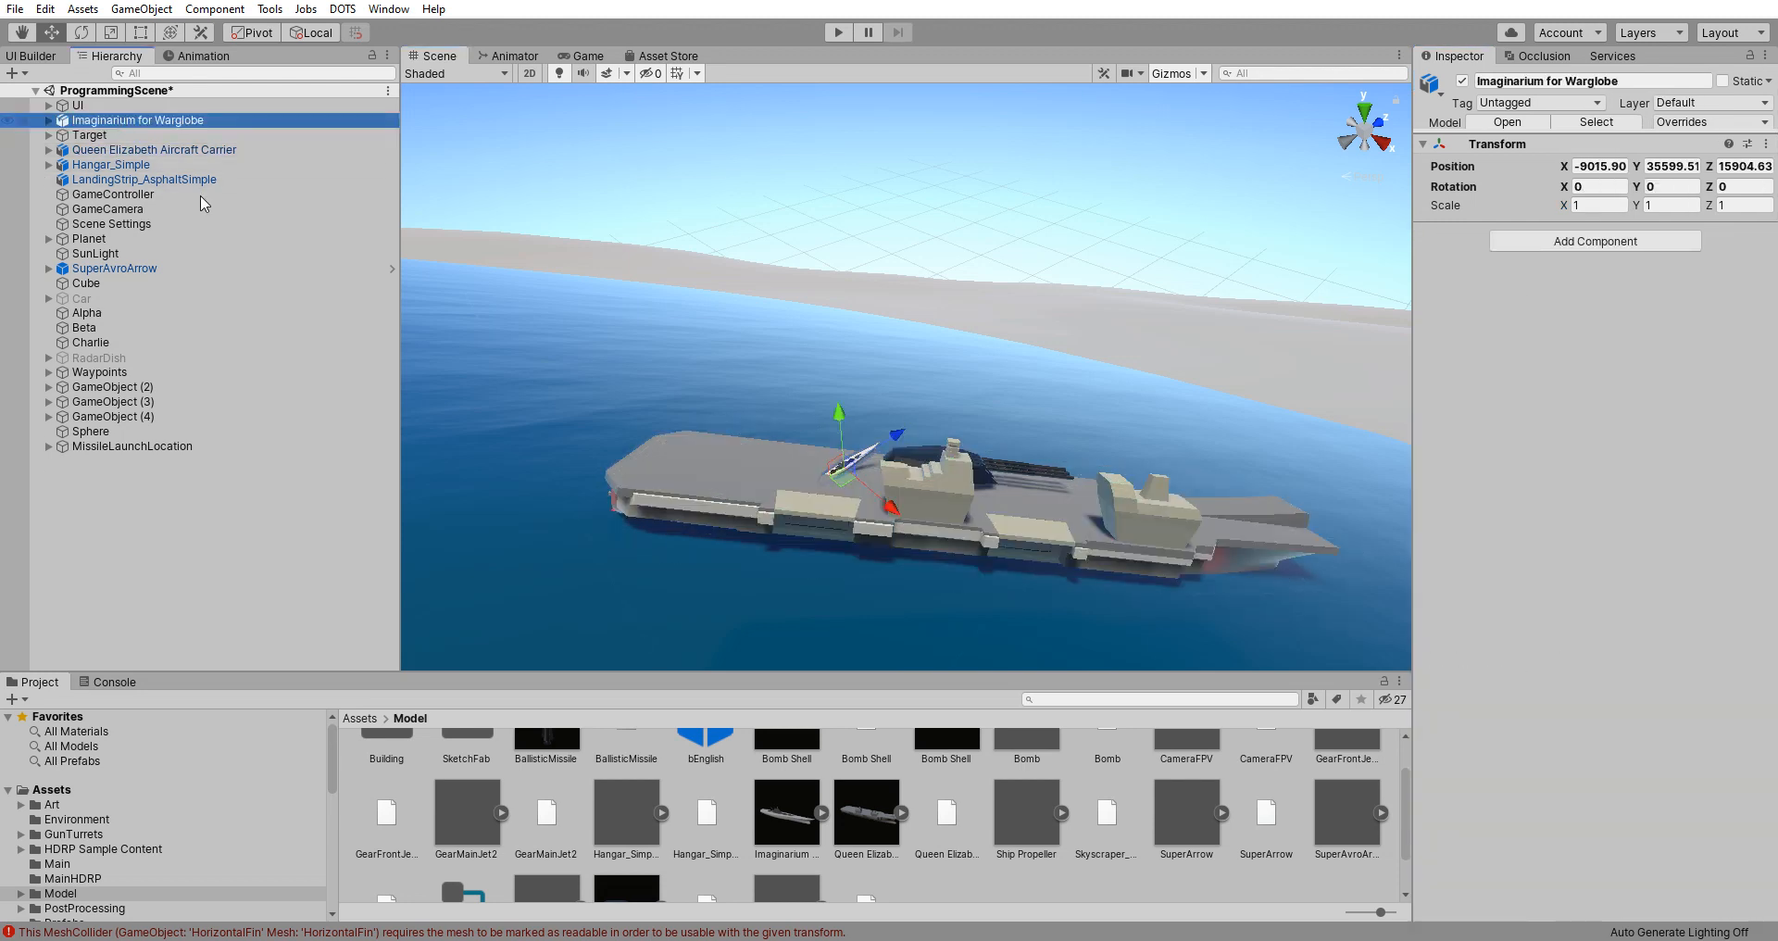
# Step: Switch to Blender, scale the warship's visible parts together by a factor of 10 and save the file
pyautogui.click(924, 893)
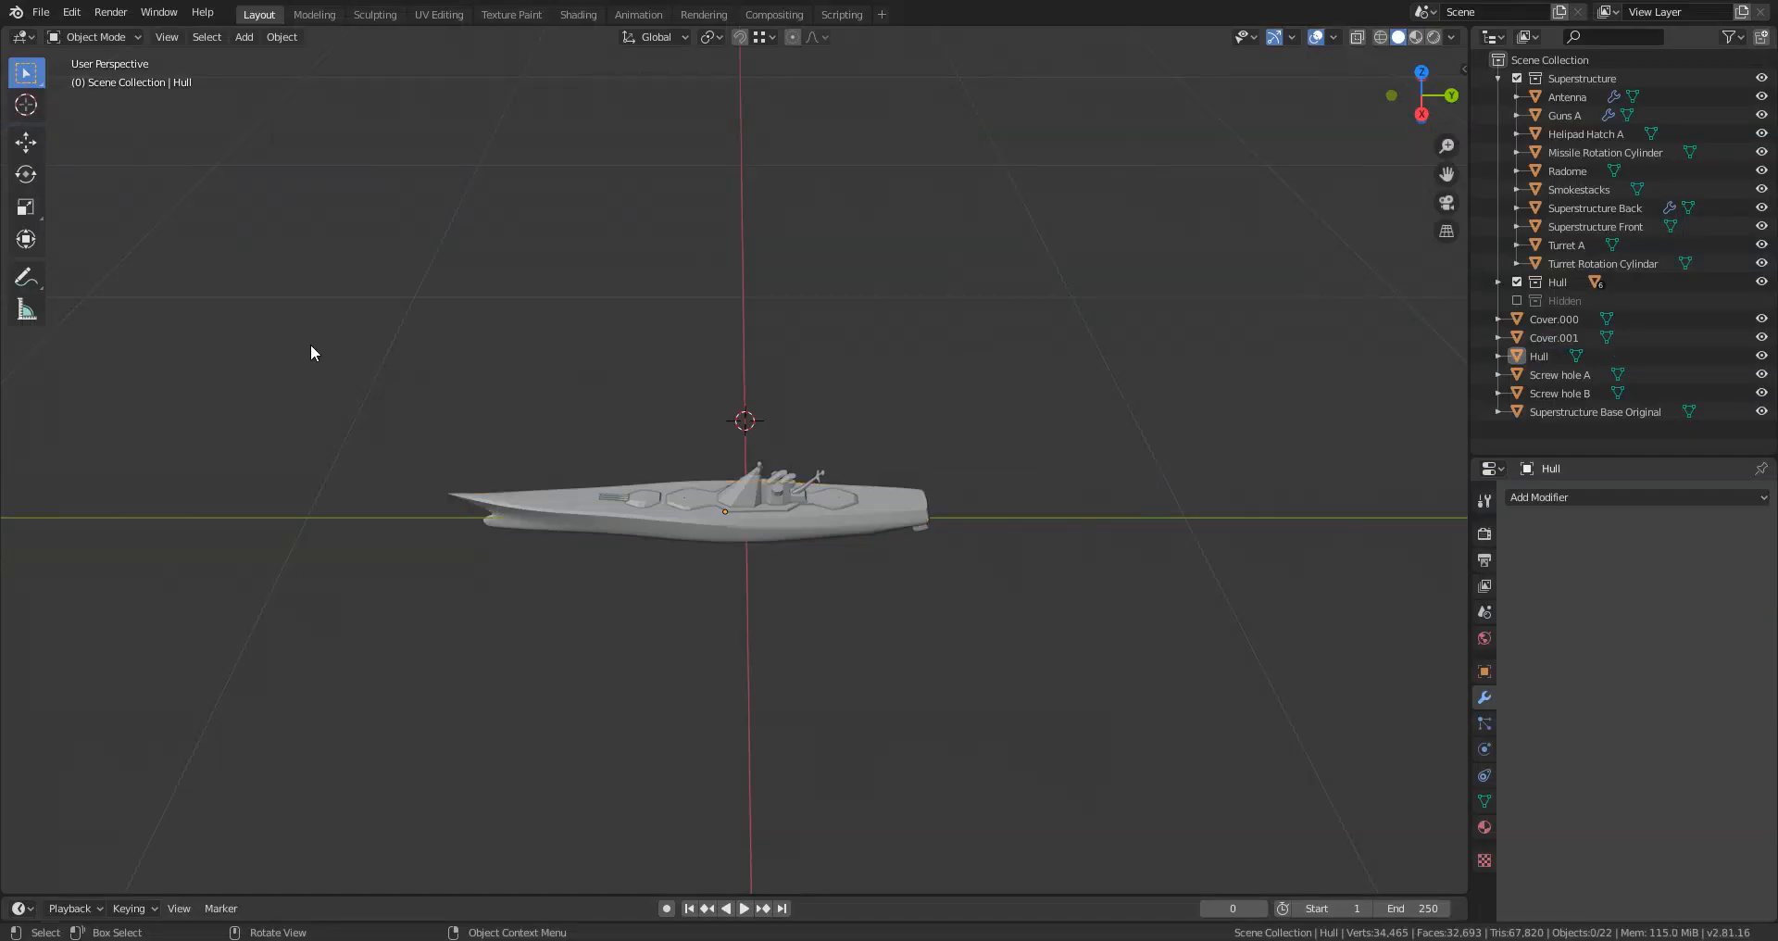
pyautogui.moveTo(310, 343); pyautogui.dragTo(1099, 744)
pyautogui.press('KP_1')
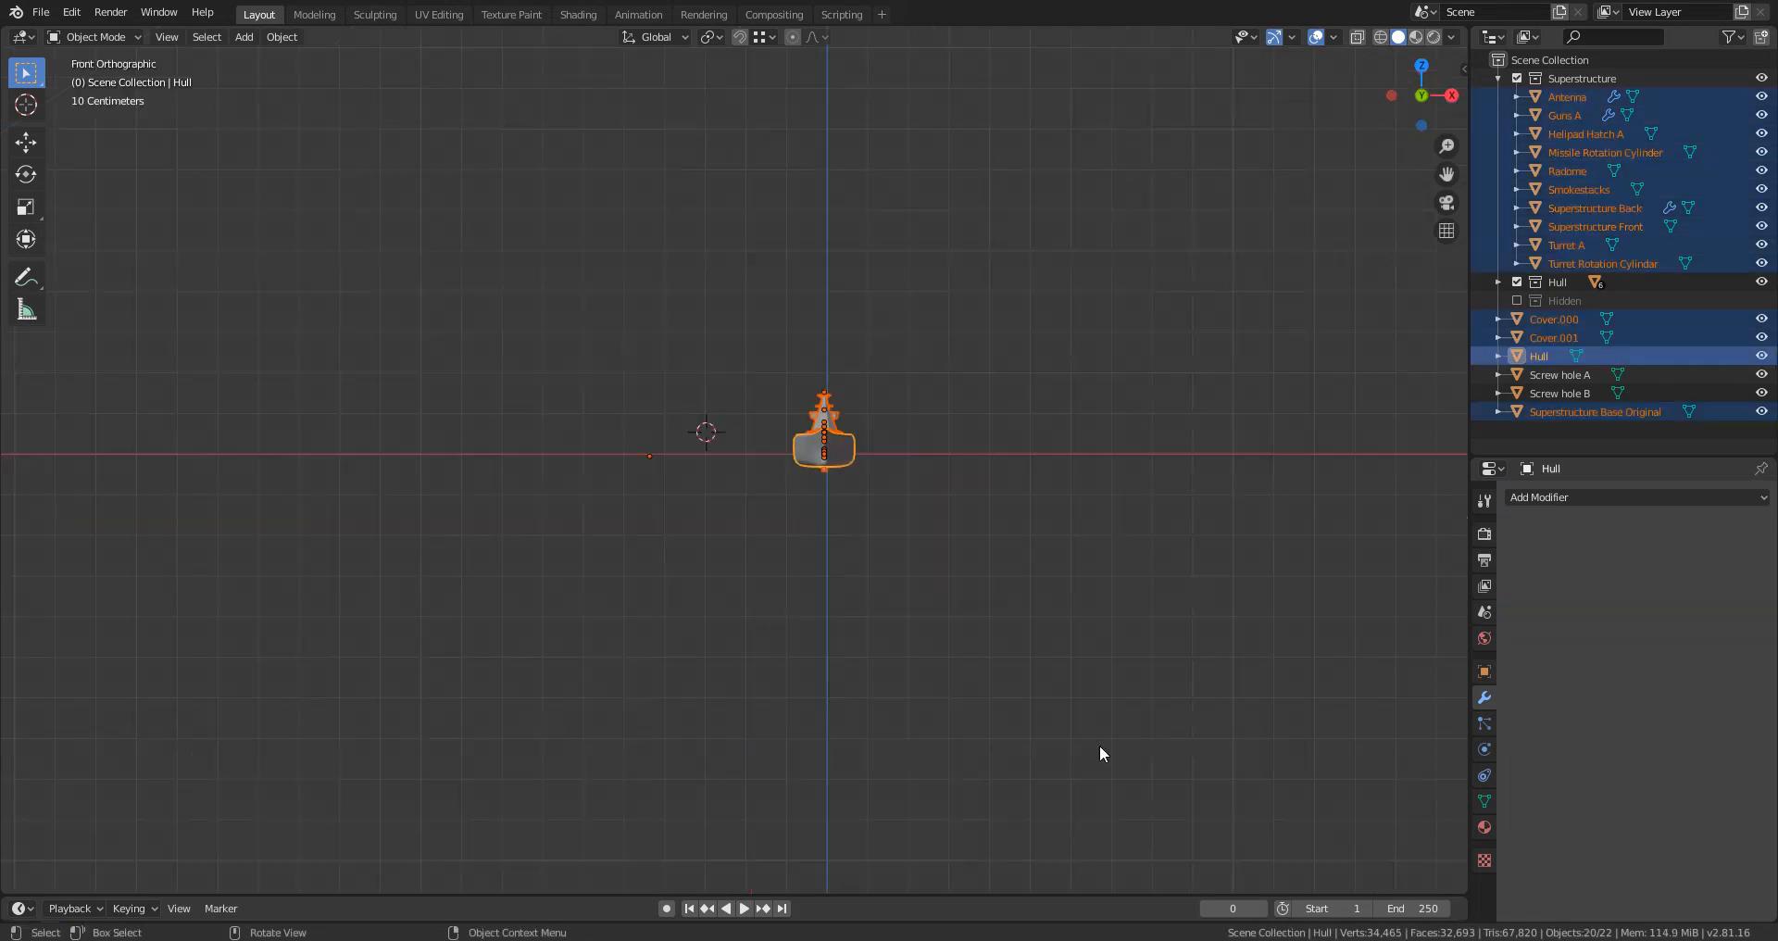
pyautogui.press('KP_3')
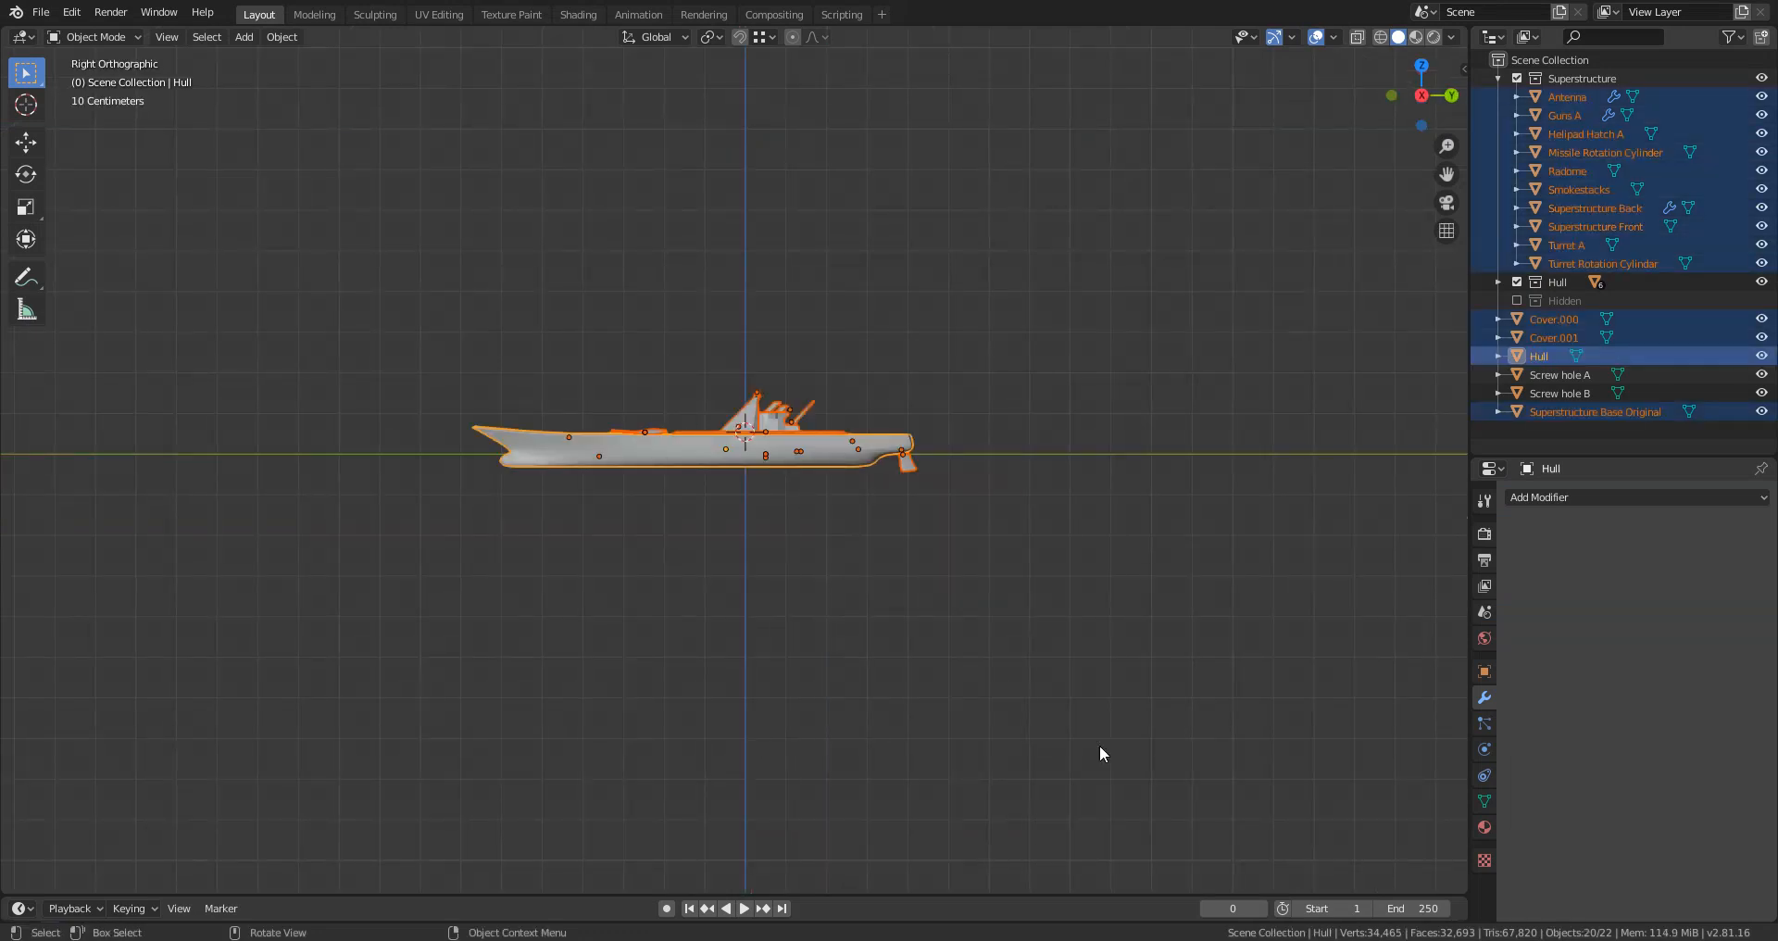
pyautogui.write('s10')
pyautogui.press('Return')
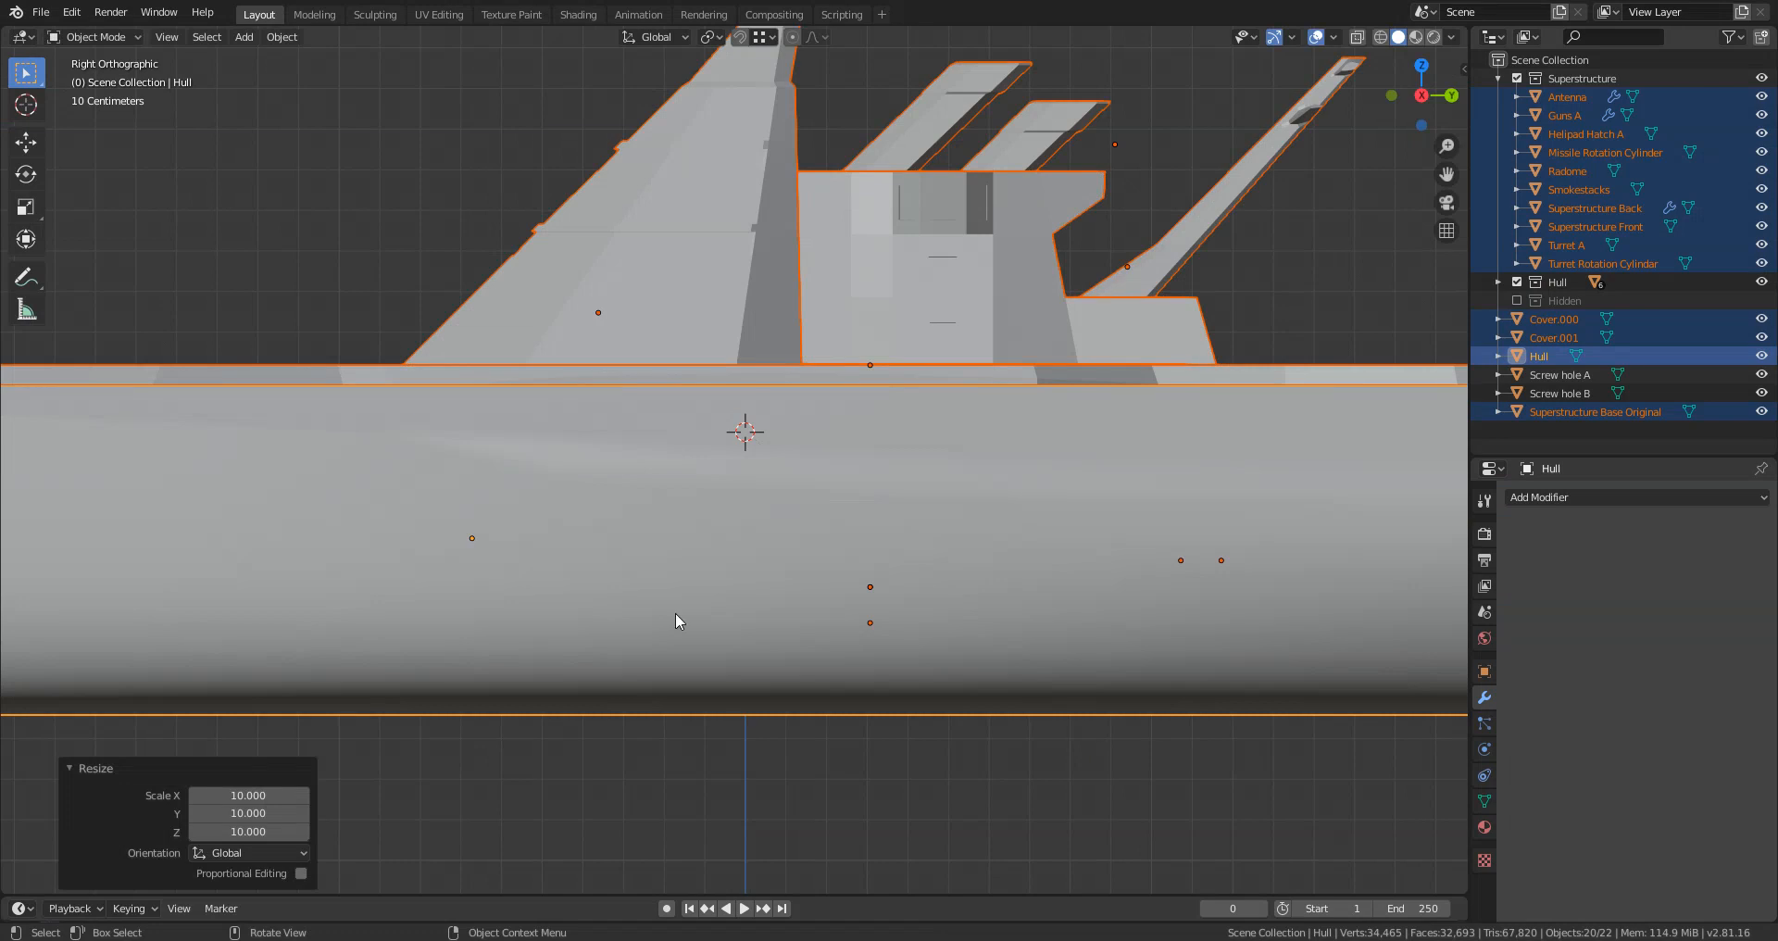
pyautogui.scroll(-10, 679, 619)
pyautogui.click(769, 591)
pyautogui.hotkey('ctrl', 's')
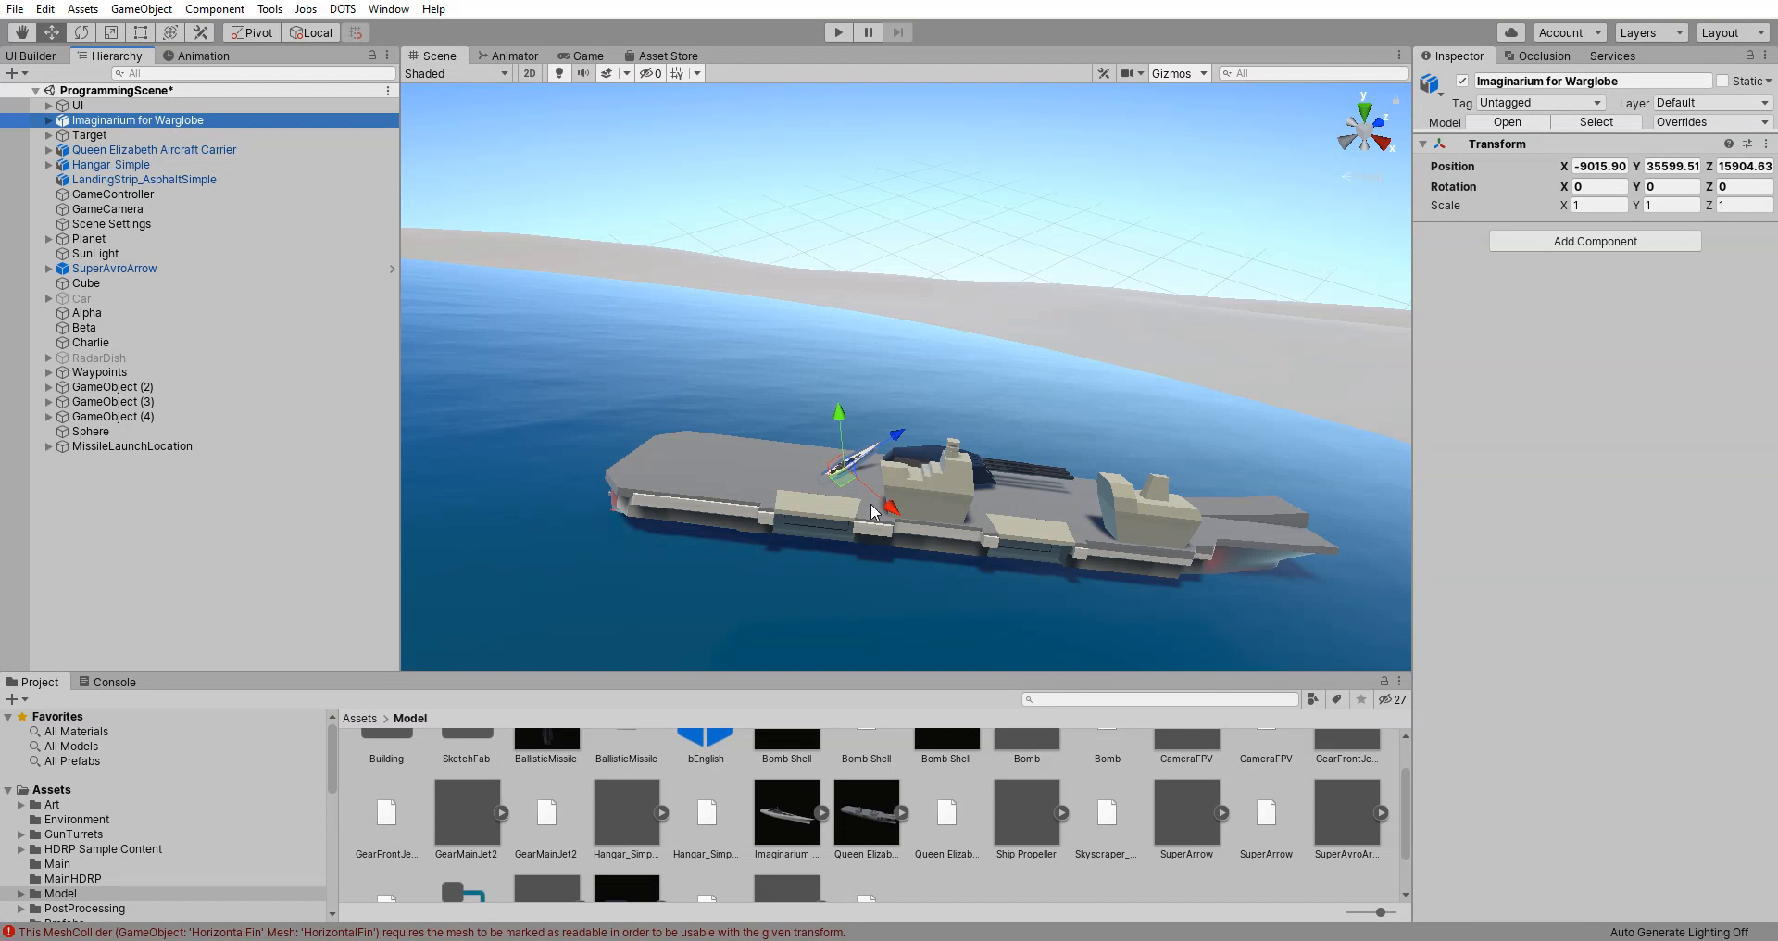
# Step: Return to Unity, place a fresh Imaginarium for Warglobe instance beside the aircraft carrier and delete the earlier one
pyautogui.scroll(-2, 871, 509)
pyautogui.scroll(7, 871, 510)
pyautogui.moveTo(837, 531); pyautogui.dragTo(819, 426, button='middle')
pyautogui.click(791, 810)
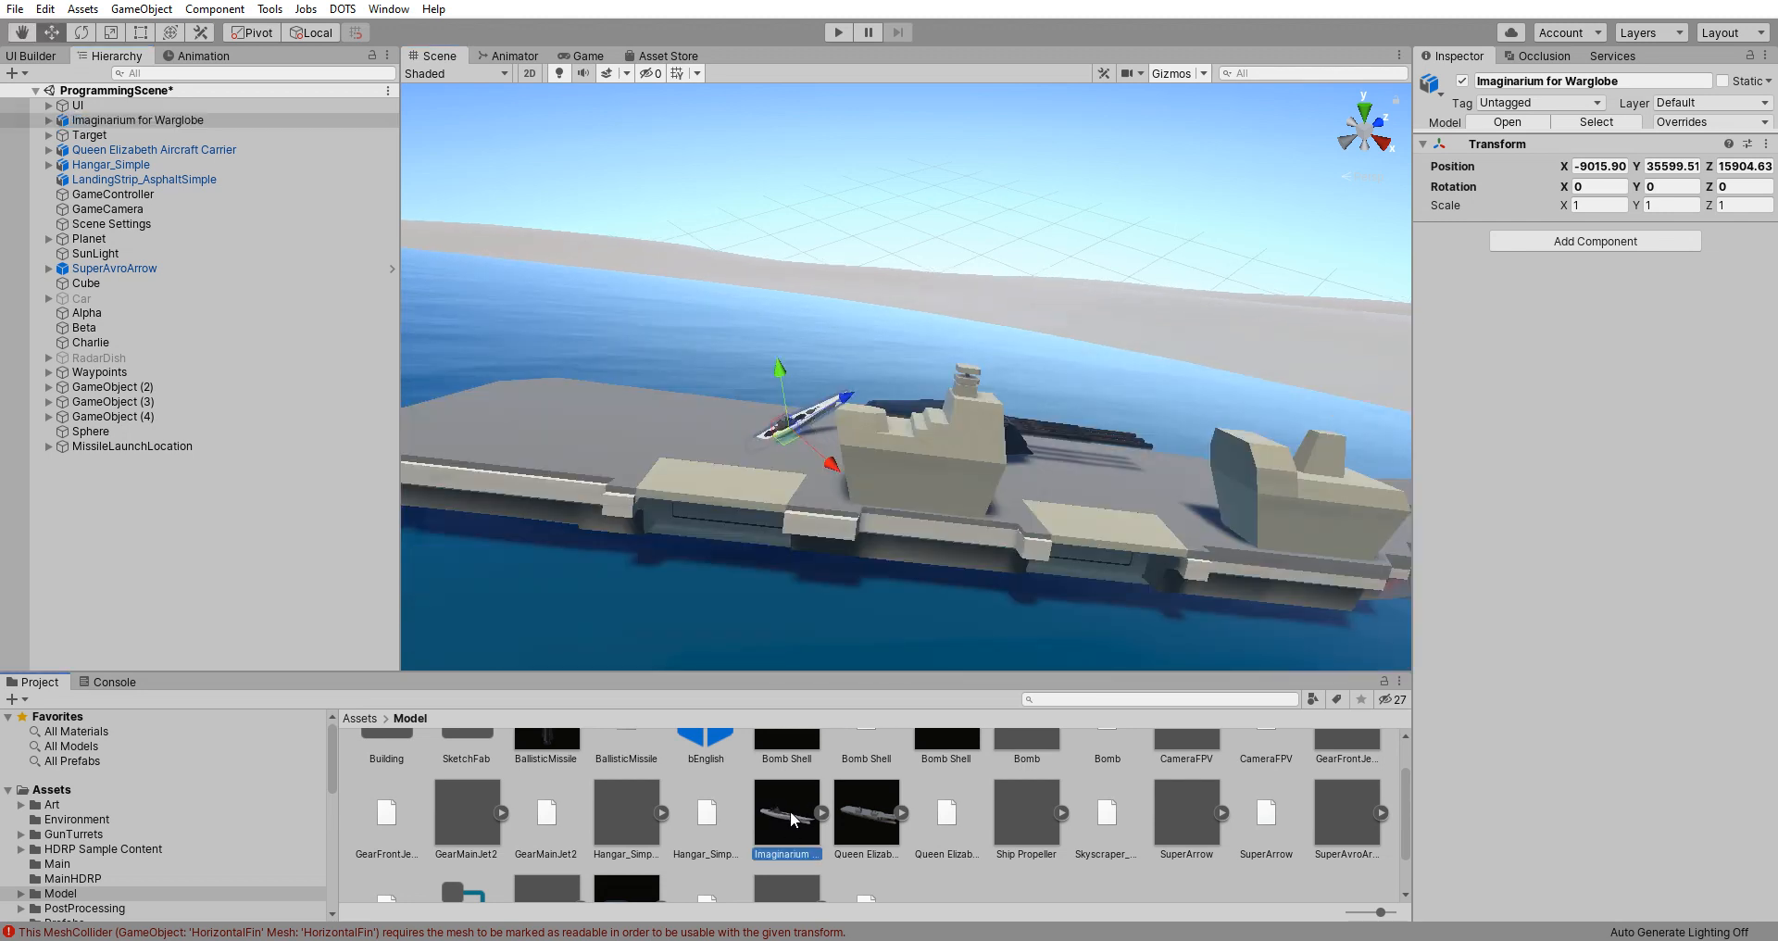
pyautogui.moveTo(790, 809); pyautogui.dragTo(907, 546)
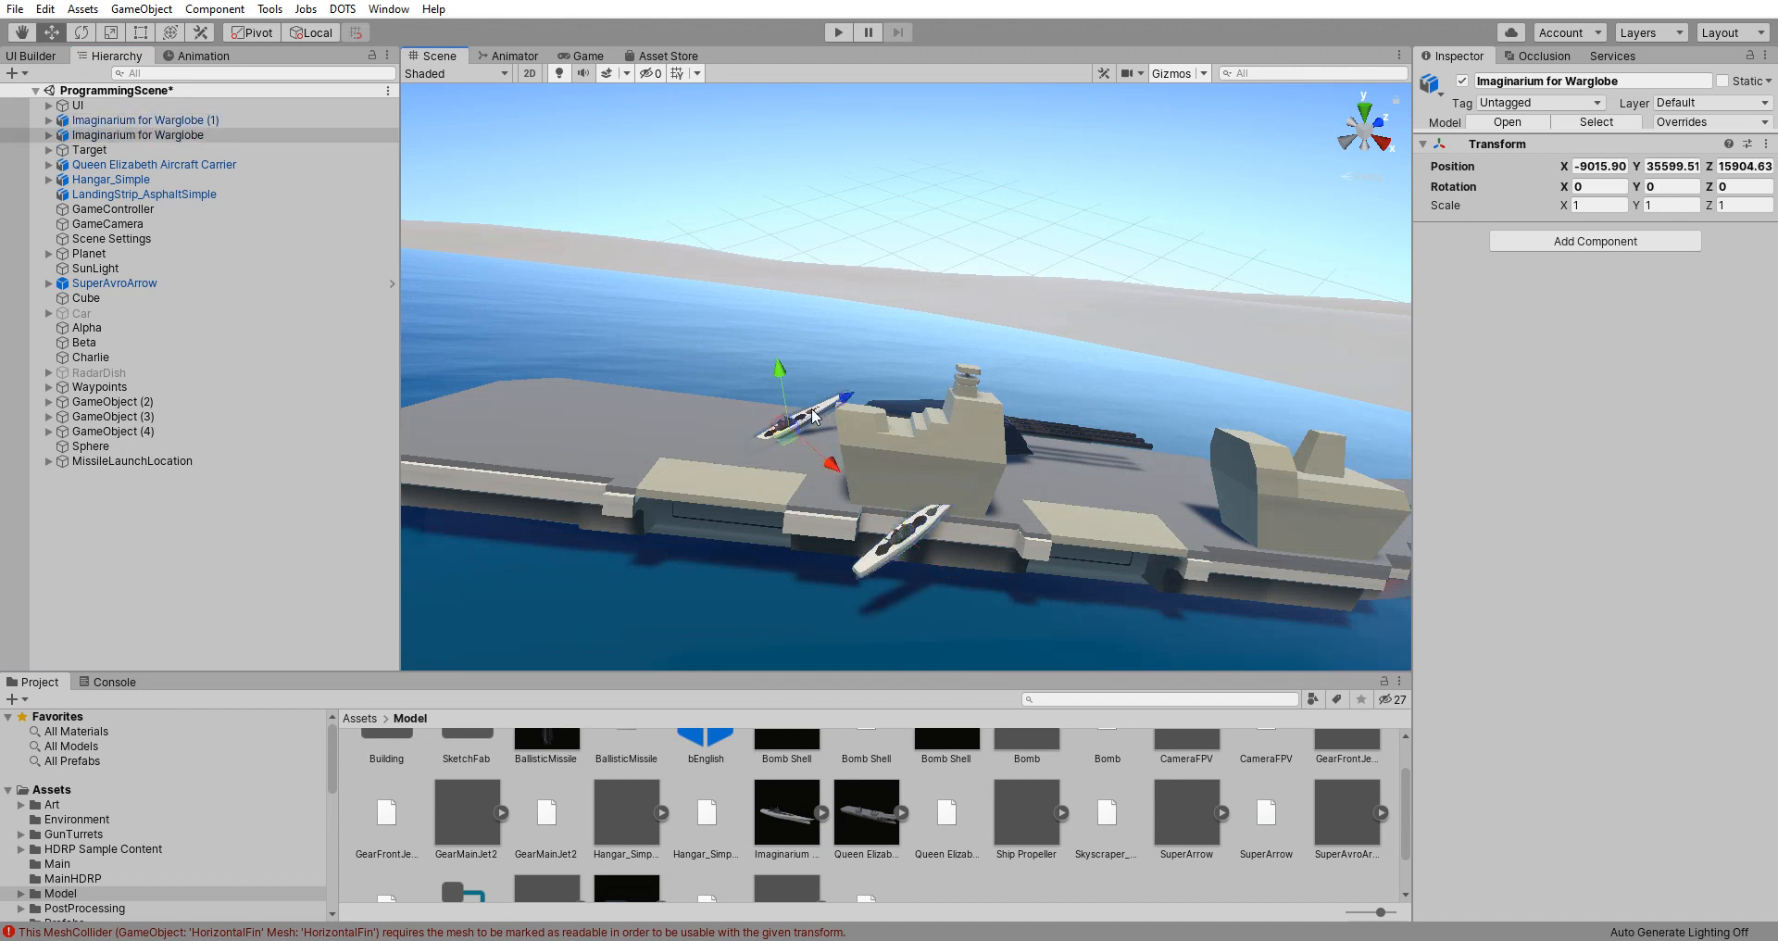
pyautogui.press('Delete')
pyautogui.click(909, 551)
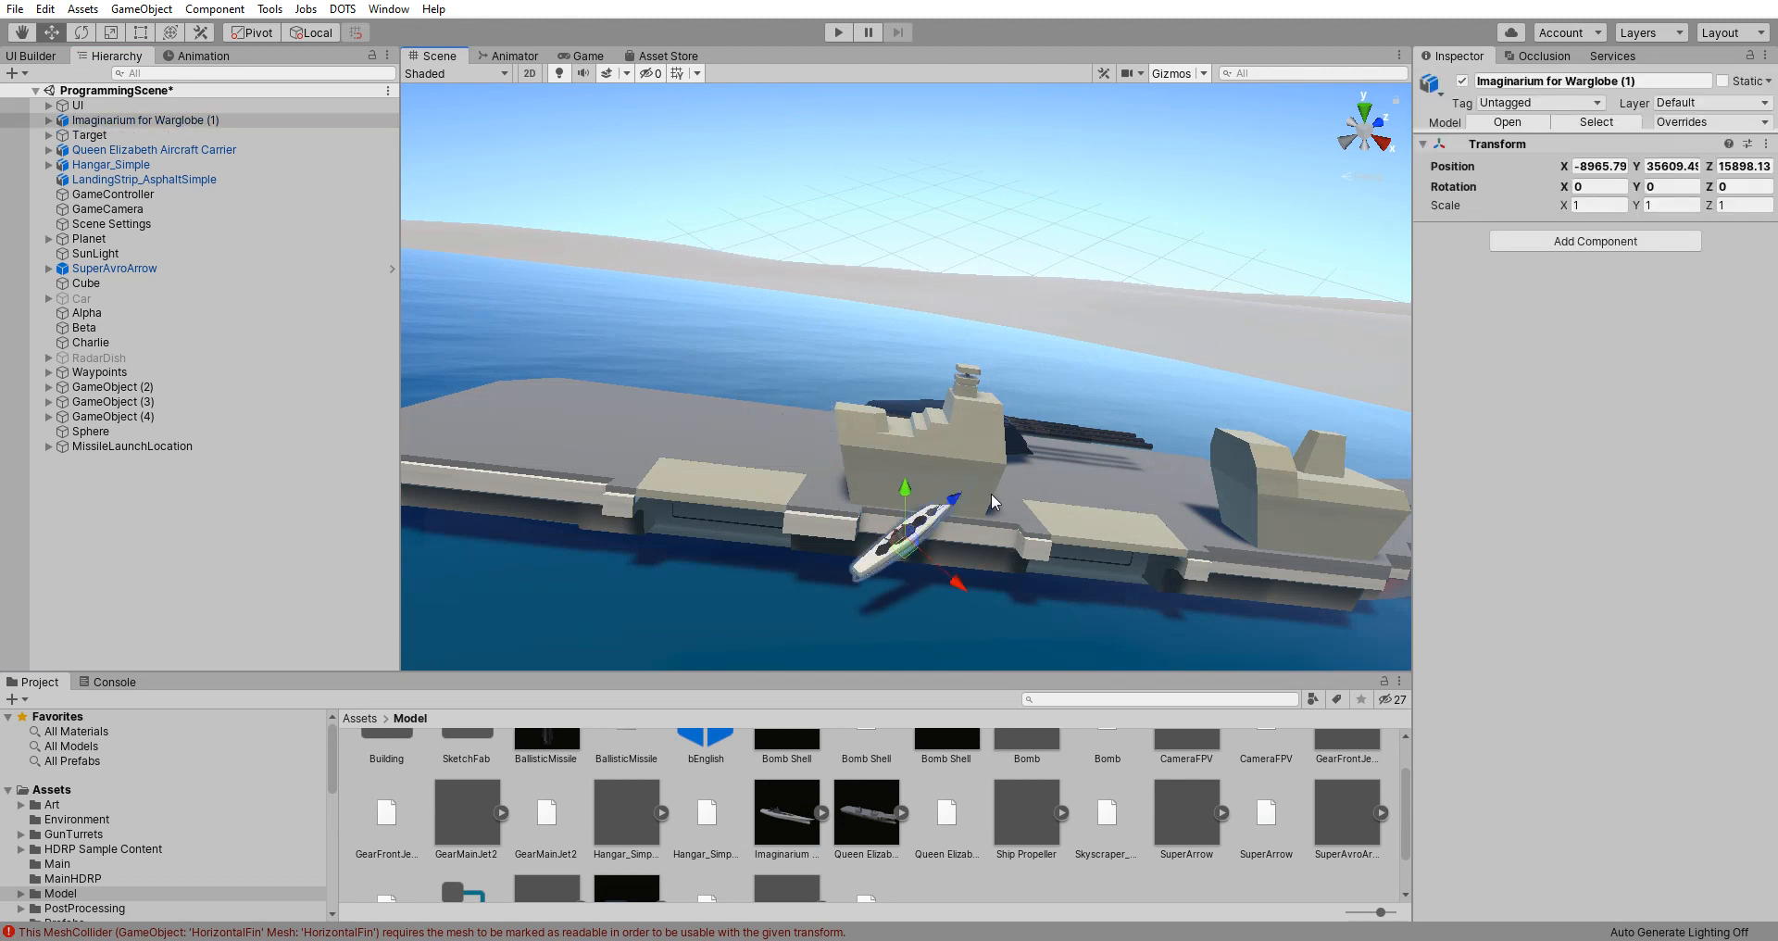
# Step: Set the Imaginarium for Warglobe model's import scale factor to 10 and apply the import settings
pyautogui.click(791, 808)
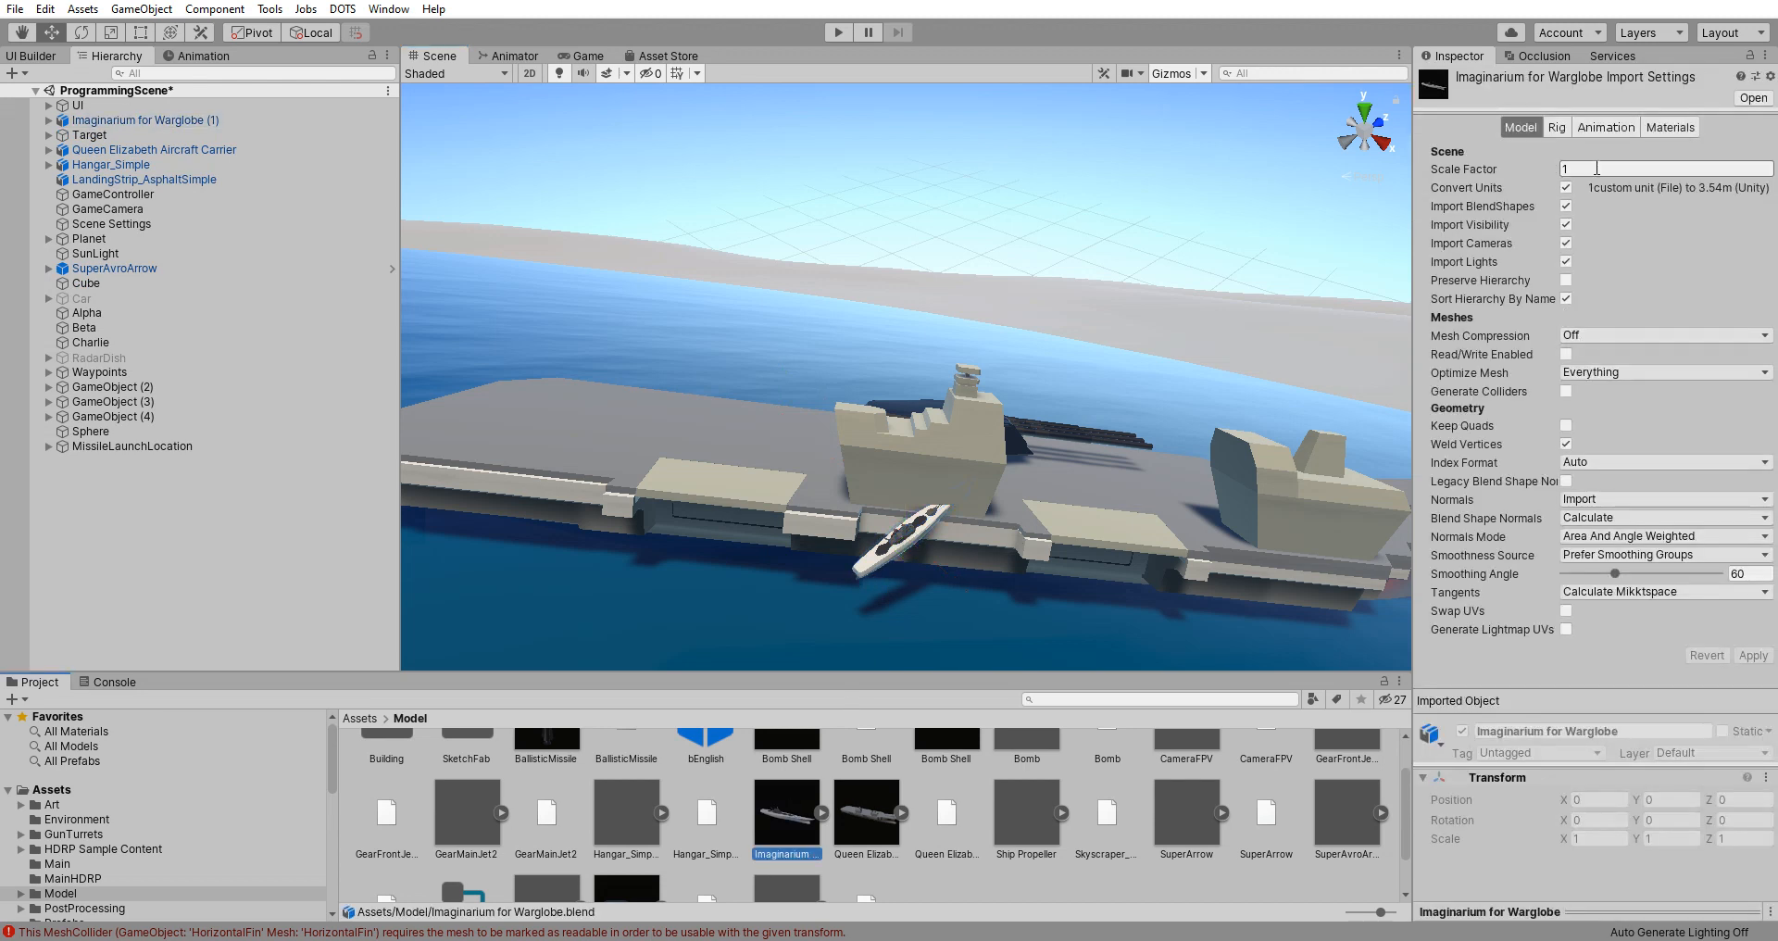
pyautogui.click(1596, 168)
pyautogui.write('0')
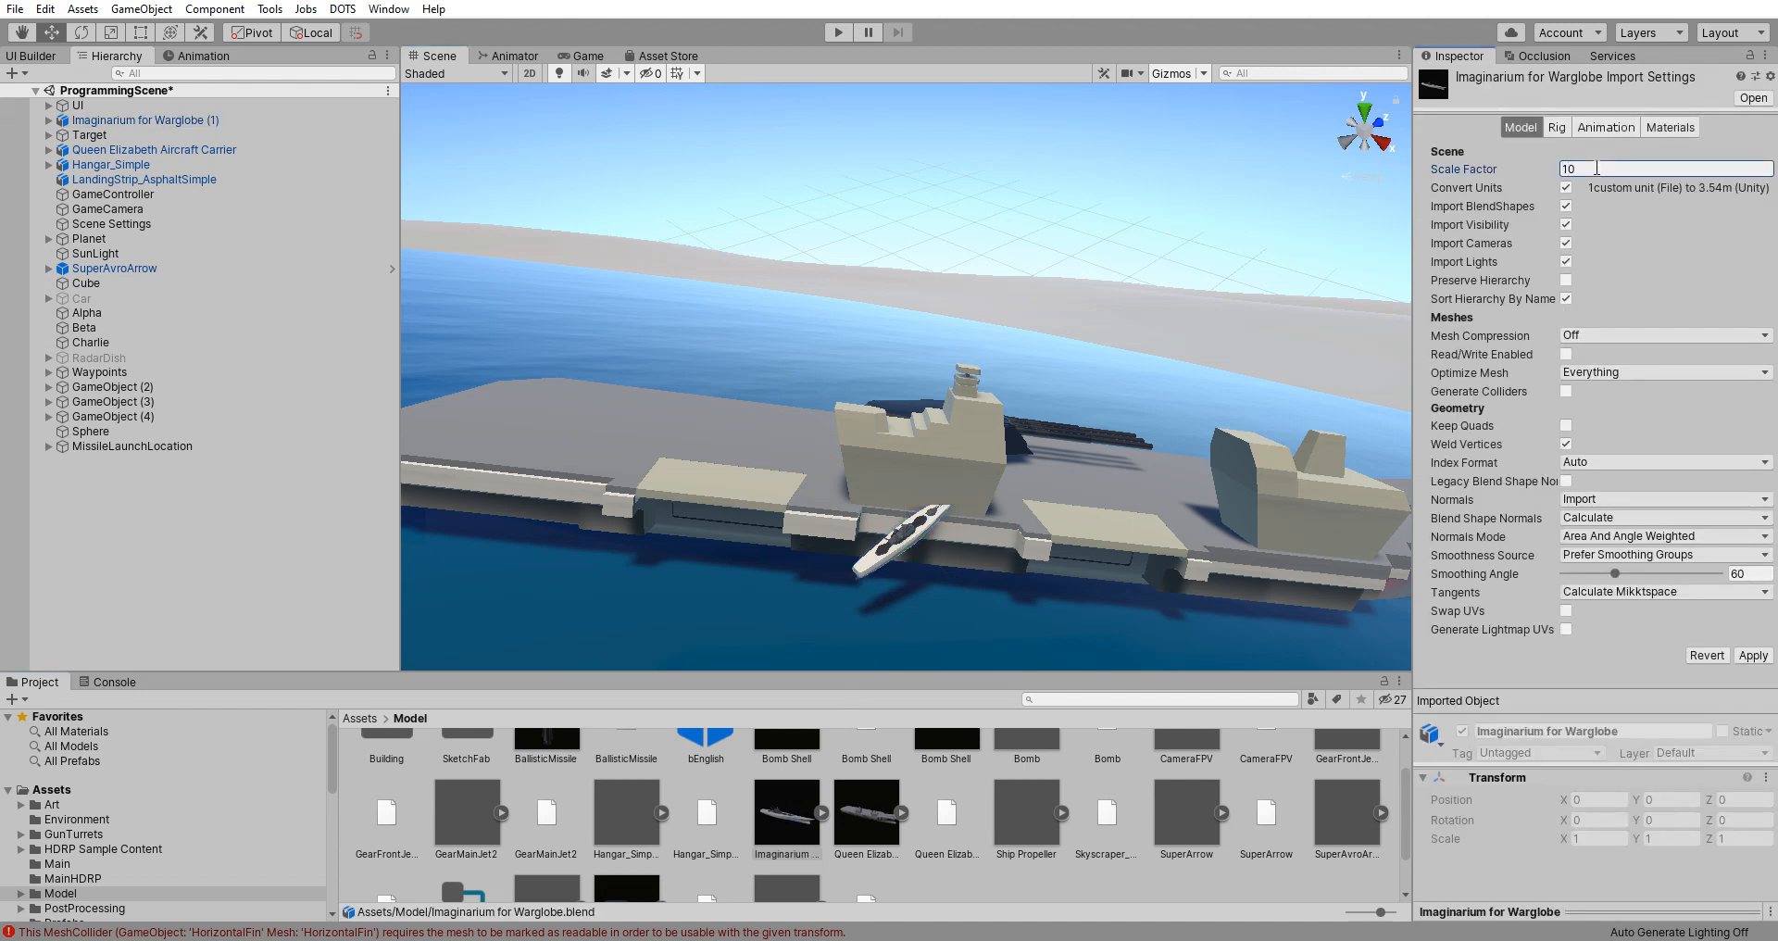
pyautogui.click(893, 565)
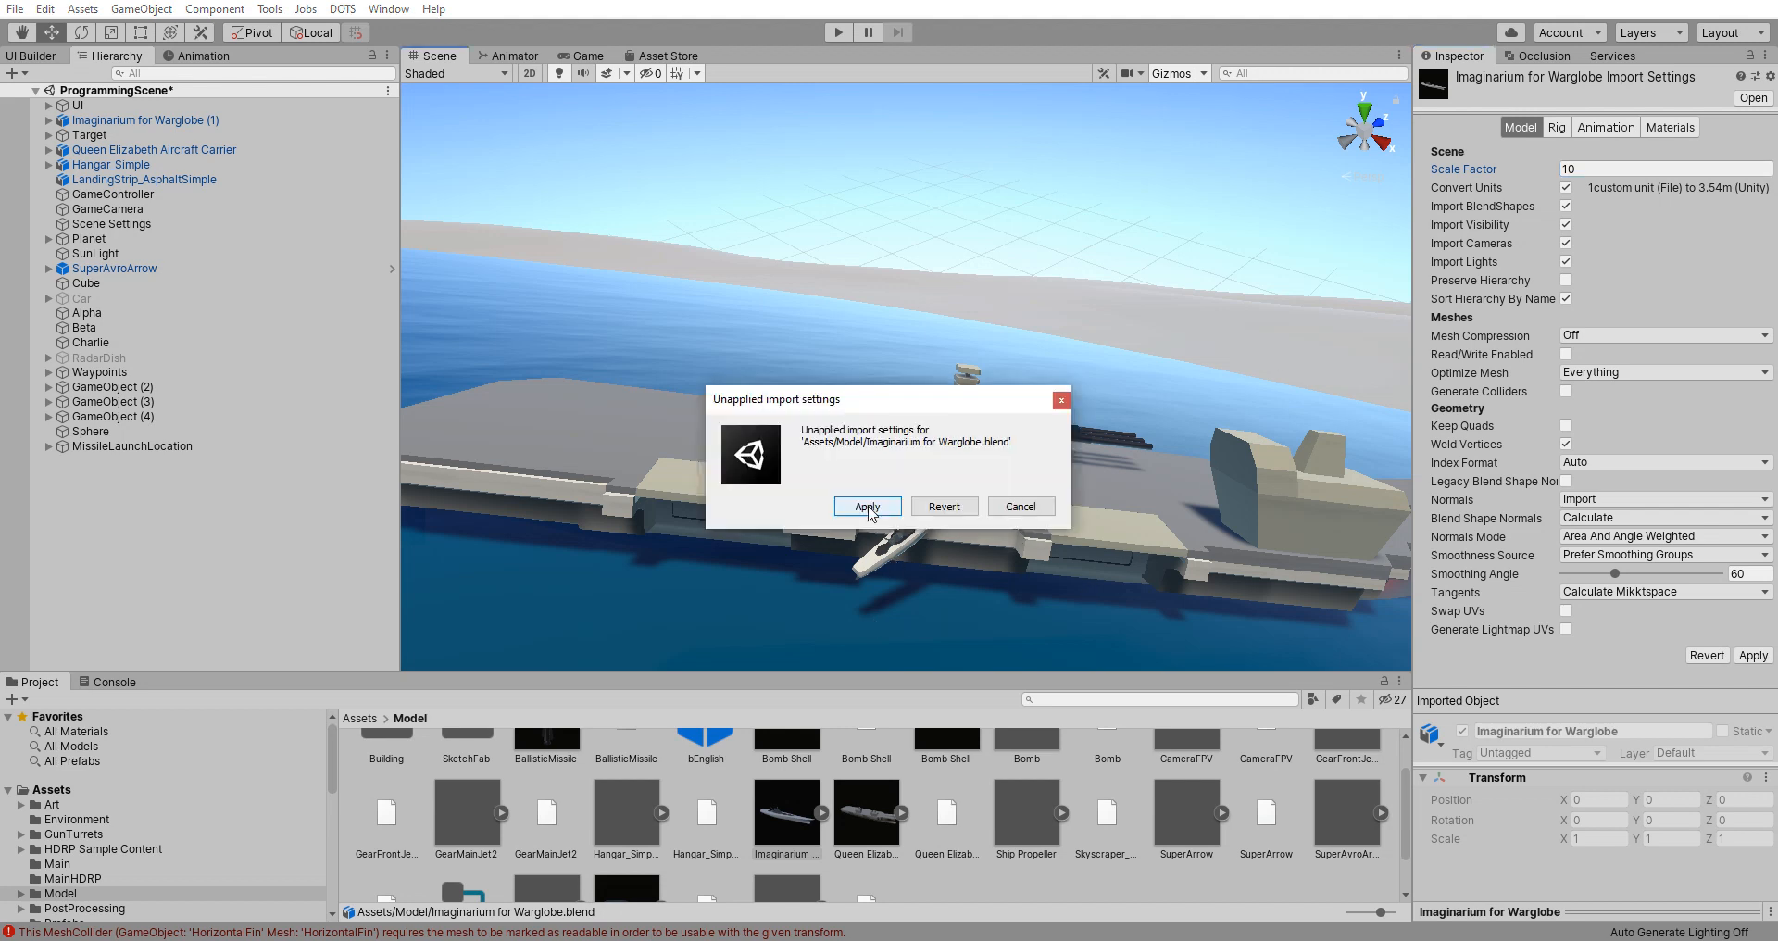
pyautogui.click(868, 507)
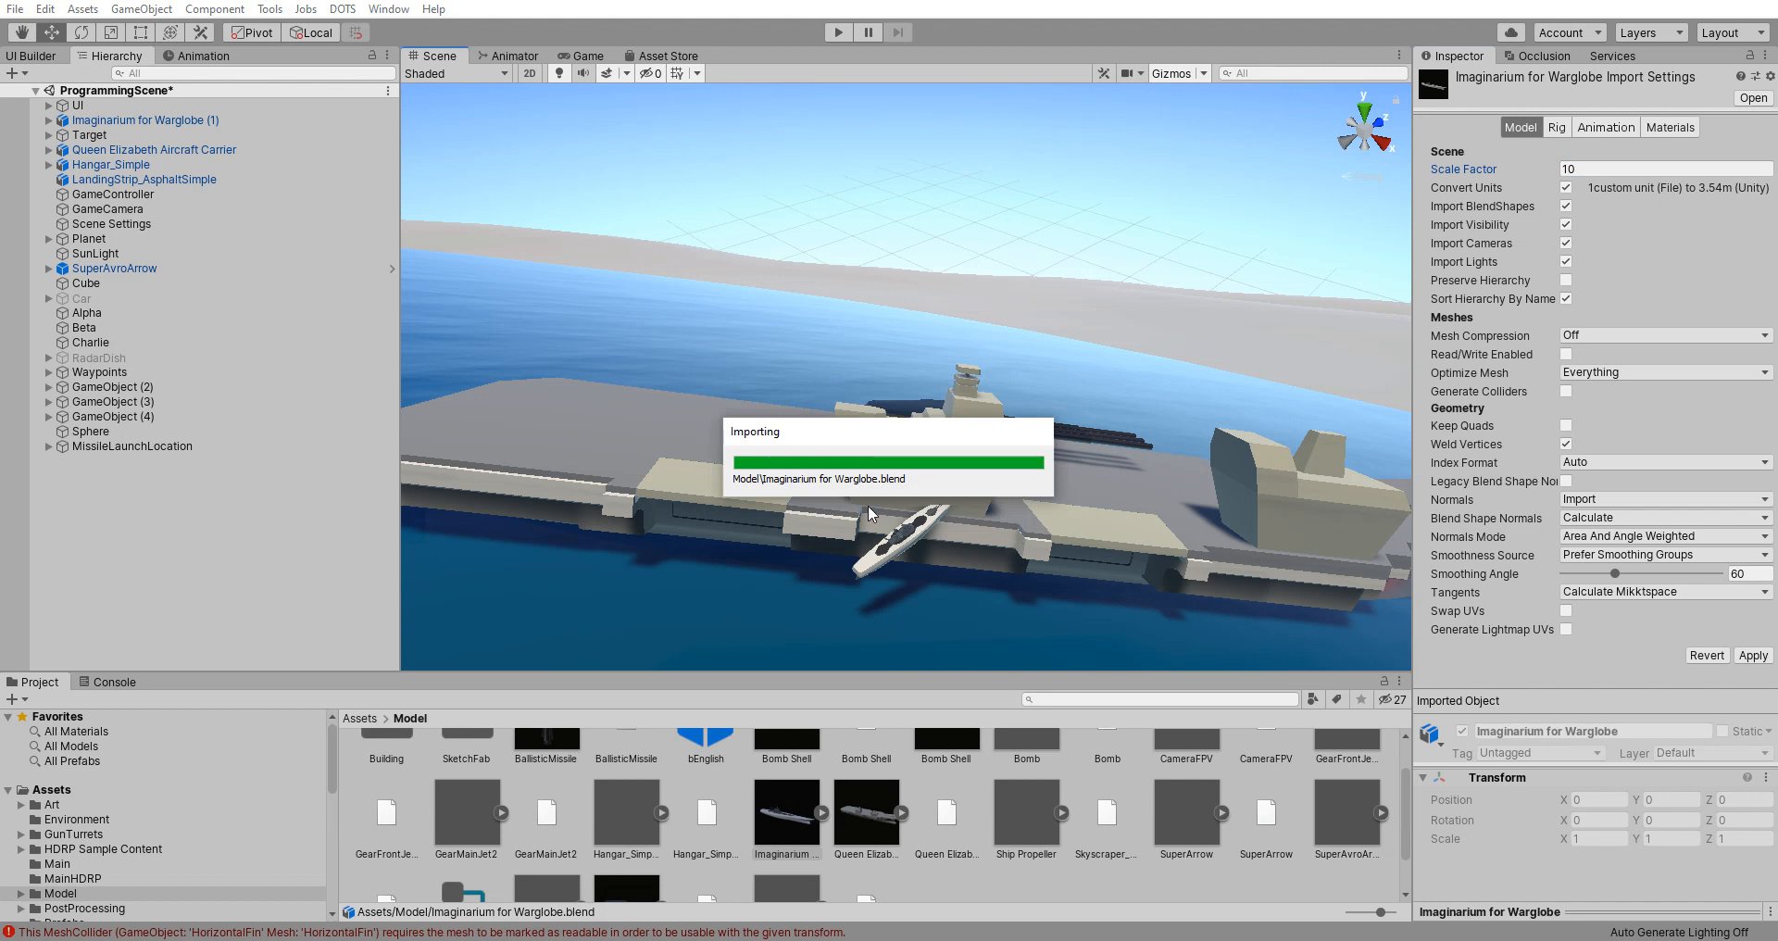
pyautogui.scroll(-5, 887, 518)
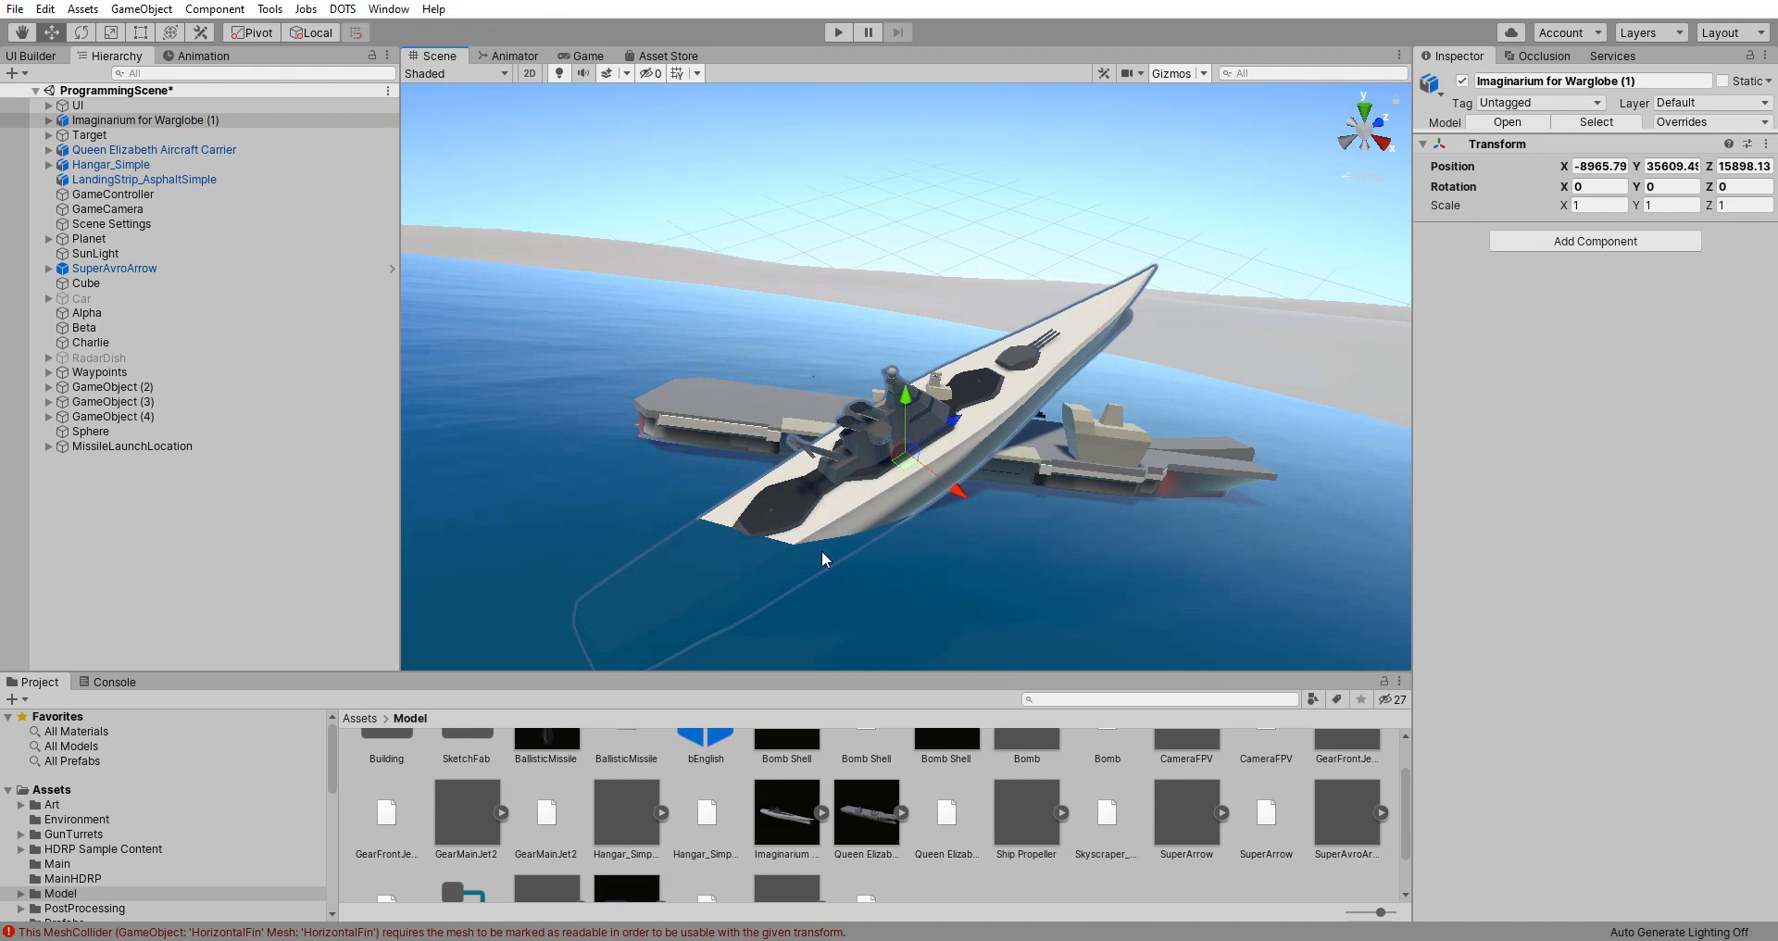
# Step: Switch the transform handle to Center and raise the warship above the aircraft carrier to a Y position of about 35658.8
pyautogui.press('z')
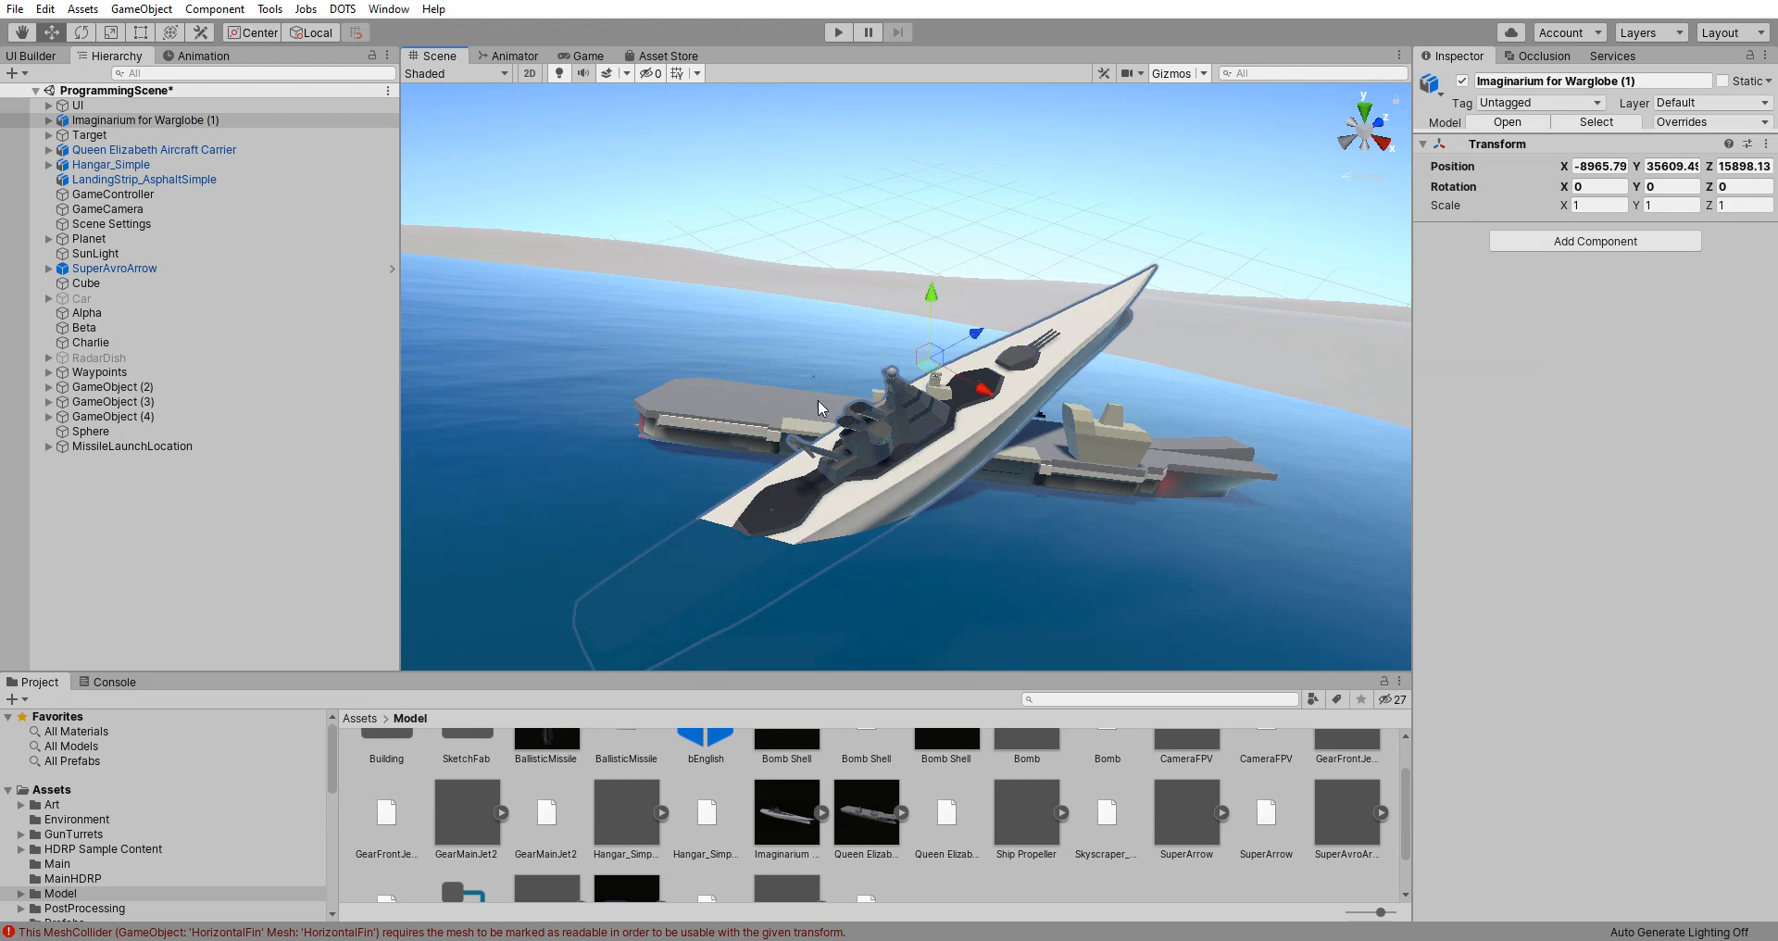
pyautogui.click(105, 121)
pyautogui.click(49, 122)
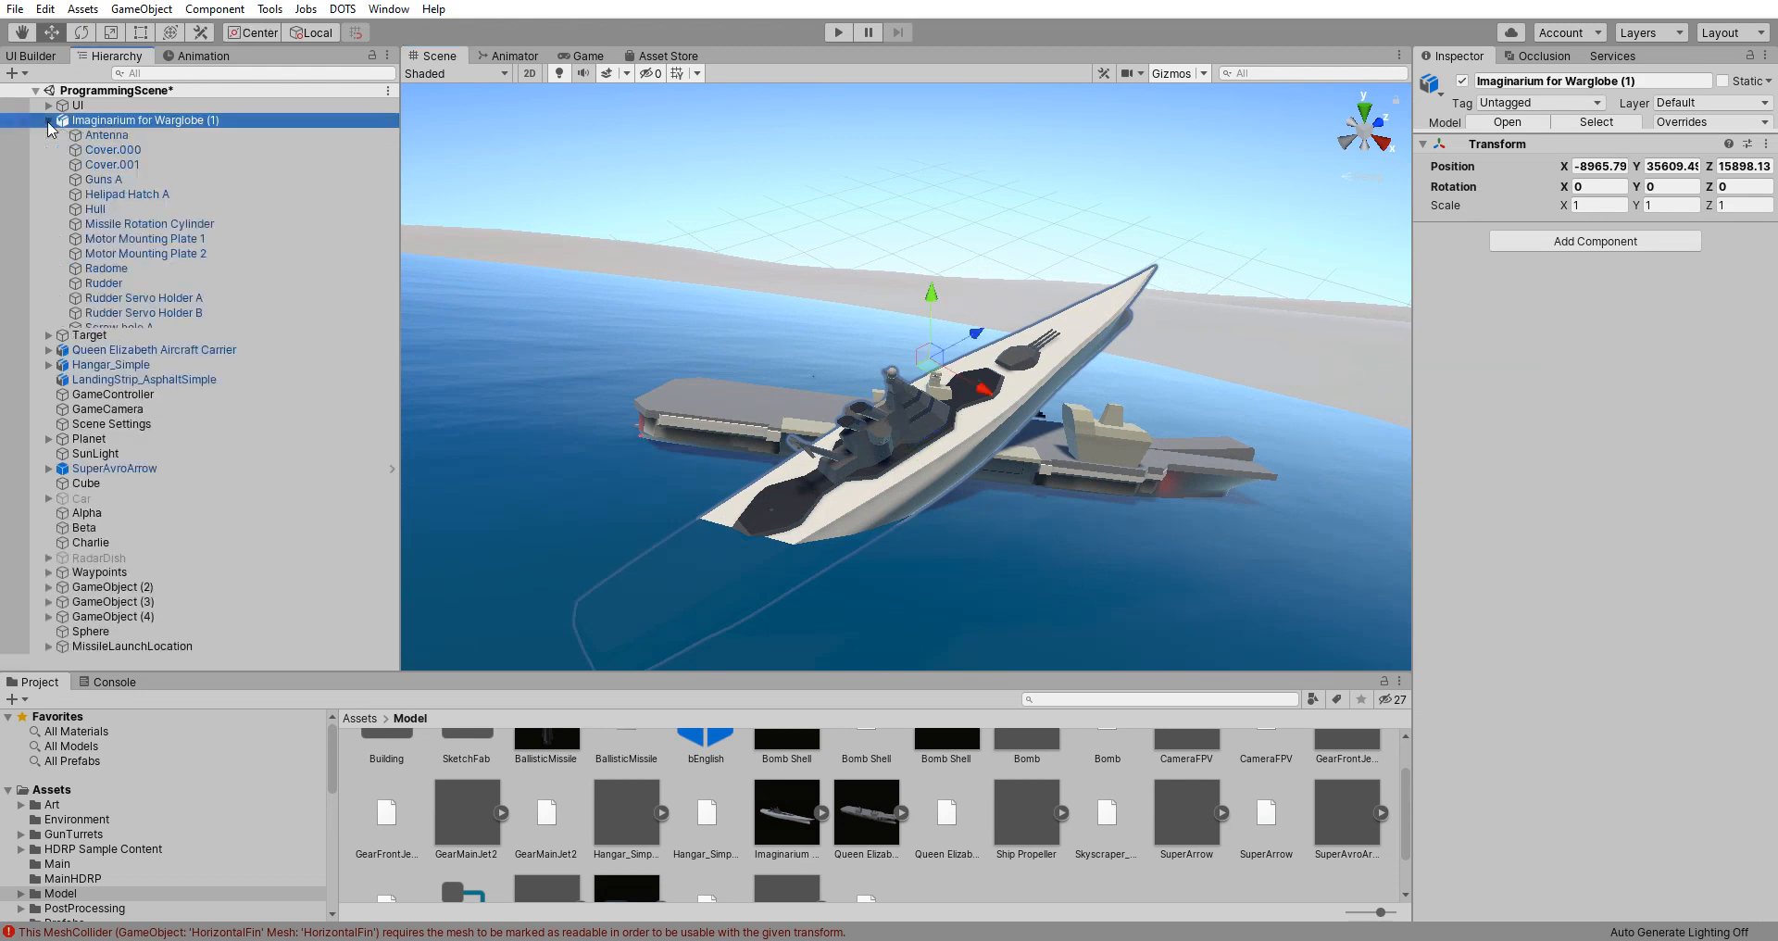
pyautogui.click(49, 121)
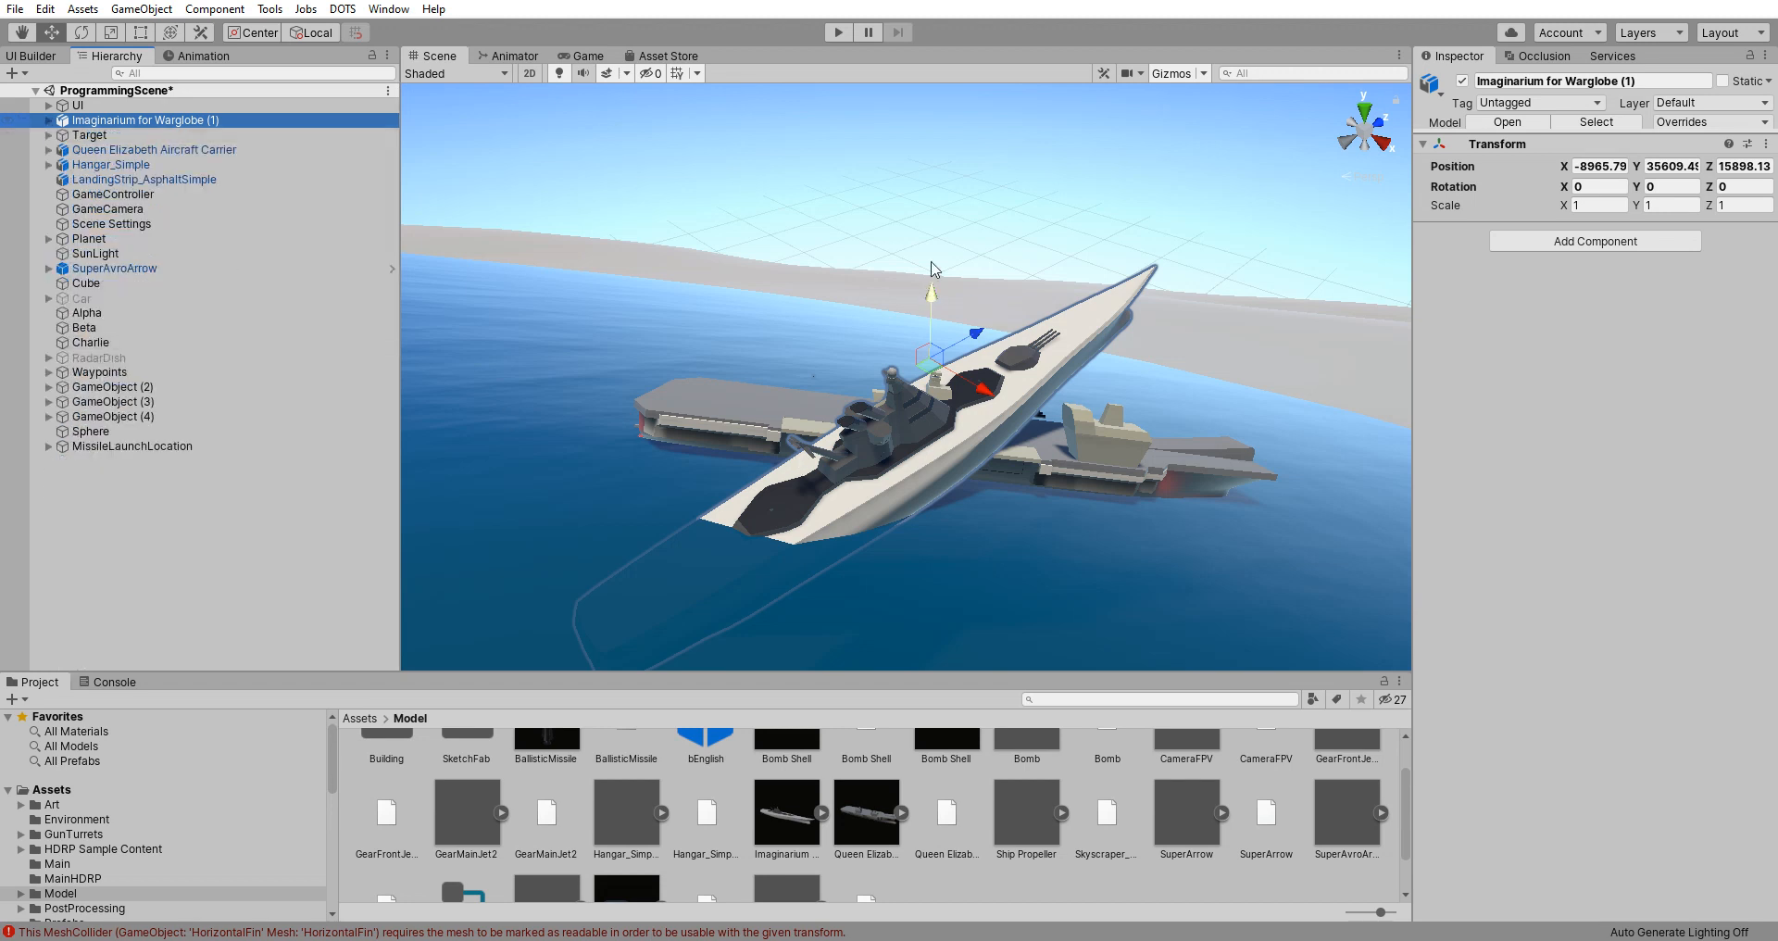
pyautogui.moveTo(932, 268); pyautogui.dragTo(916, 194)
# Step: Inspect the warship up close in Unity, switch to Blender to examine it from above and in perspective, and select the Hull
pyautogui.scroll(5, 720, 269)
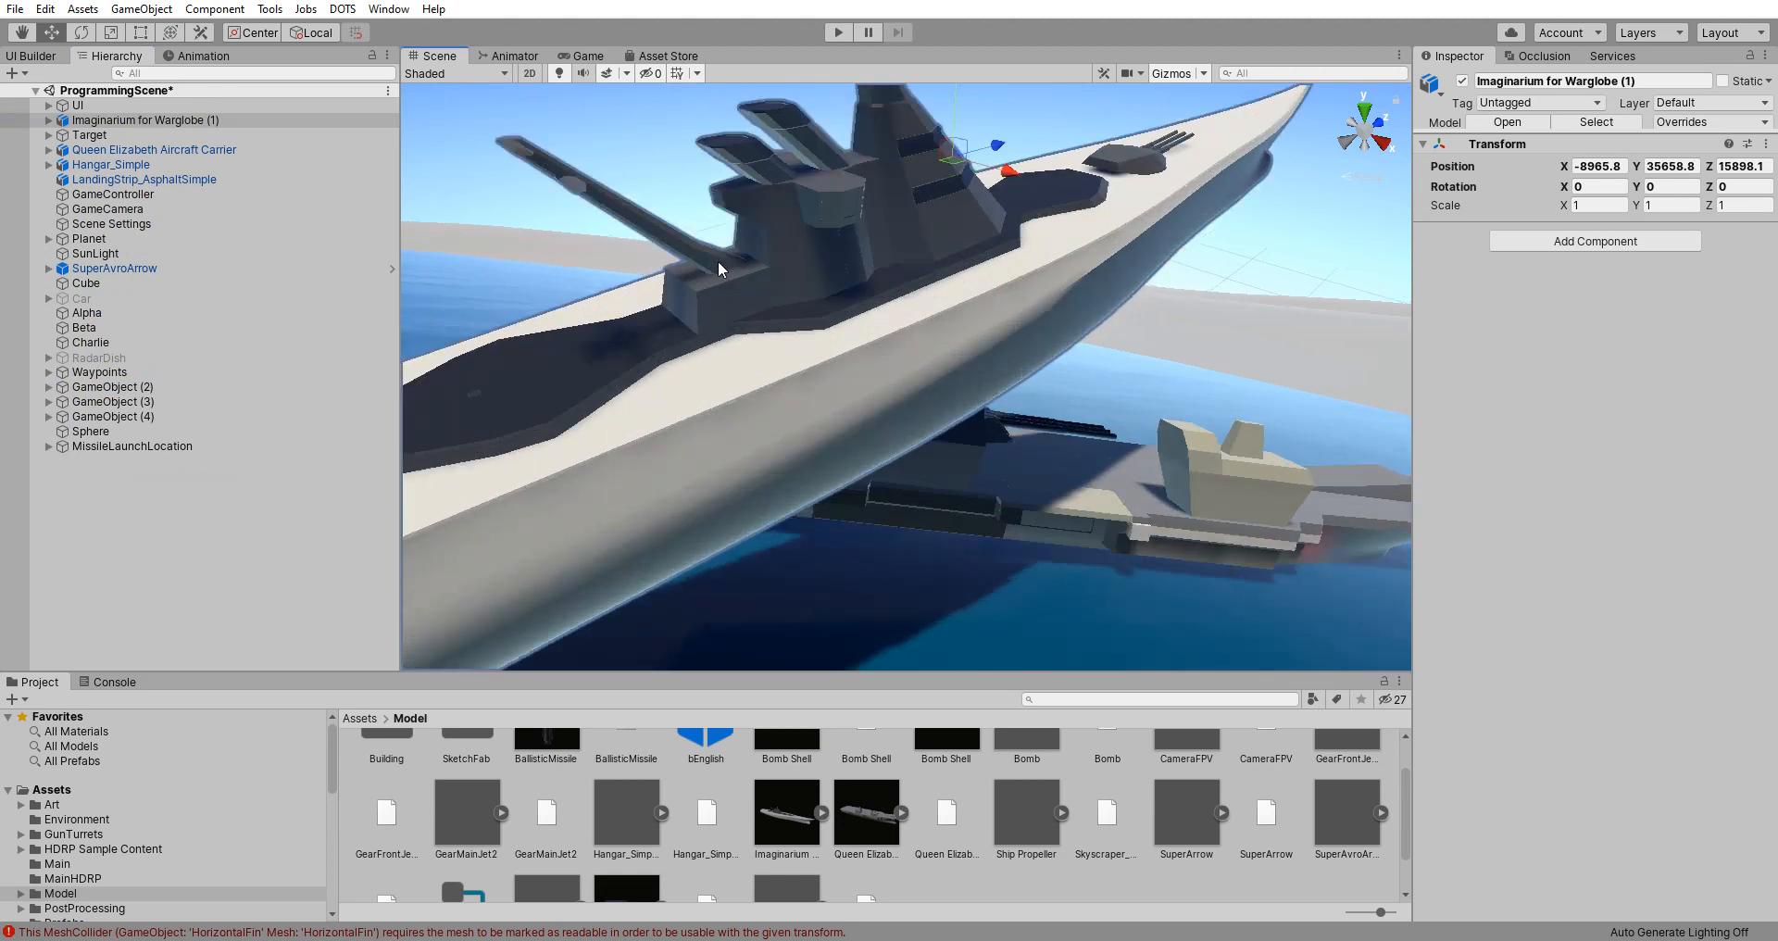
pyautogui.moveTo(721, 268); pyautogui.dragTo(880, 451, button='middle')
pyautogui.scroll(6, 827, 372)
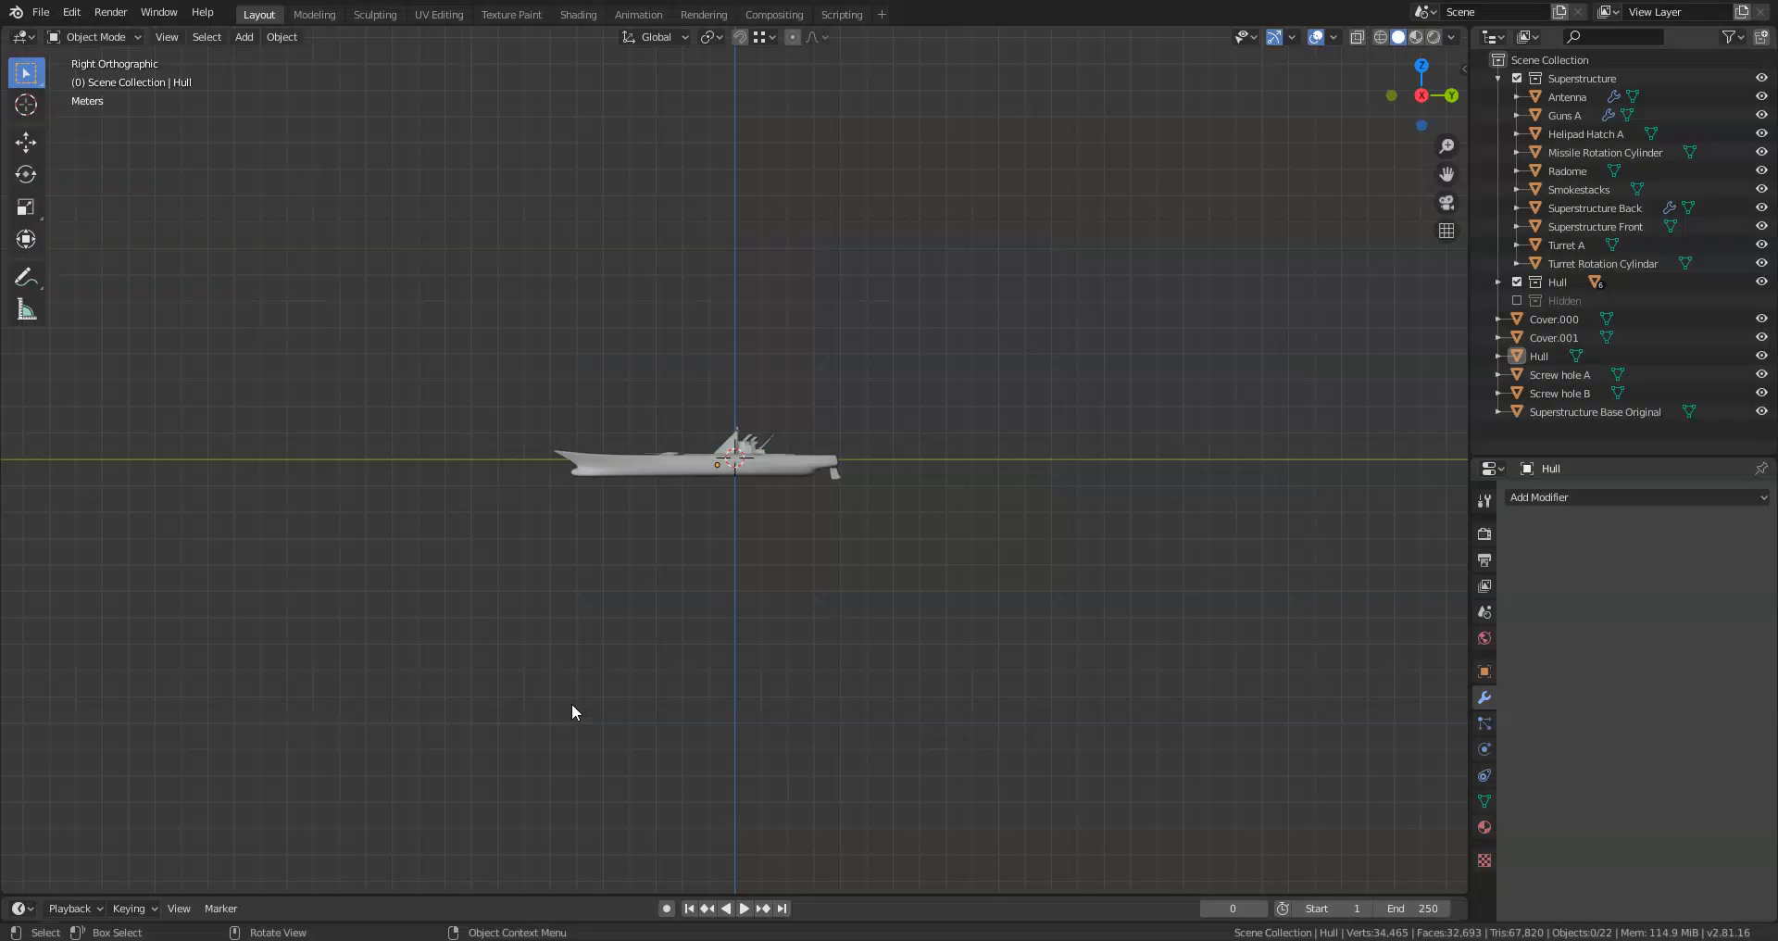
pyautogui.scroll(-5, 838, 469)
pyautogui.moveTo(838, 468); pyautogui.dragTo(537, 684, button='middle')
pyautogui.press('KP_7')
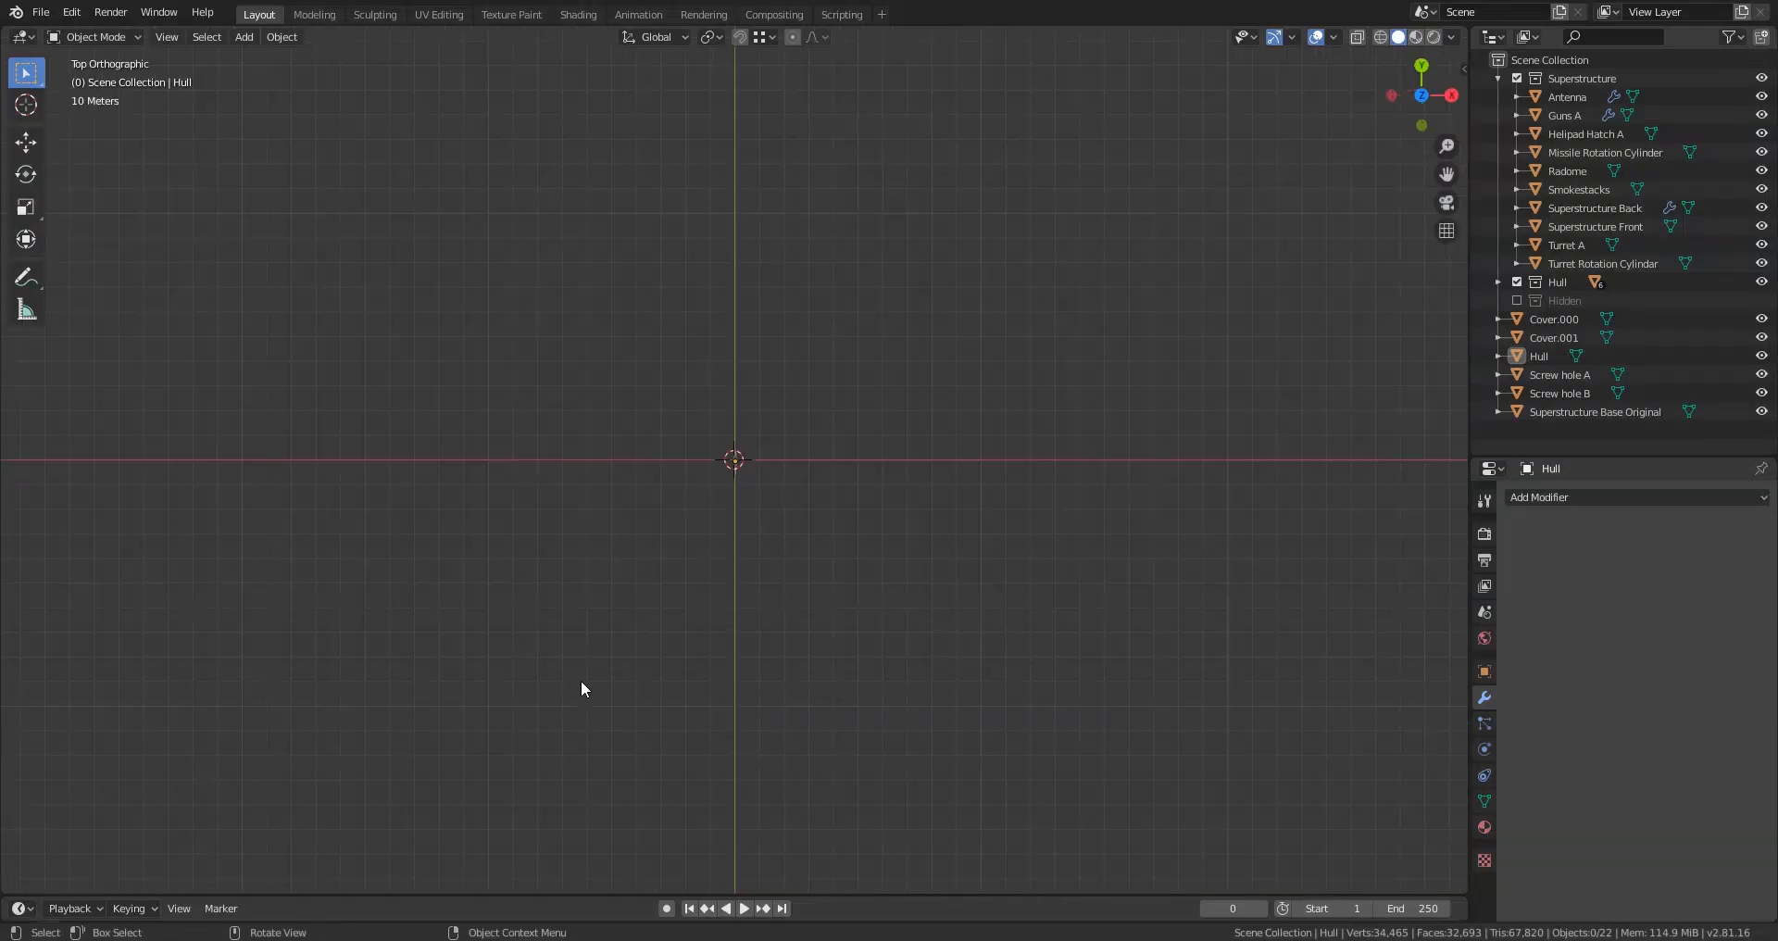
pyautogui.scroll(8, 909, 591)
pyautogui.scroll(-2, 958, 584)
pyautogui.keyDown('shift'); pyautogui.moveTo(892, 545); pyautogui.dragTo(774, 532, button='middle'); pyautogui.keyUp('shift')
pyautogui.moveTo(664, 616); pyautogui.dragTo(855, 639, button='middle')
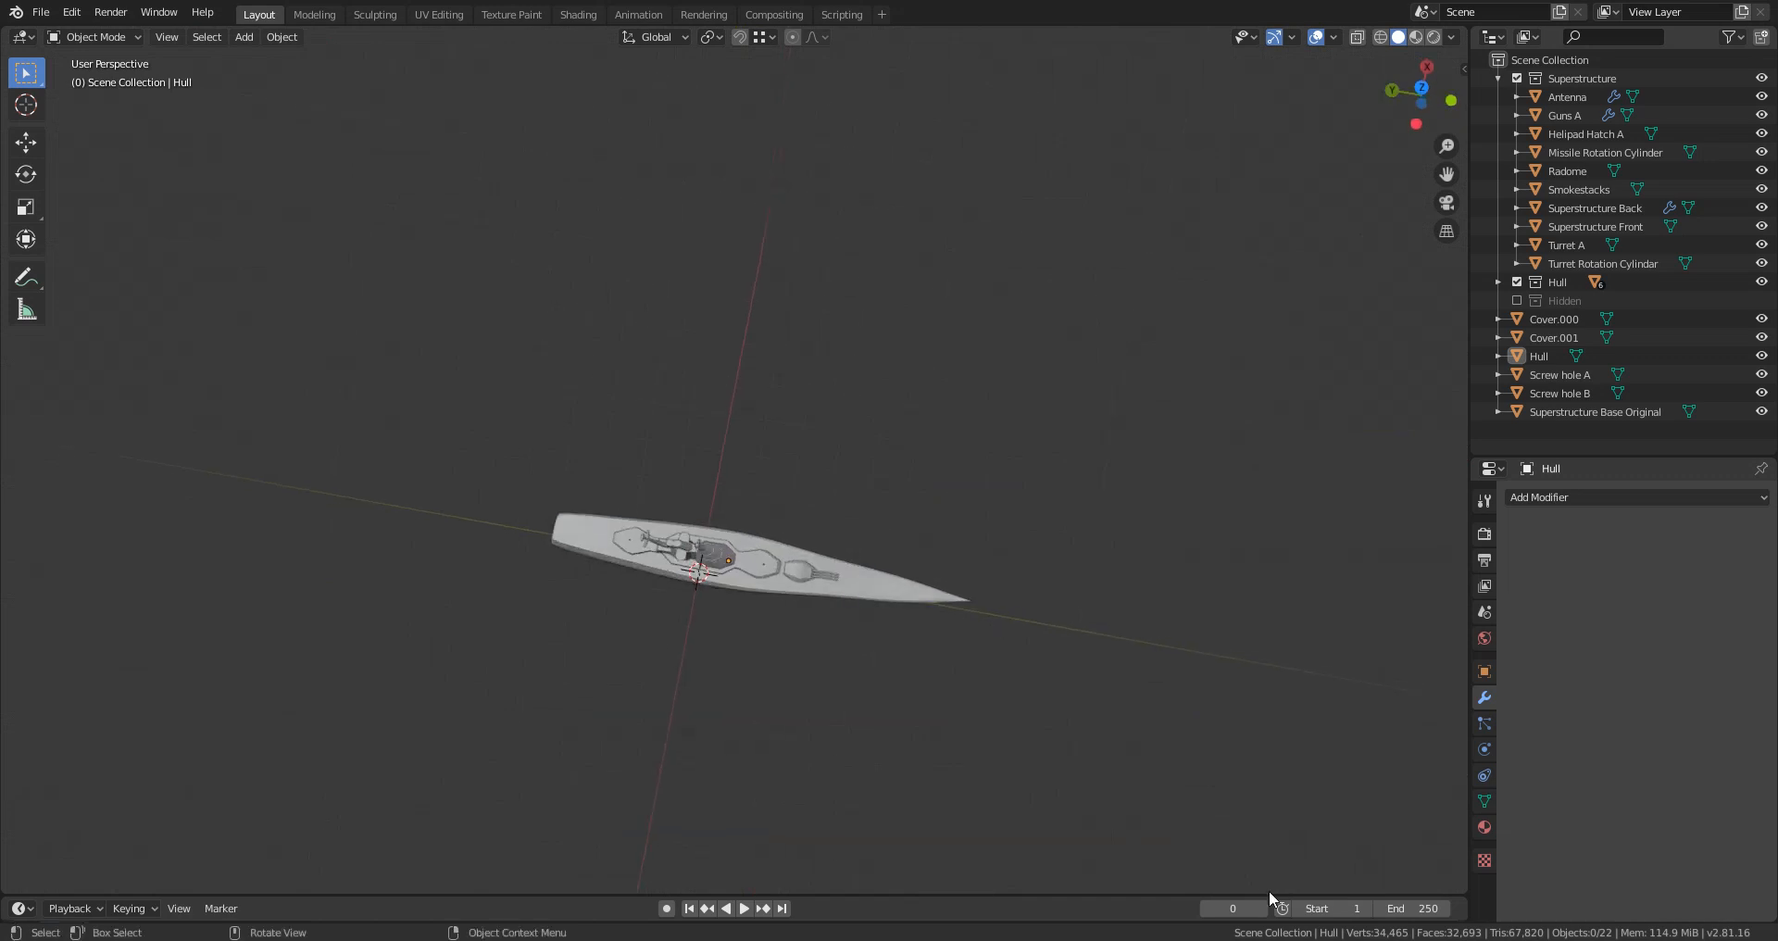
pyautogui.click(858, 600)
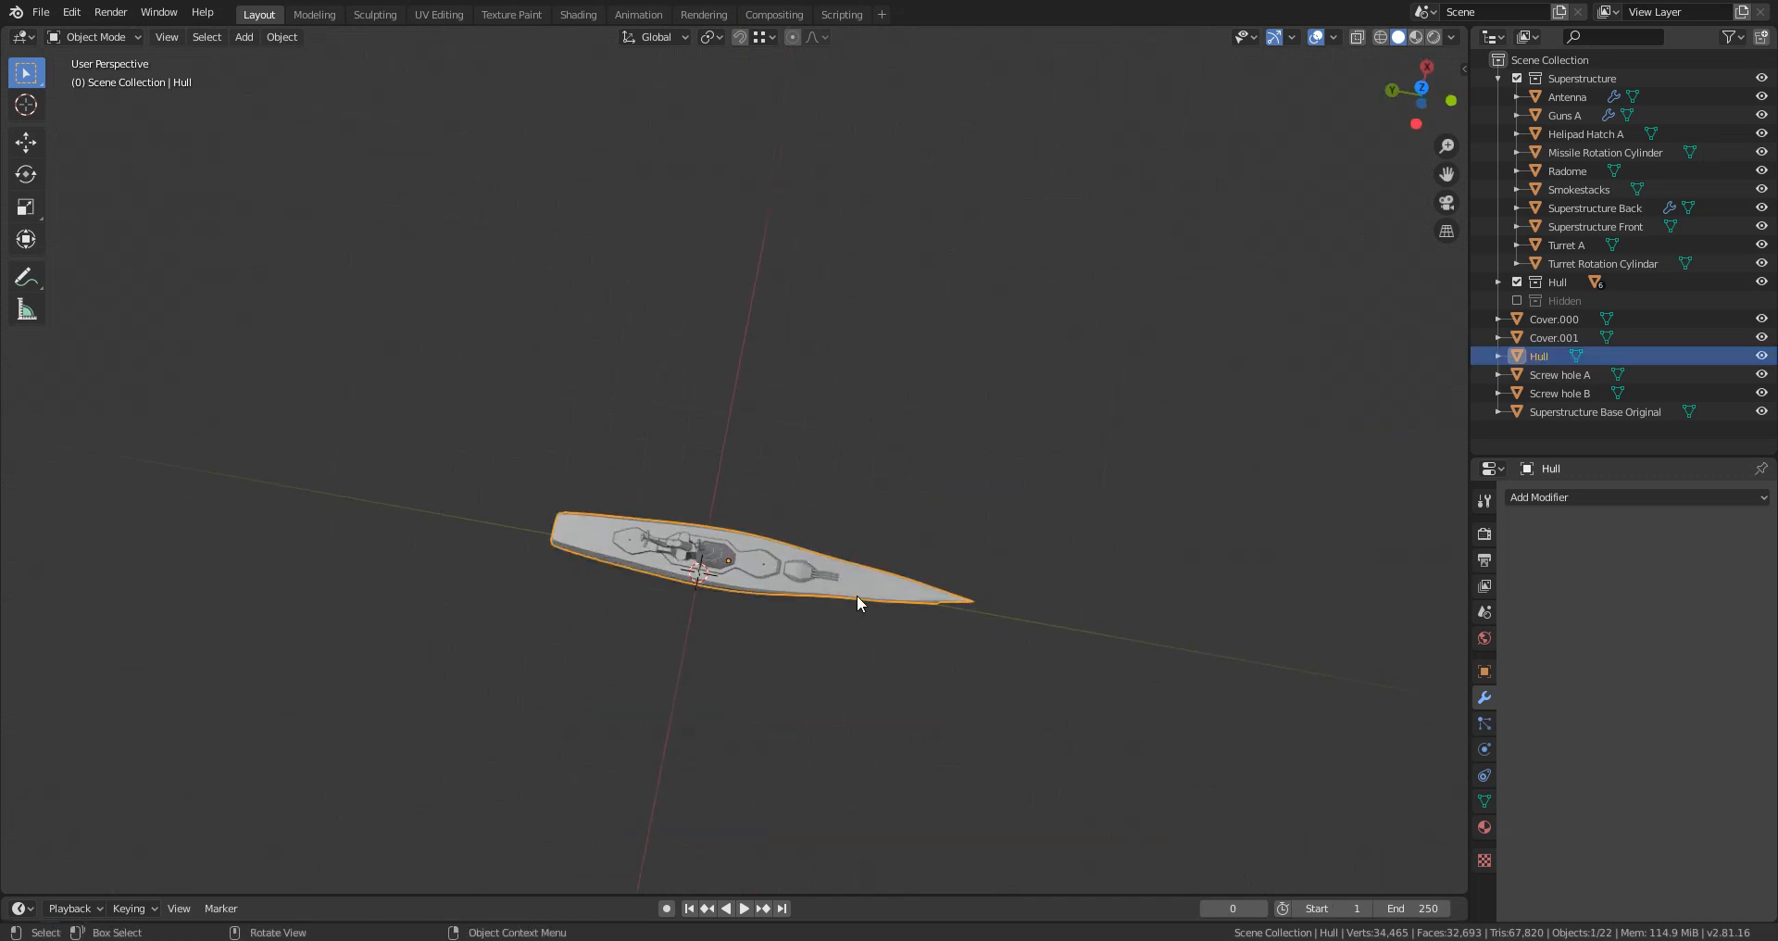
# Step: Return to Unity, expand the warship's hierarchy and look through its first child objects down to Cover.001
pyautogui.click(1151, 866)
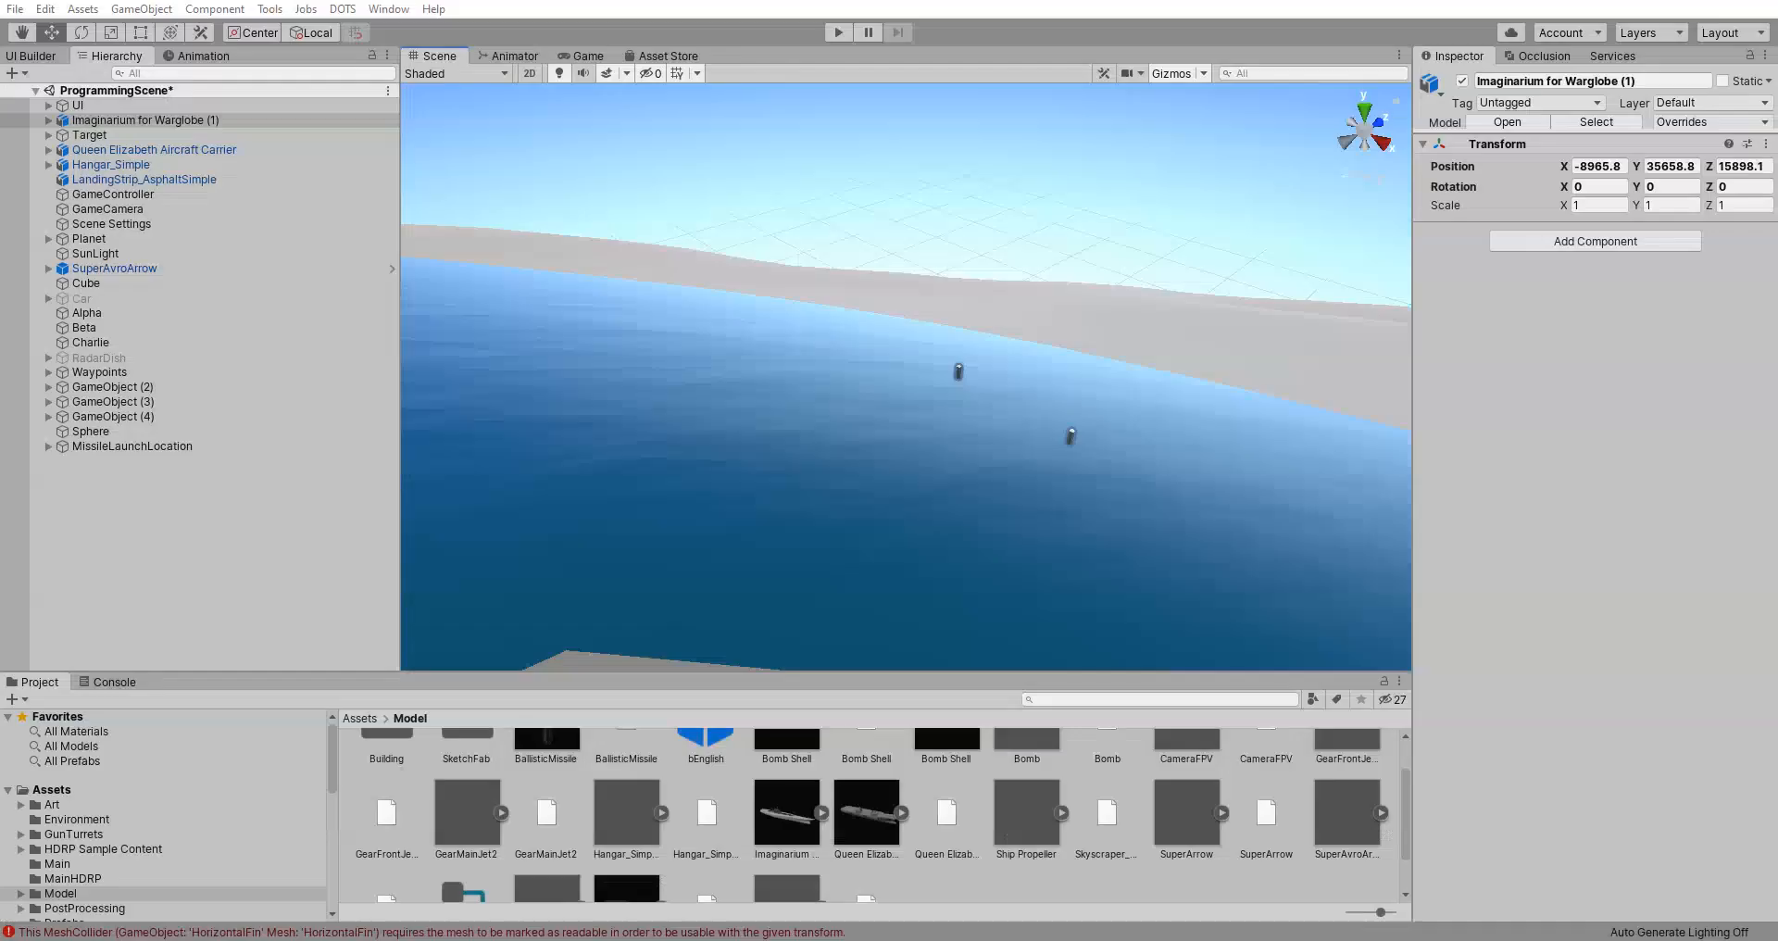
pyautogui.scroll(-8, 1017, 463)
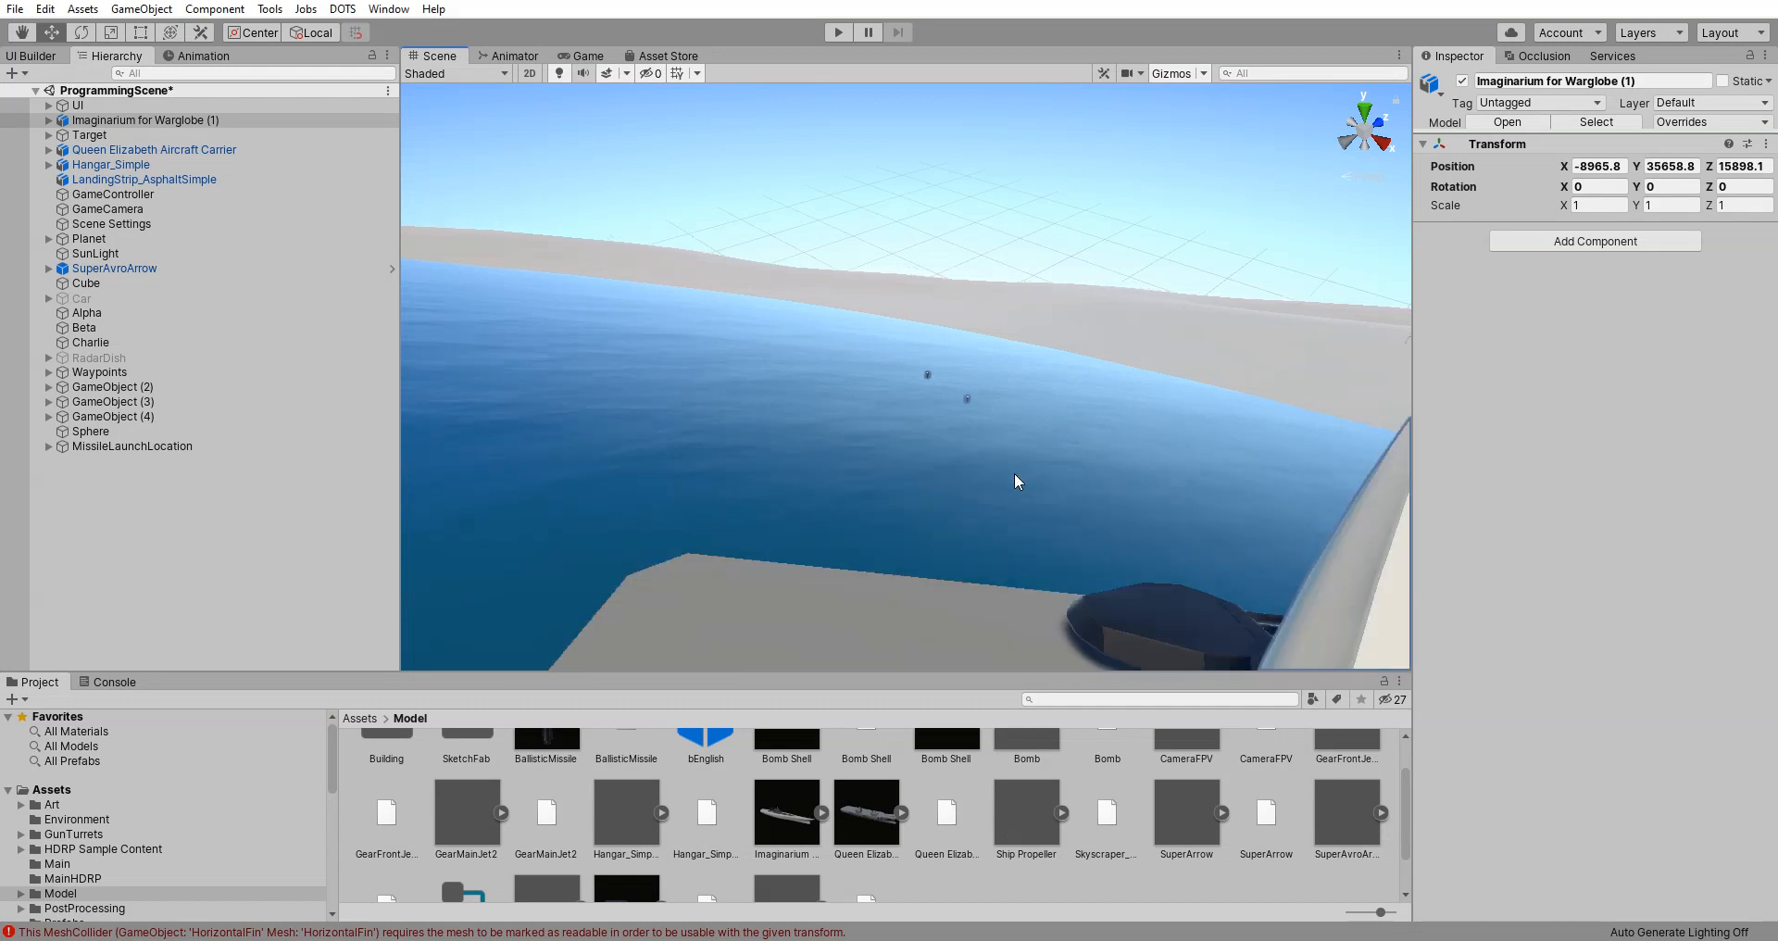
pyautogui.scroll(-5, 1013, 472)
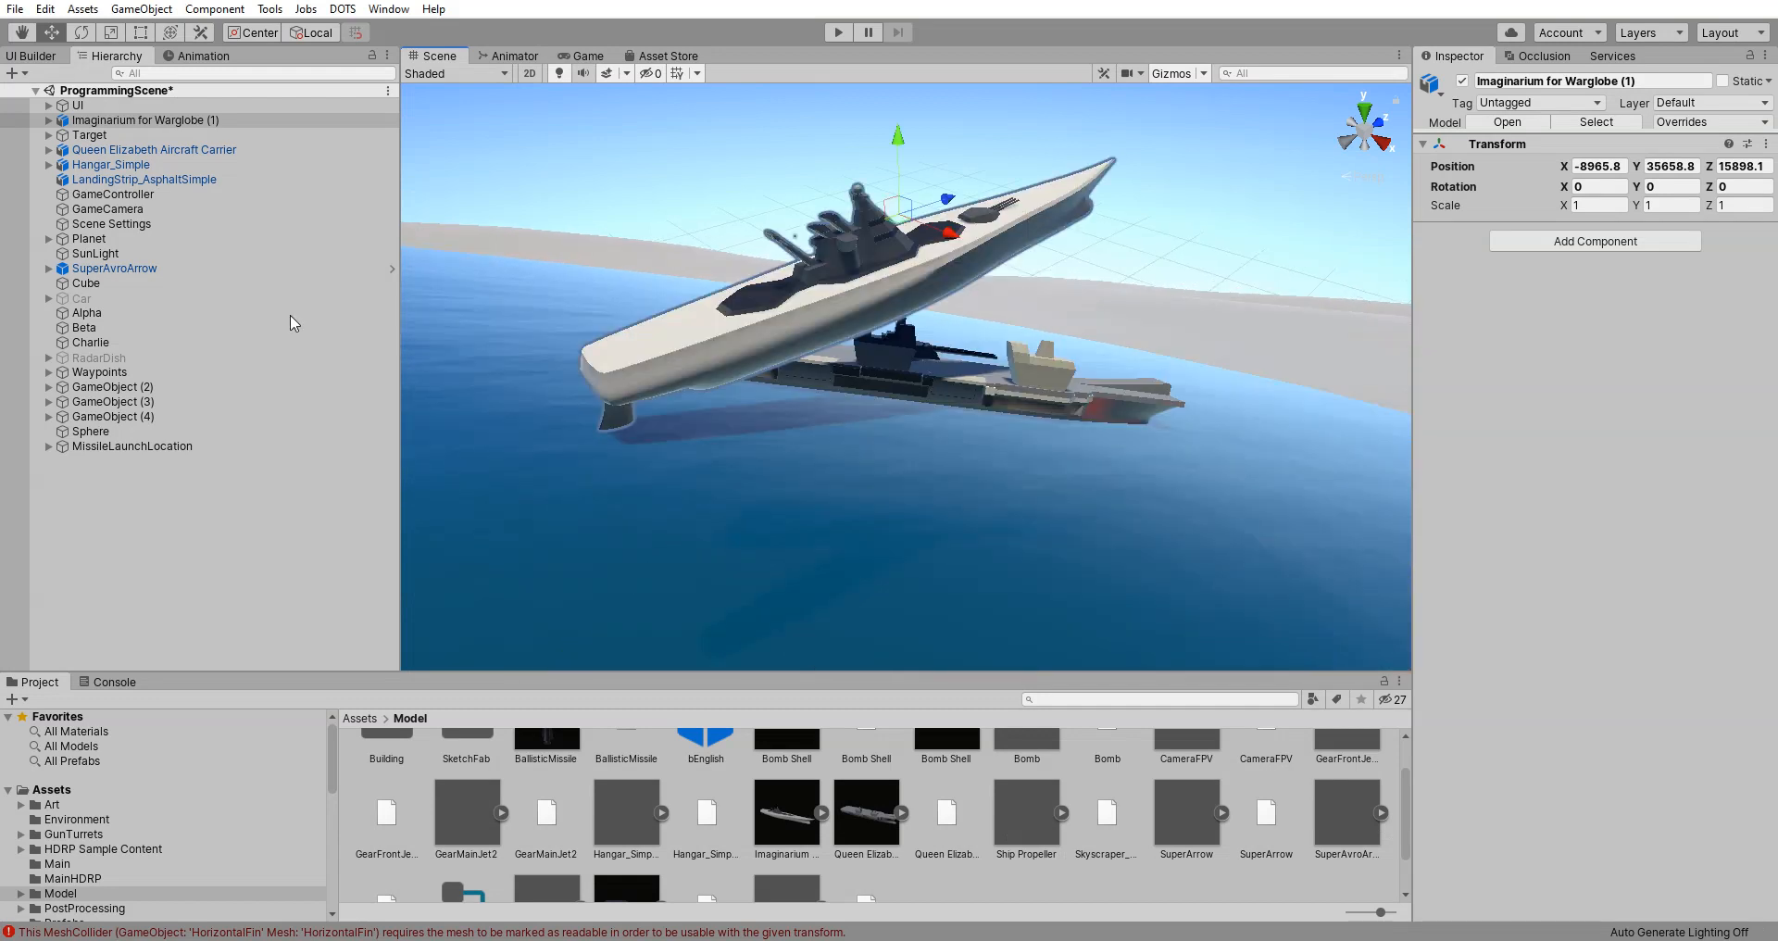
pyautogui.click(48, 120)
pyautogui.click(94, 136)
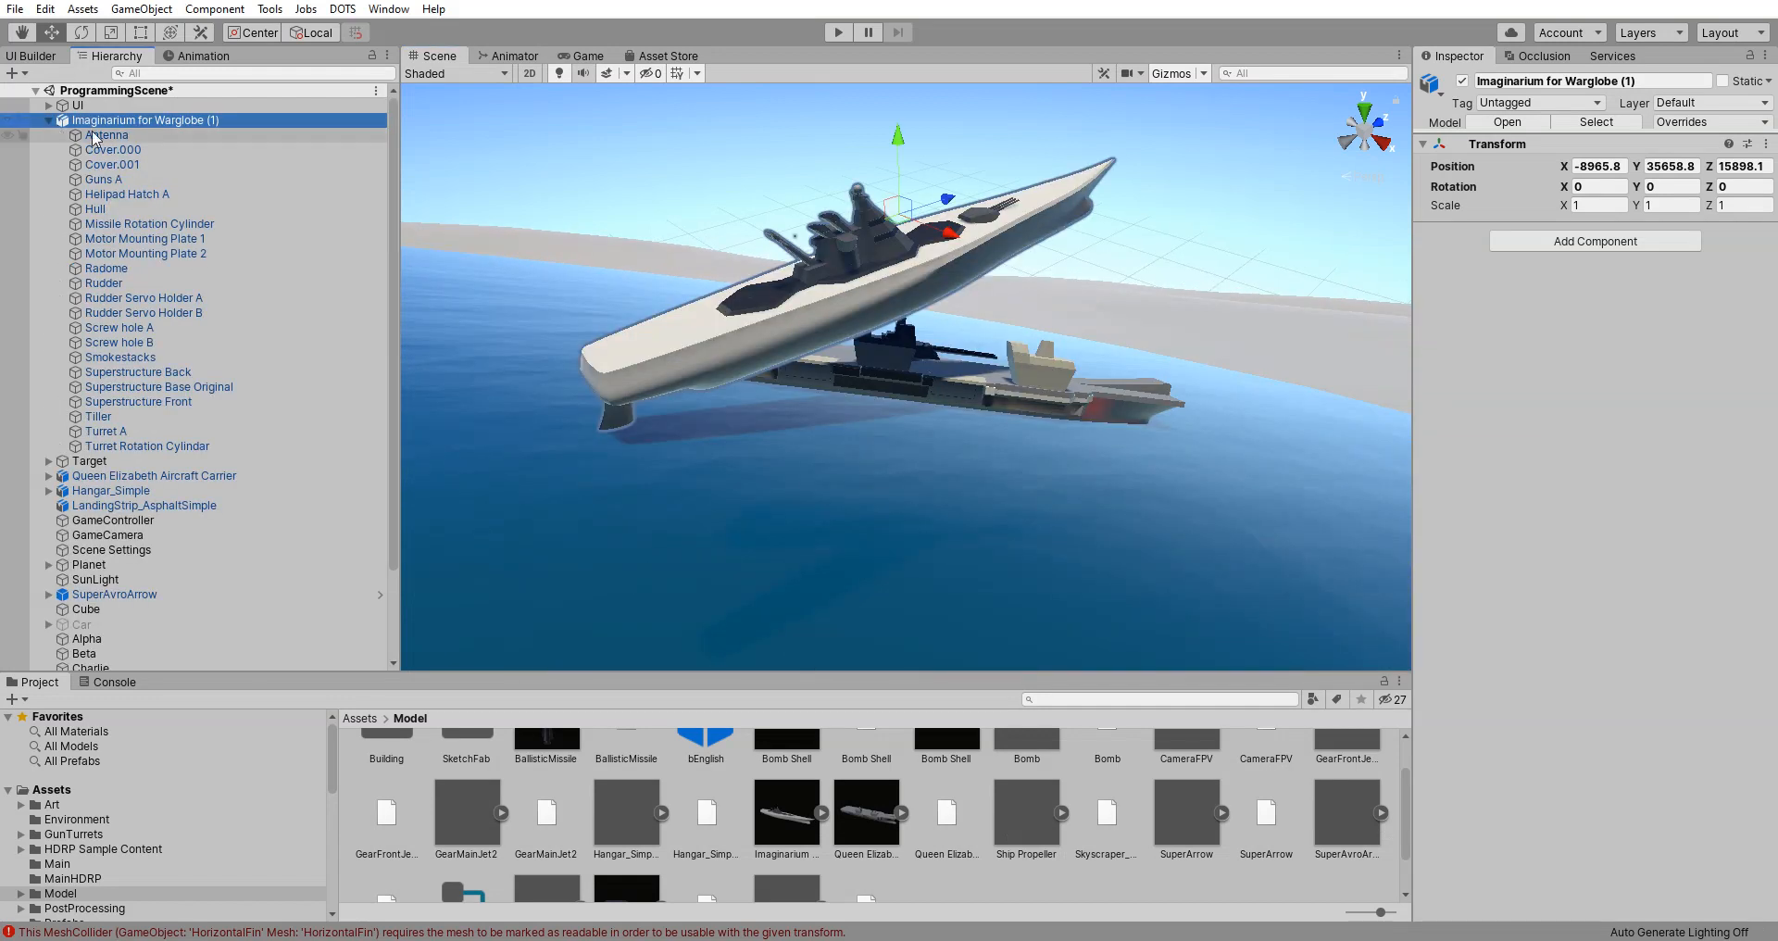
pyautogui.press('Down')
pyautogui.press('Down')
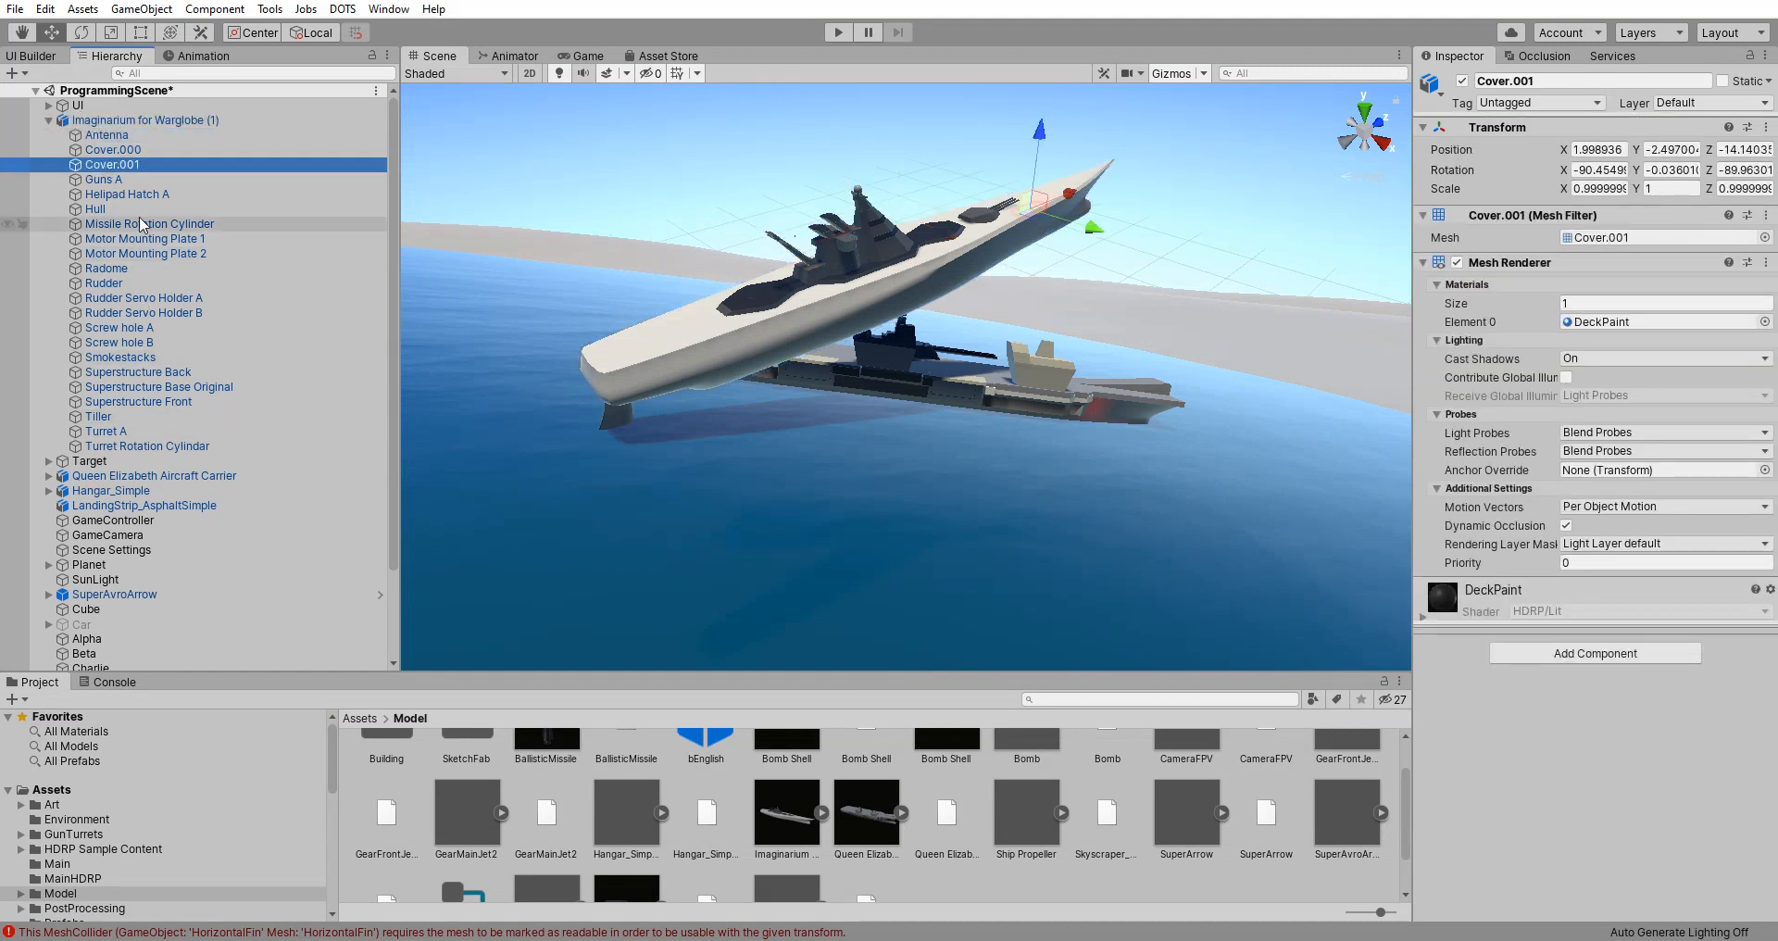
# Step: Add the Point Towards Earth script to the Imaginarium warship's root object to align the ship with the planet's surface
pyautogui.click(141, 121)
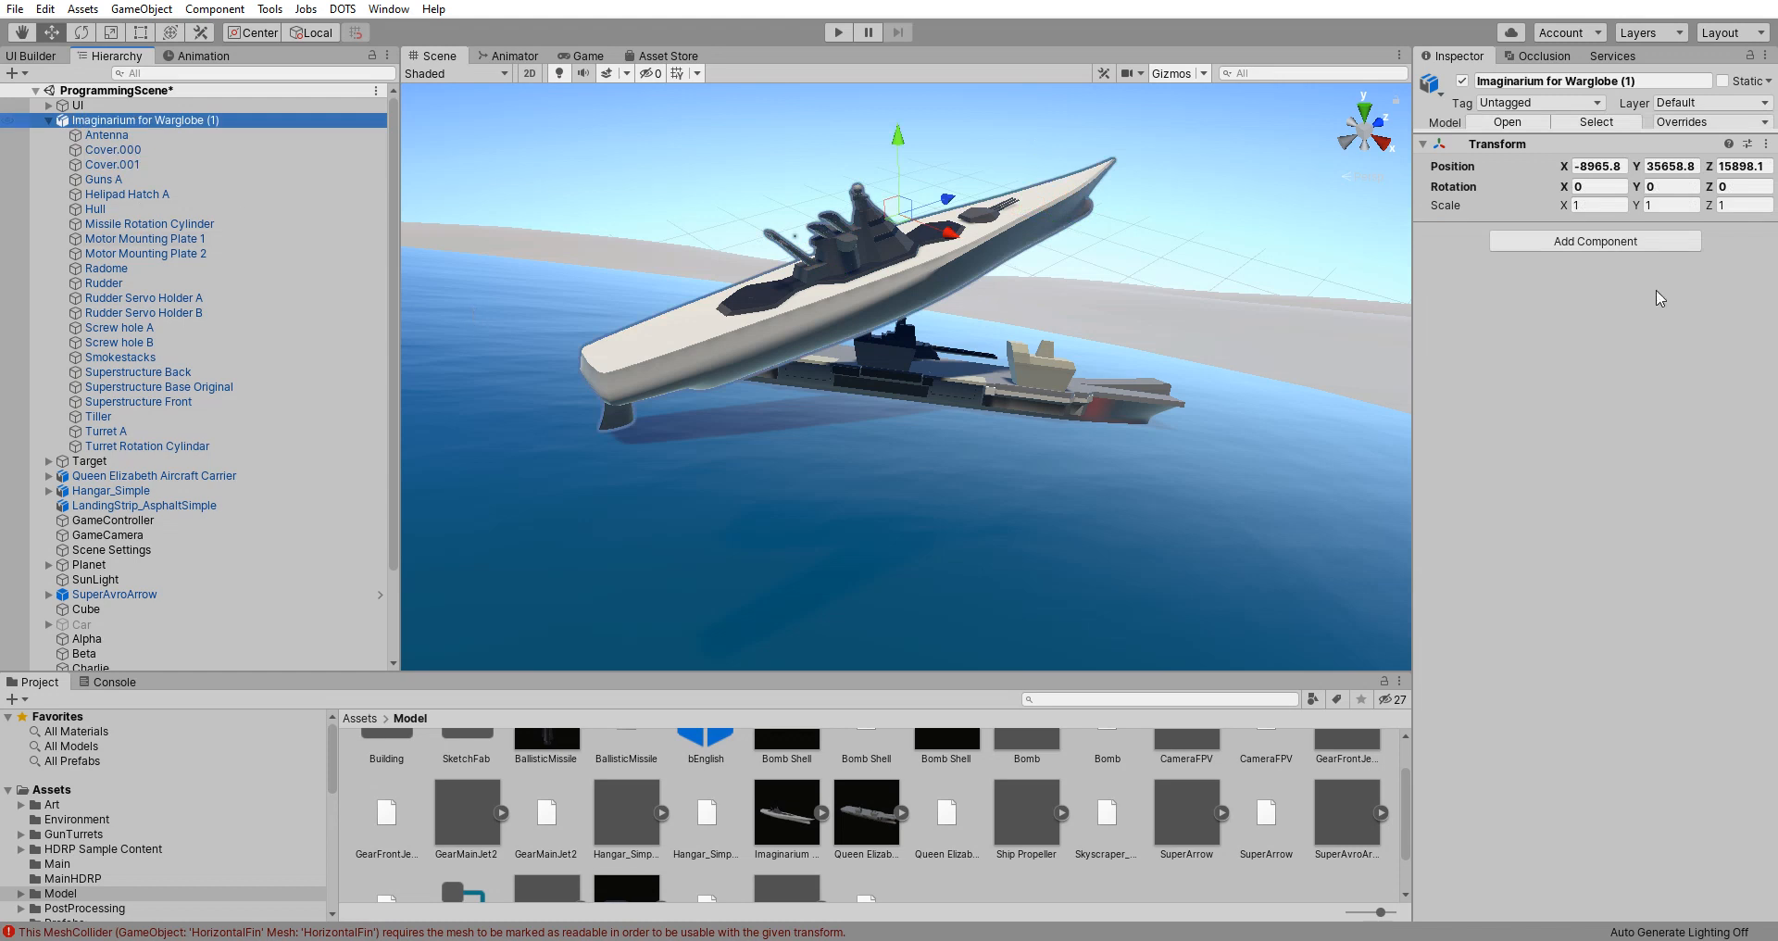
pyautogui.click(1594, 241)
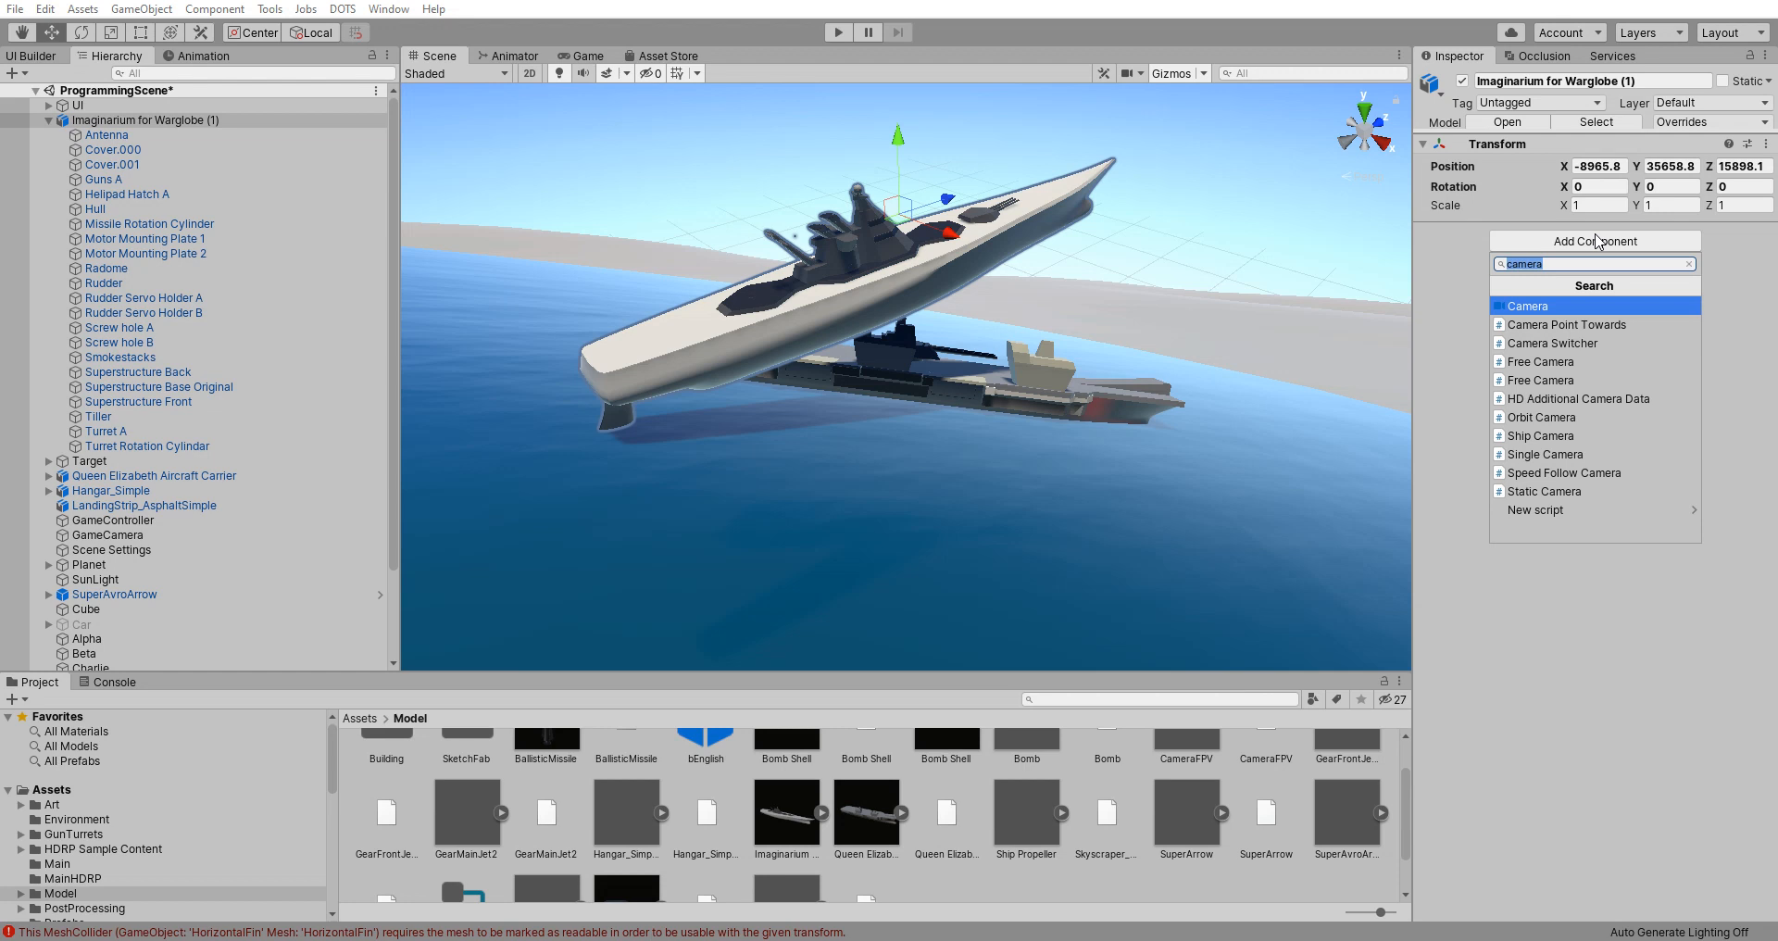
pyautogui.write('point')
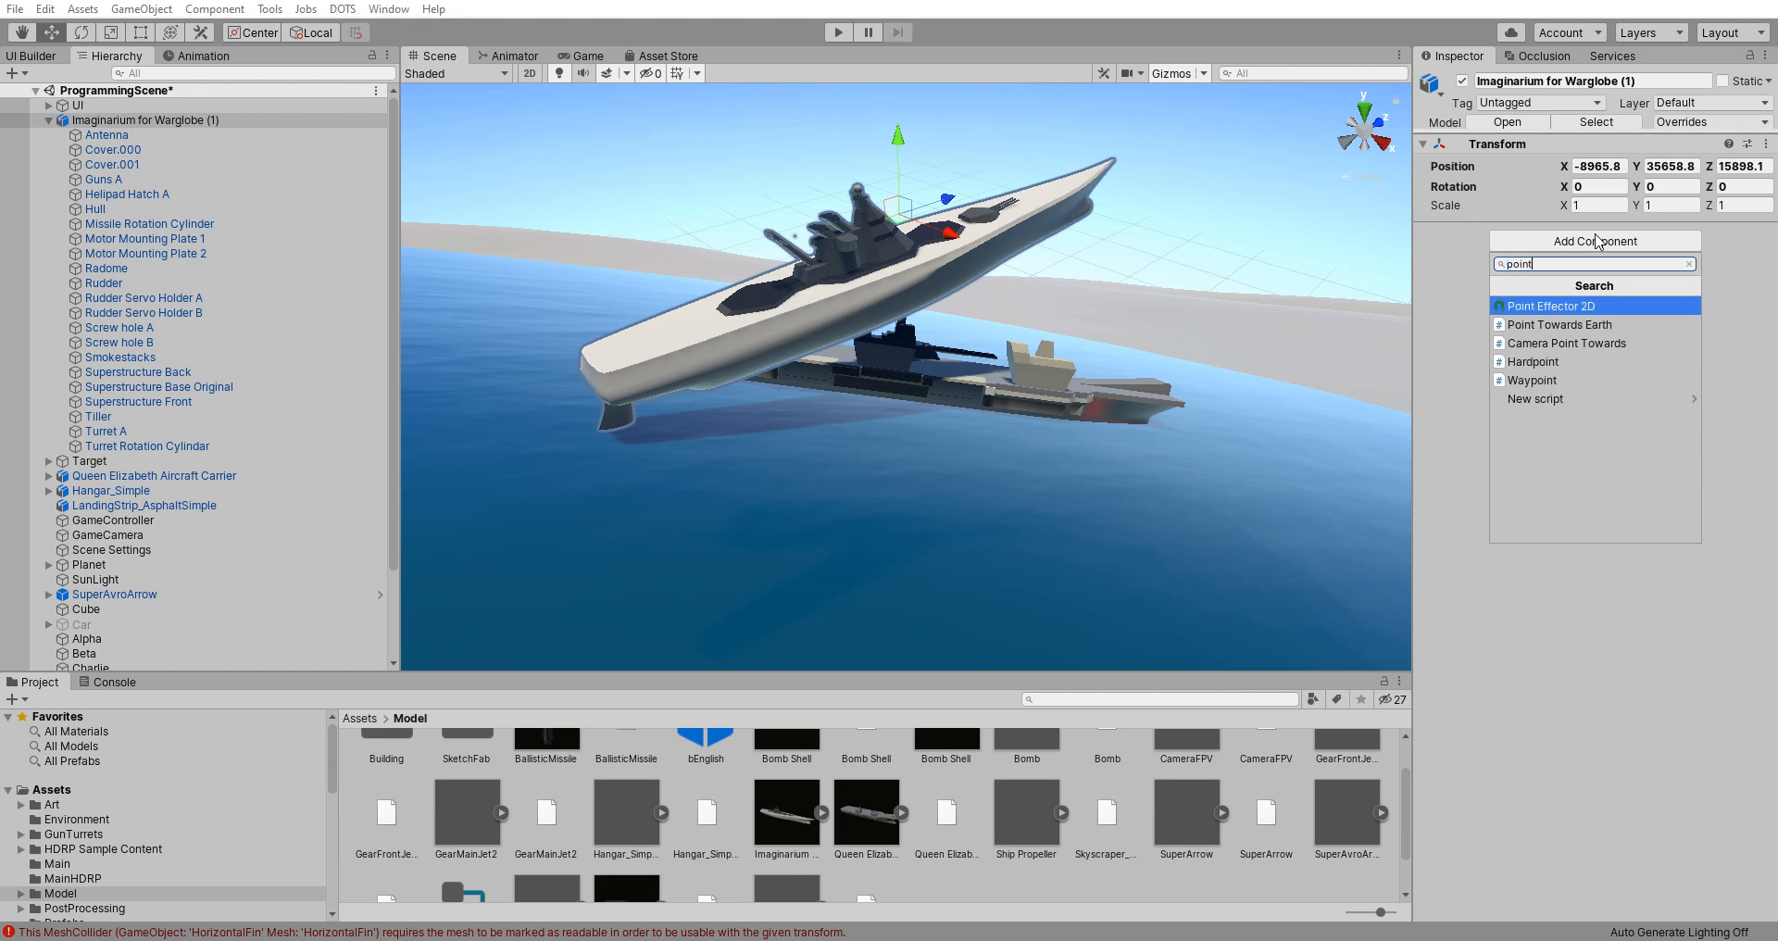
pyautogui.press('Down')
pyautogui.press('Return')
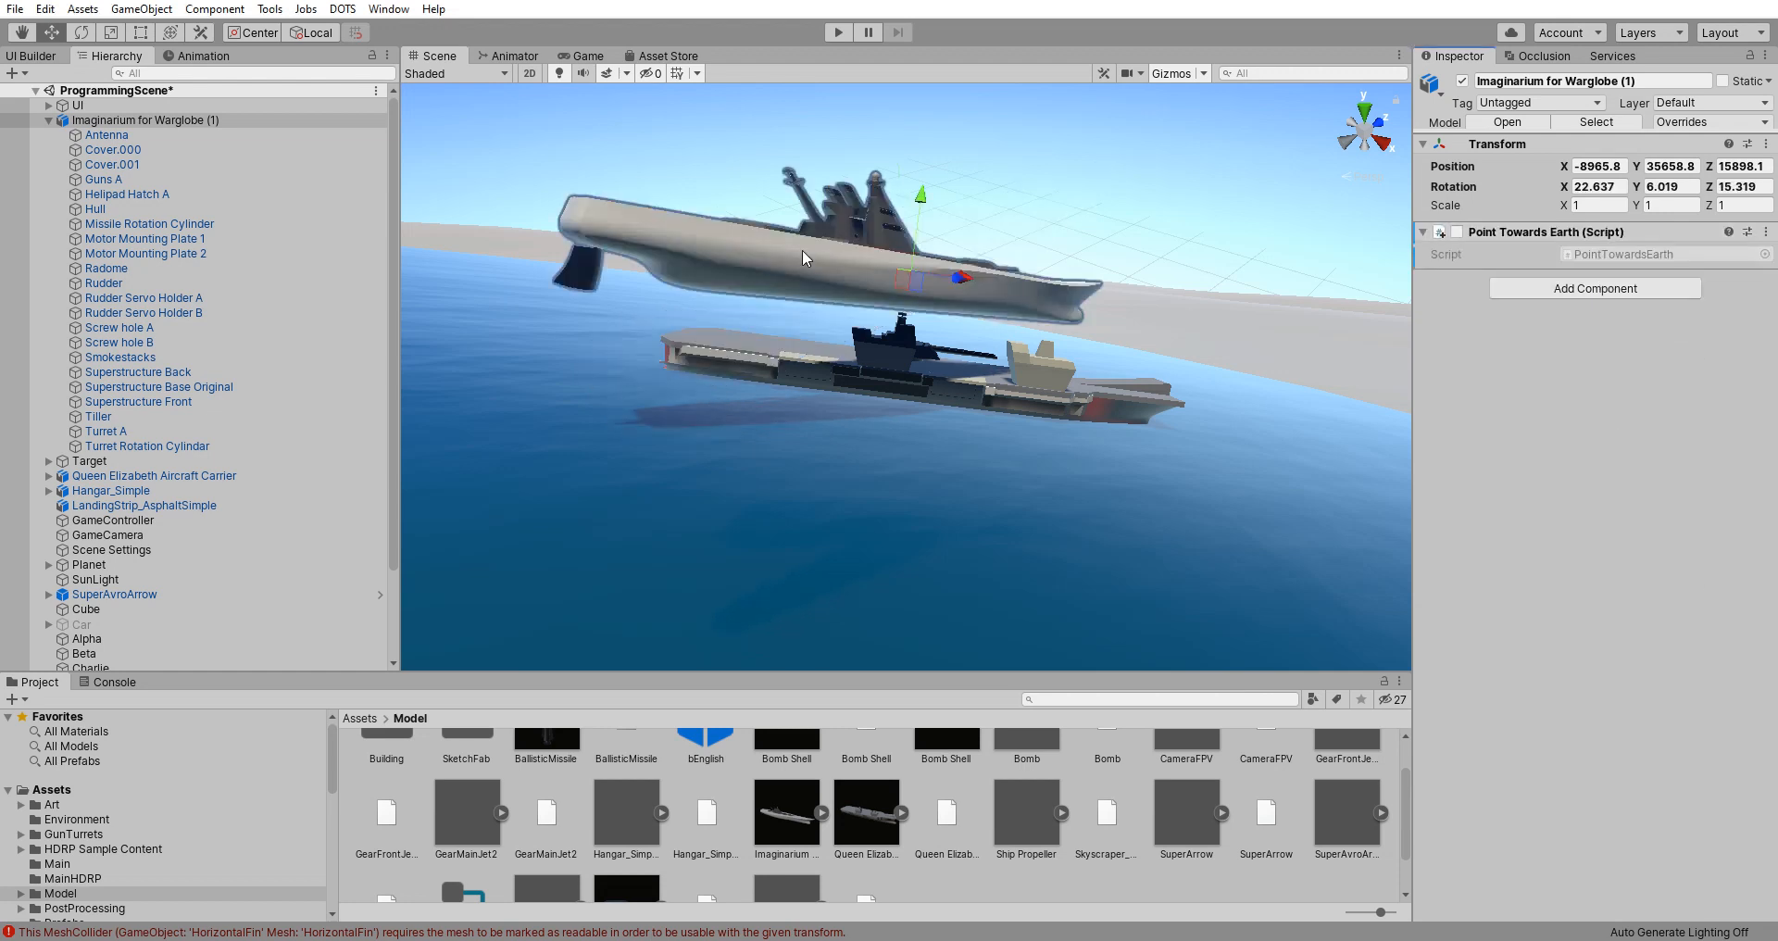
pyautogui.moveTo(841, 433); pyautogui.dragTo(870, 491, button='middle')
pyautogui.keyDown('alt'); pyautogui.moveTo(870, 491); pyautogui.dragTo(701, 332); pyautogui.keyUp('alt')
# Step: Remove the Point Towards Earth component from the warship
pyautogui.click(1766, 231)
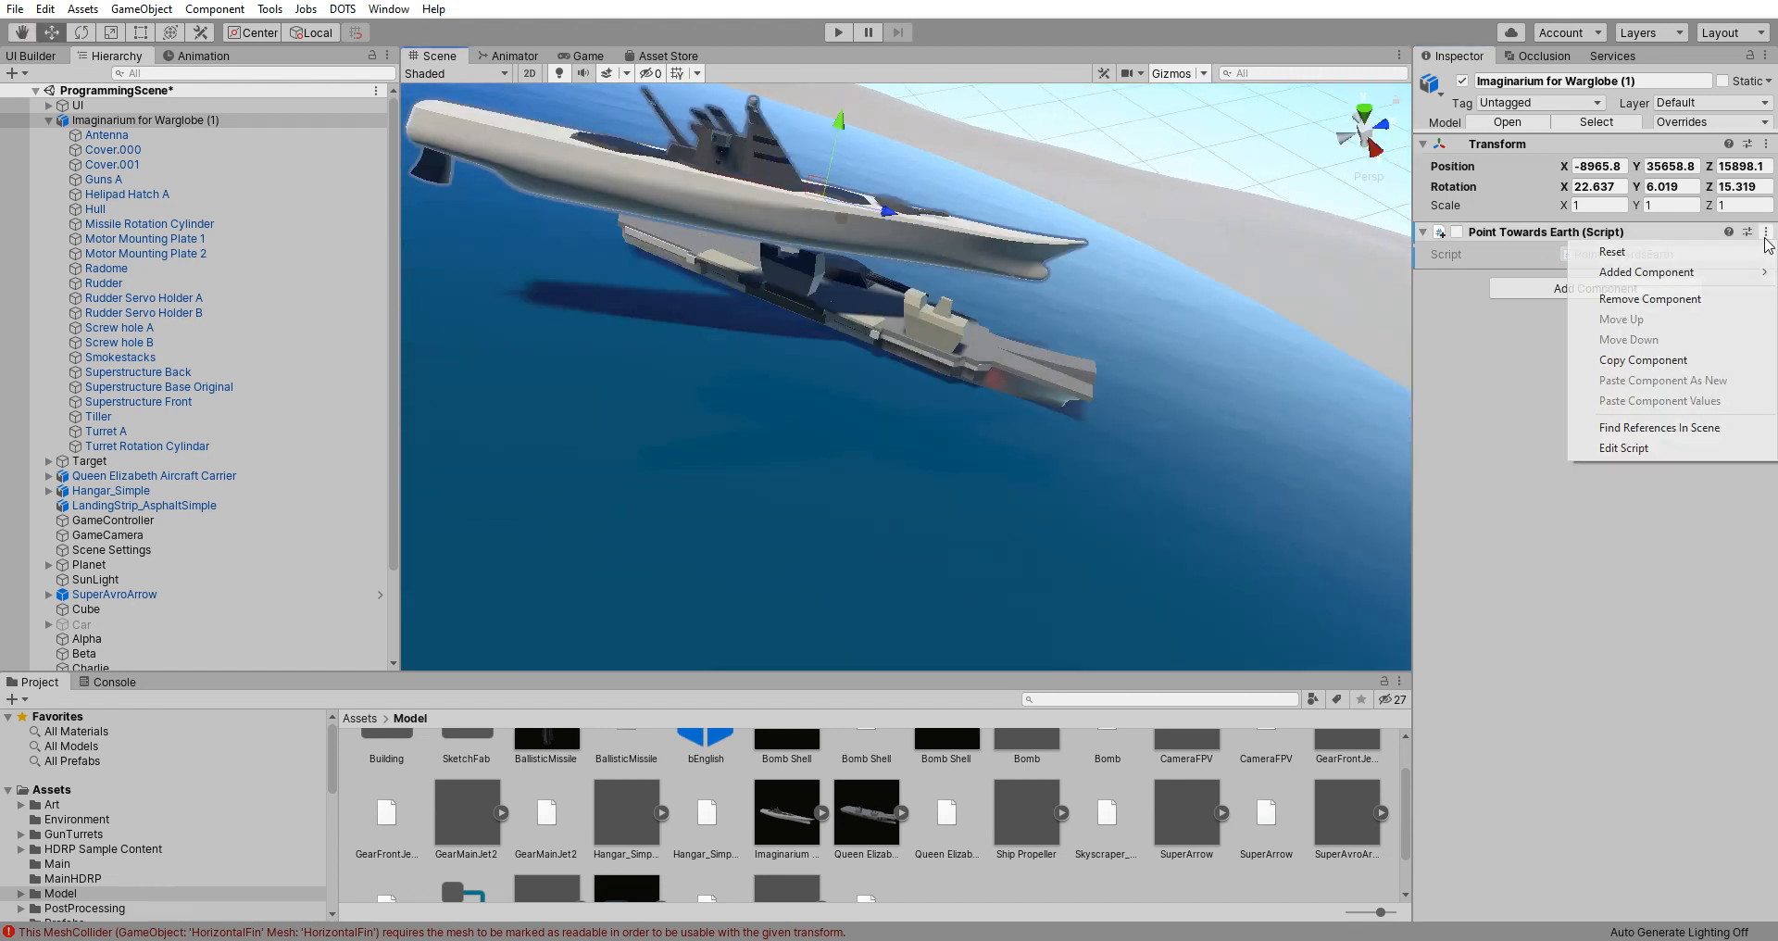
pyautogui.click(1461, 239)
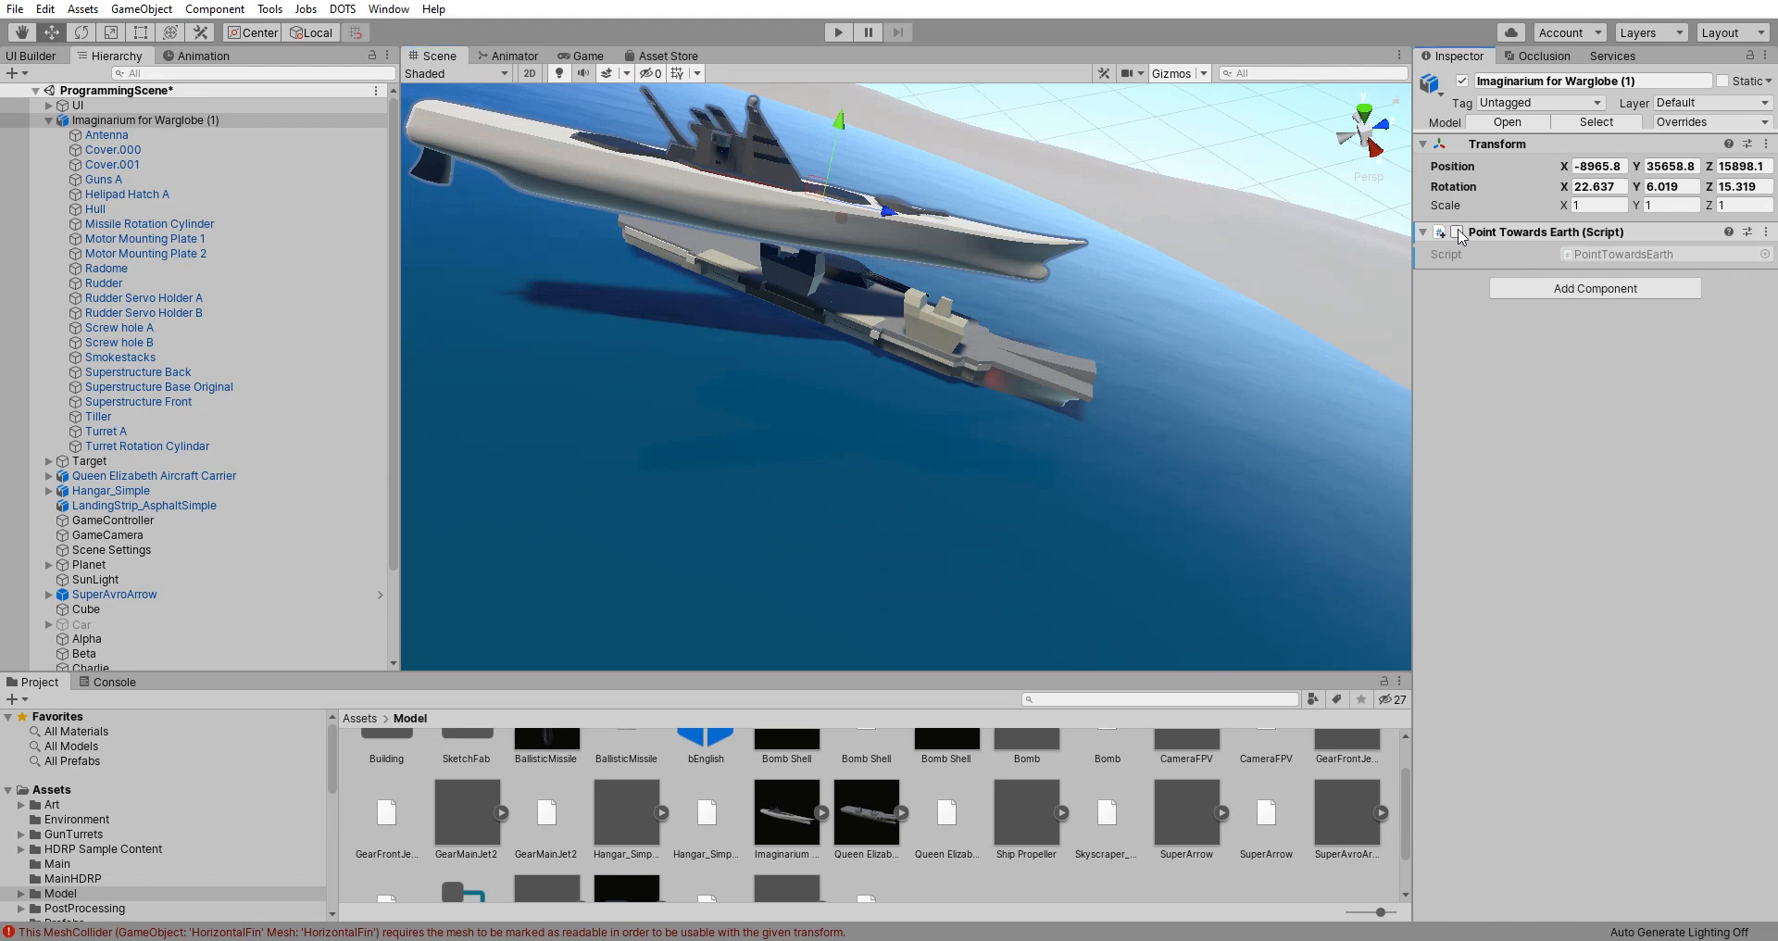
pyautogui.click(1765, 232)
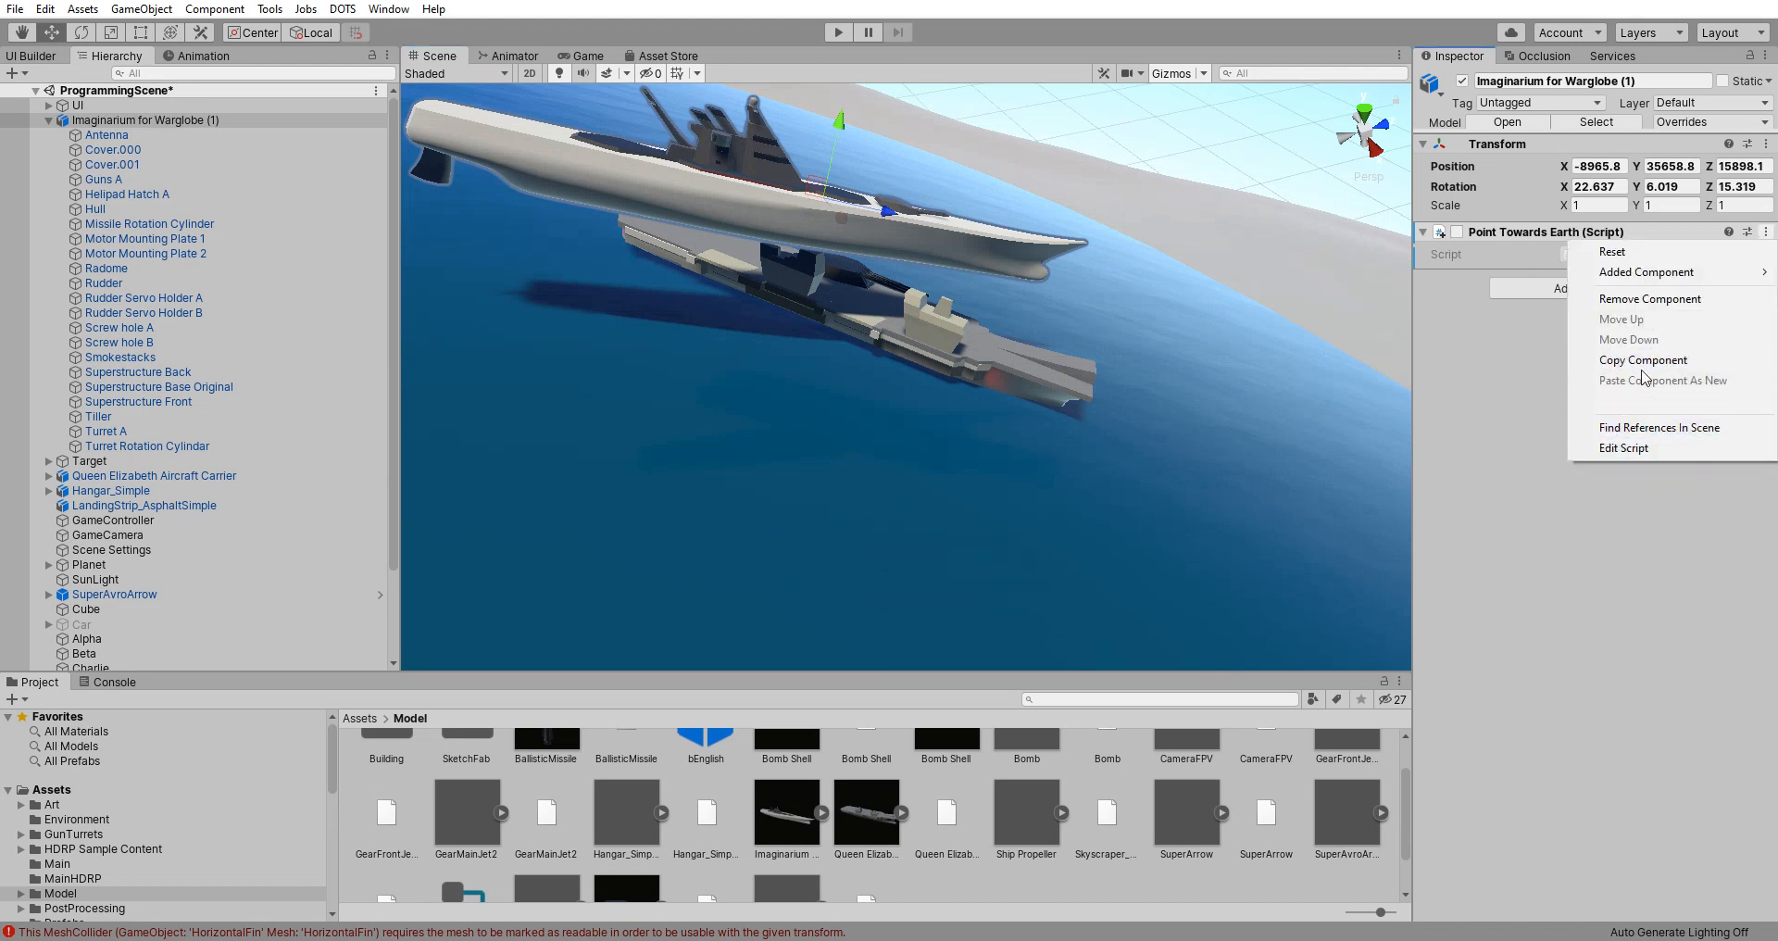
pyautogui.click(1647, 299)
pyautogui.scroll(-3, 914, 386)
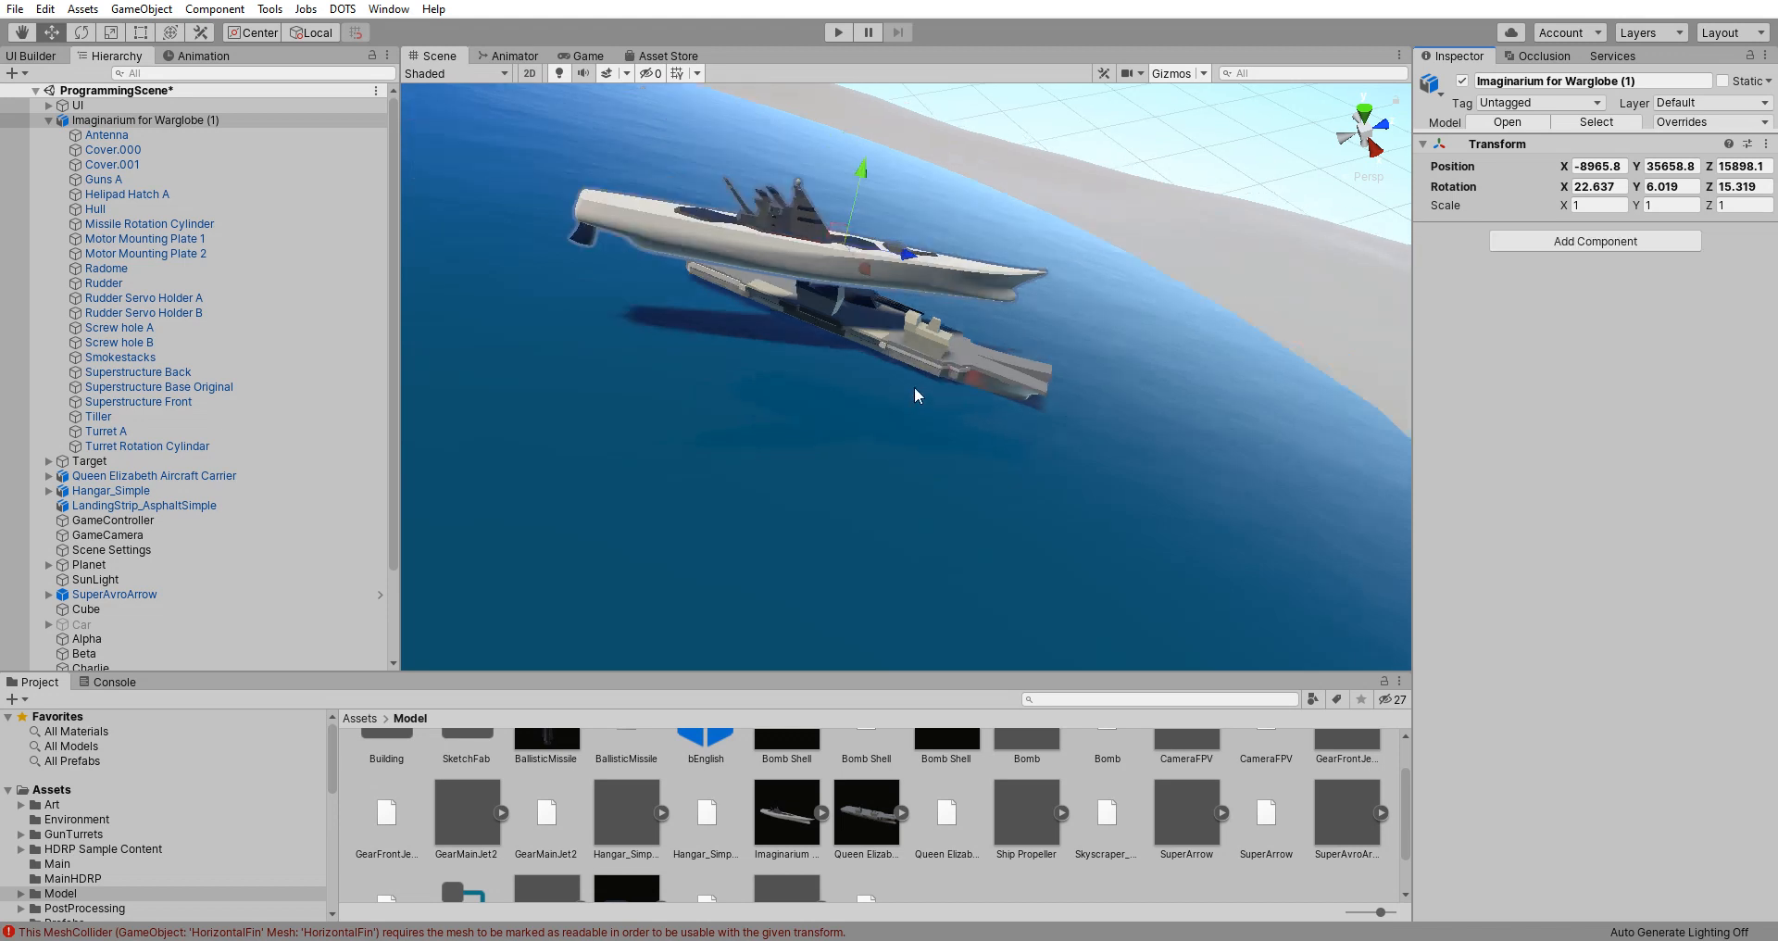
# Step: Lower the warship onto the water beside the aircraft carrier, at about X -8975.9, Y 35699.1, Z 15653.5, and focus the view on it
pyautogui.moveTo(870, 182); pyautogui.dragTo(830, 267)
pyautogui.moveTo(891, 331); pyautogui.dragTo(560, 336)
pyautogui.scroll(-2, 669, 392)
pyautogui.moveTo(670, 392); pyautogui.dragTo(1109, 395, button='middle')
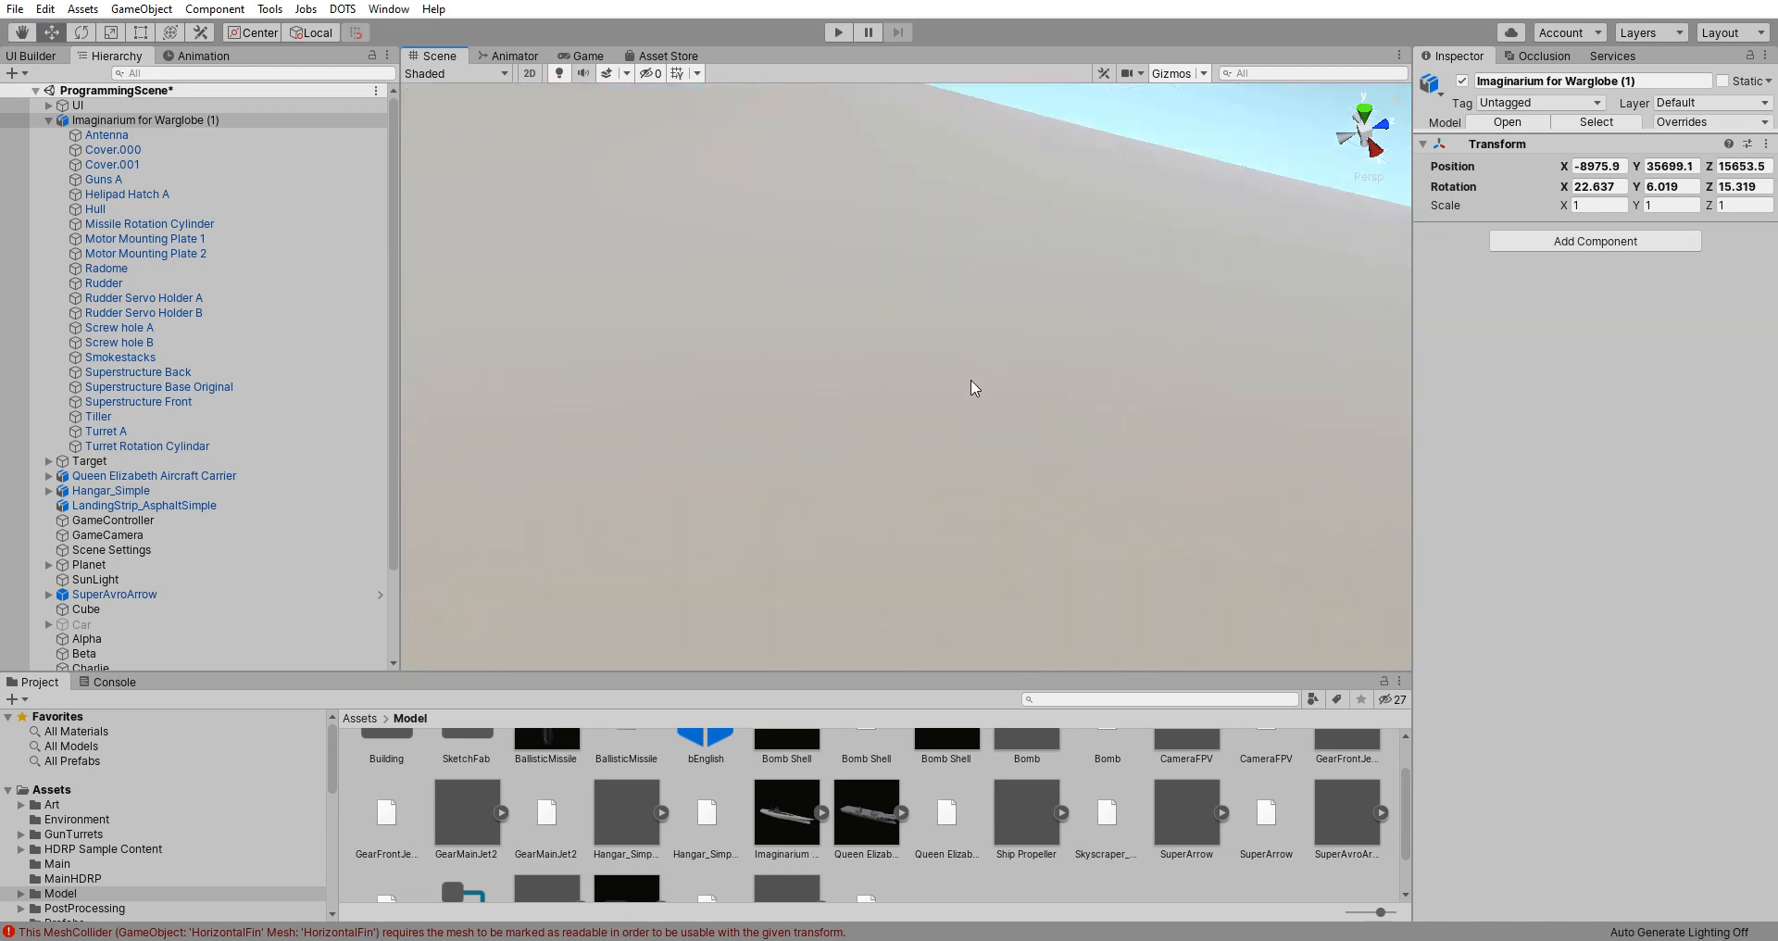
pyautogui.scroll(-3, 567, 543)
pyautogui.scroll(-3, 658, 483)
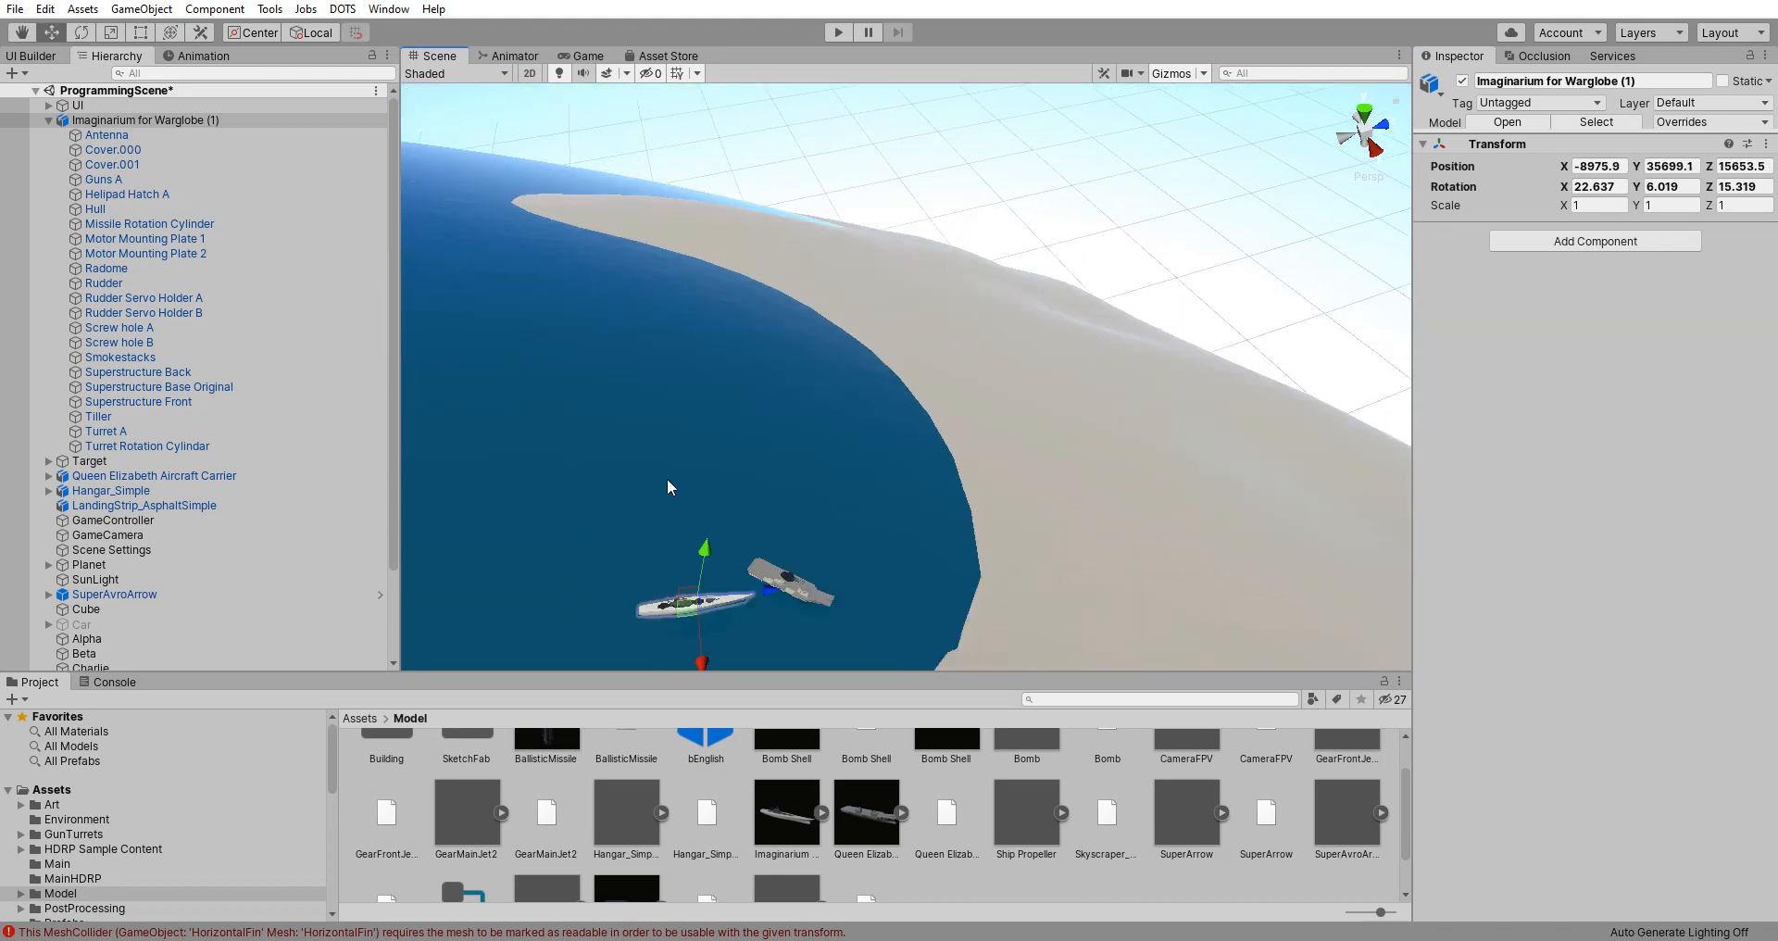
pyautogui.moveTo(668, 483); pyautogui.dragTo(947, 388, button='middle')
pyautogui.scroll(6, 752, 415)
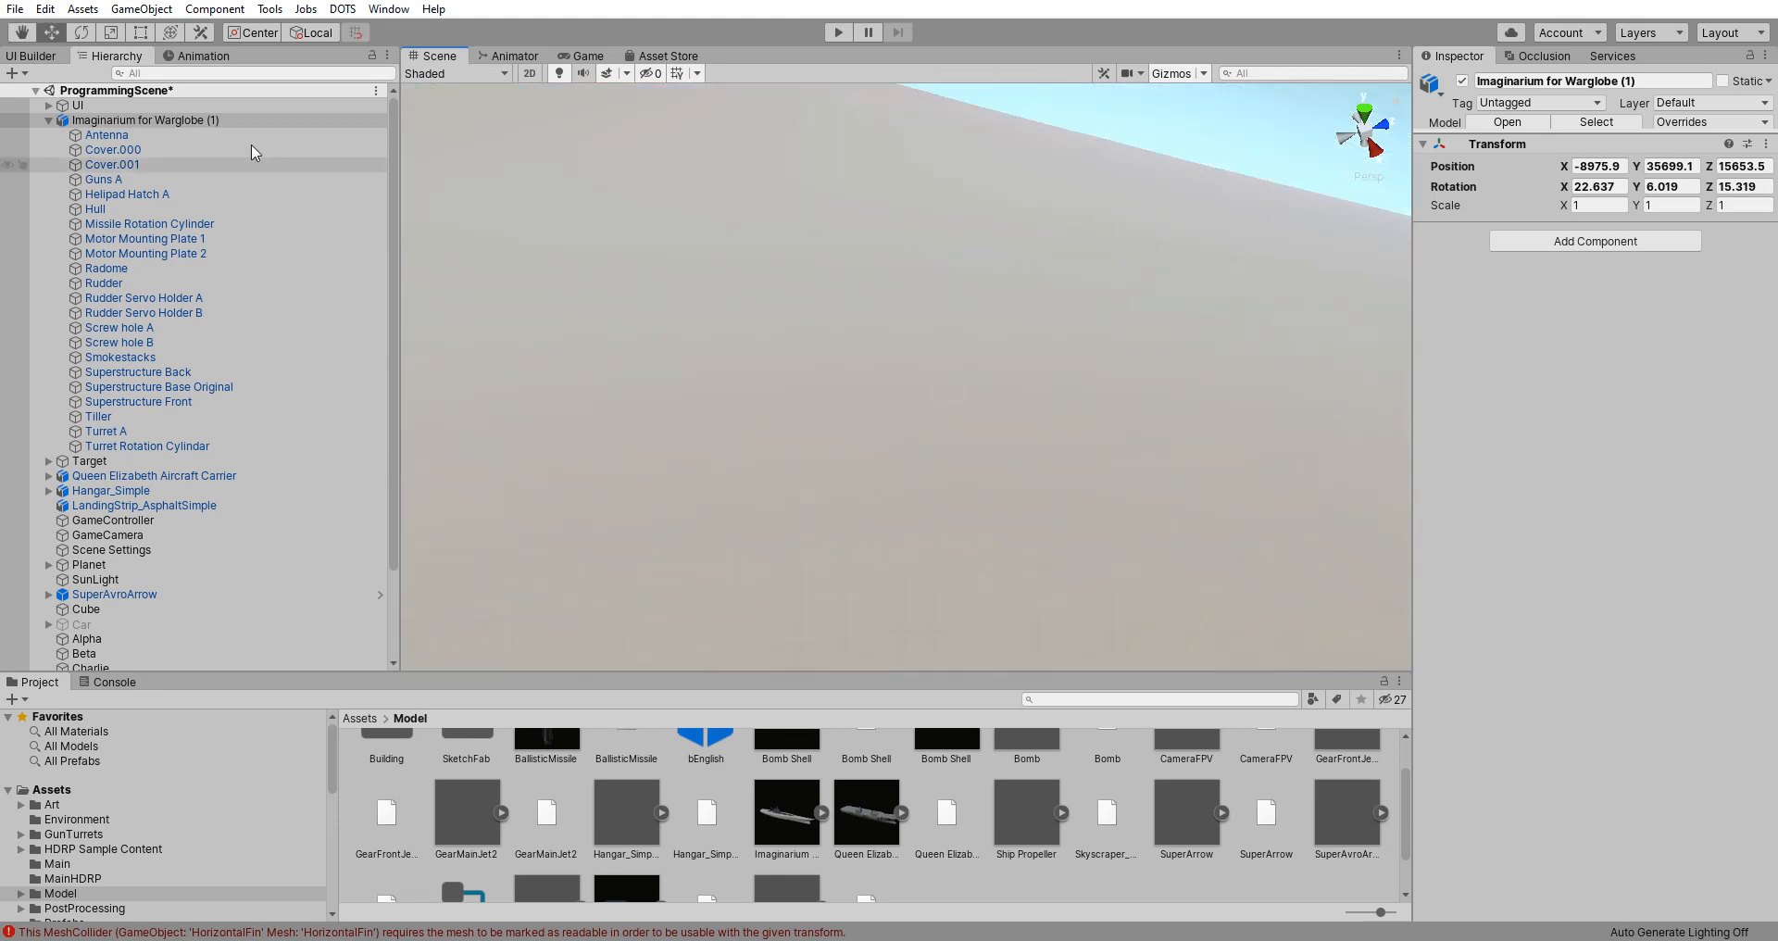
pyautogui.doubleClick(150, 120)
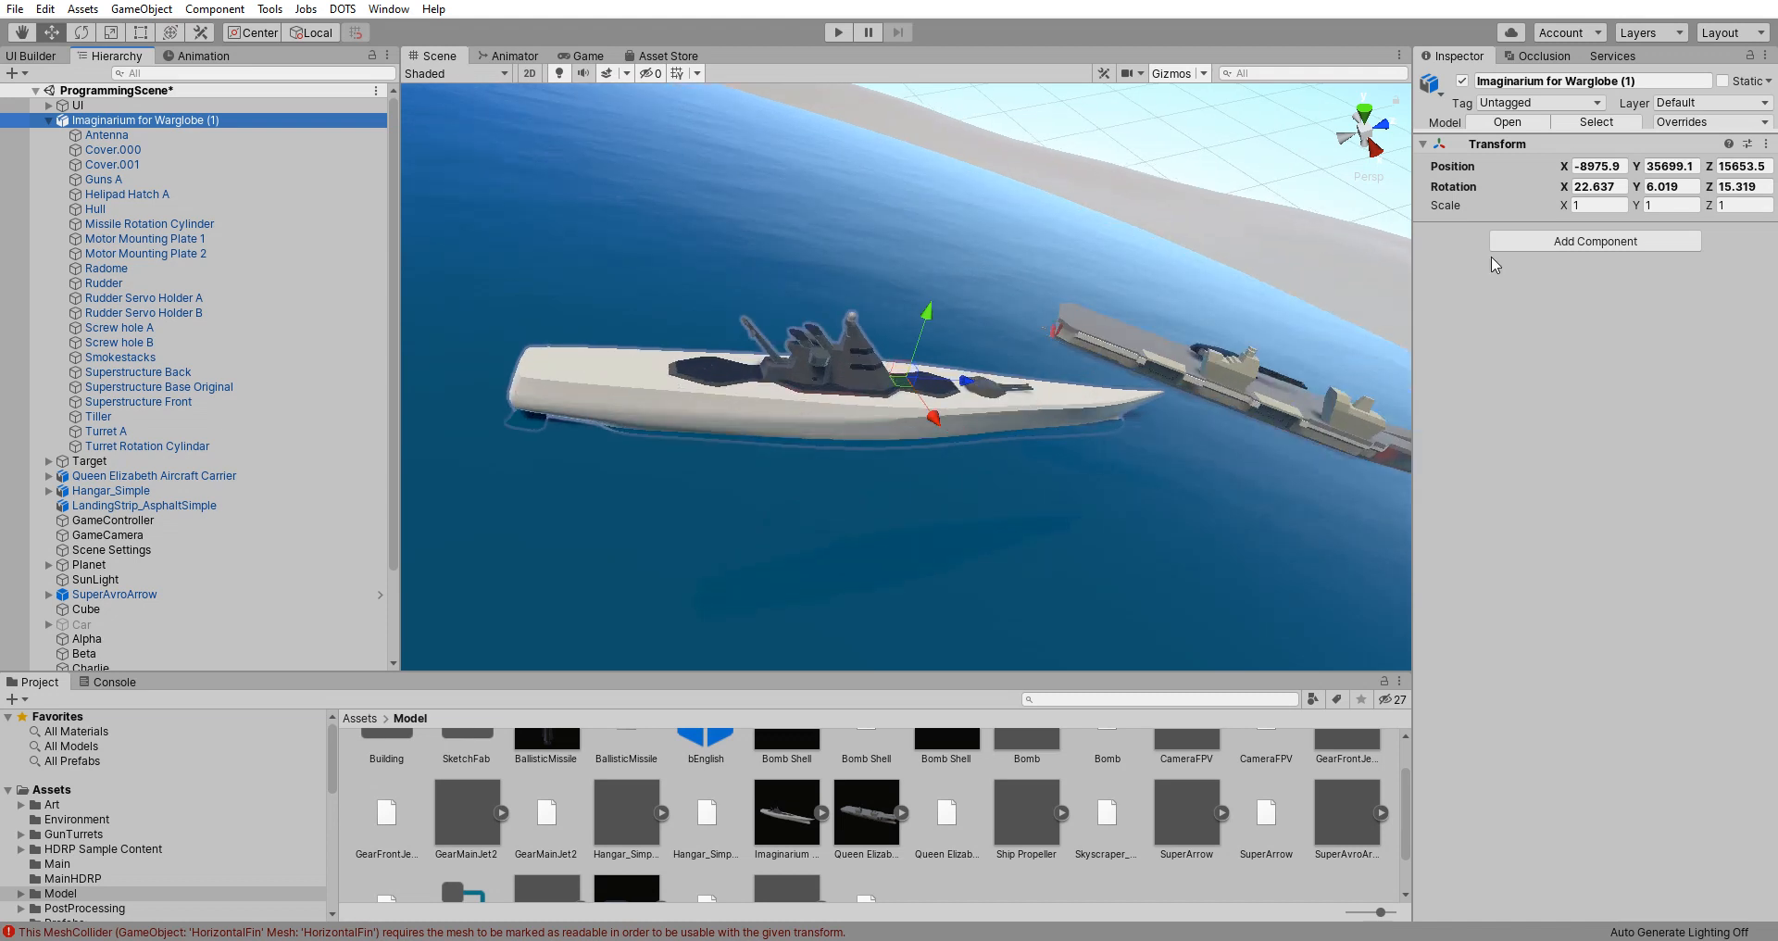
# Step: Add the Missile Cutter script to the warship's root object
pyautogui.click(1572, 242)
pyautogui.write('ship')
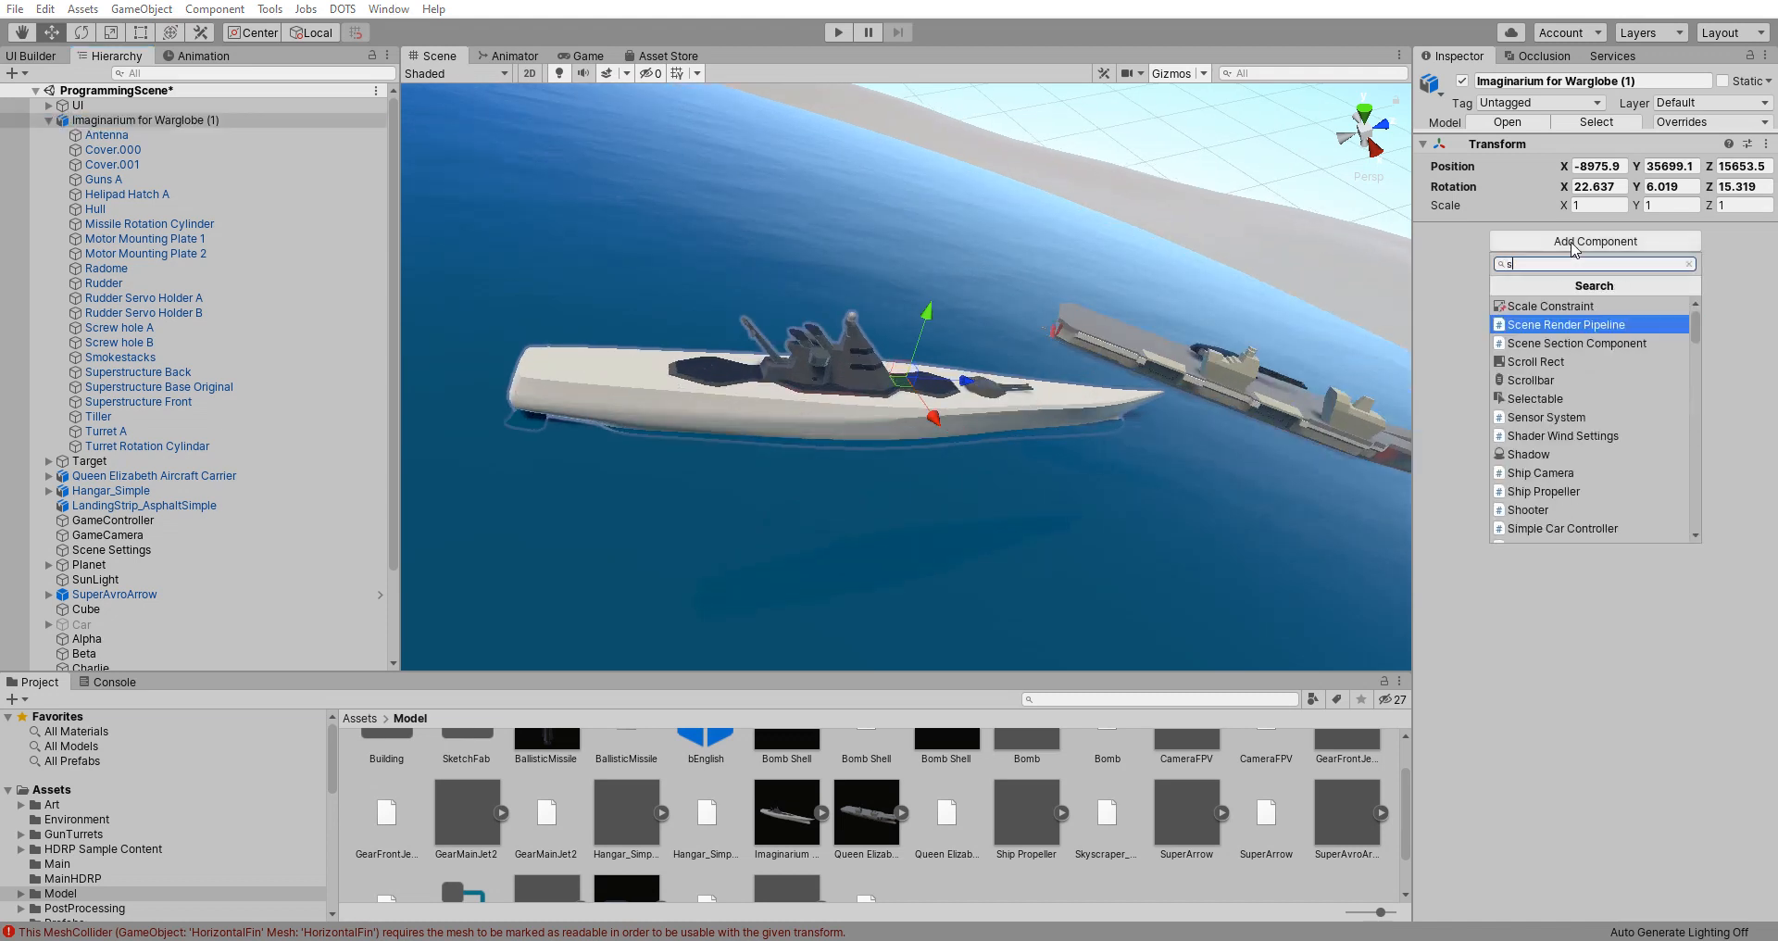
pyautogui.press('BackSpace')
pyautogui.press('BackSpace')
pyautogui.press('BackSpace')
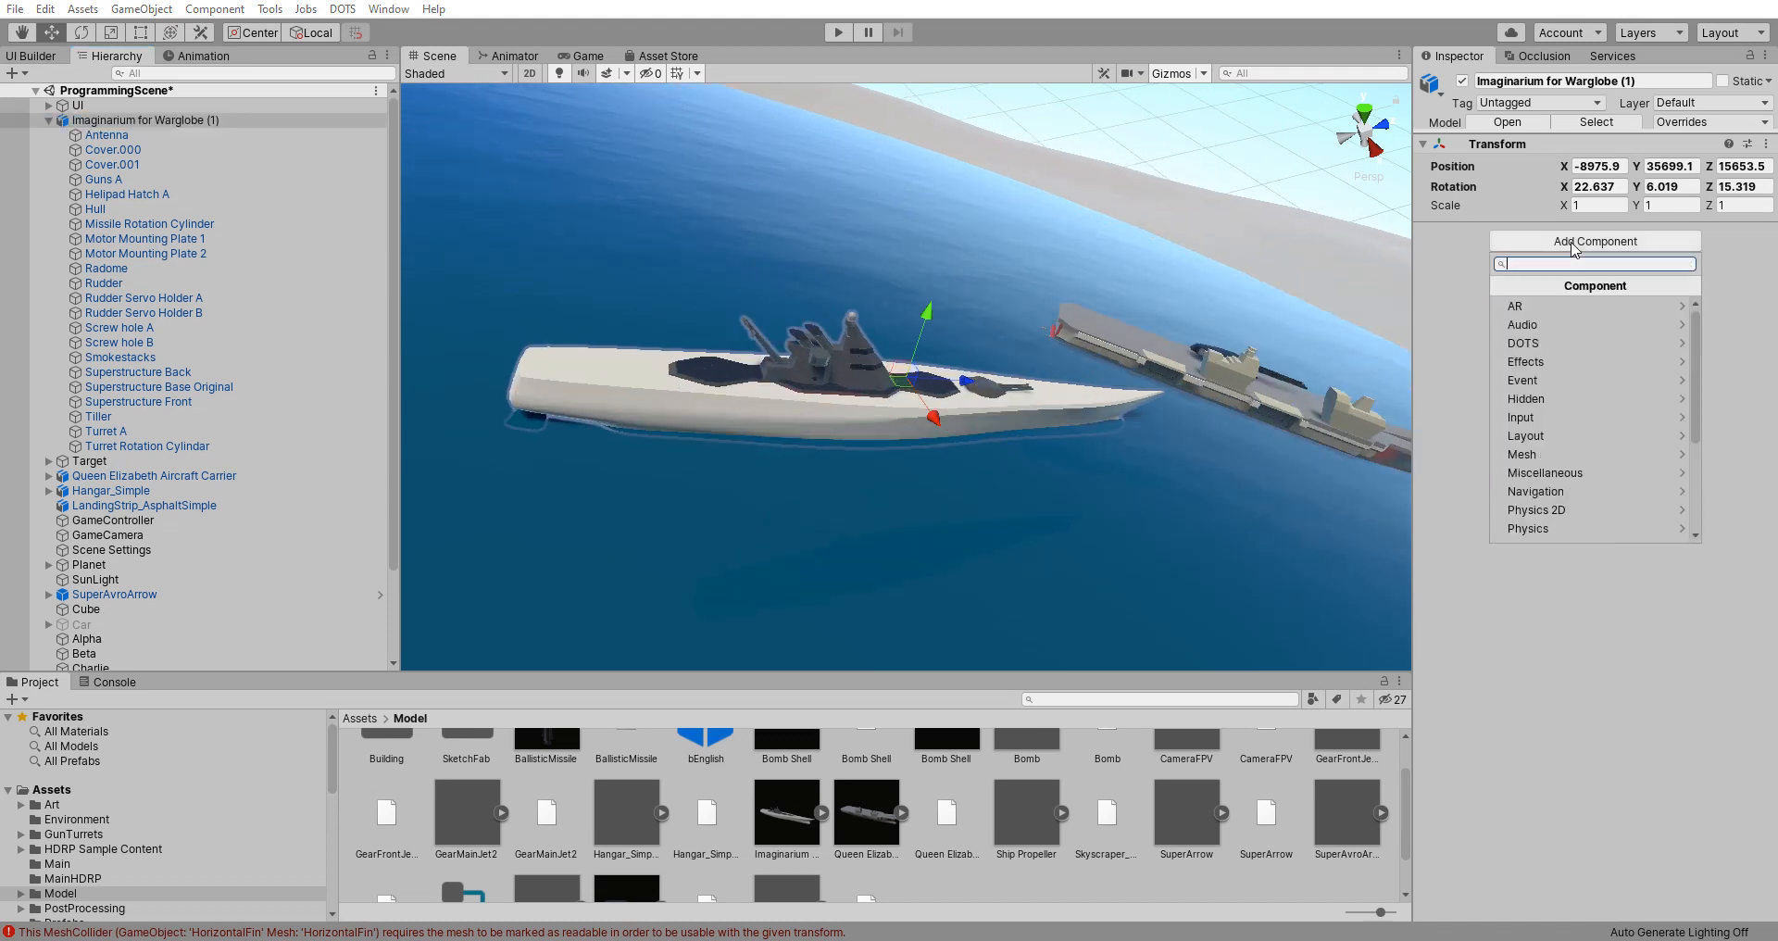
pyautogui.write('missile')
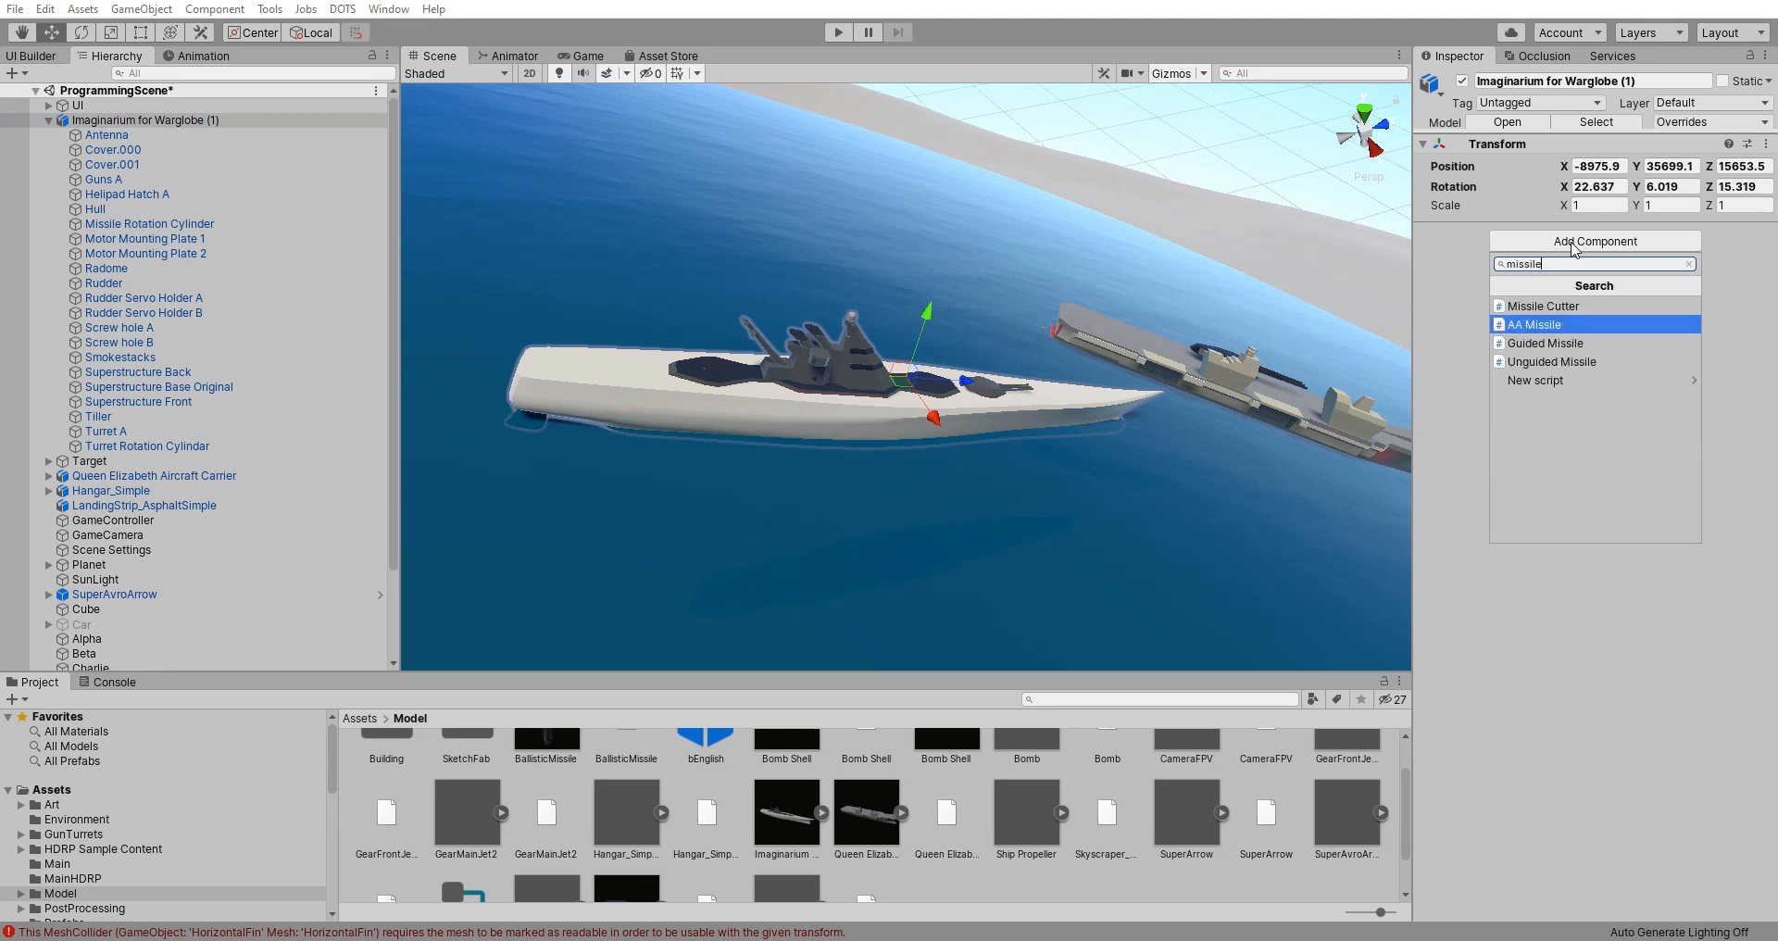
pyautogui.press('Up')
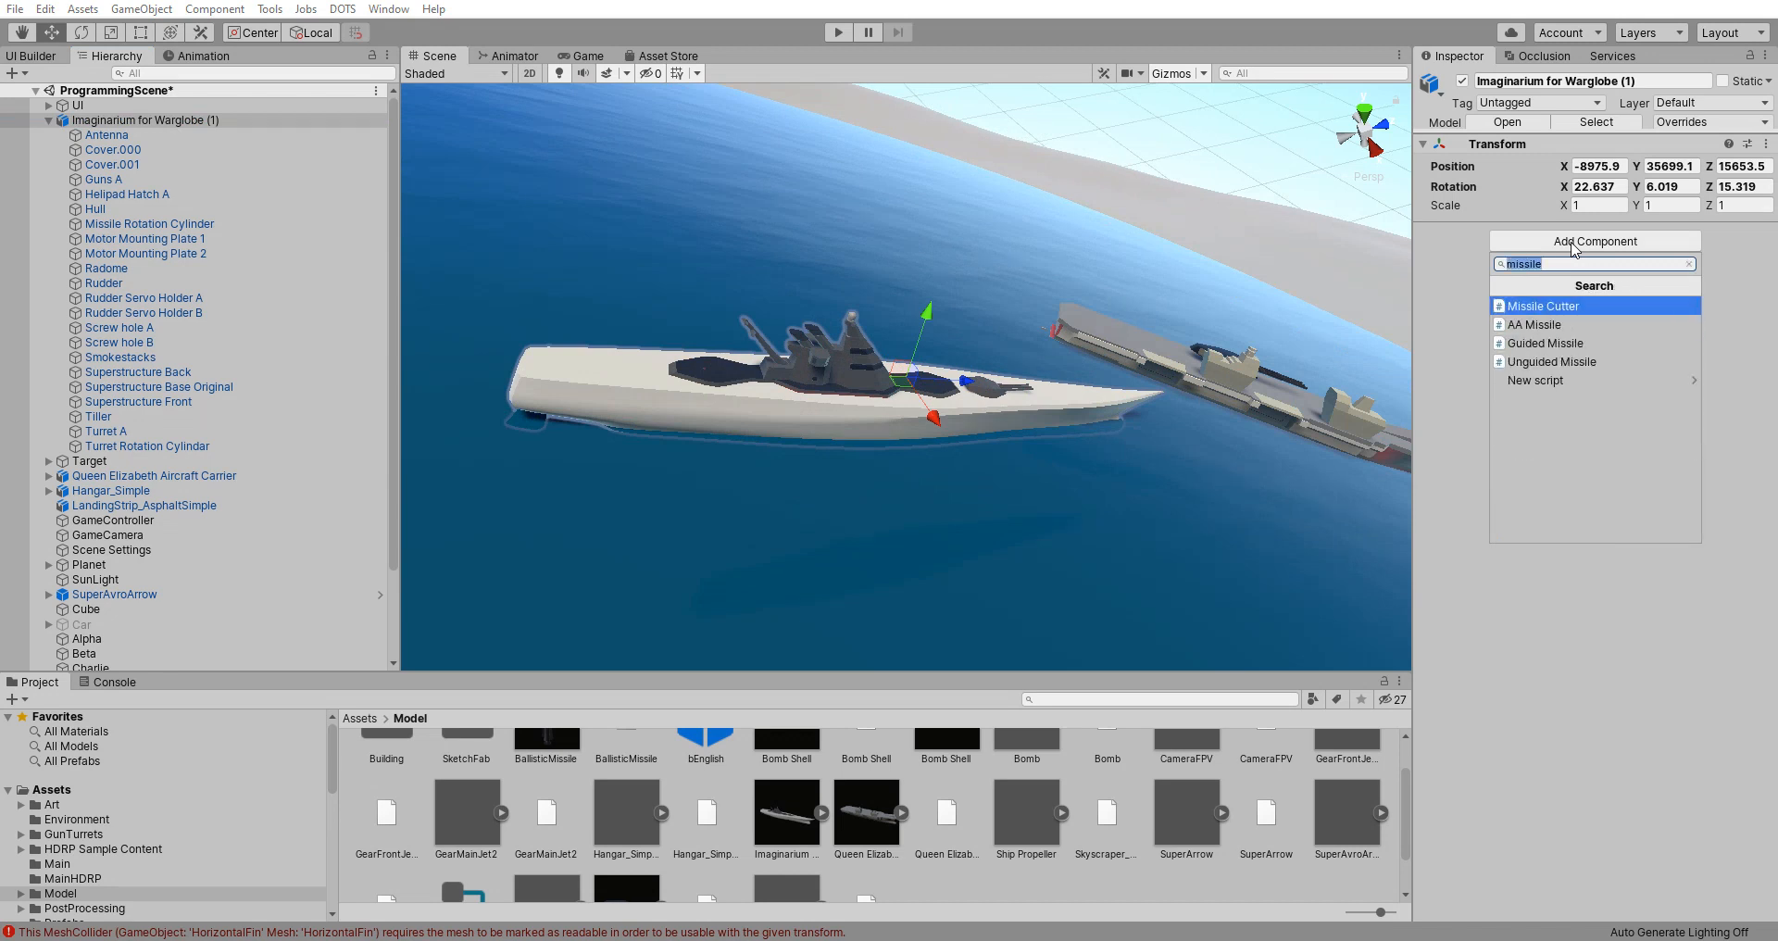
pyautogui.press('Return')
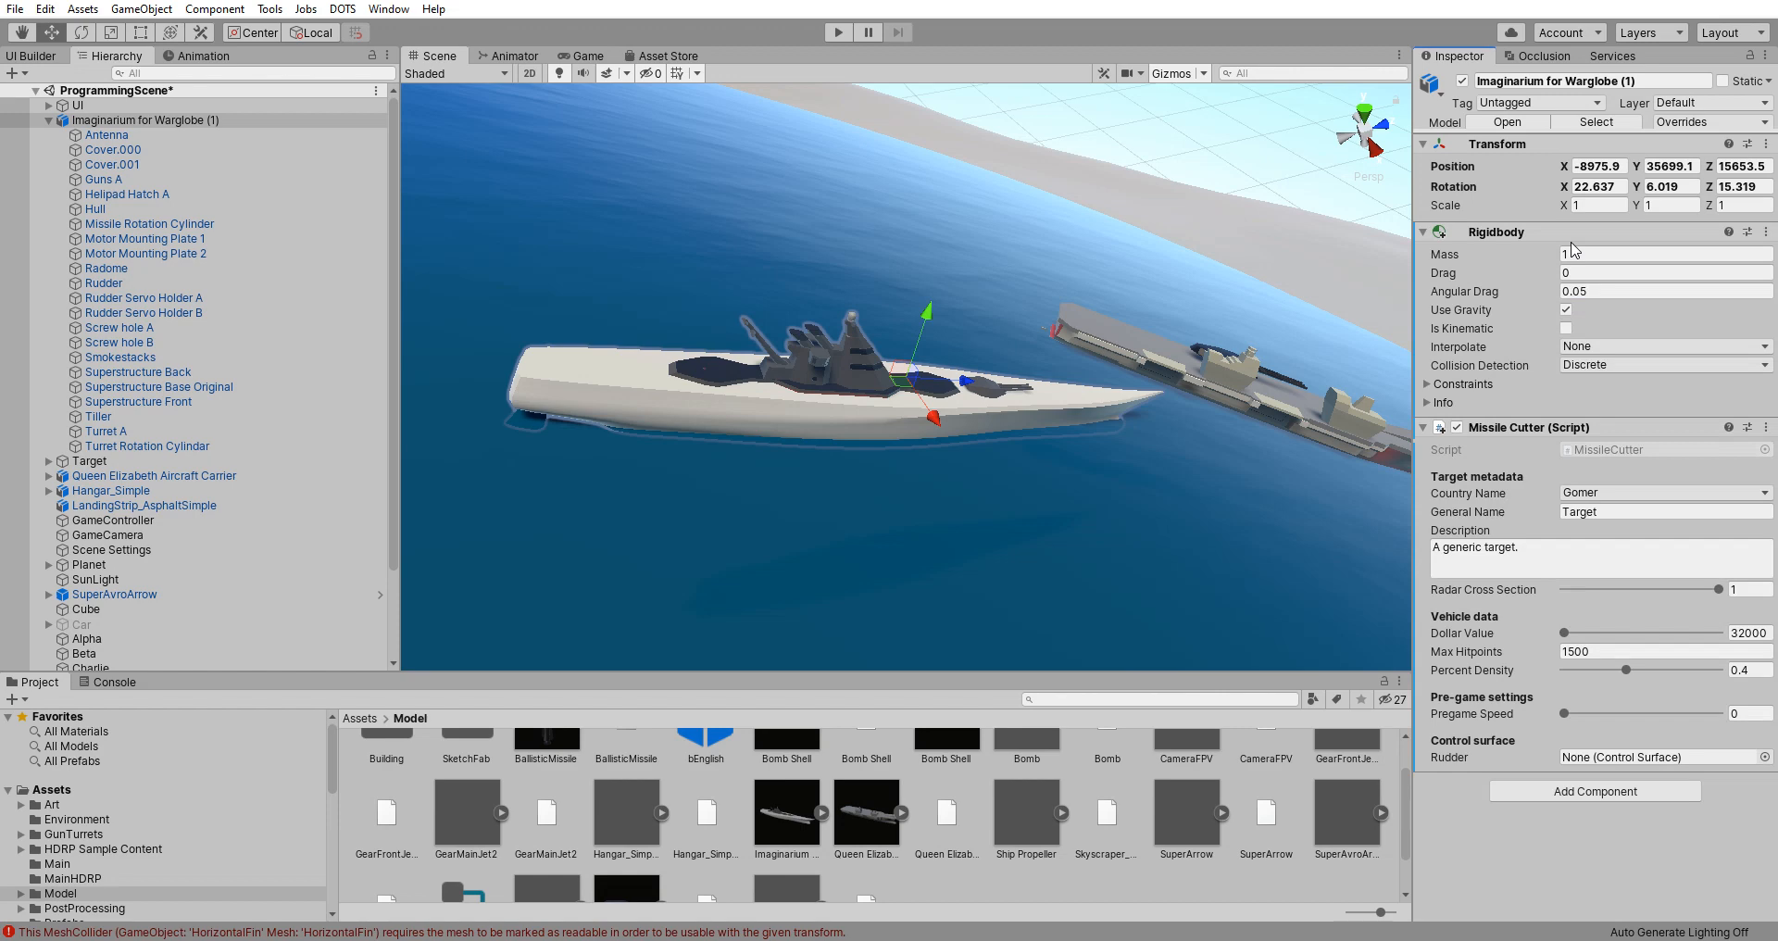
pyautogui.moveTo(456, 474); pyautogui.dragTo(1218, 411, button='right')
pyautogui.click(1107, 381)
pyautogui.click(857, 496)
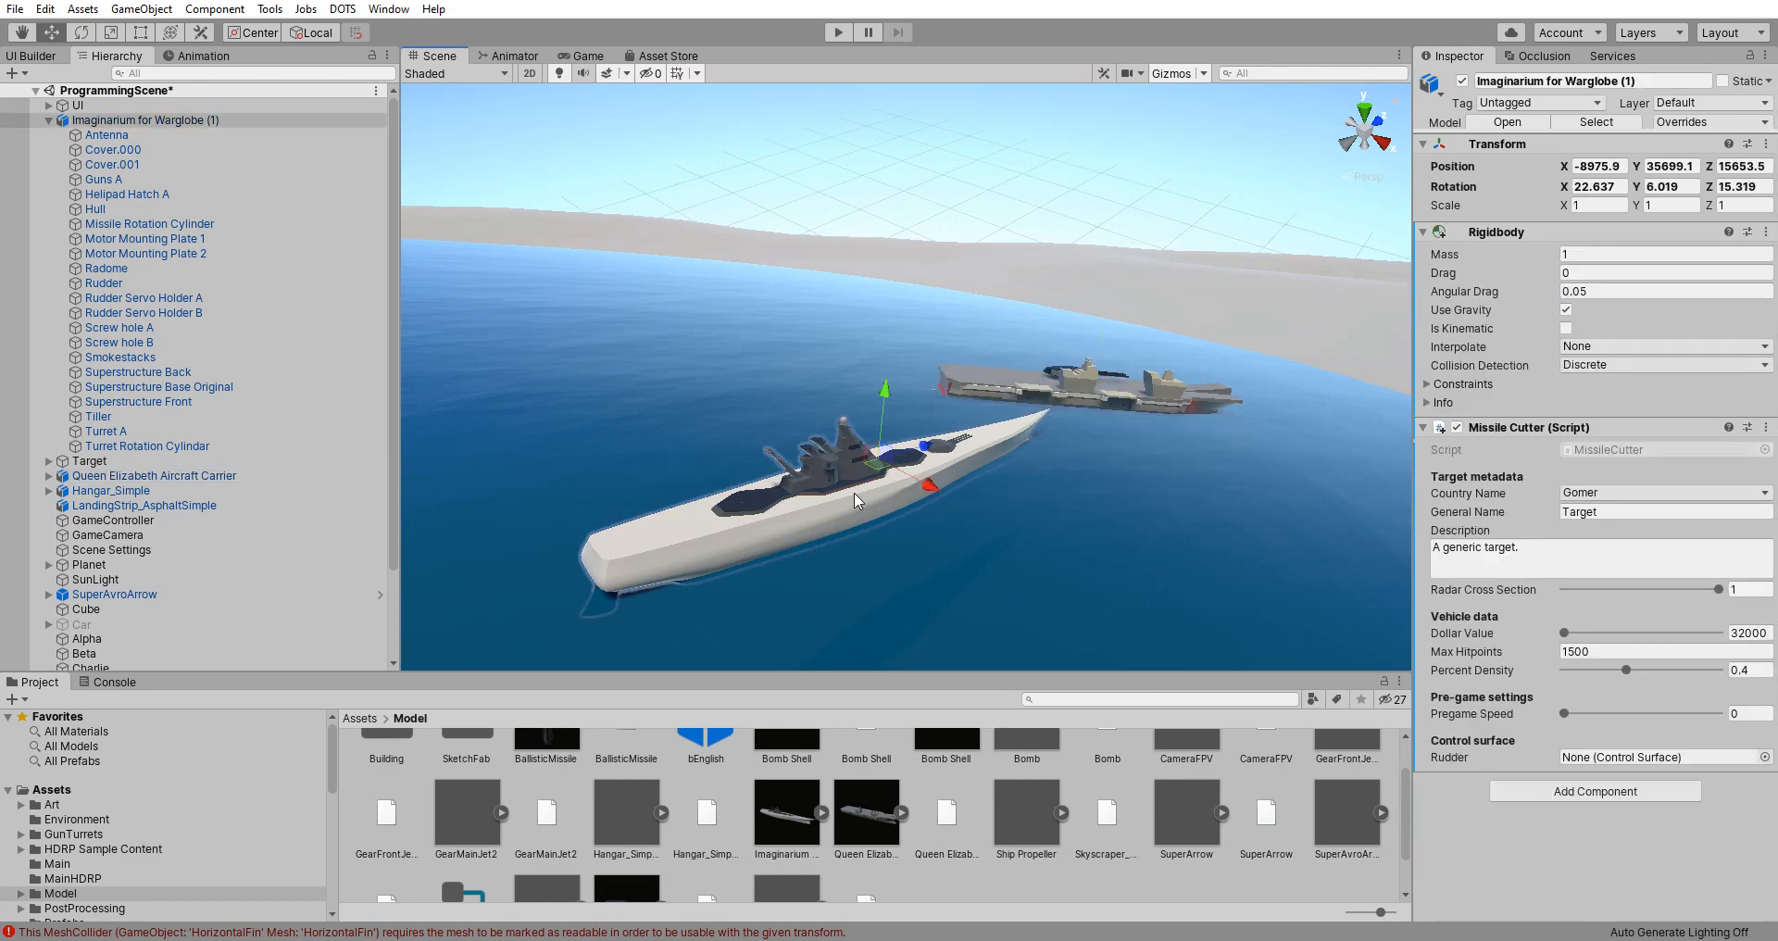
# Step: Open the Missile Cutter script in Visual Studio, examine its class name and Ship base class, and return to Unity
pyautogui.click(1766, 427)
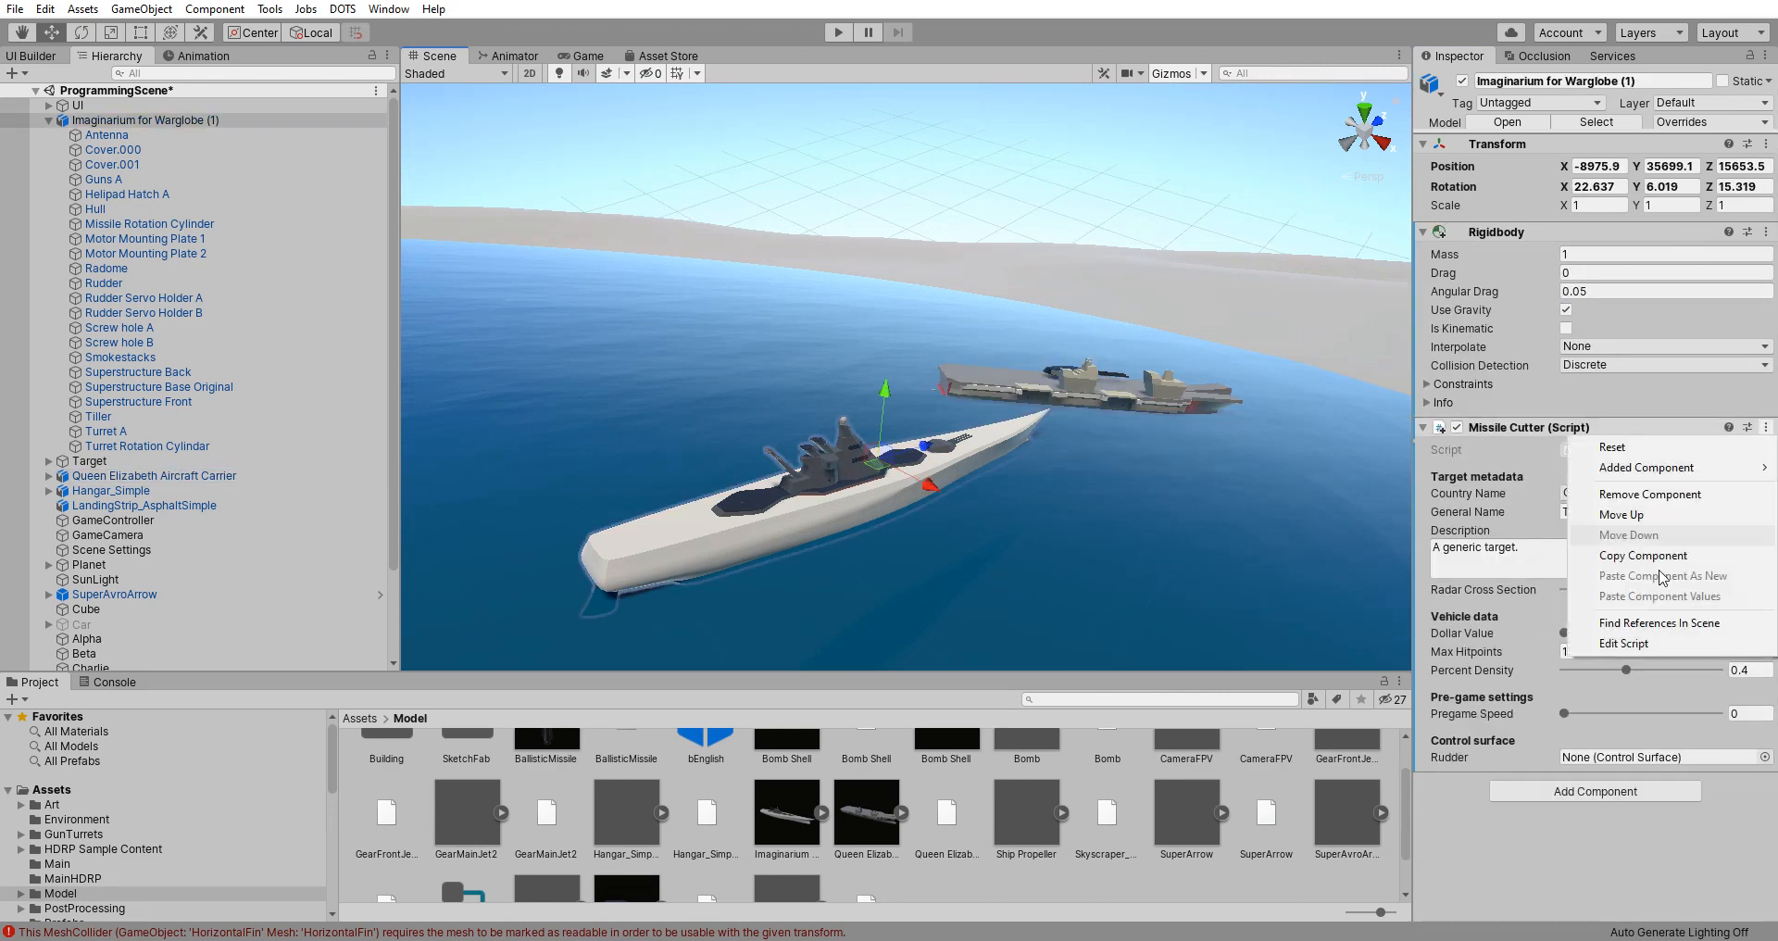
pyautogui.click(1611, 648)
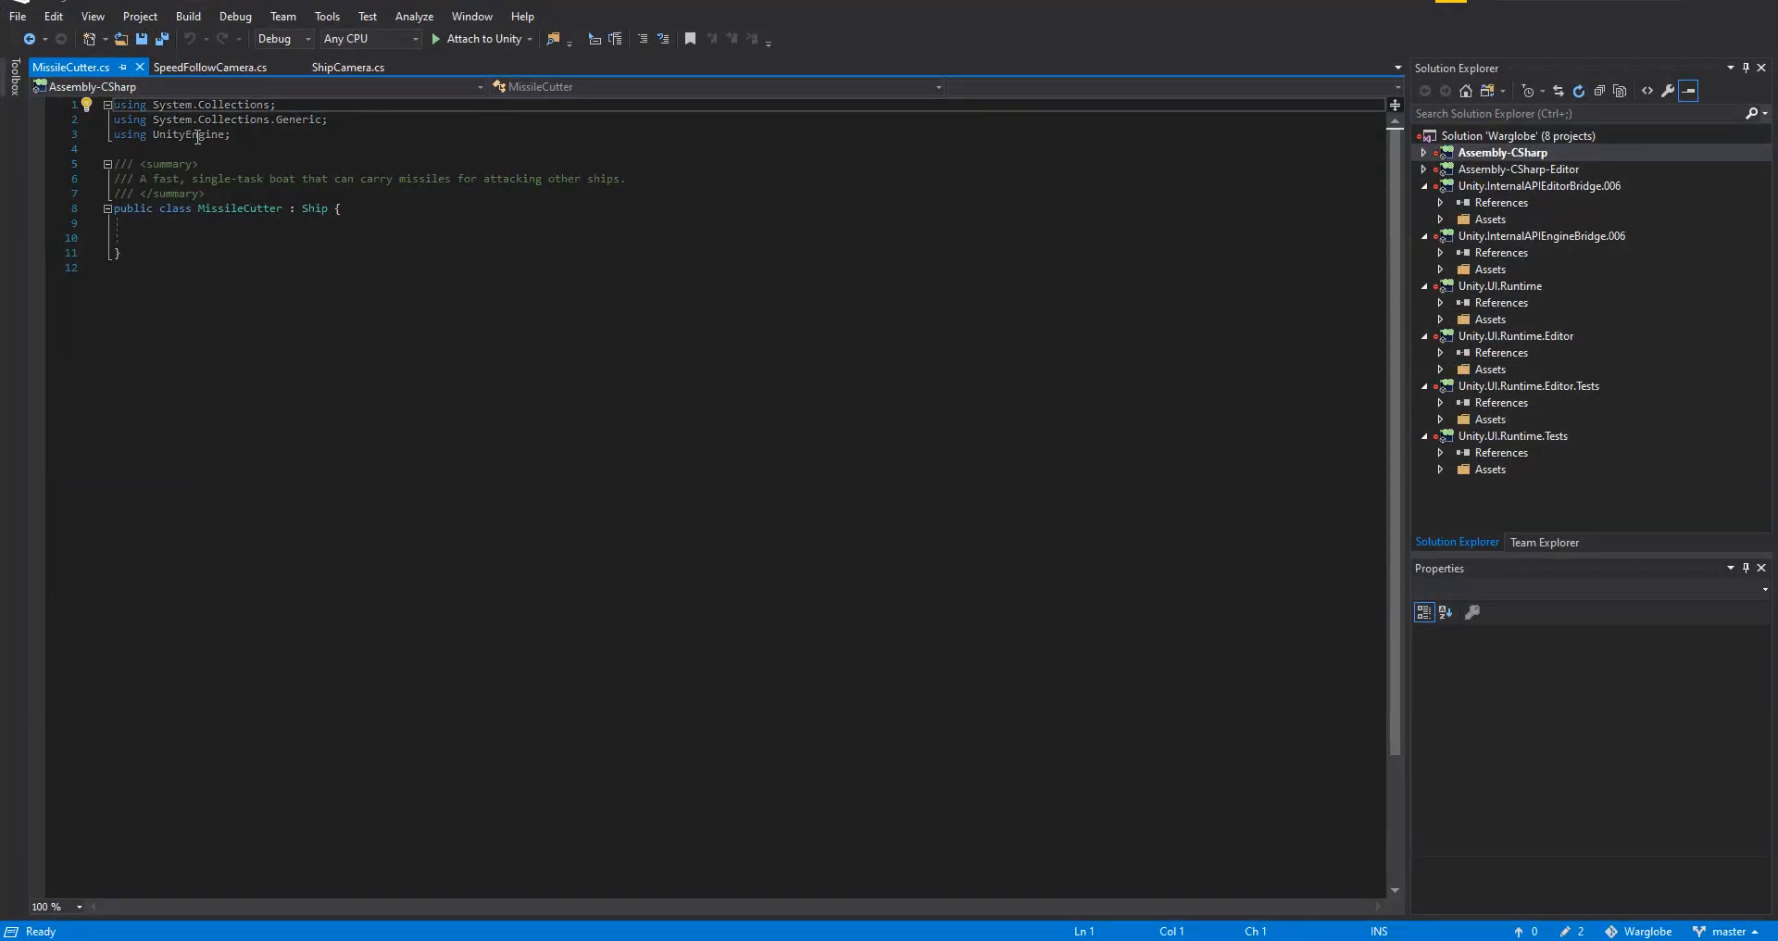
pyautogui.doubleClick(309, 210)
pyautogui.click(315, 223)
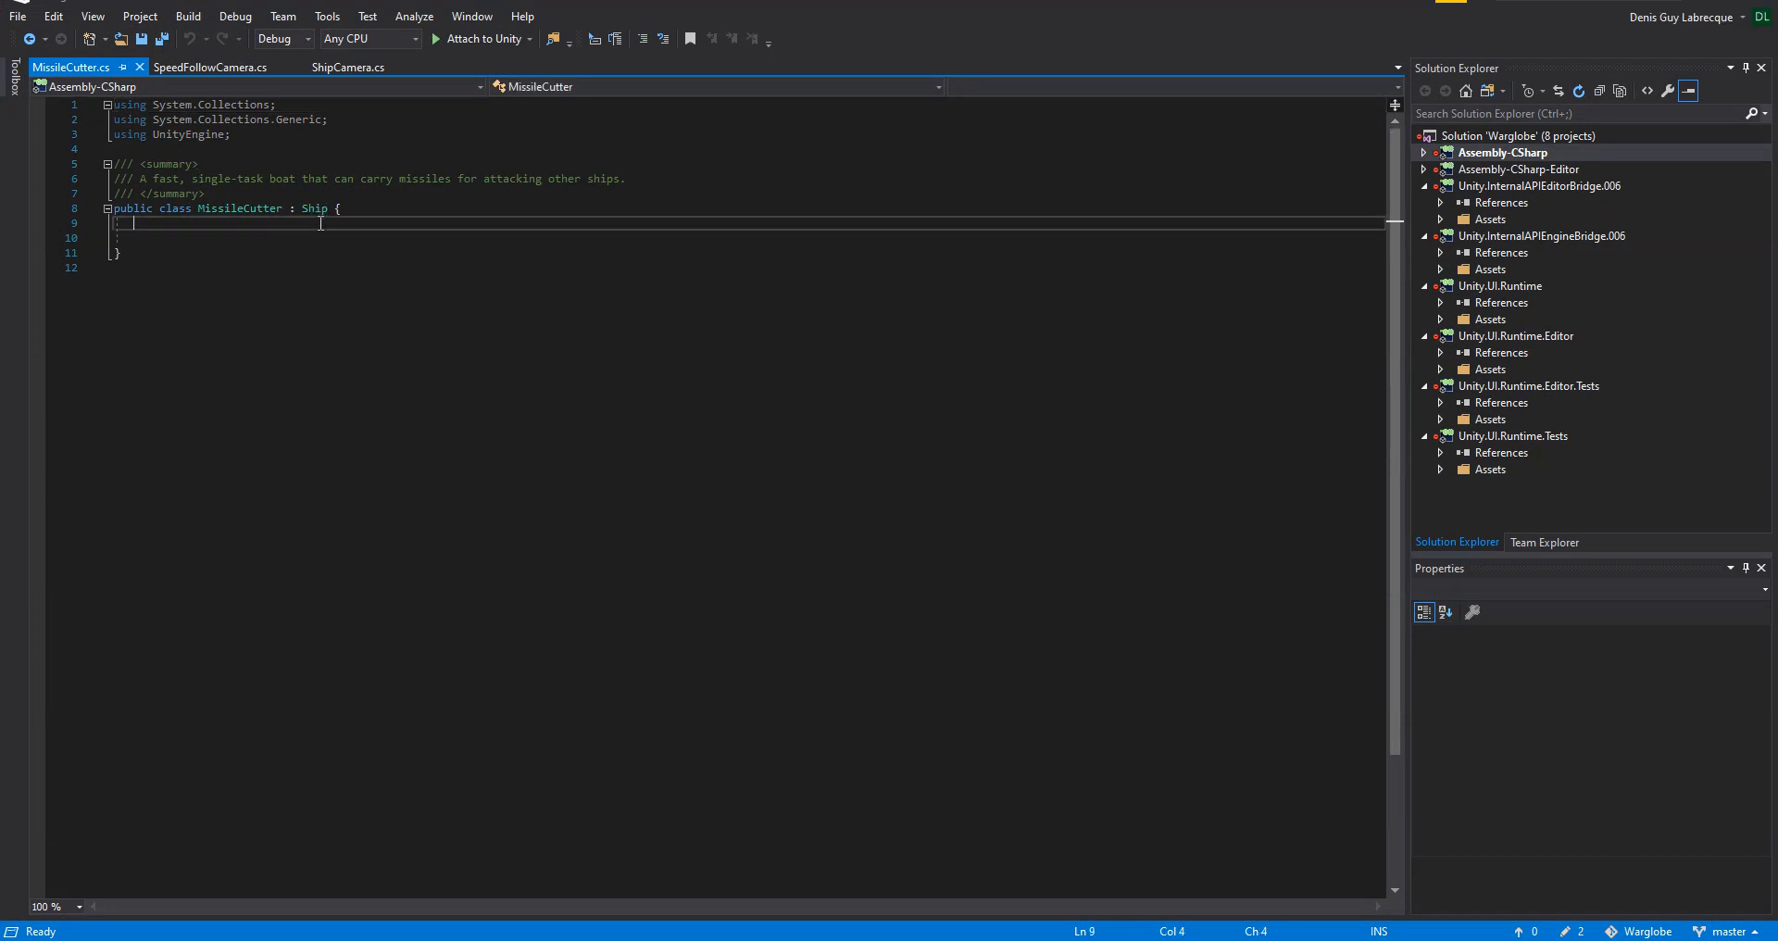
pyautogui.click(225, 207)
pyautogui.doubleClick(225, 207)
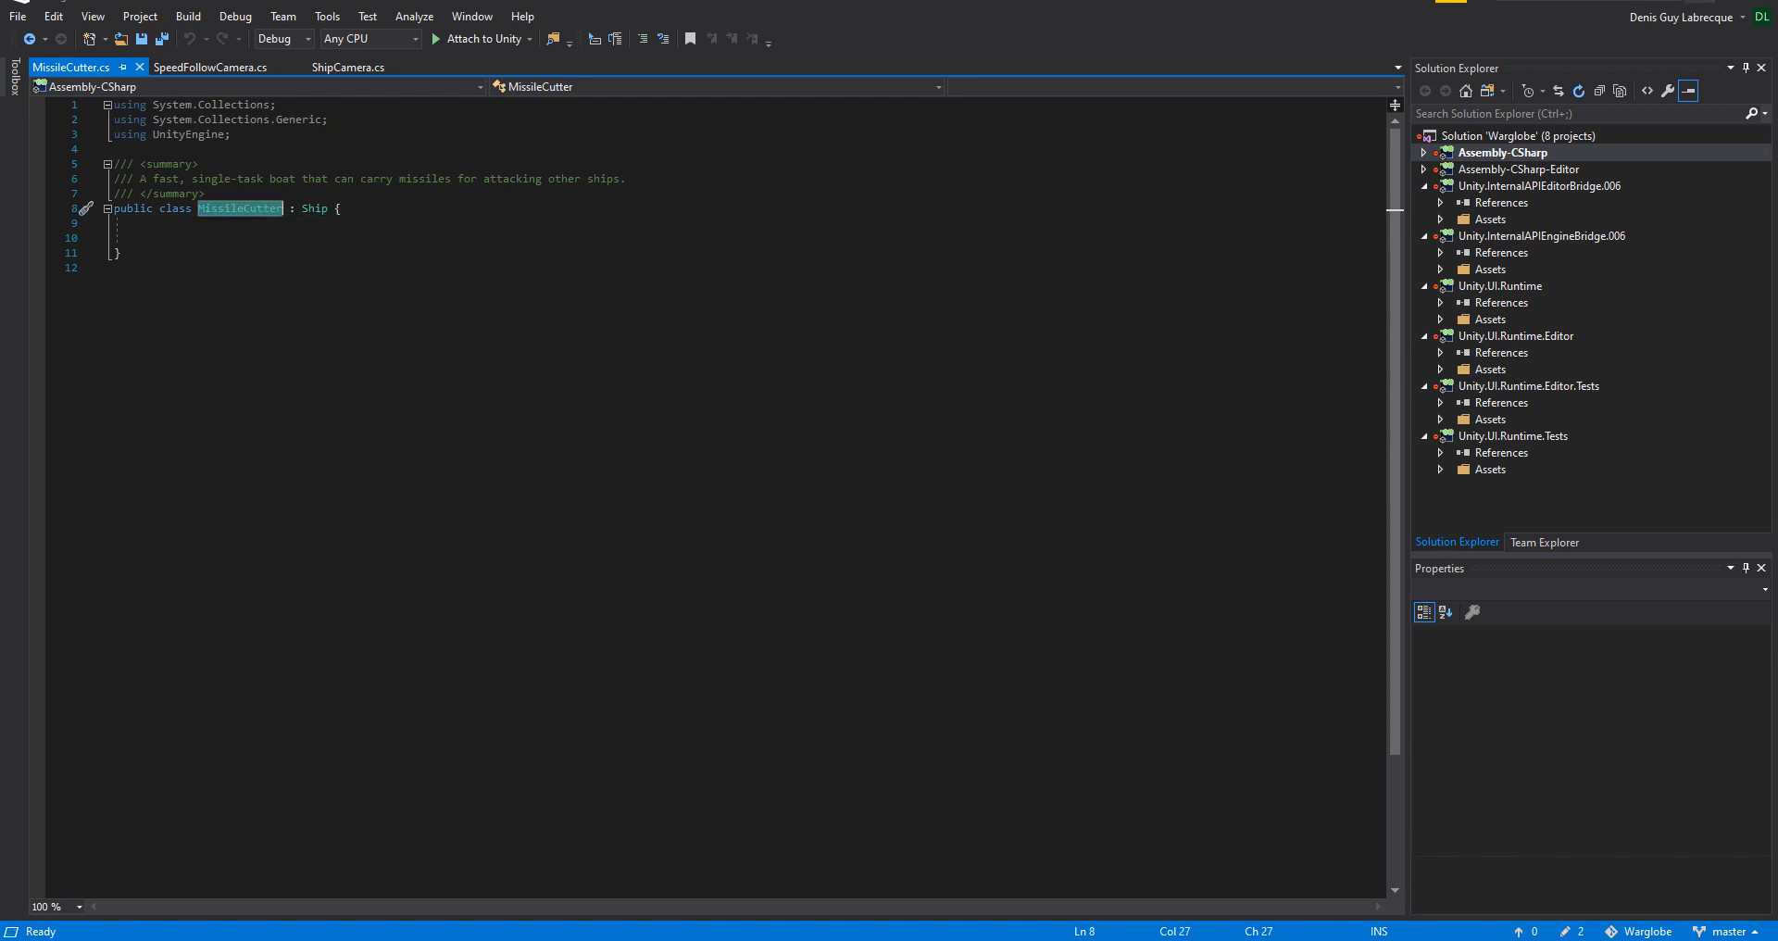
pyautogui.click(1706, 1)
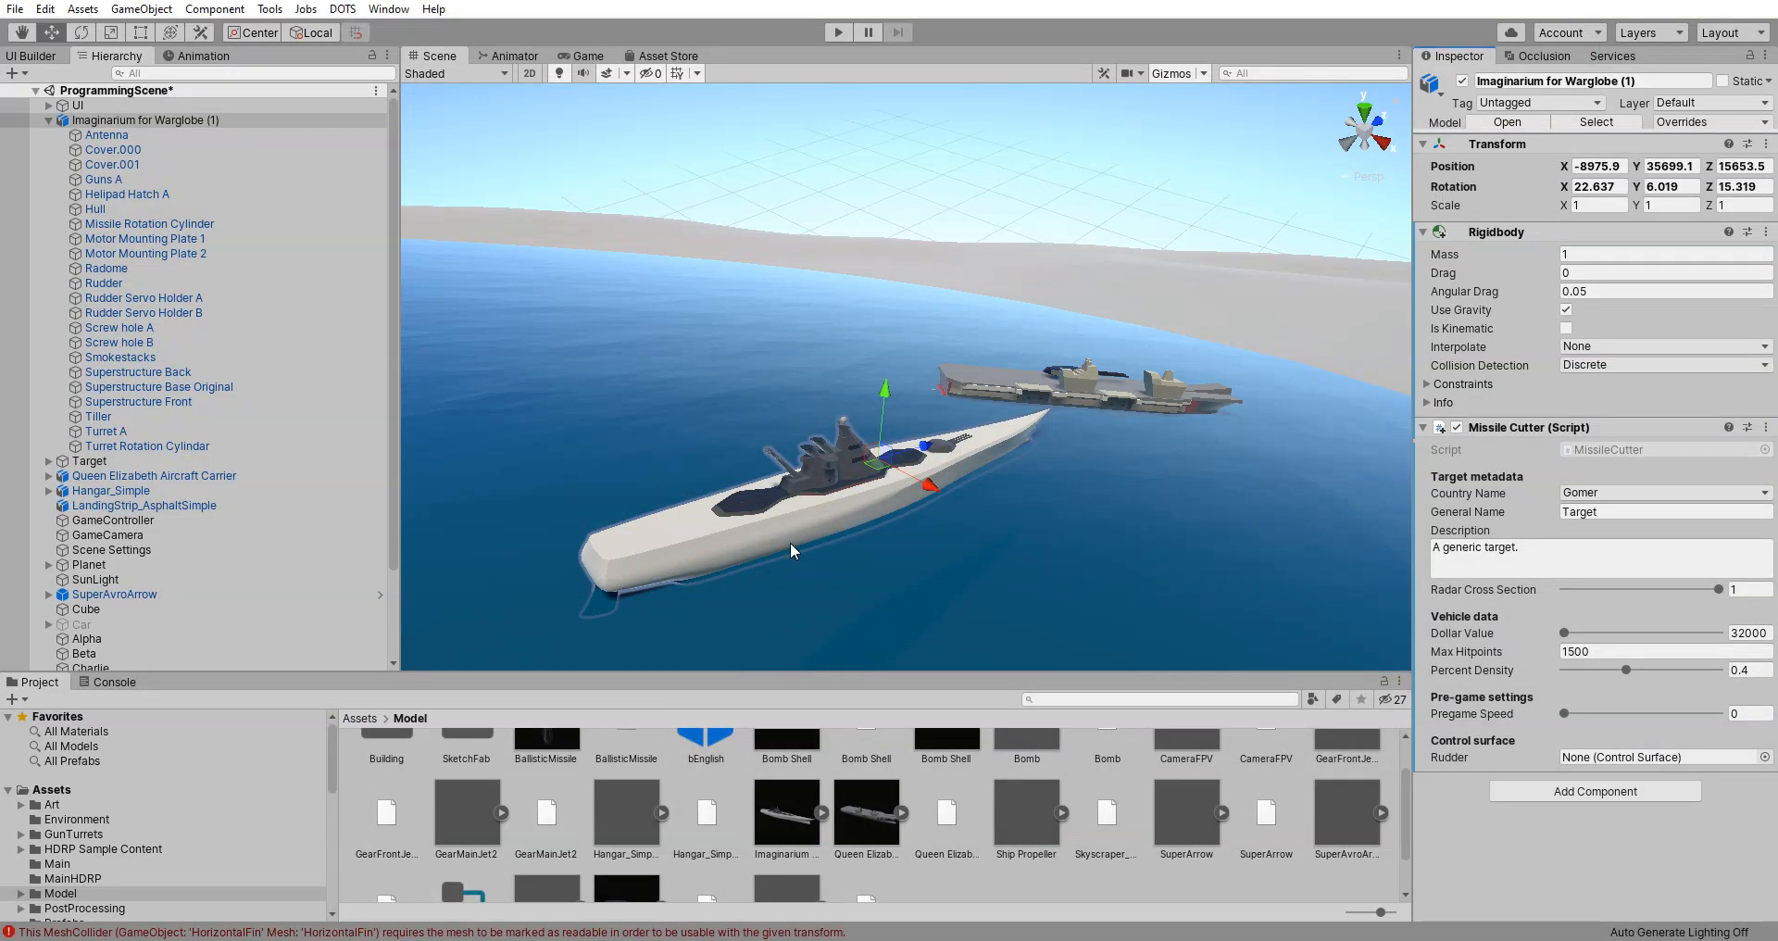
# Step: Add a Mesh Collider to the warship's Hull object
pyautogui.scroll(3, 681, 516)
pyautogui.moveTo(681, 517); pyautogui.dragTo(734, 433, button='middle')
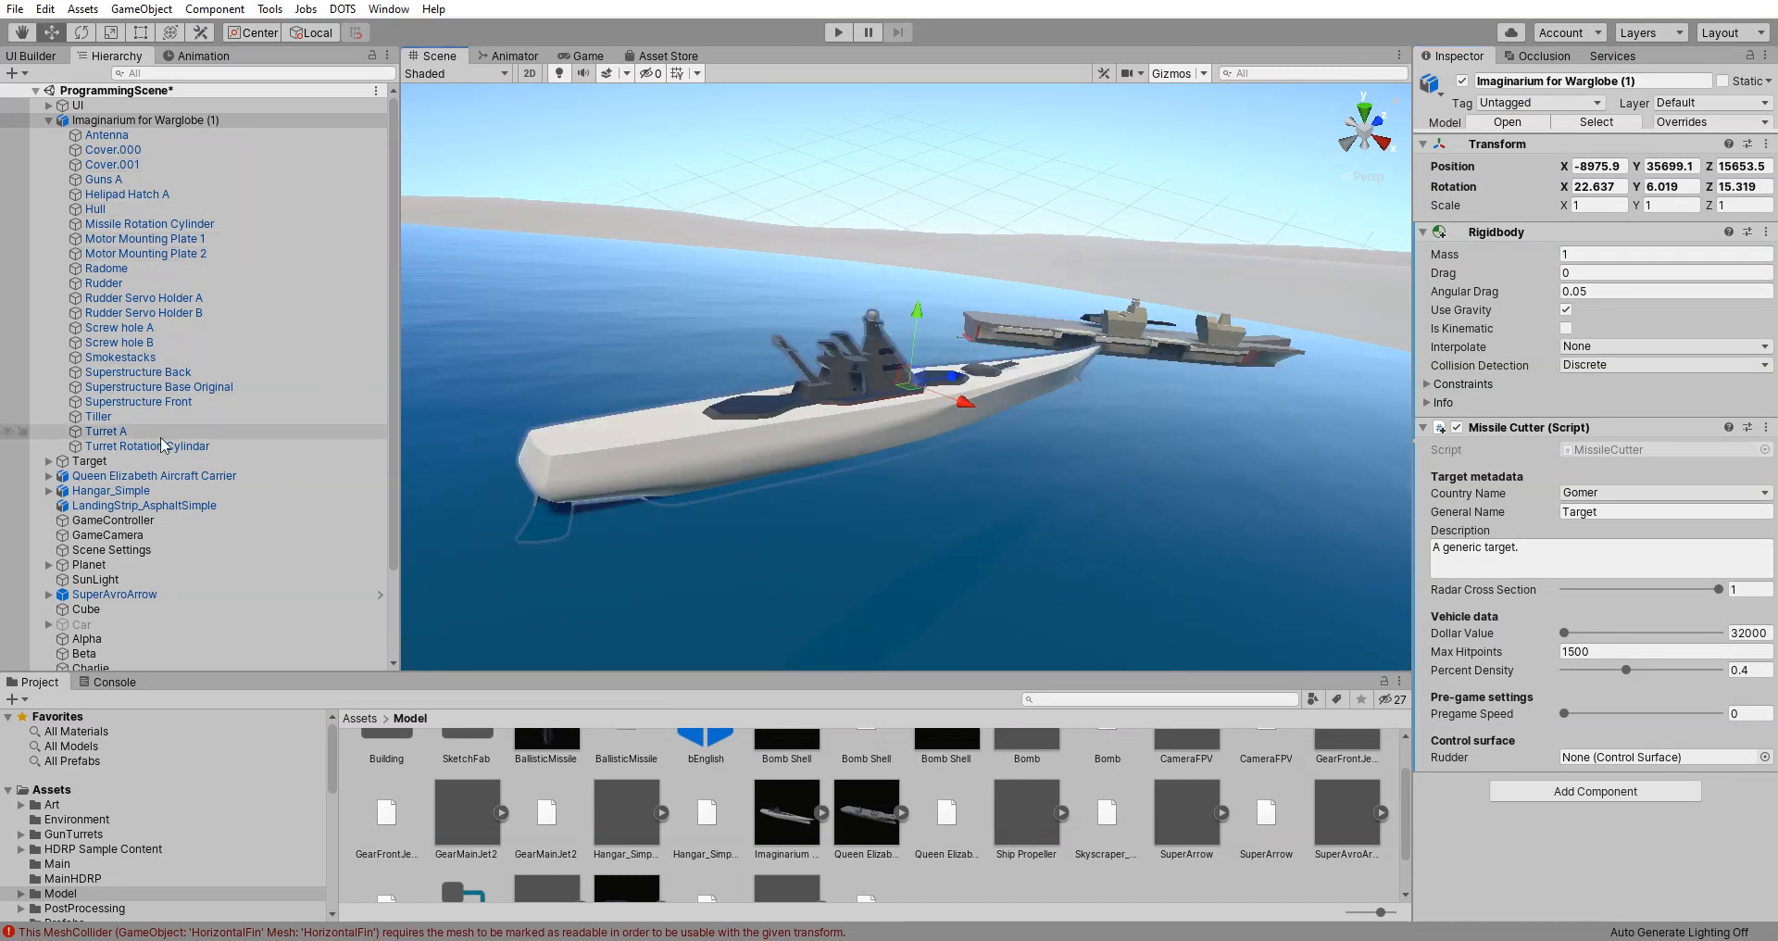
pyautogui.click(113, 208)
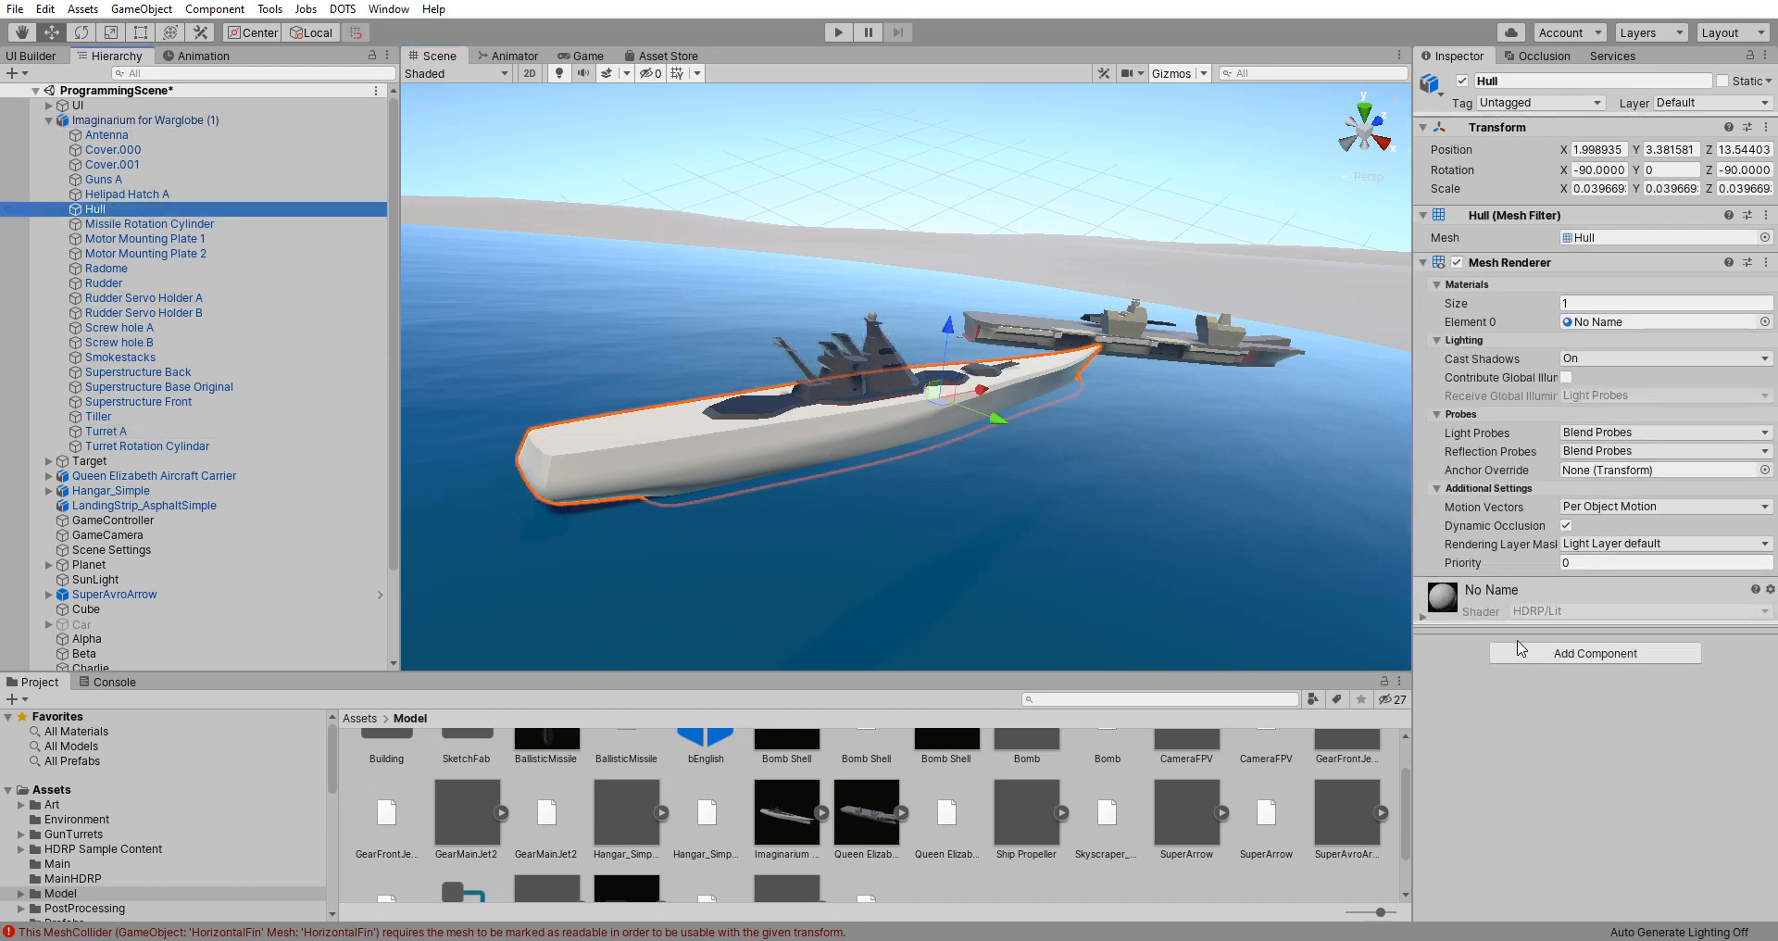
pyautogui.click(1576, 654)
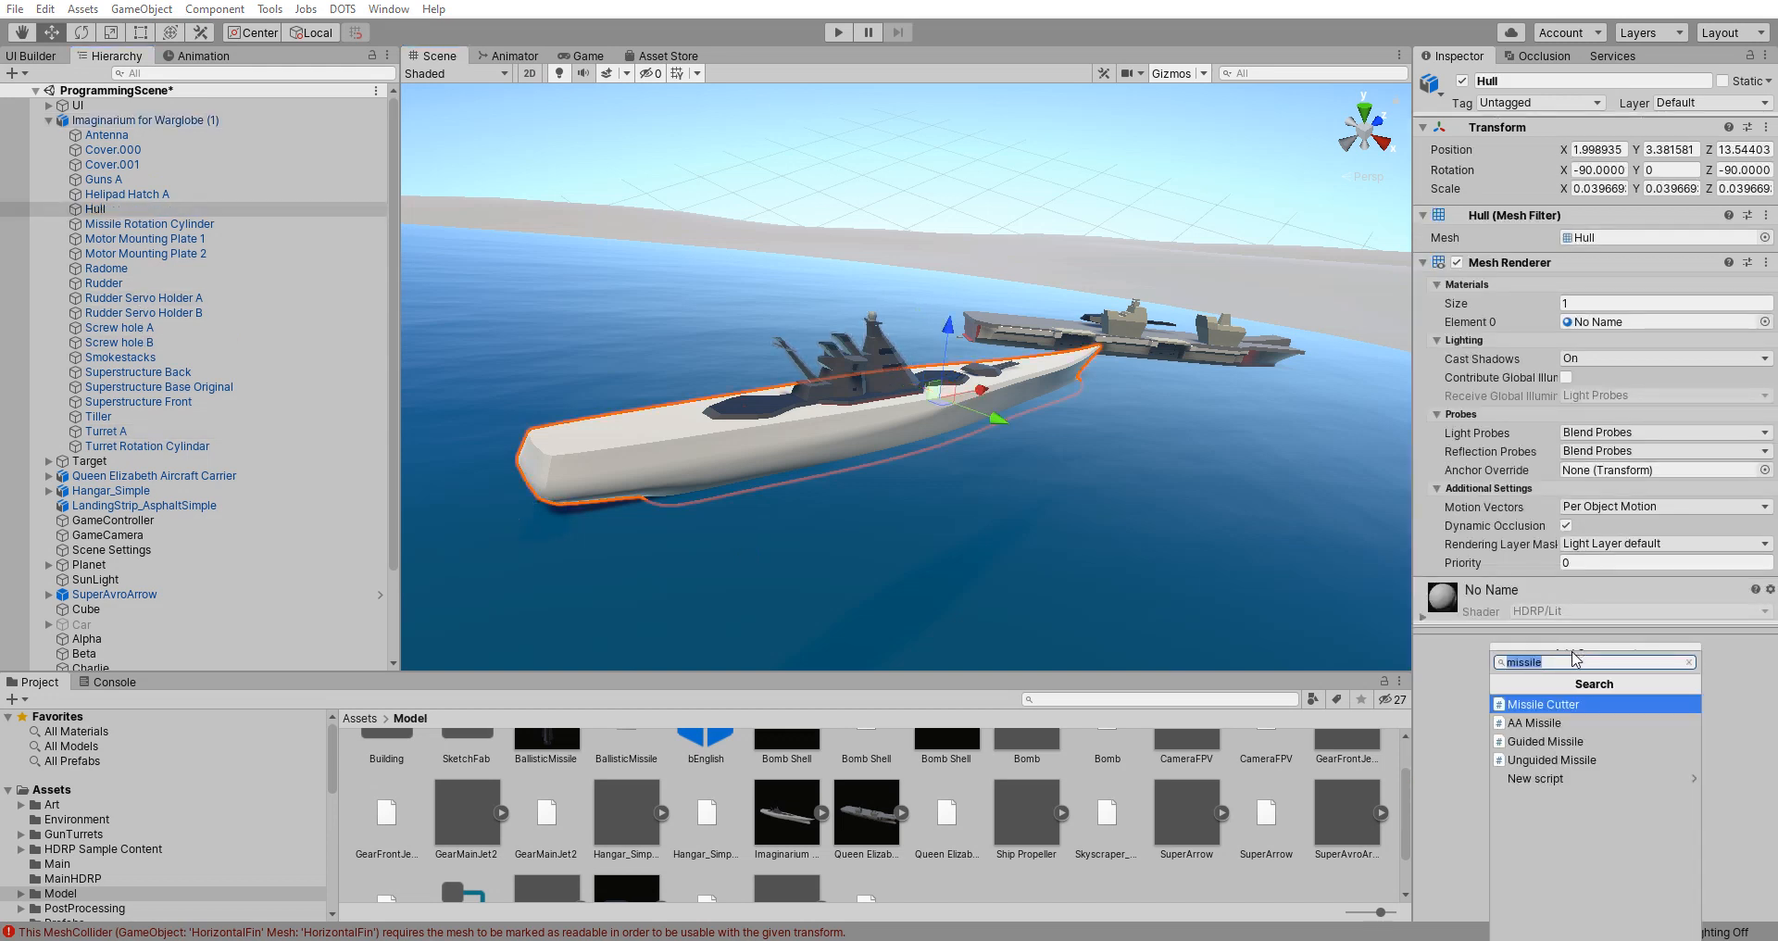
pyautogui.press('BackSpace')
pyautogui.write('collider')
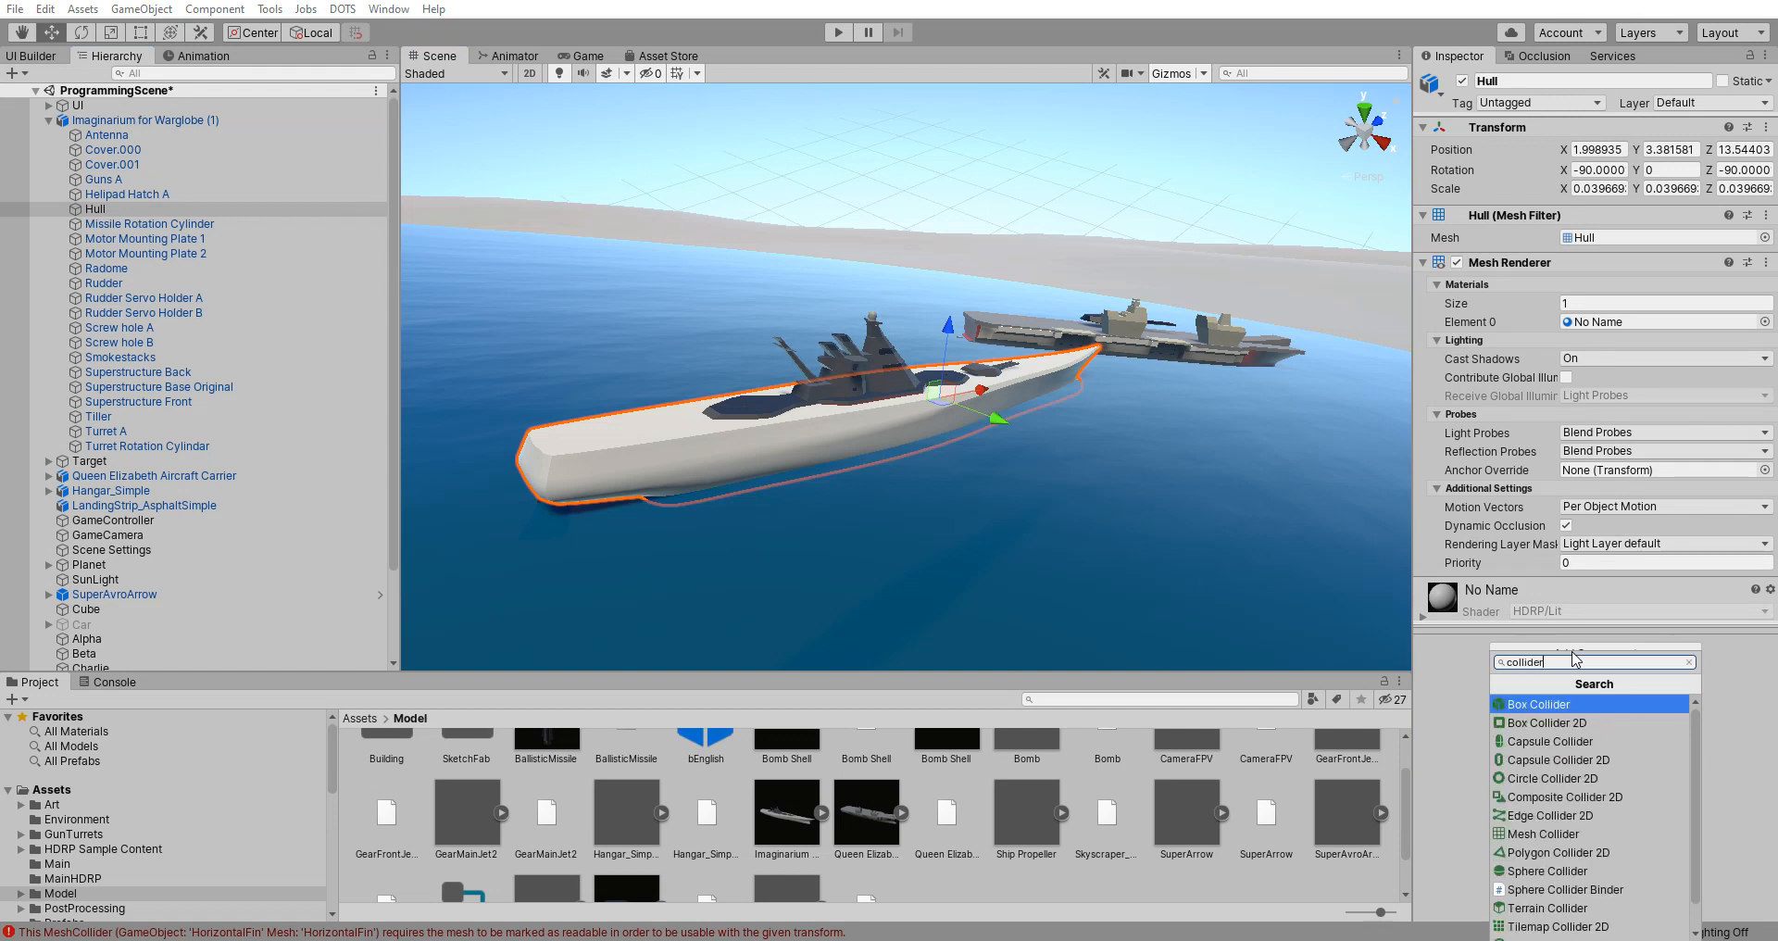
pyautogui.click(1537, 835)
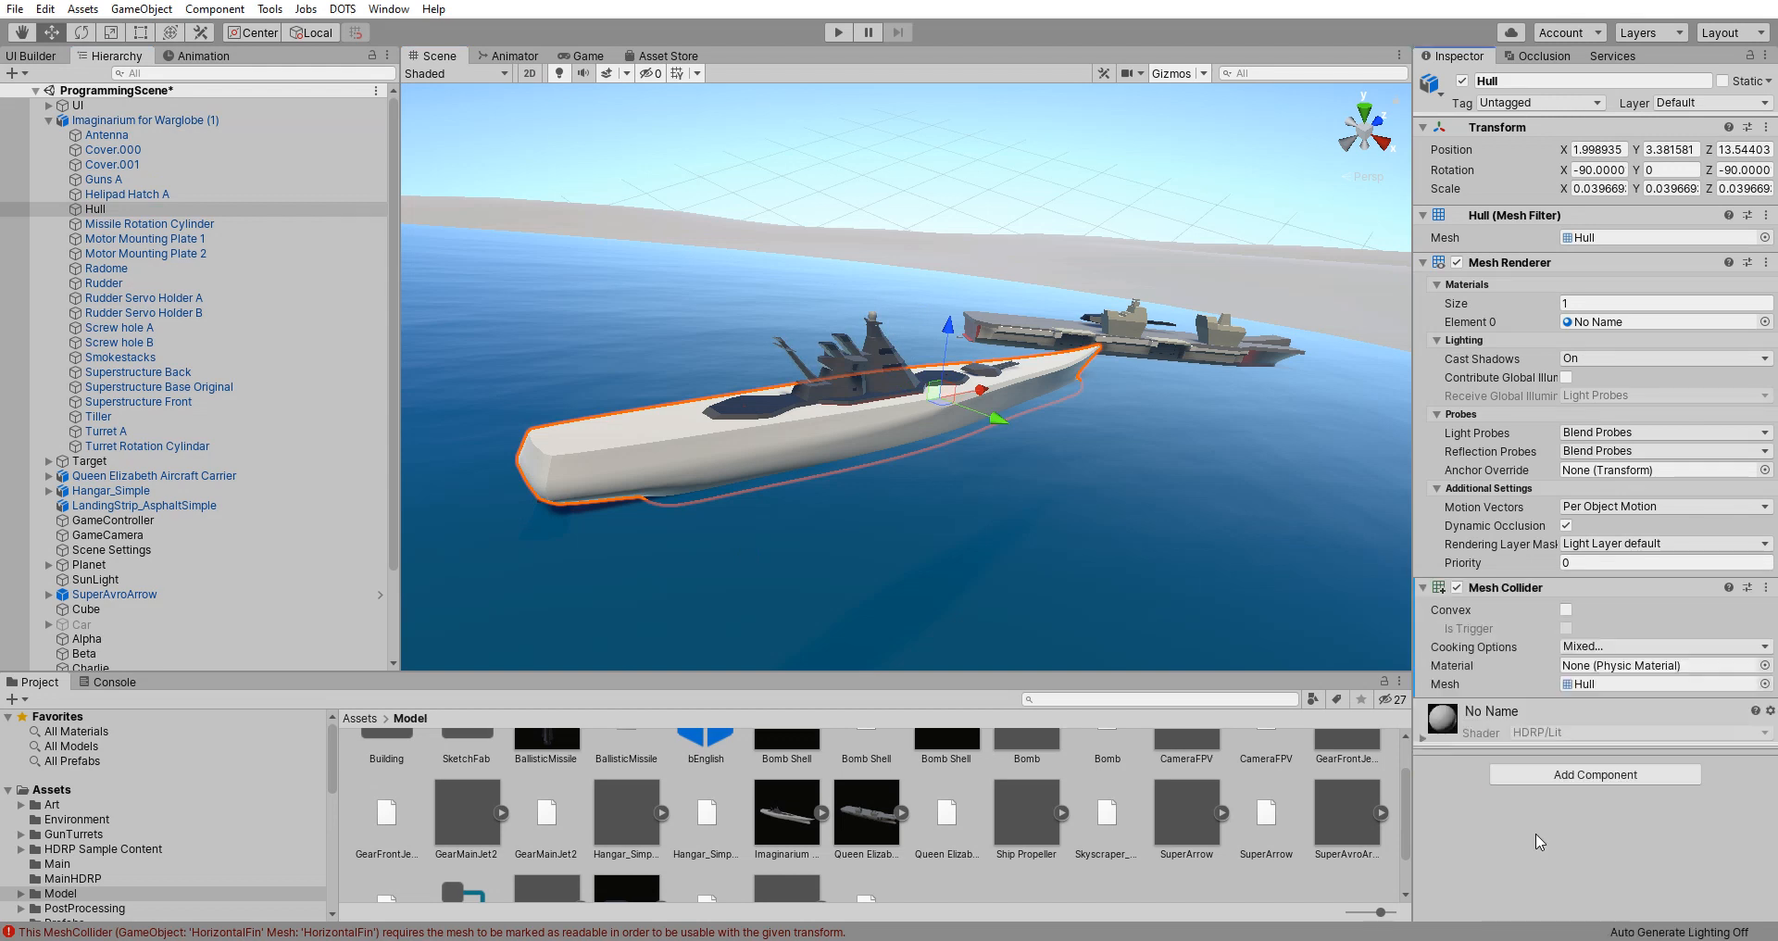
pyautogui.scroll(2, 615, 486)
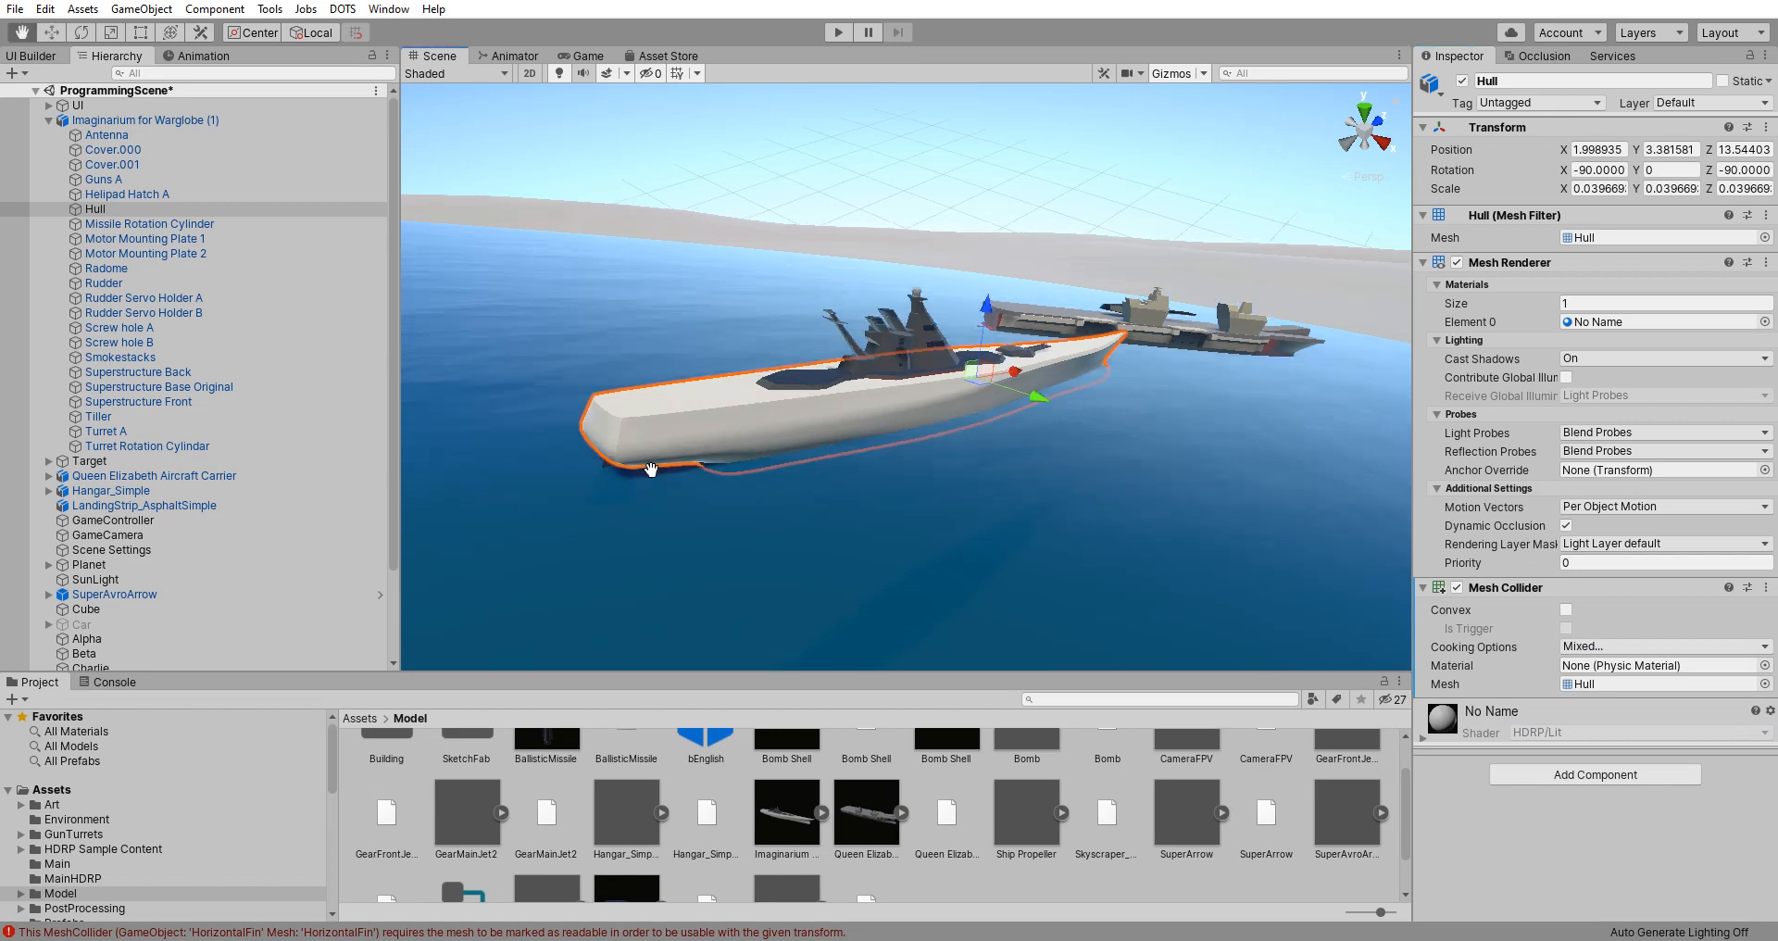
pyautogui.scroll(2, 691, 476)
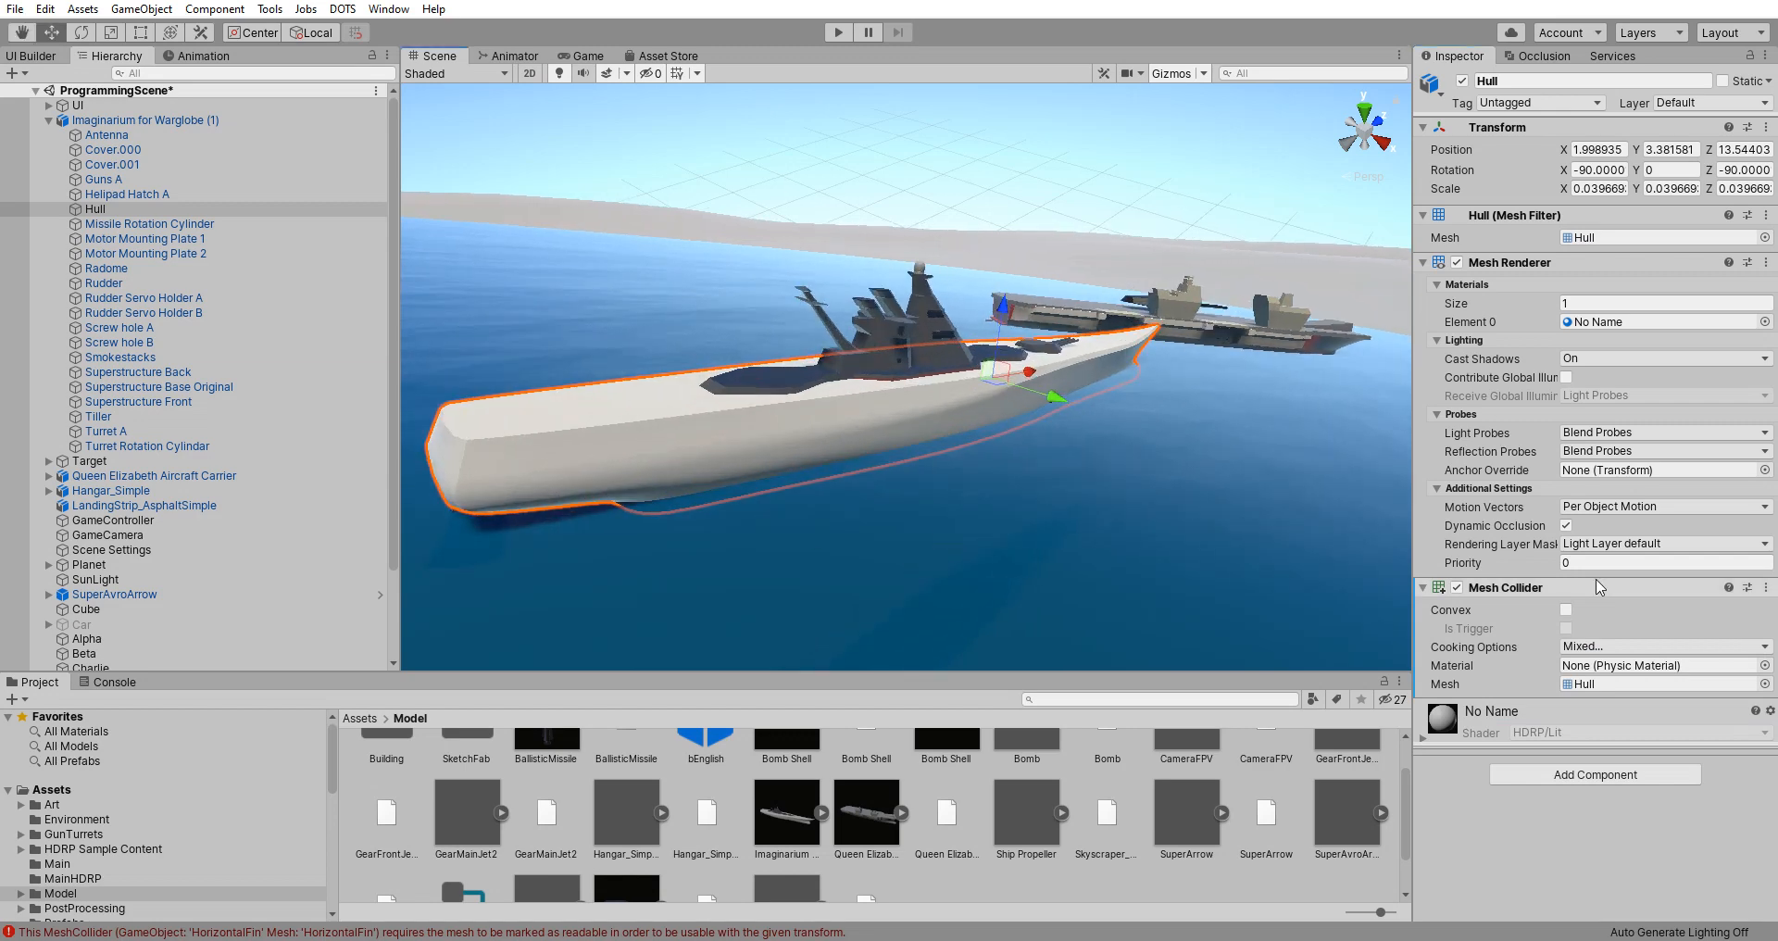
# Step: Make the Hull's Mesh Collider convex and inspect the collider's outline around the ship
pyautogui.click(1566, 610)
pyautogui.moveTo(1039, 549); pyautogui.dragTo(924, 522, button='right')
pyautogui.moveTo(924, 524); pyautogui.dragTo(754, 398, button='middle')
pyautogui.scroll(-4, 725, 481)
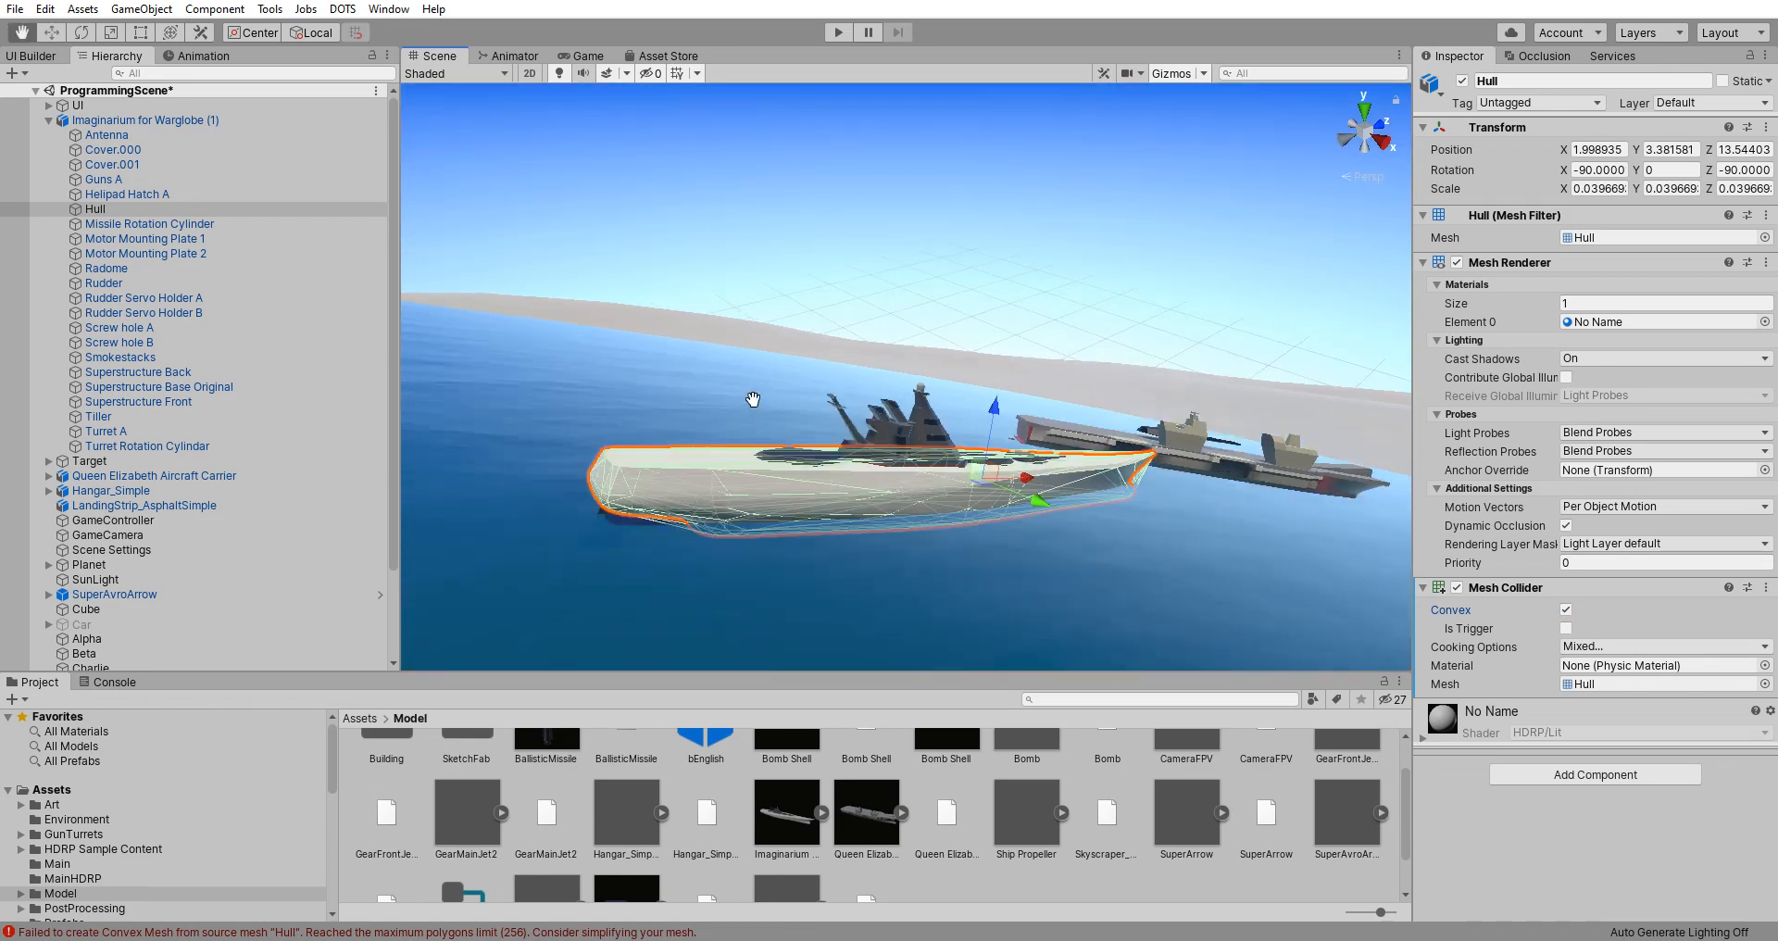
pyautogui.moveTo(785, 400); pyautogui.dragTo(779, 451, button='right')
pyautogui.moveTo(915, 416); pyautogui.dragTo(839, 469, button='middle')
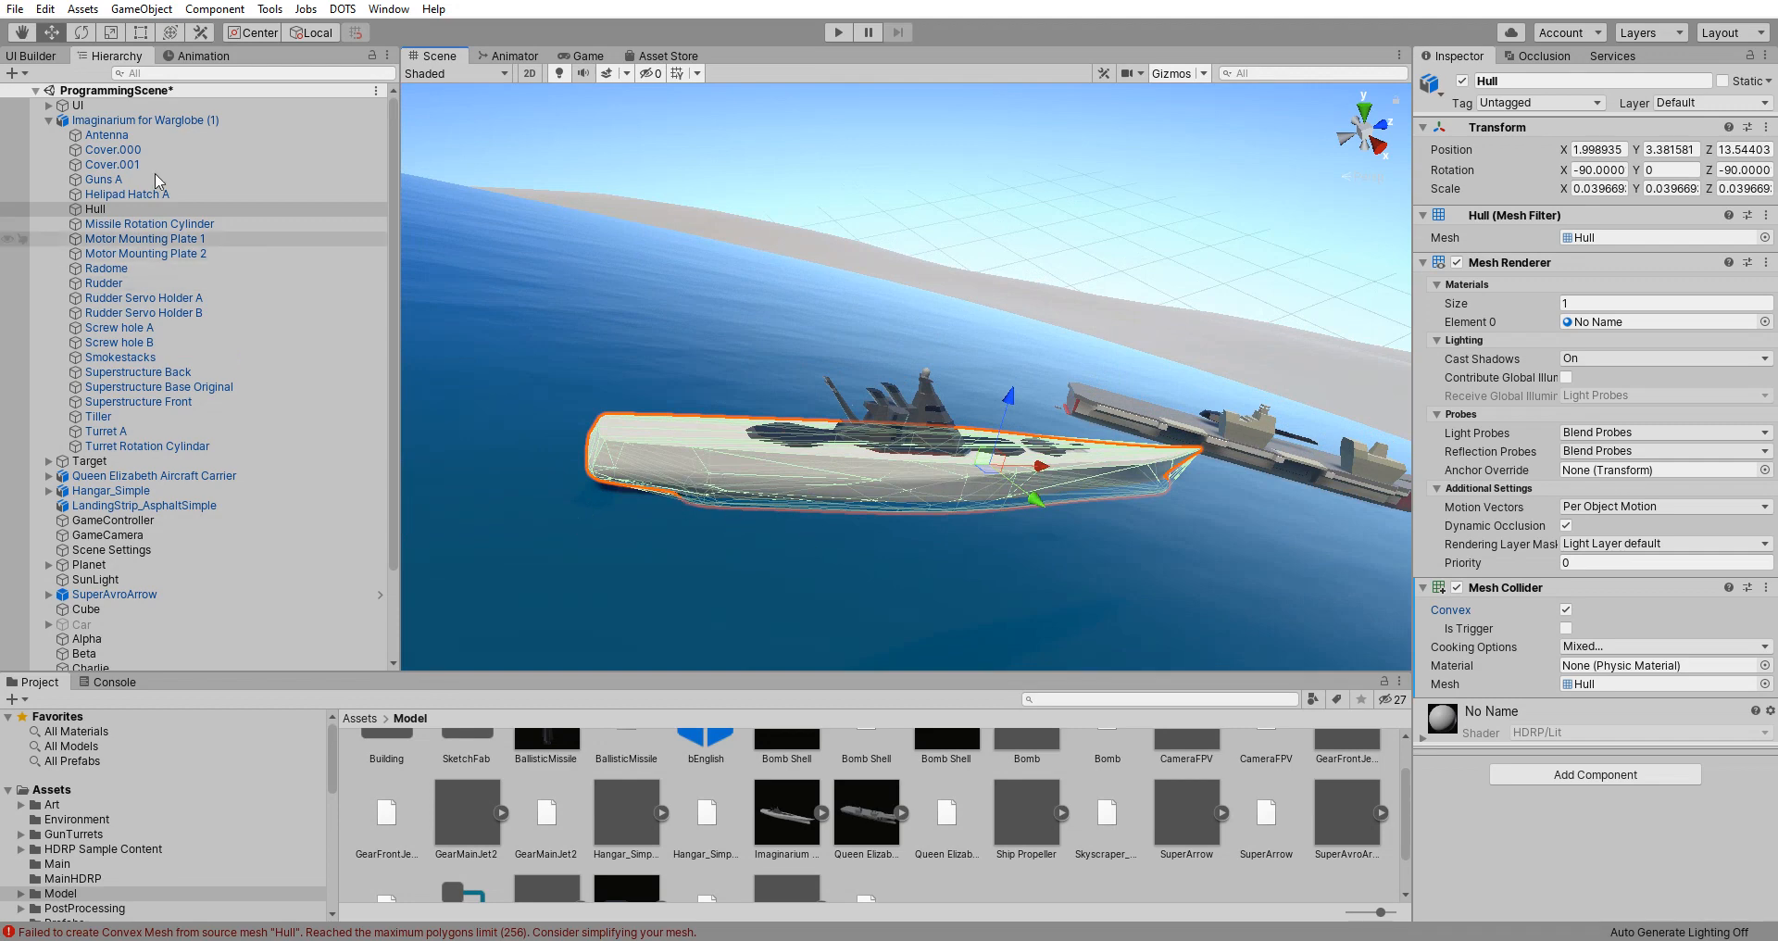
# Step: Create an empty child object under the warship's root and add the Flotation Area script to it
pyautogui.click(159, 121)
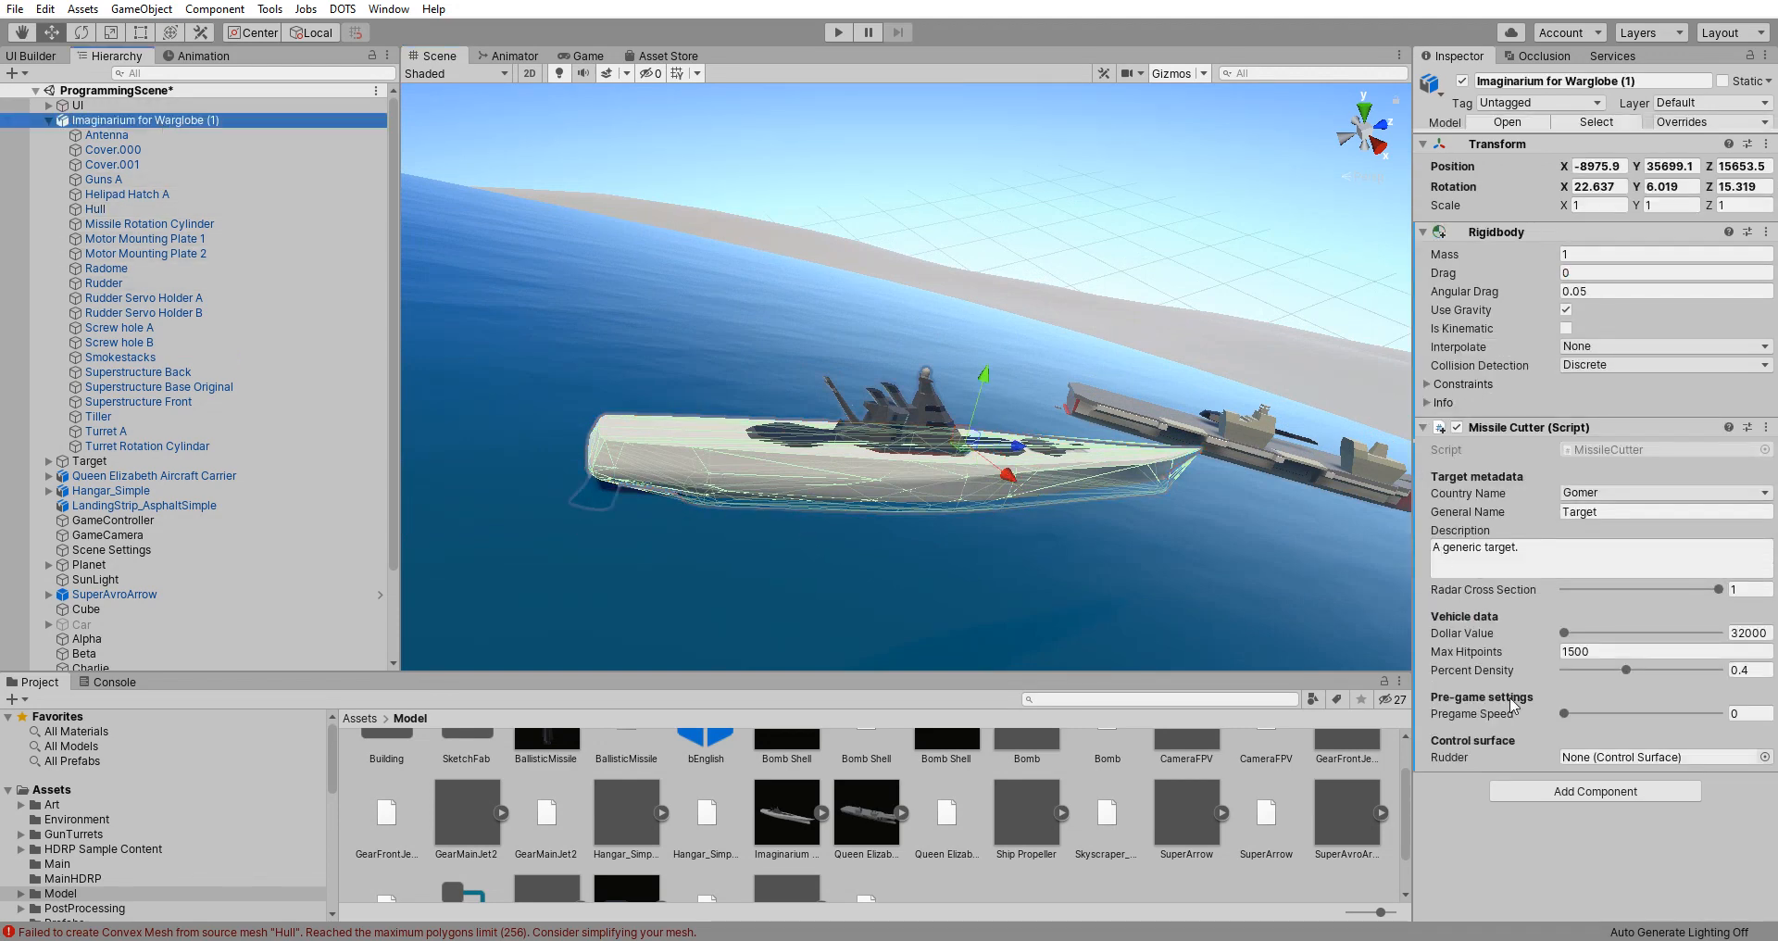
pyautogui.click(1600, 511)
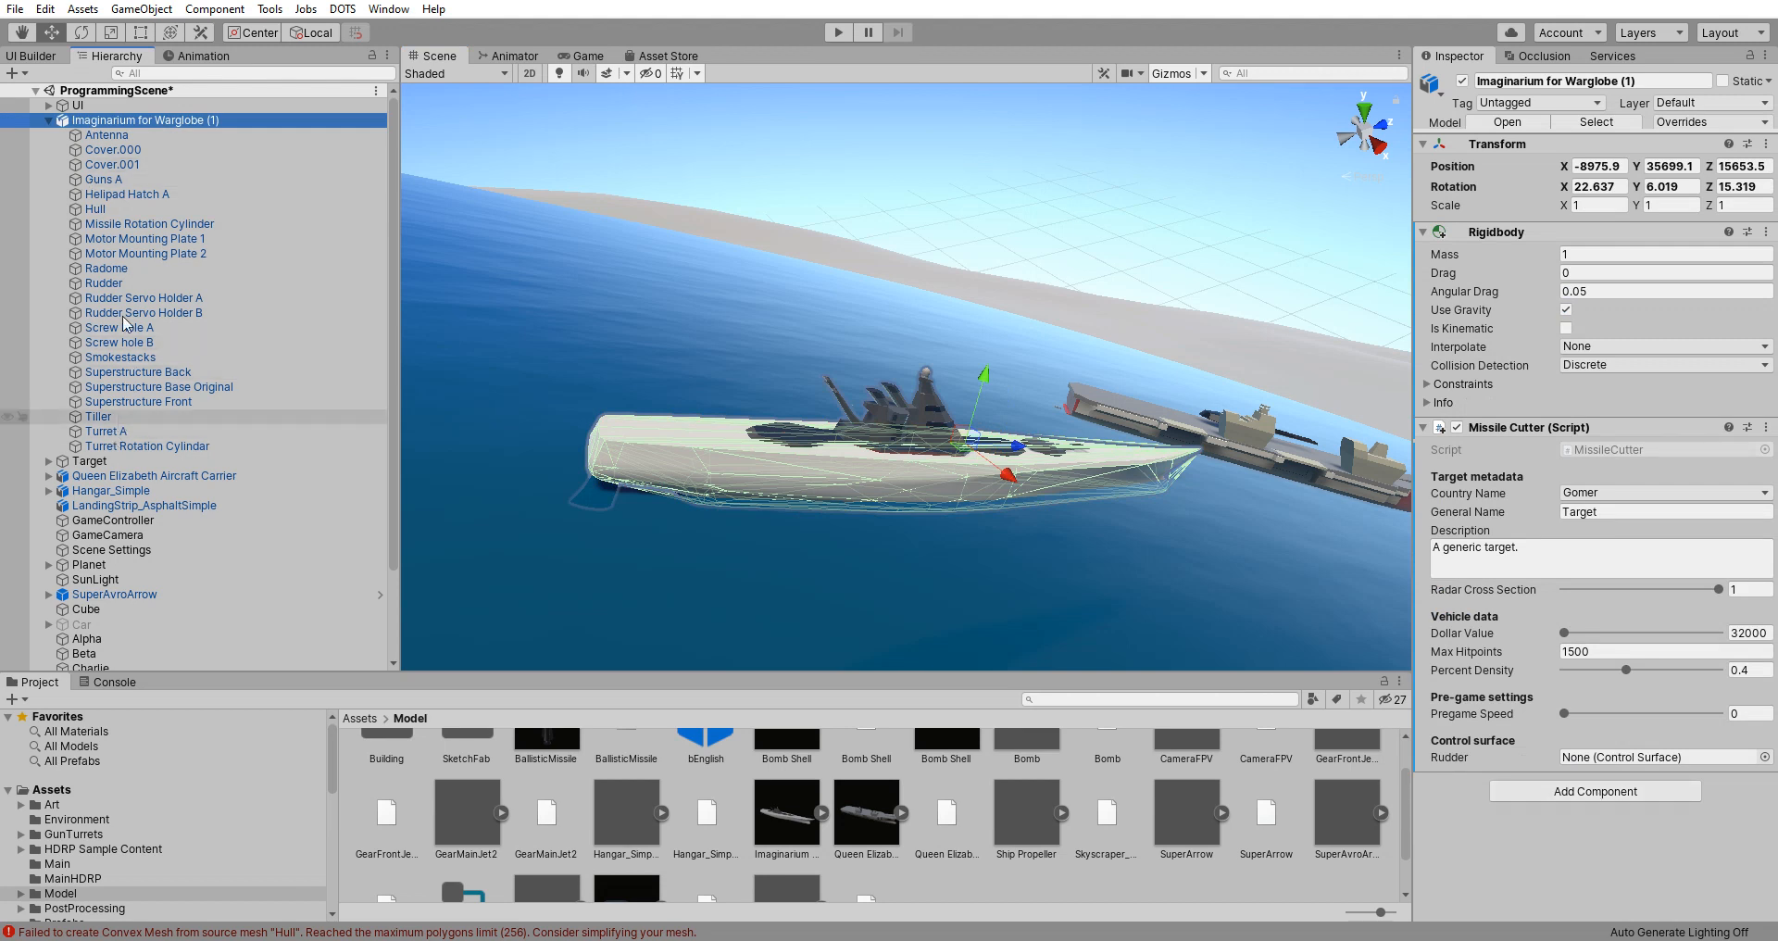
pyautogui.rightClick(166, 121)
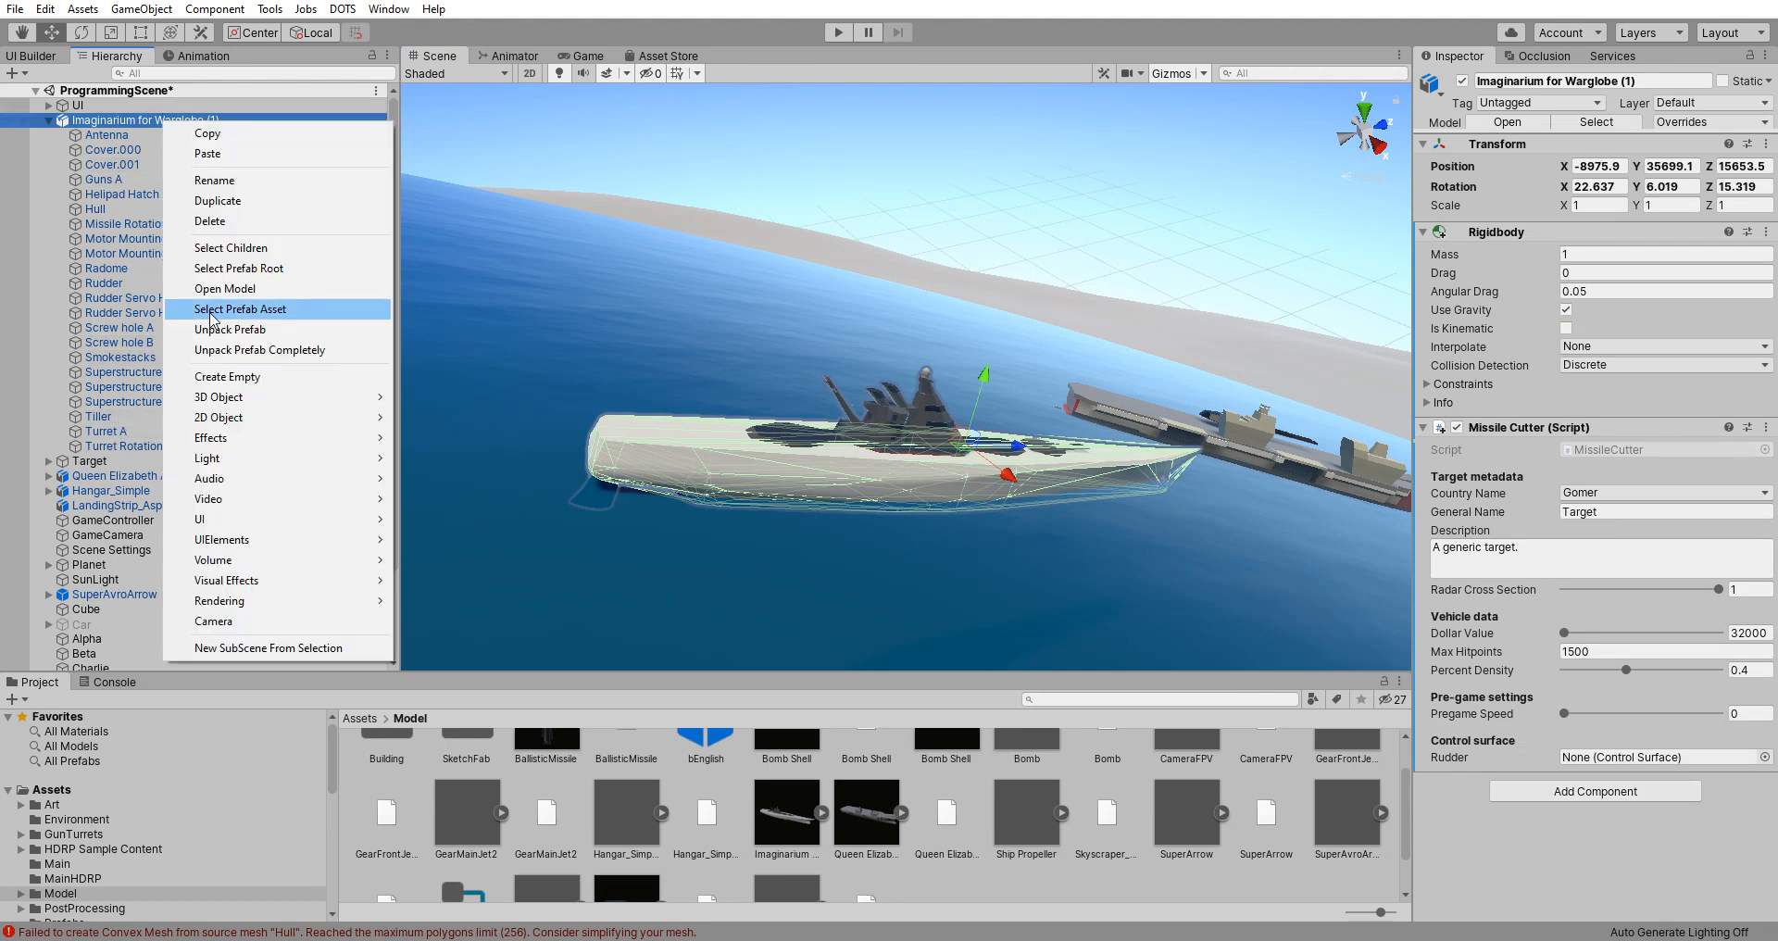
pyautogui.click(241, 377)
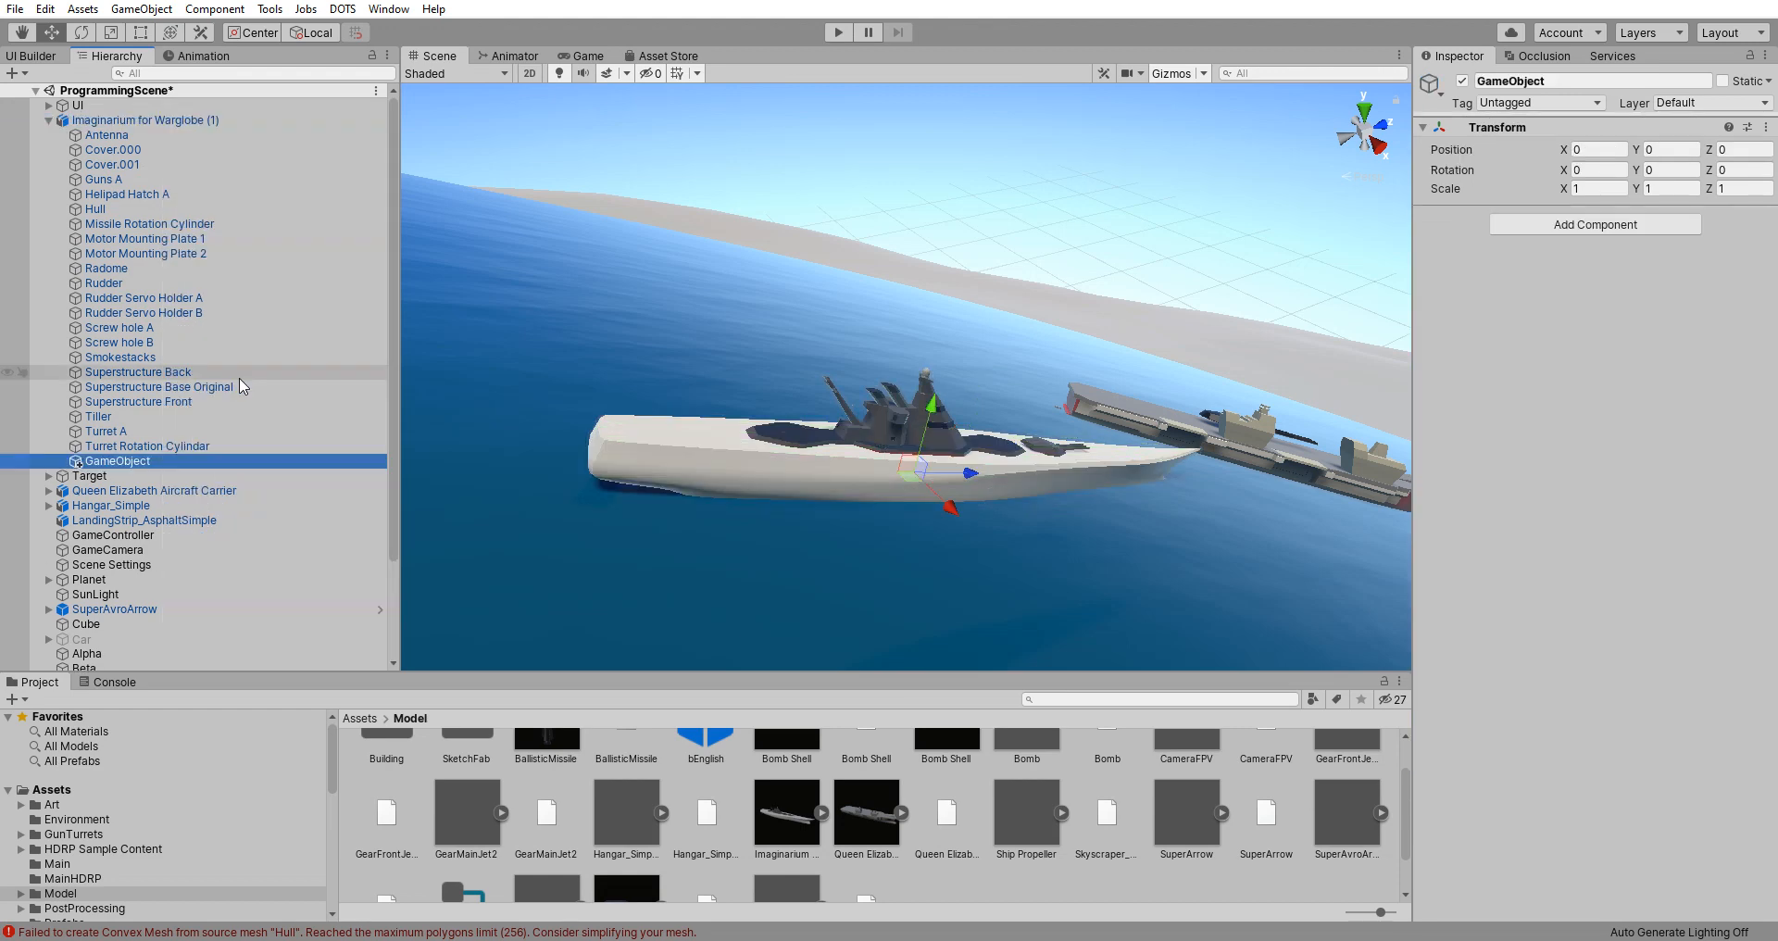
pyautogui.click(1610, 226)
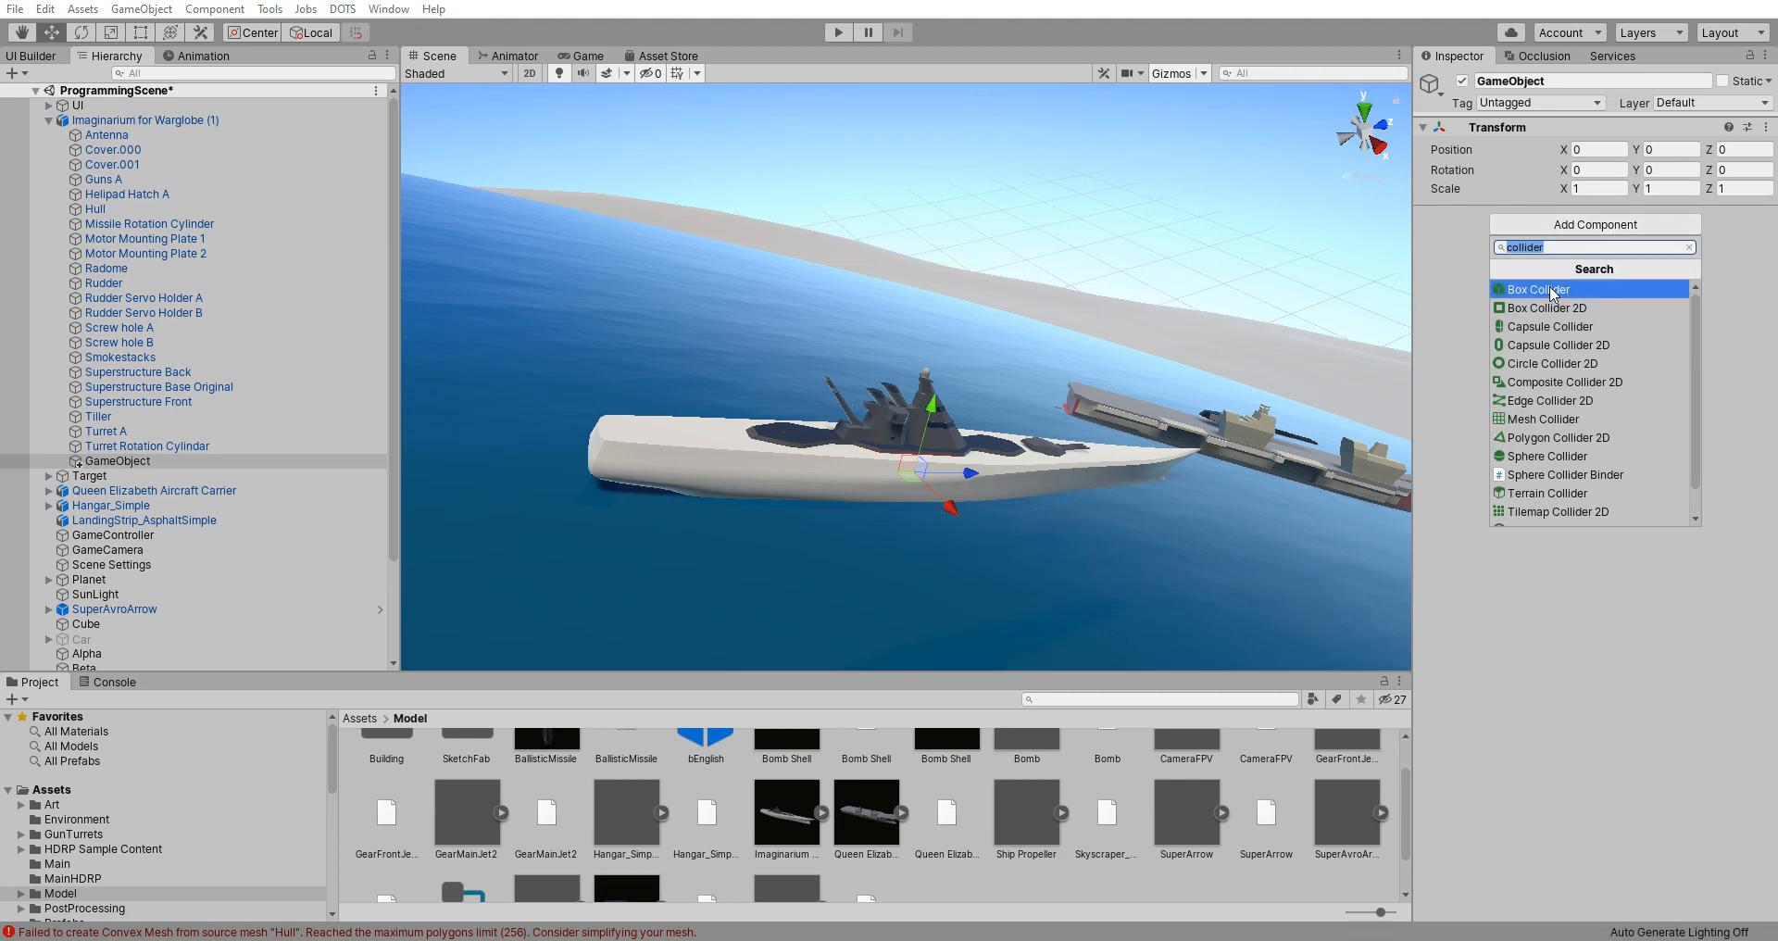
pyautogui.press('BackSpace')
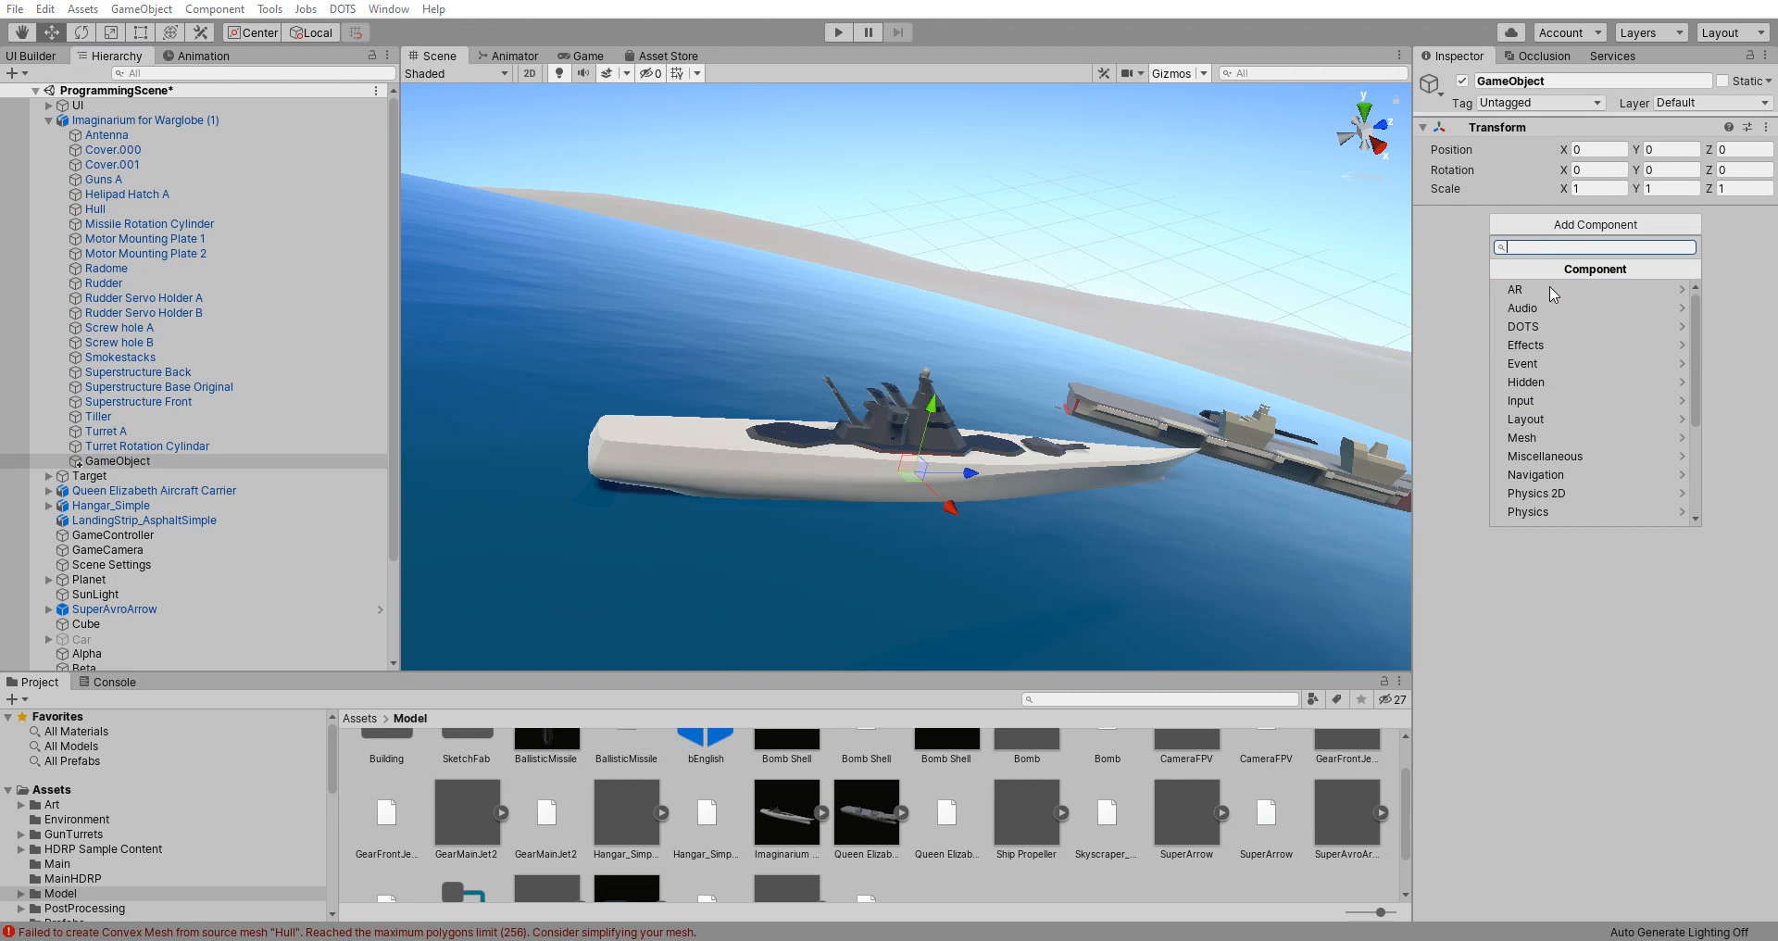
pyautogui.write('flotation')
pyautogui.press('Return')
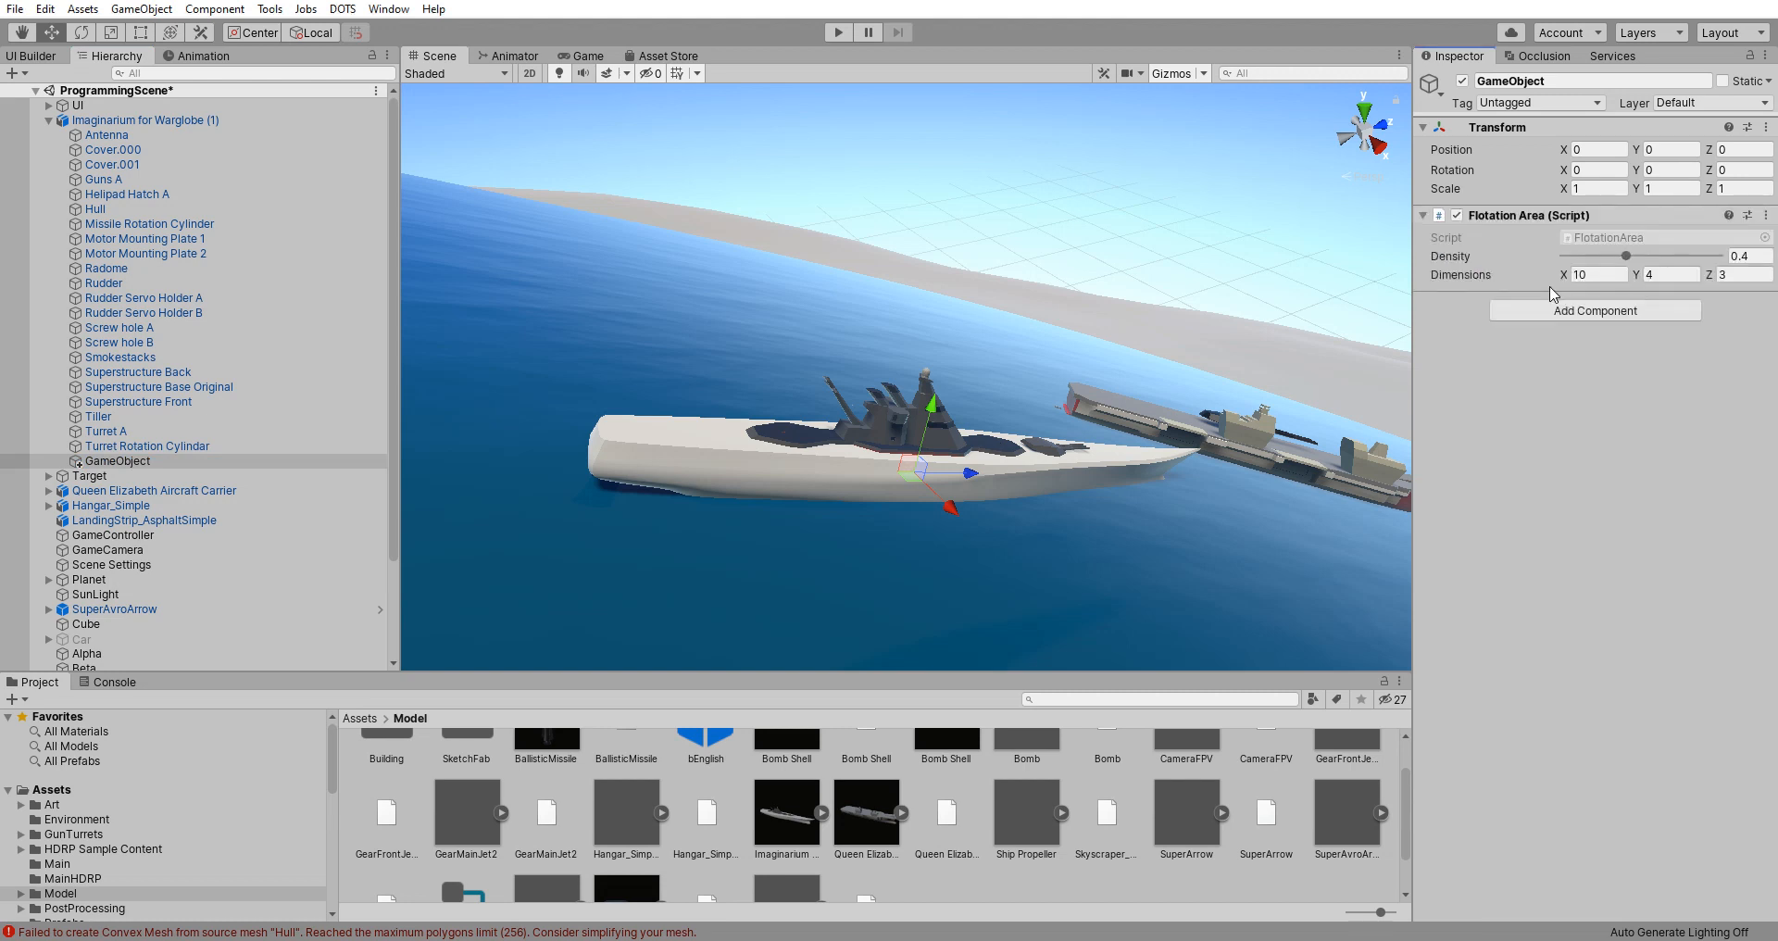
# Step: Set the warship's flotation area dimensions to 50 in X and 20 in Y
pyautogui.keyDown('alt'); pyautogui.moveTo(776, 536); pyautogui.dragTo(930, 408); pyautogui.keyUp('alt')
pyautogui.click(1602, 274)
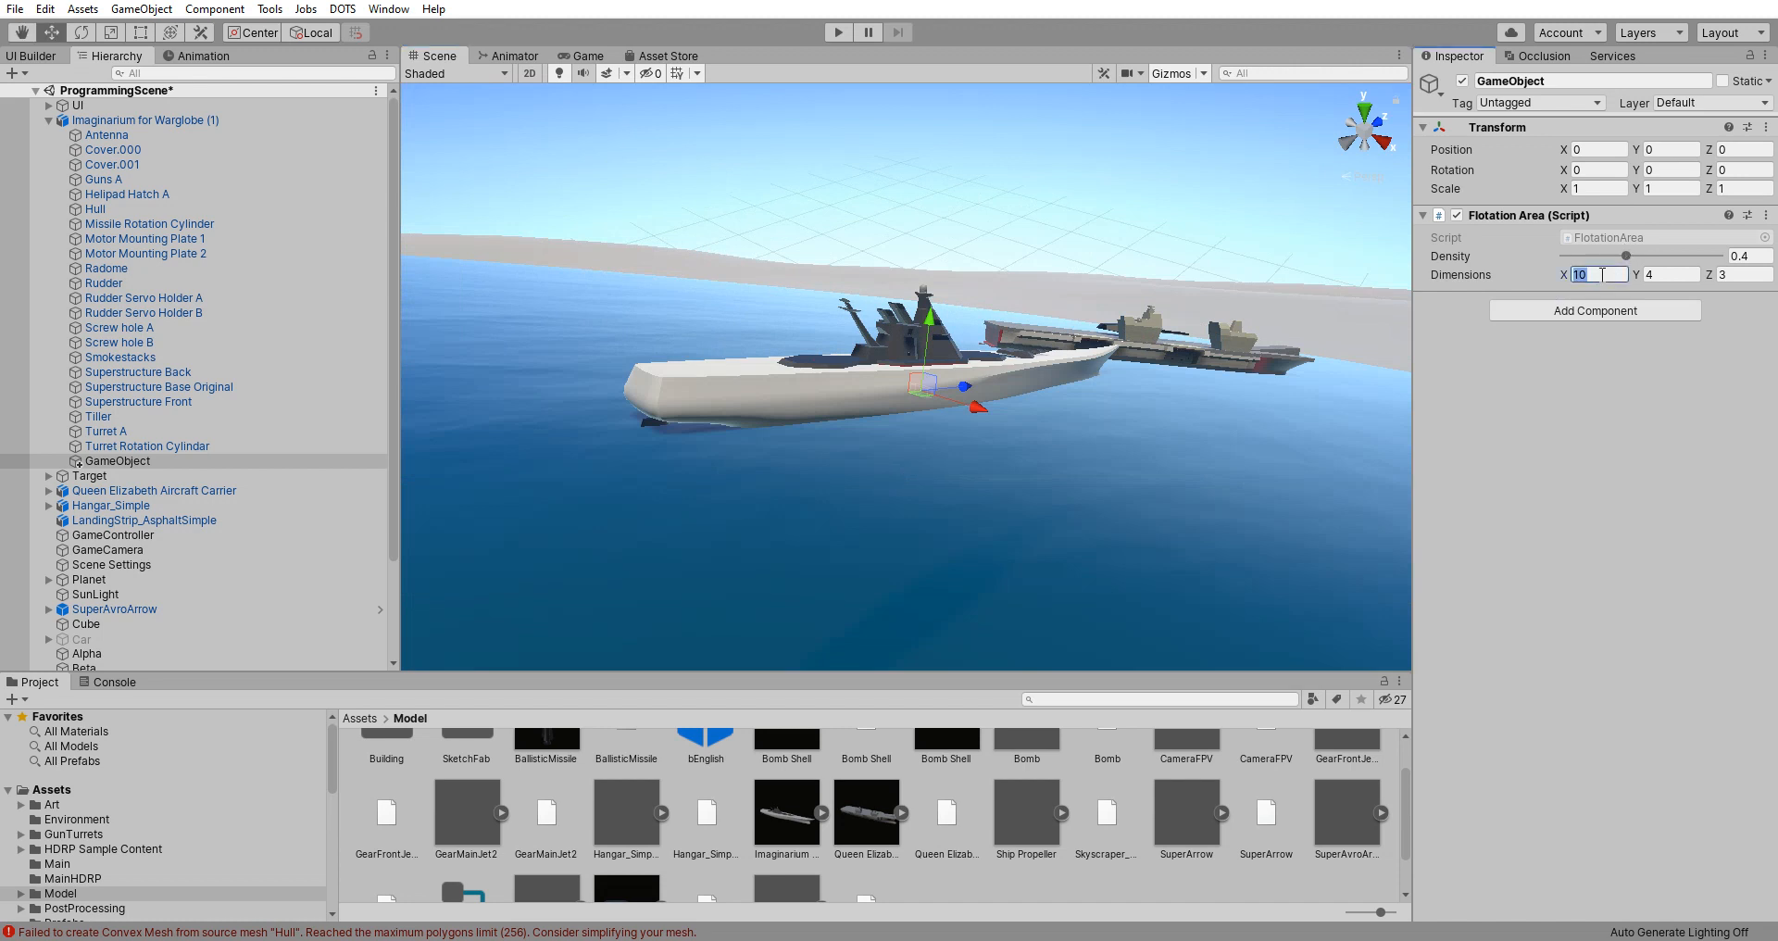
pyautogui.write('50')
pyautogui.click(1673, 274)
pyautogui.write('20')
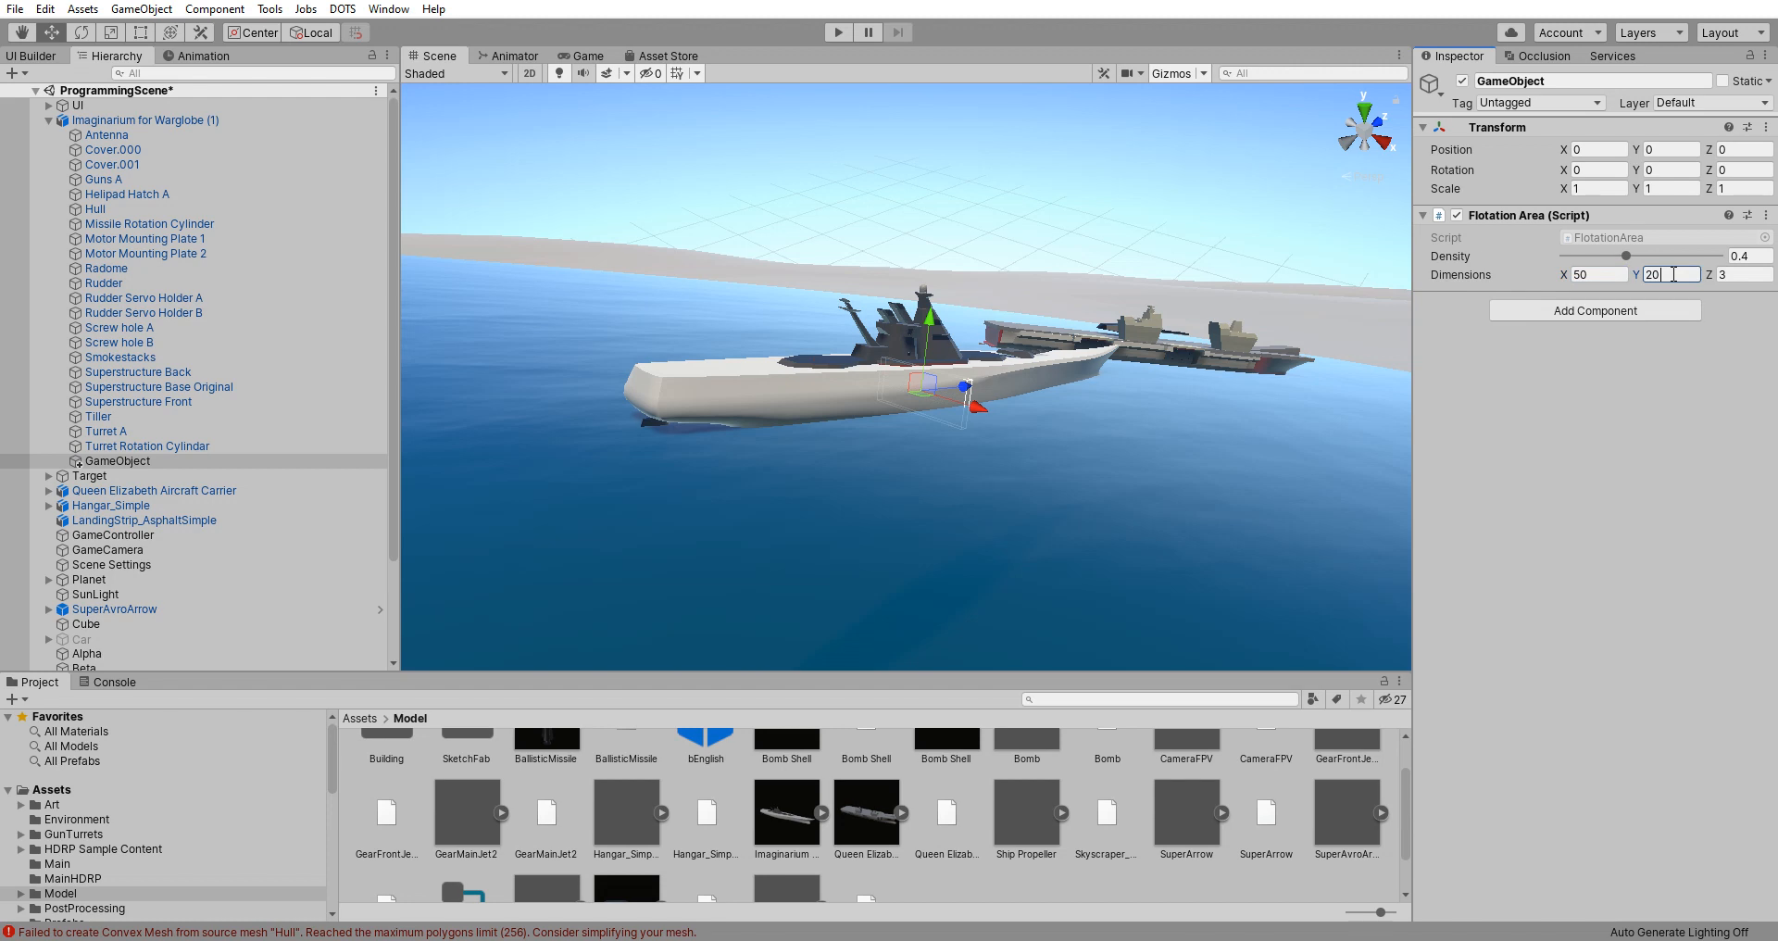
# Step: Fit the flotation area's length to the warship's hull, trying Z dimensions of 300 and 250 before setting 230
pyautogui.click(1747, 272)
pyautogui.write('300')
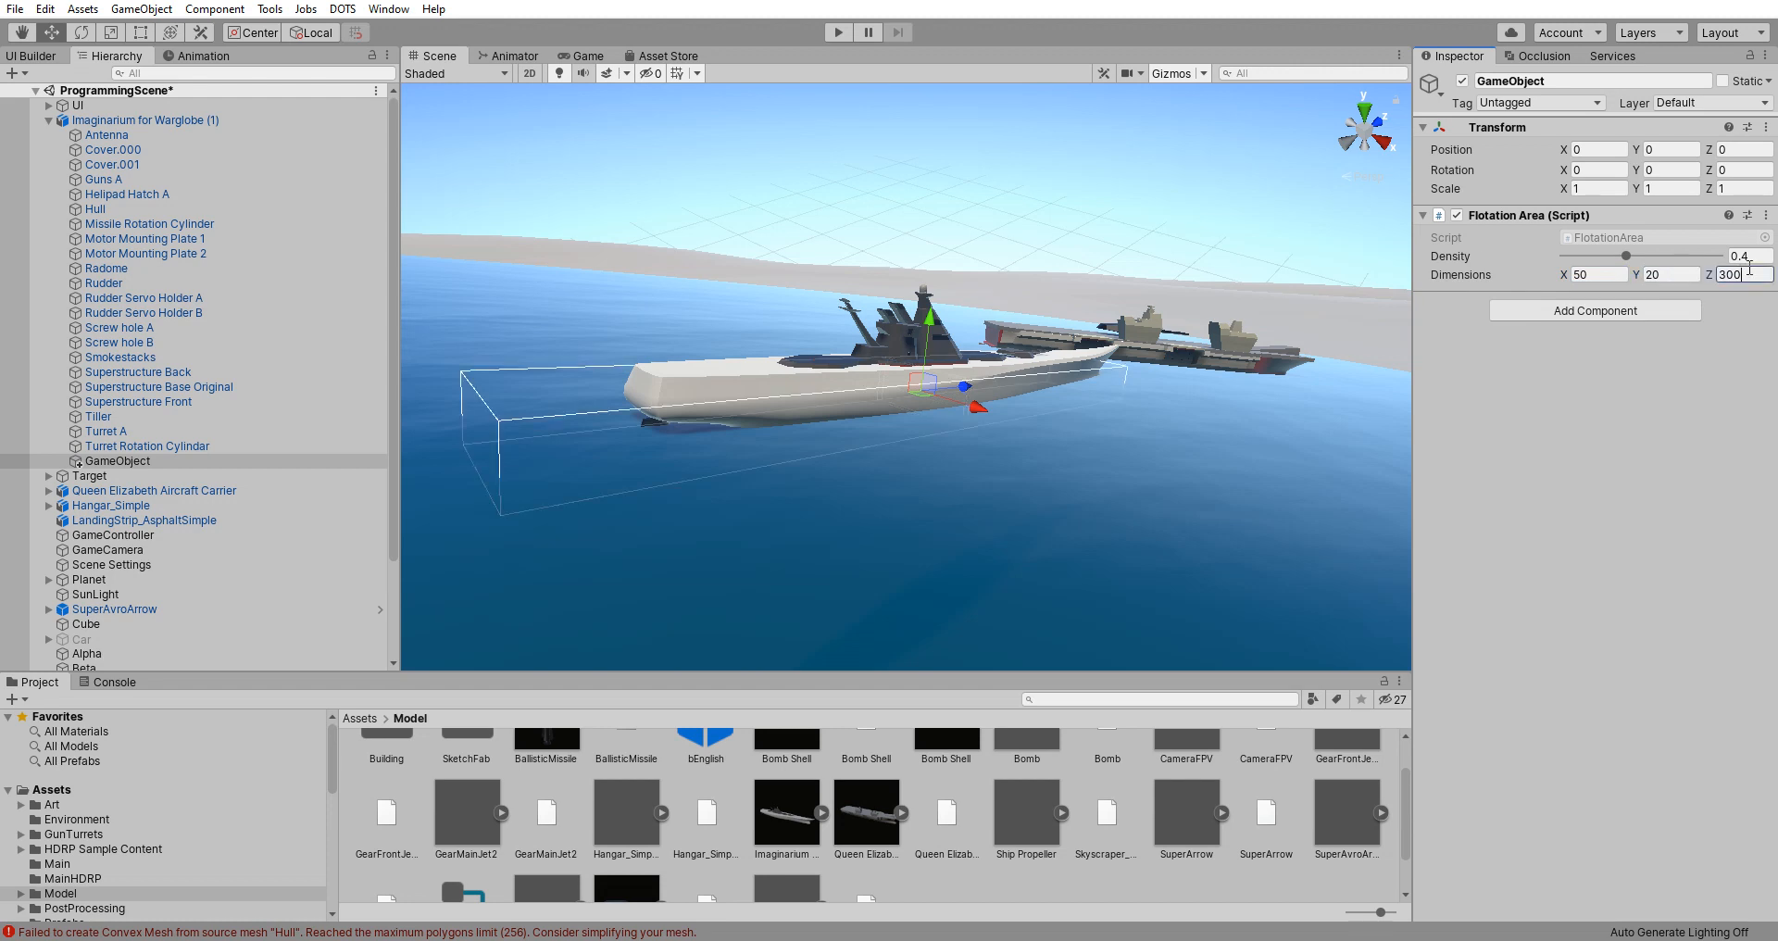
pyautogui.press('BackSpace')
pyautogui.press('BackSpace')
pyautogui.press('BackSpace')
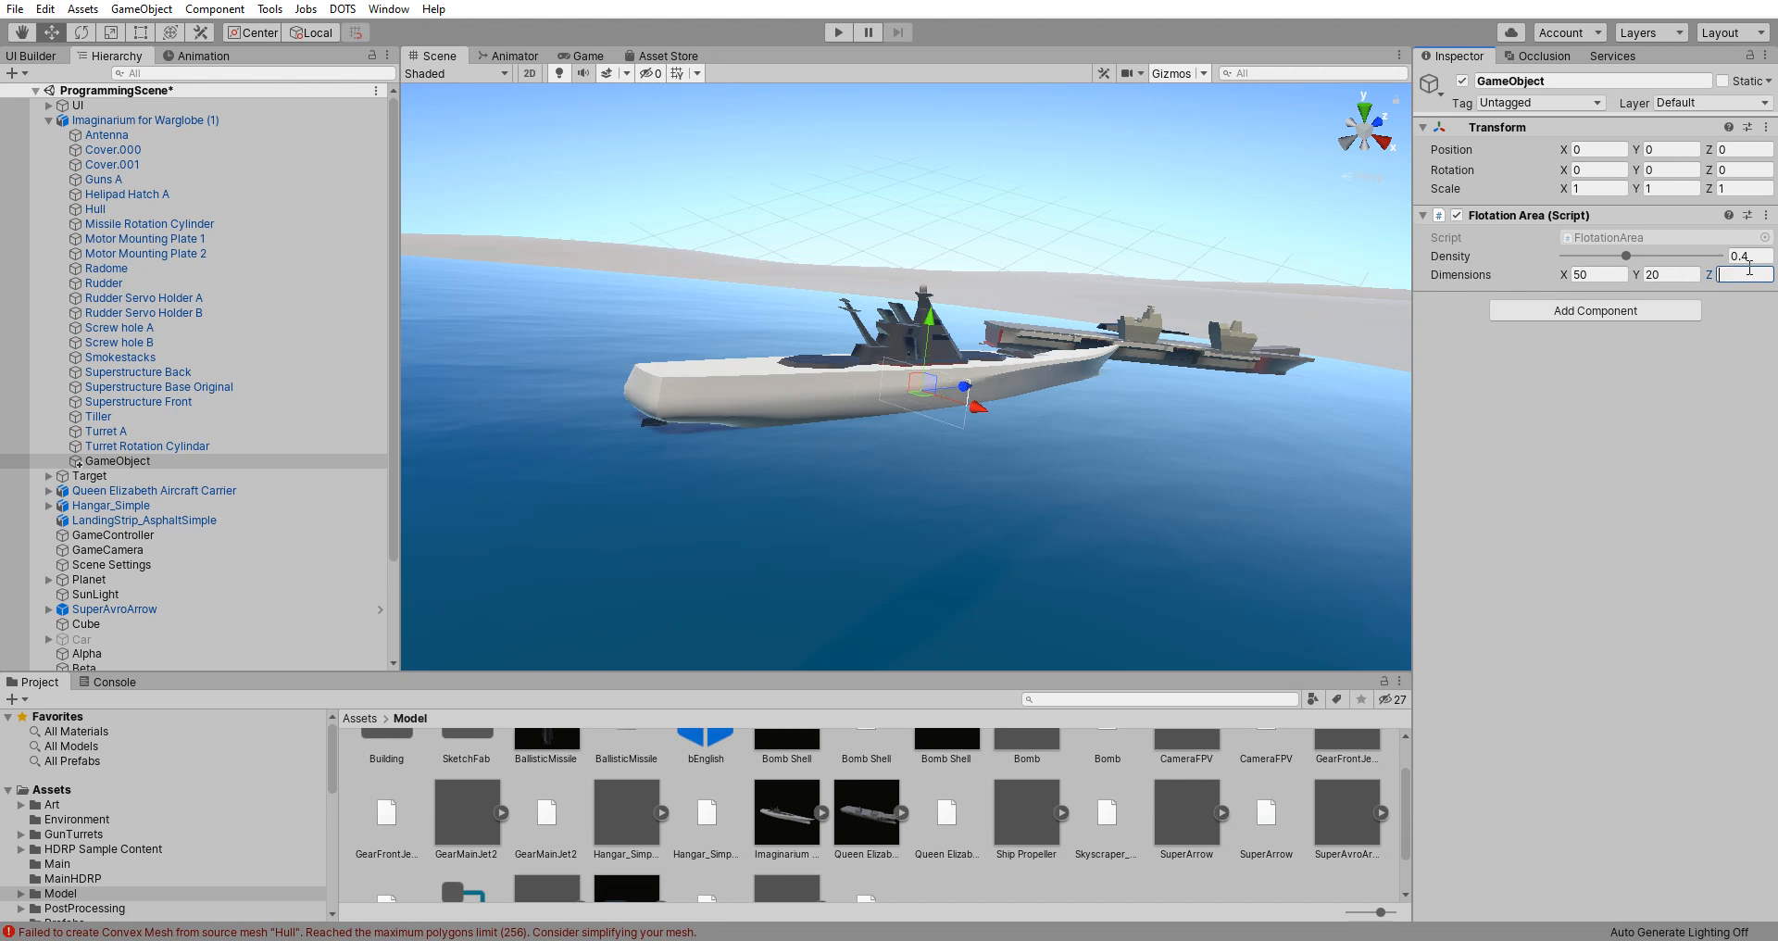
pyautogui.write('250')
pyautogui.press('BackSpace')
pyautogui.press('BackSpace')
pyautogui.press('BackSpace')
pyautogui.write('230')
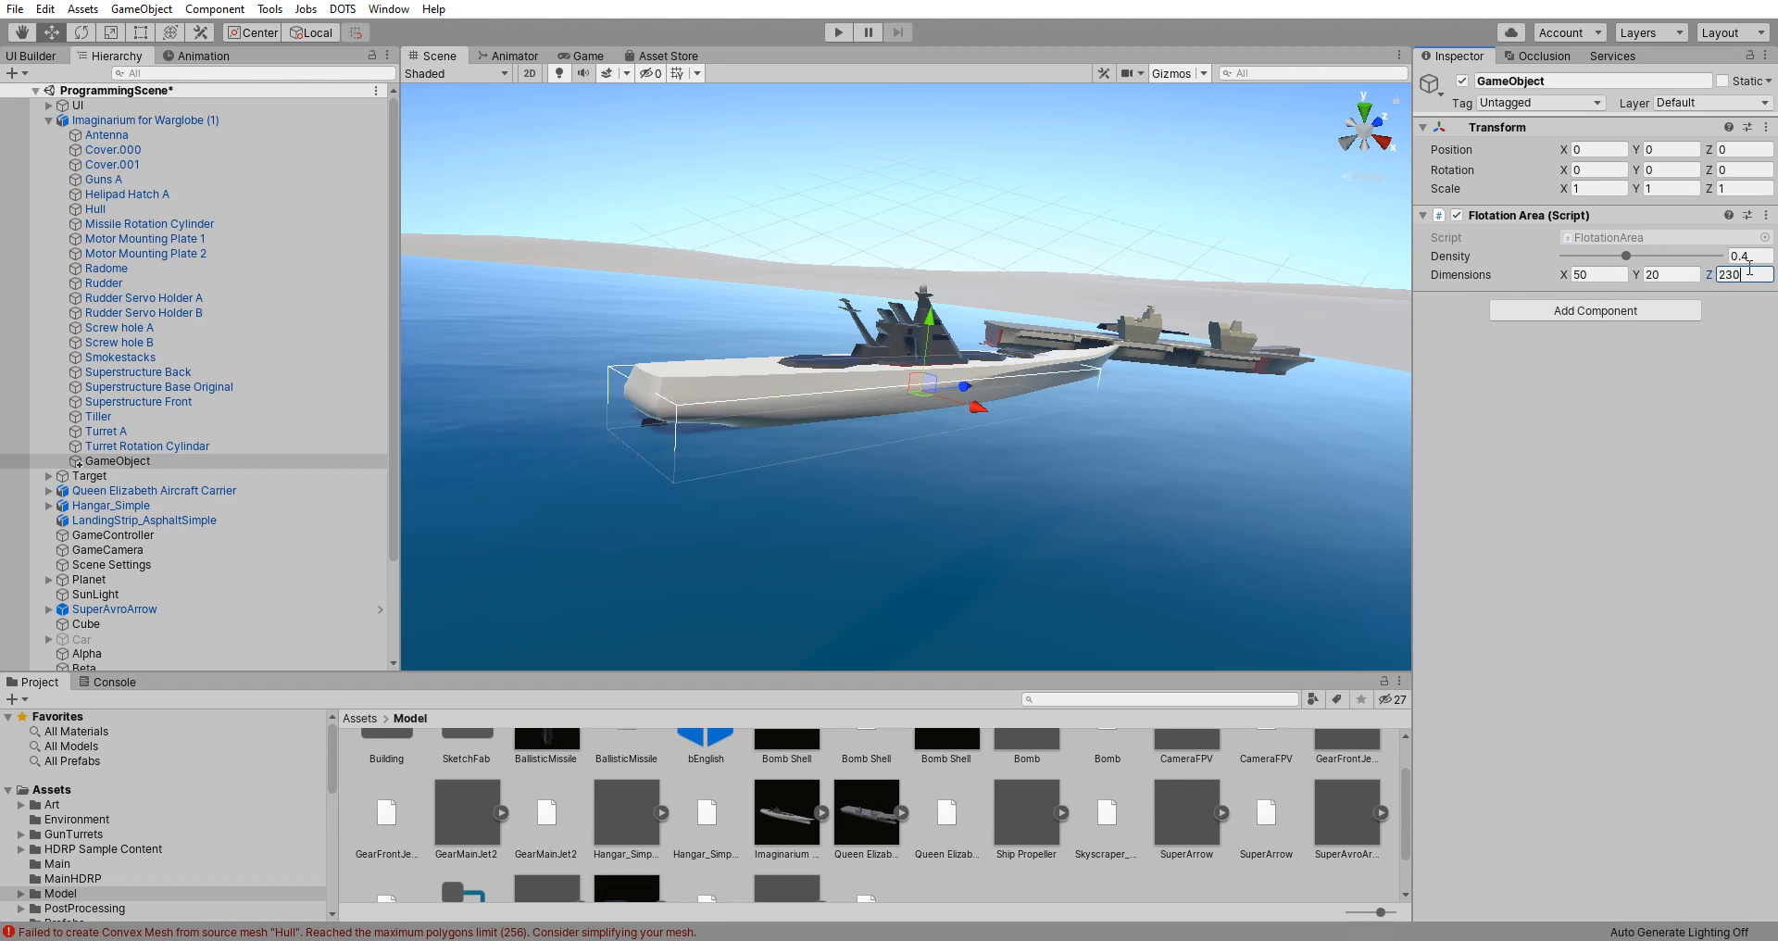
pyautogui.moveTo(636, 554); pyautogui.dragTo(613, 442, button='middle')
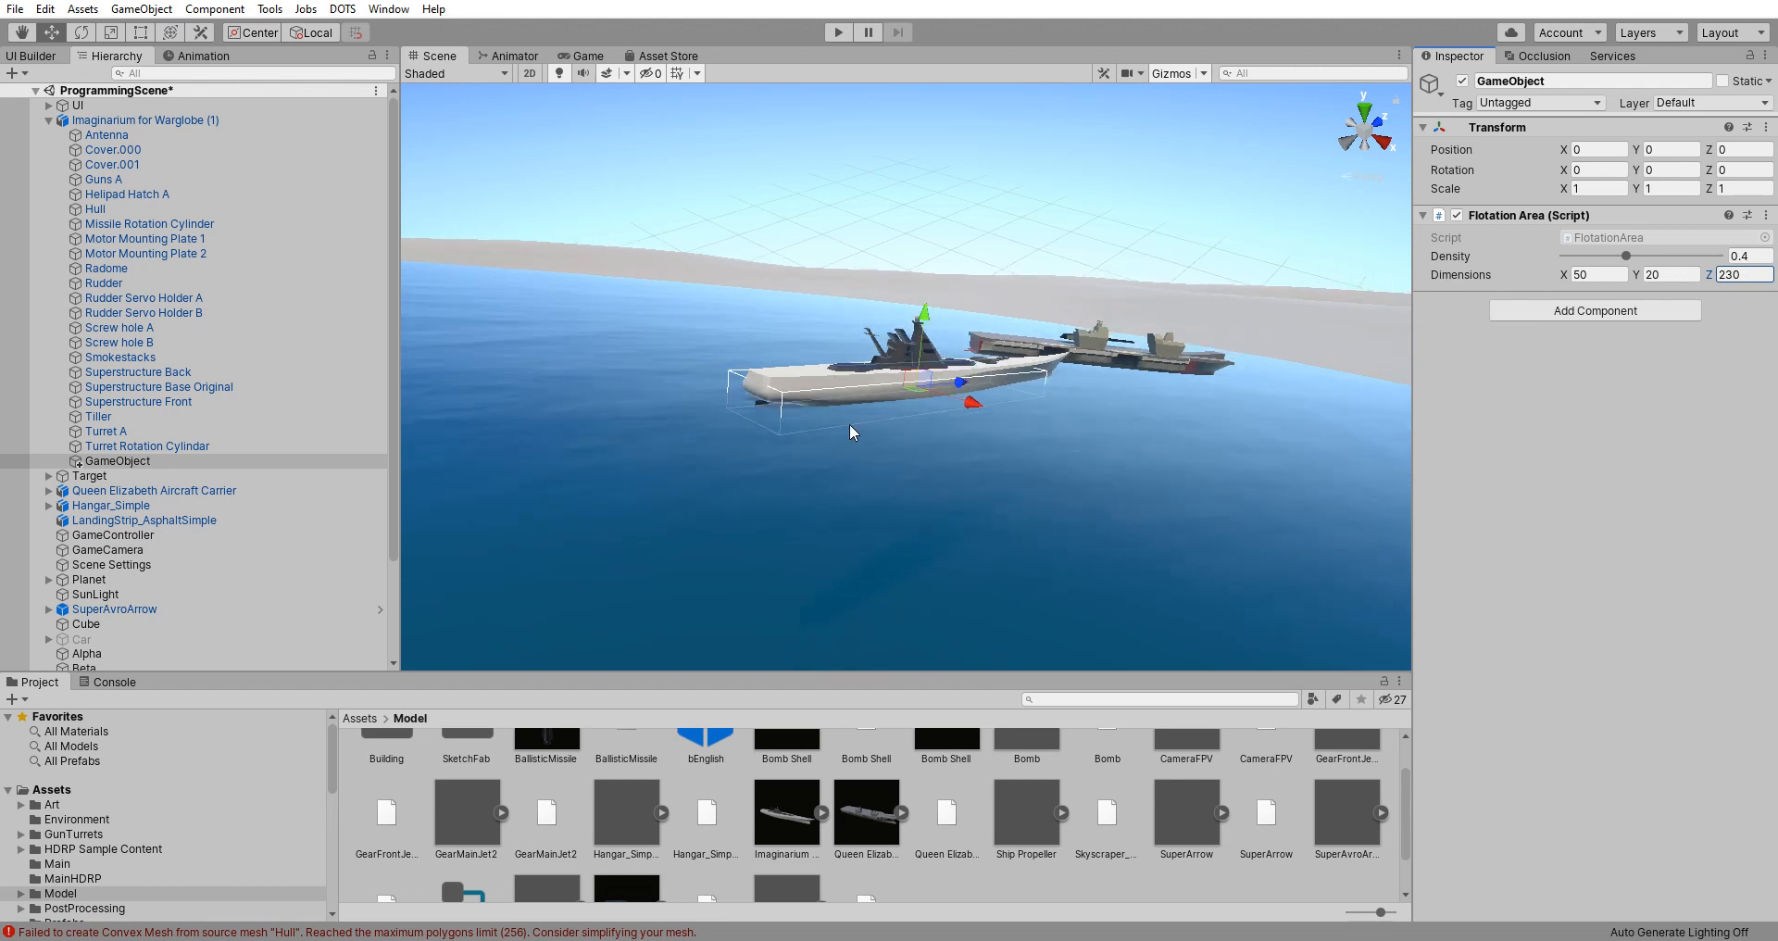
pyautogui.moveTo(870, 445); pyautogui.dragTo(790, 484, button='right')
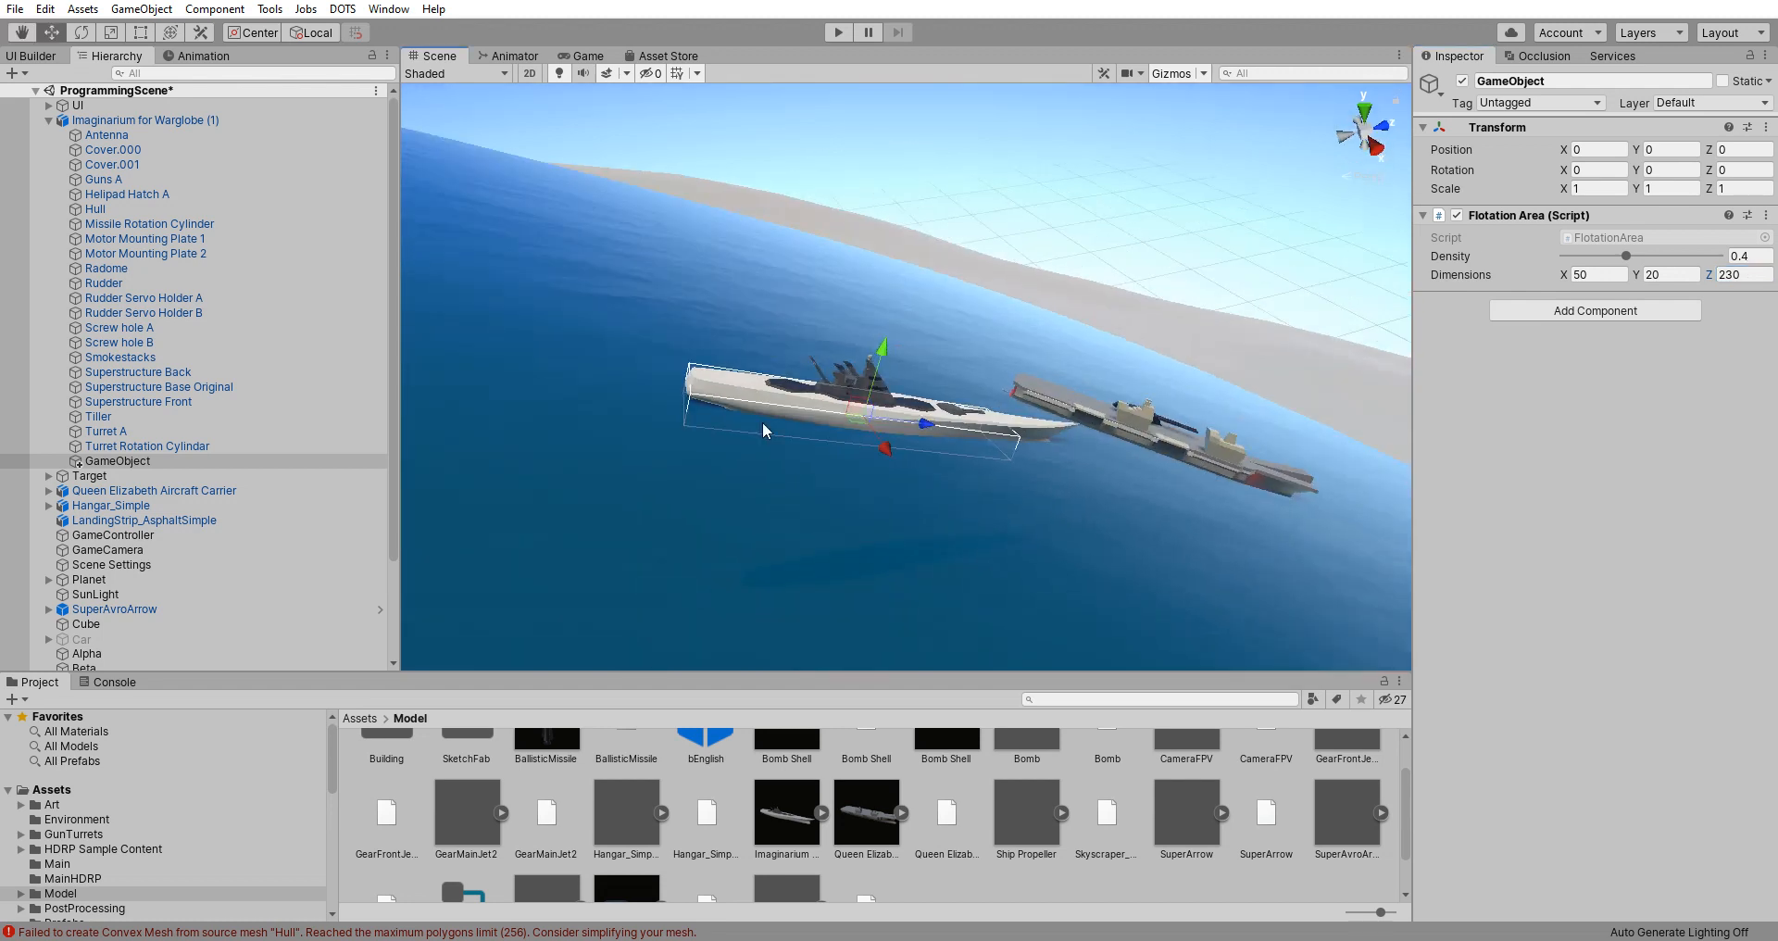
pyautogui.moveTo(763, 421); pyautogui.dragTo(724, 400, button='middle')
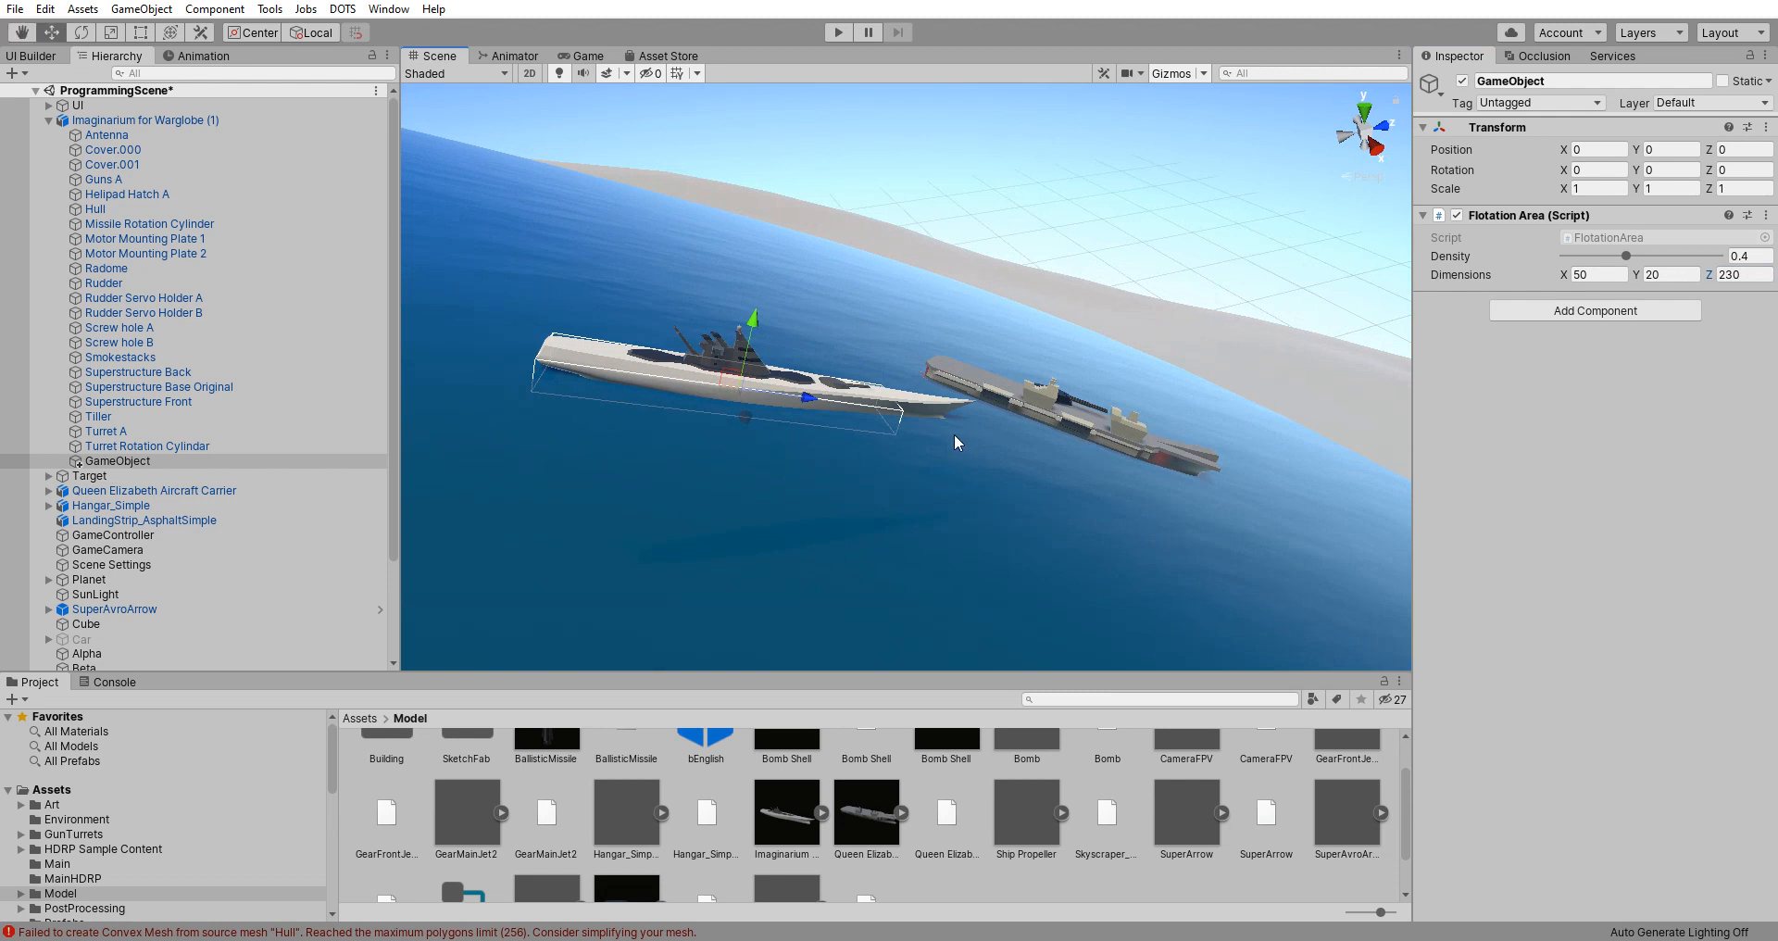
pyautogui.moveTo(903, 444); pyautogui.dragTo(944, 412, button='middle')
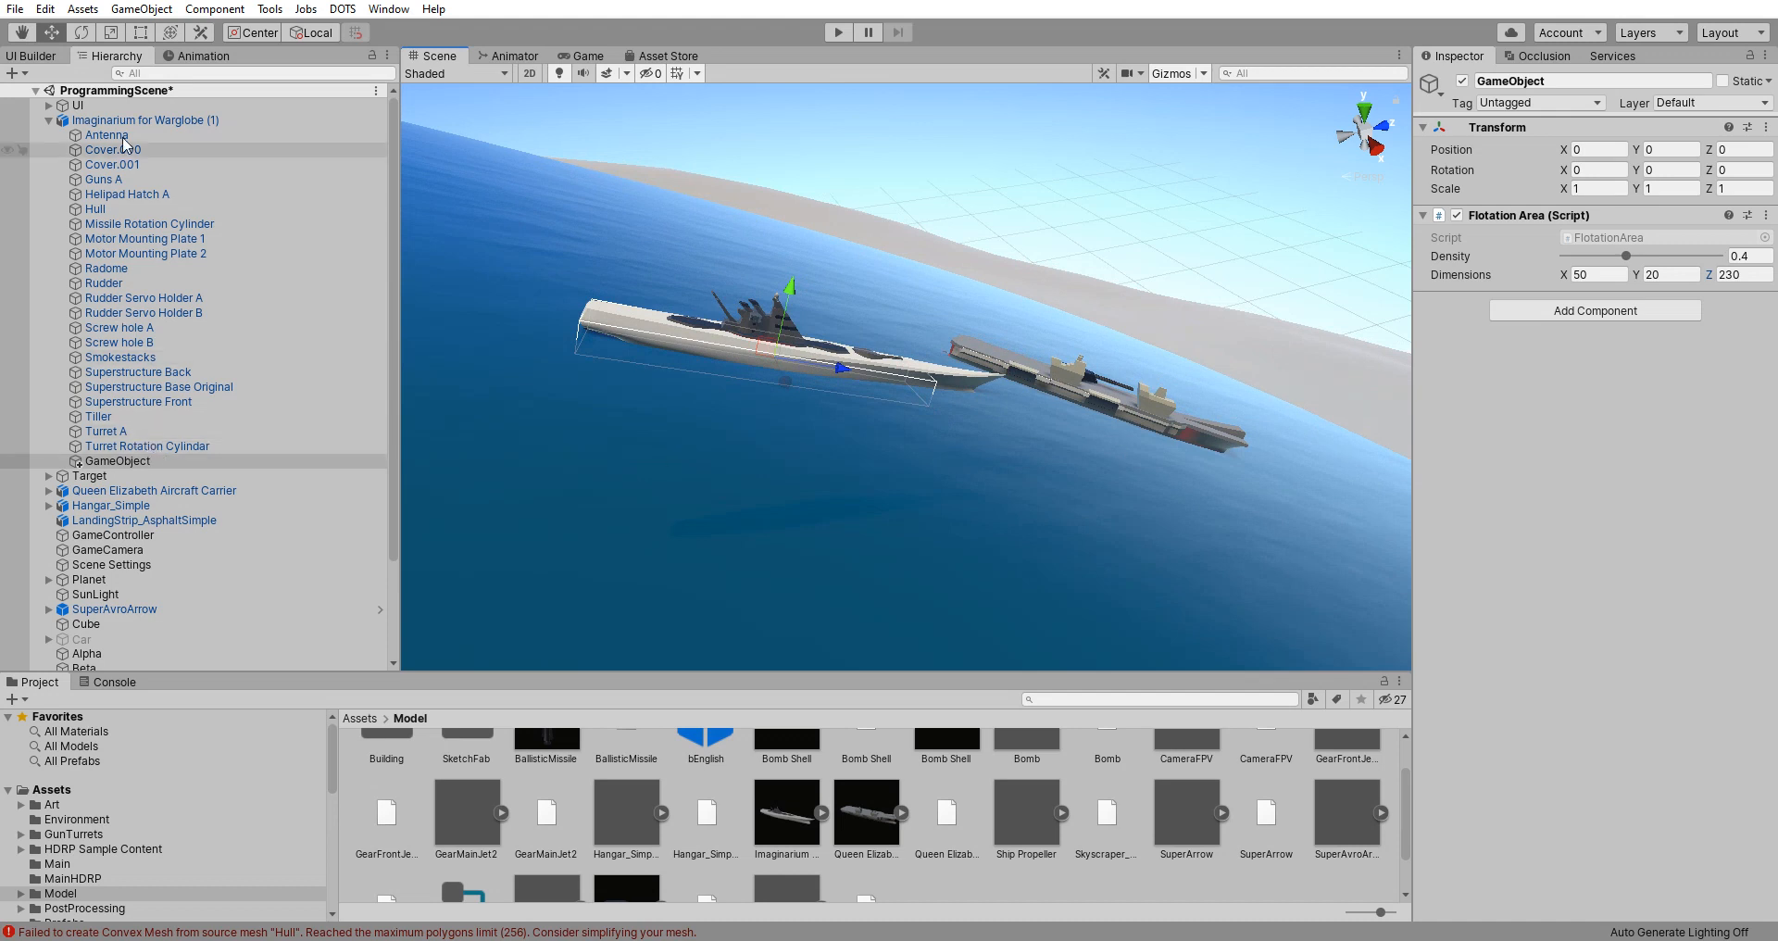
# Step: Copy the aircraft carrier's Rigidbody mass to the warship's root and remove its leading digit to make the mass 500000
pyautogui.click(148, 122)
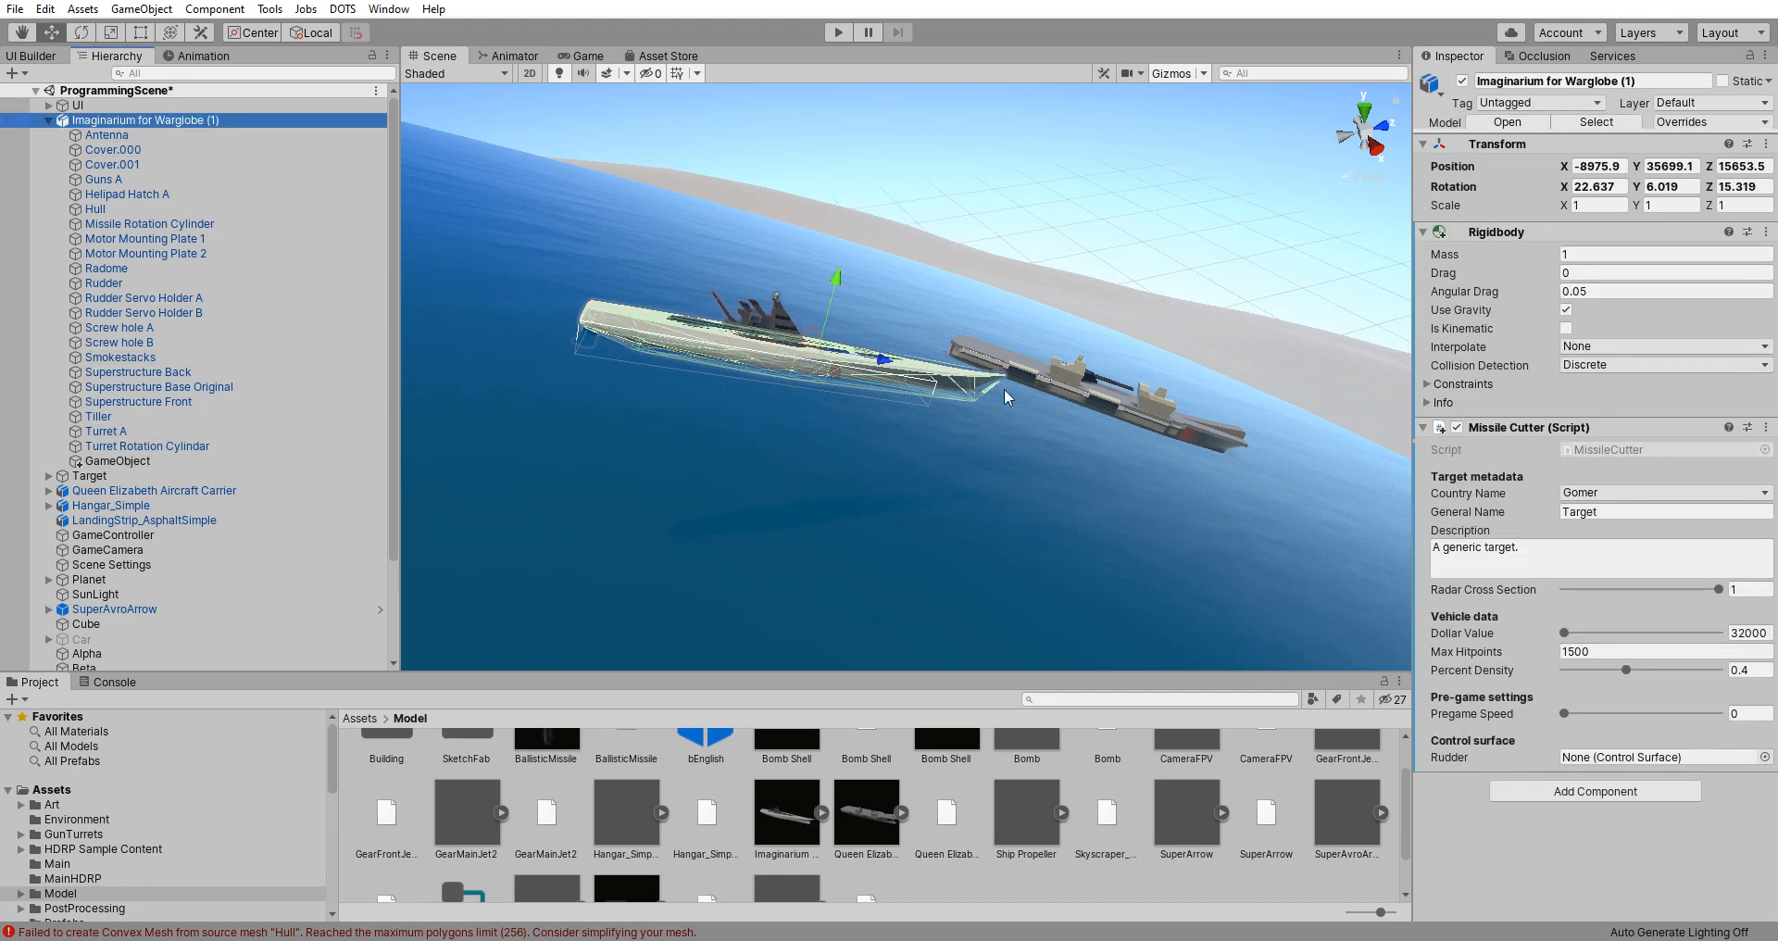
pyautogui.click(1611, 254)
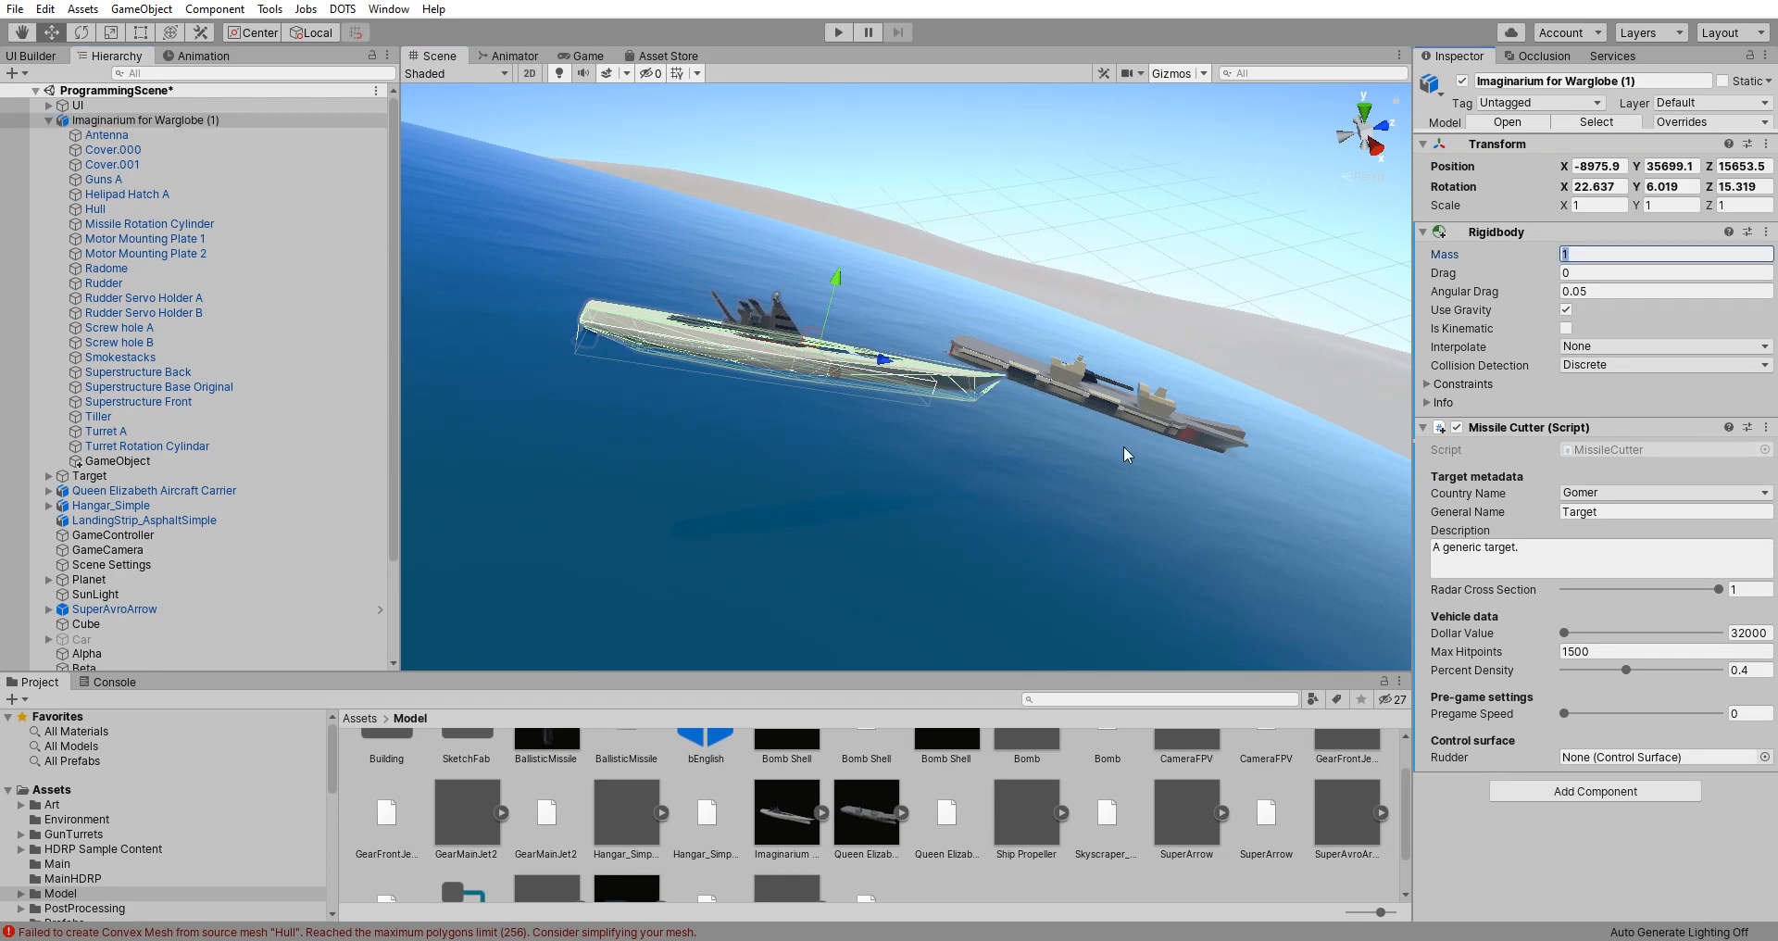
pyautogui.click(1100, 403)
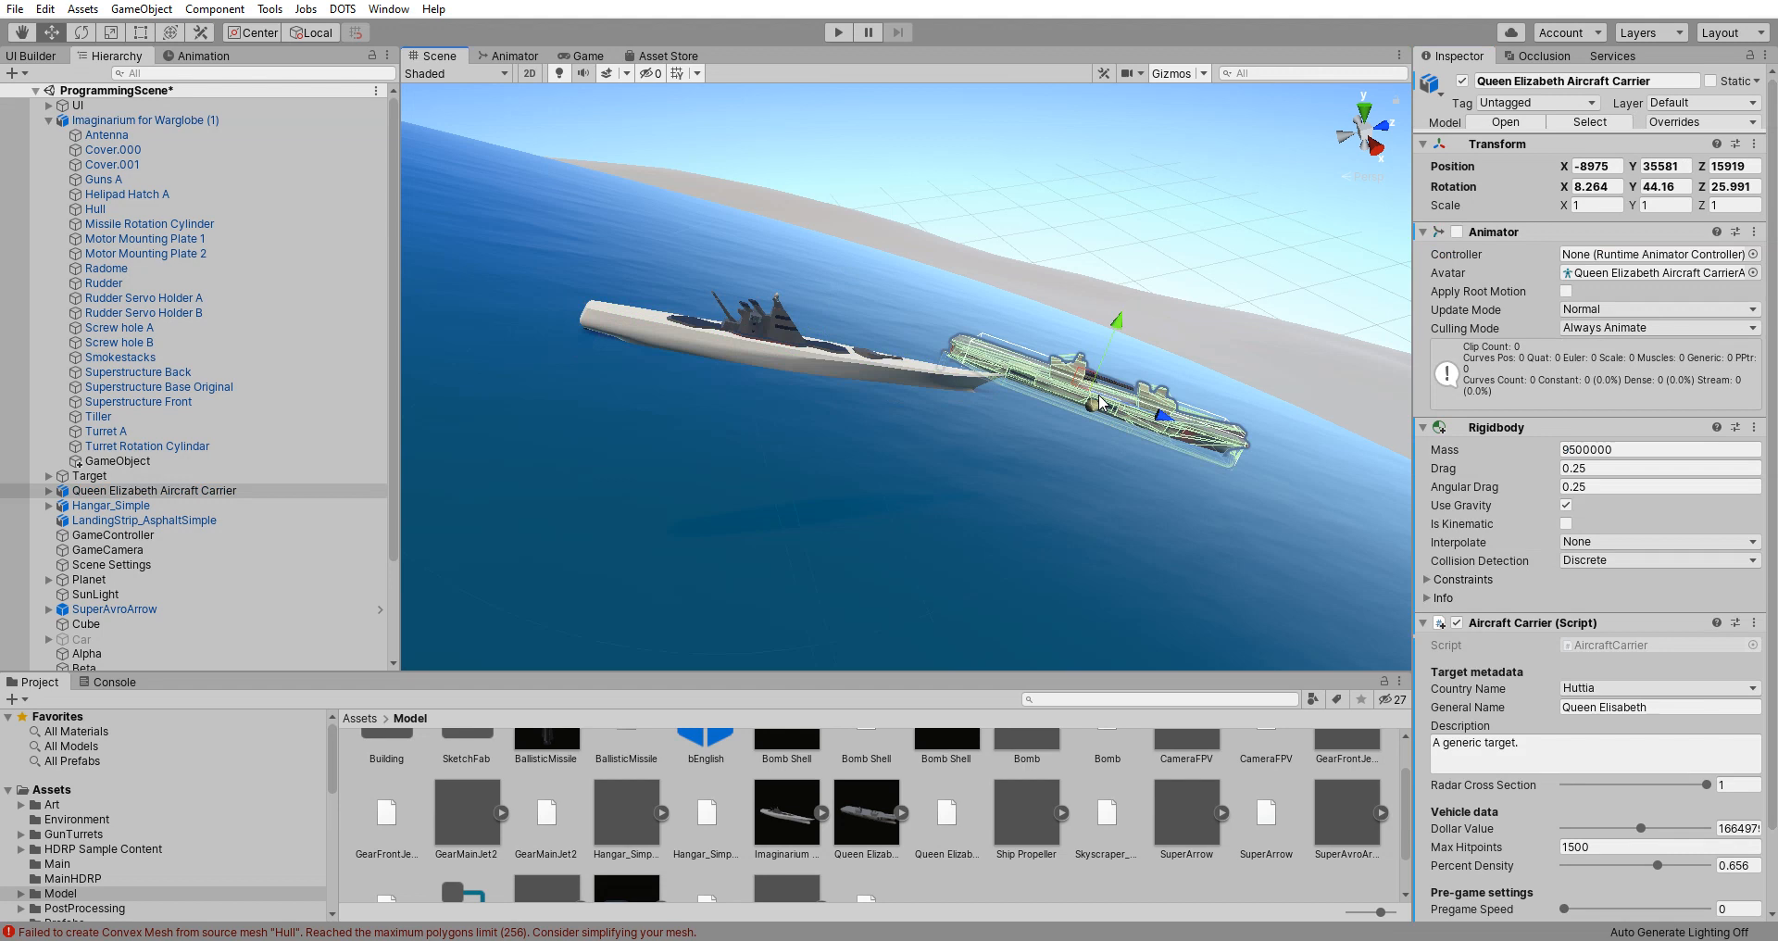
pyautogui.click(1632, 448)
pyautogui.hotkey('ctrl', 'c')
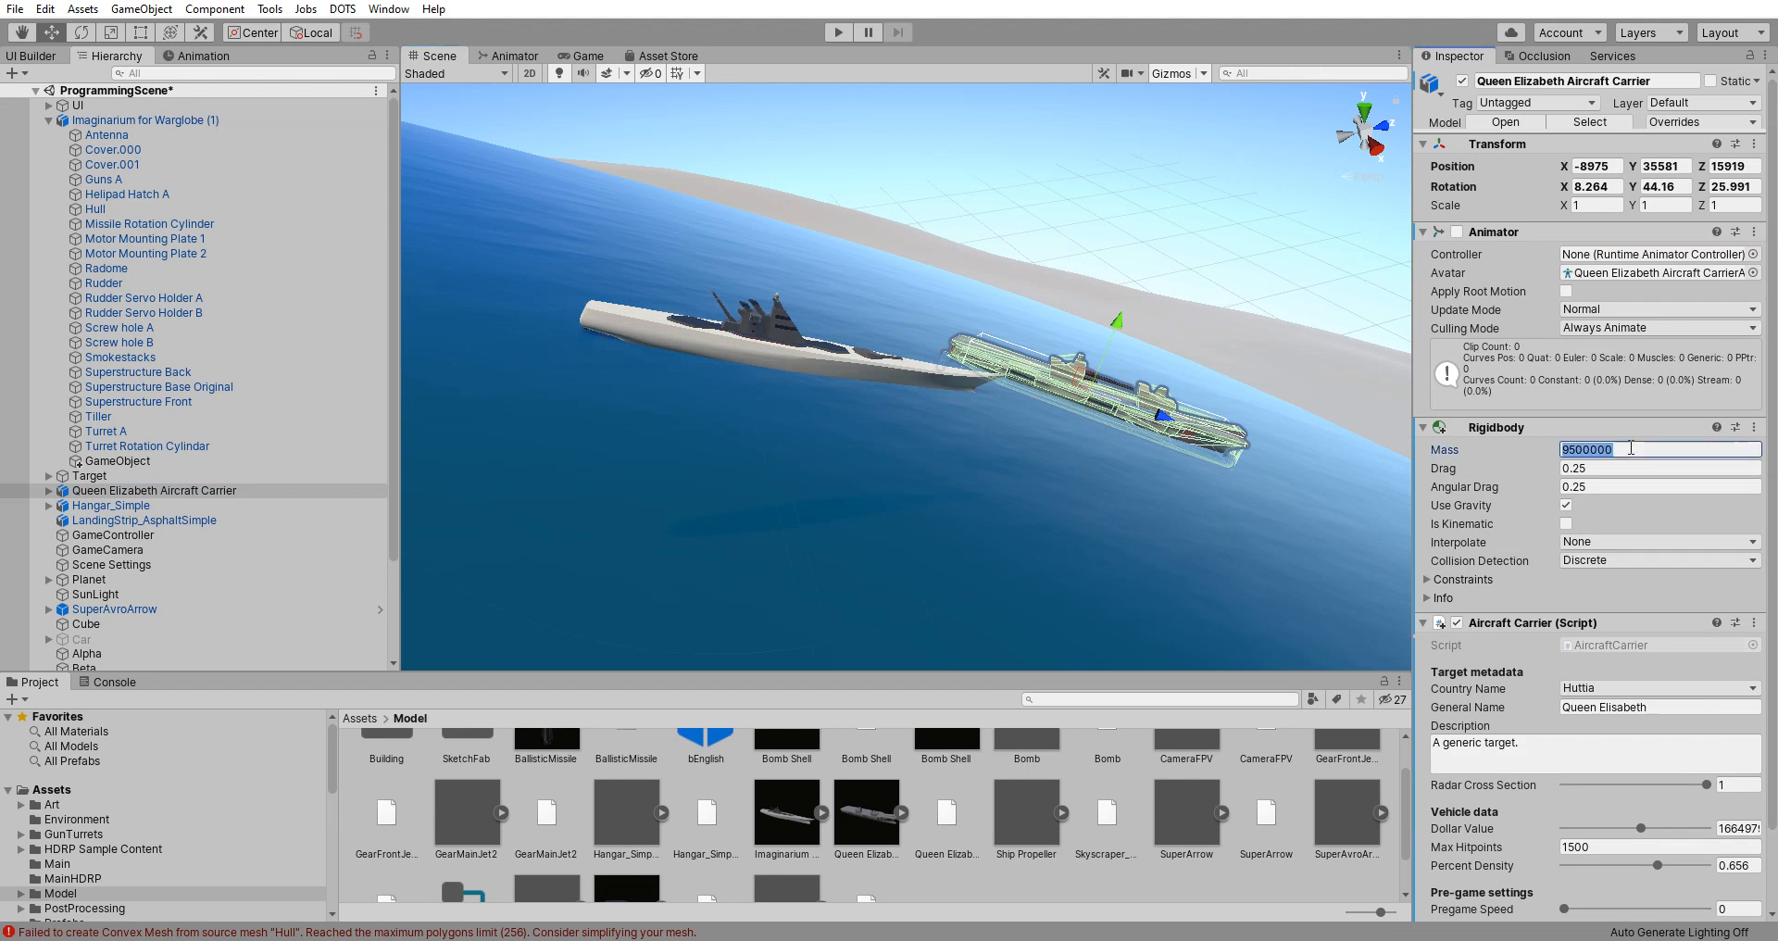
pyautogui.click(170, 122)
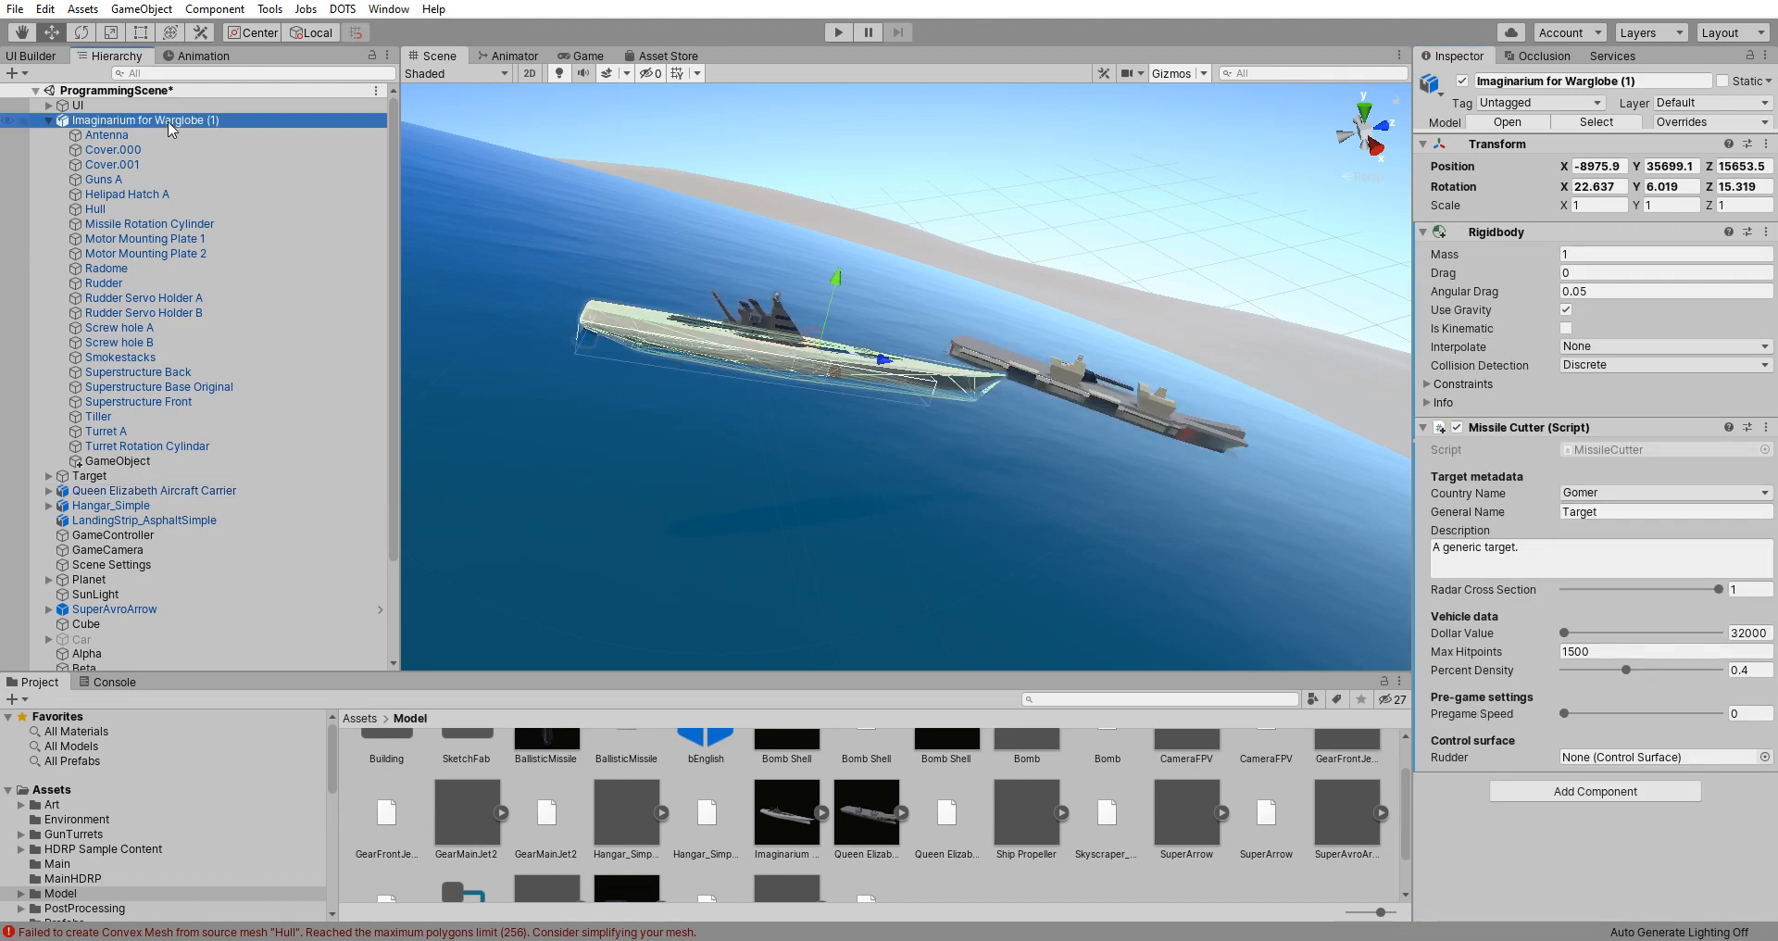
pyautogui.click(1609, 252)
pyautogui.hotkey('ctrl', 'v')
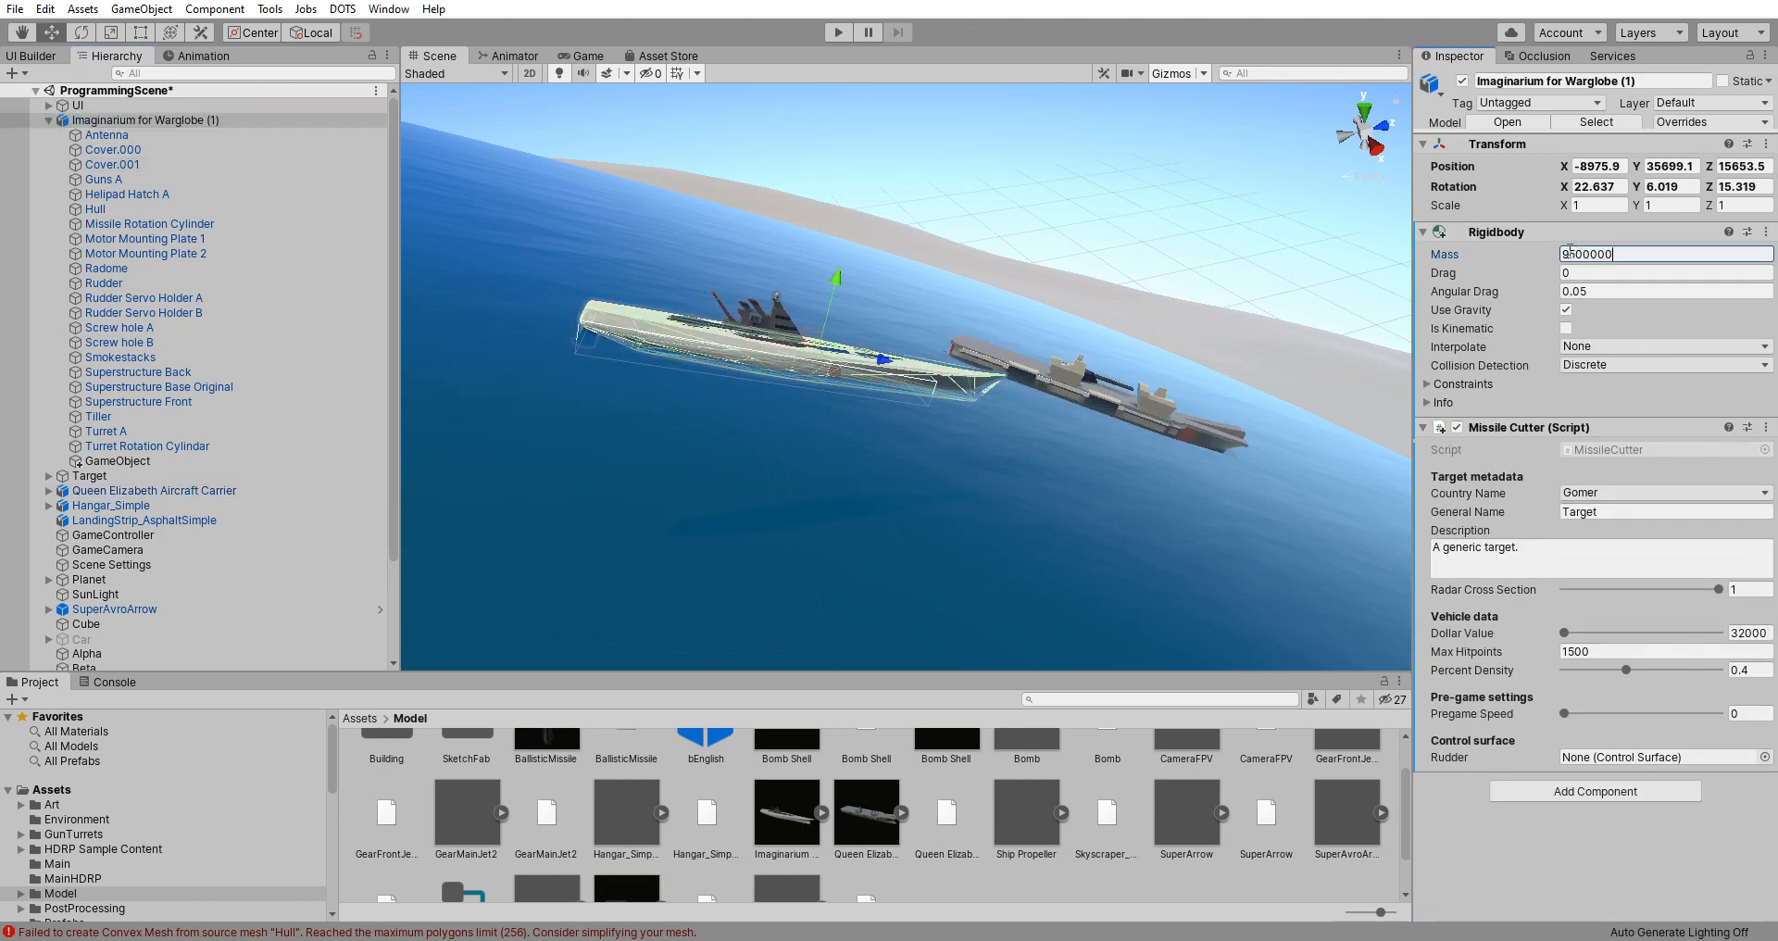
pyautogui.click(1569, 253)
pyautogui.press('BackSpace')
# Step: Inspect the warship's flotation box around the hull, run the scene in play mode, and stop it
pyautogui.scroll(3, 592, 341)
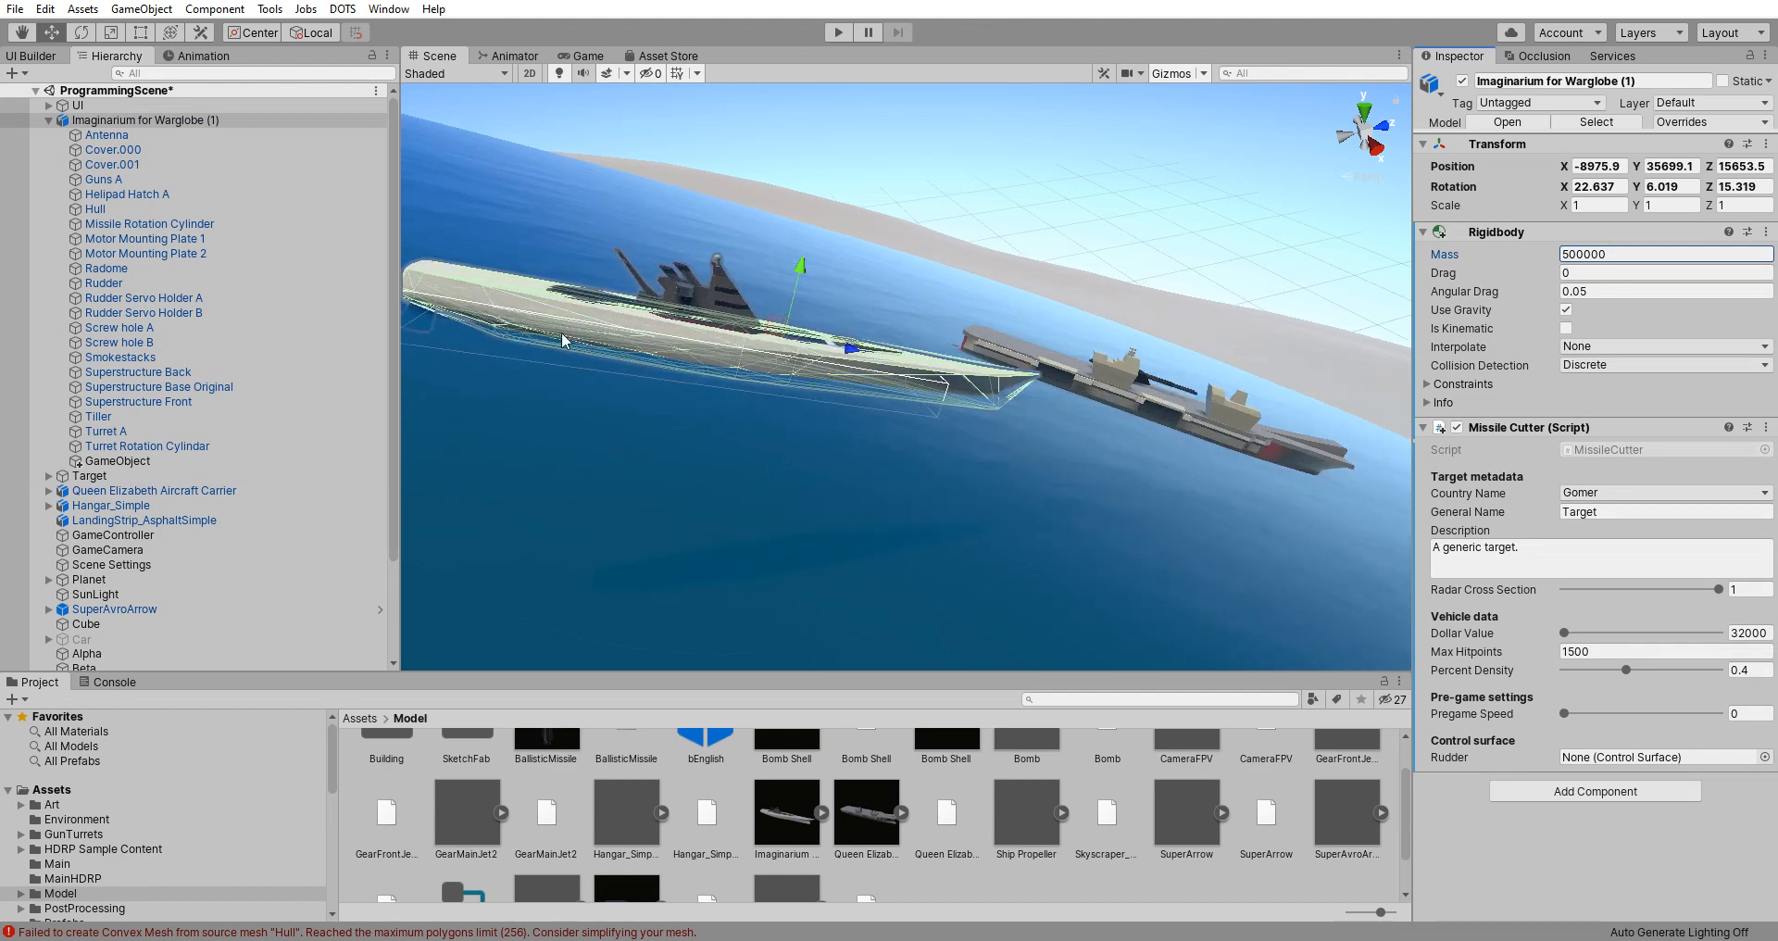
pyautogui.moveTo(562, 338); pyautogui.dragTo(821, 490, button='middle')
pyautogui.moveTo(1001, 500); pyautogui.dragTo(966, 582, button='right')
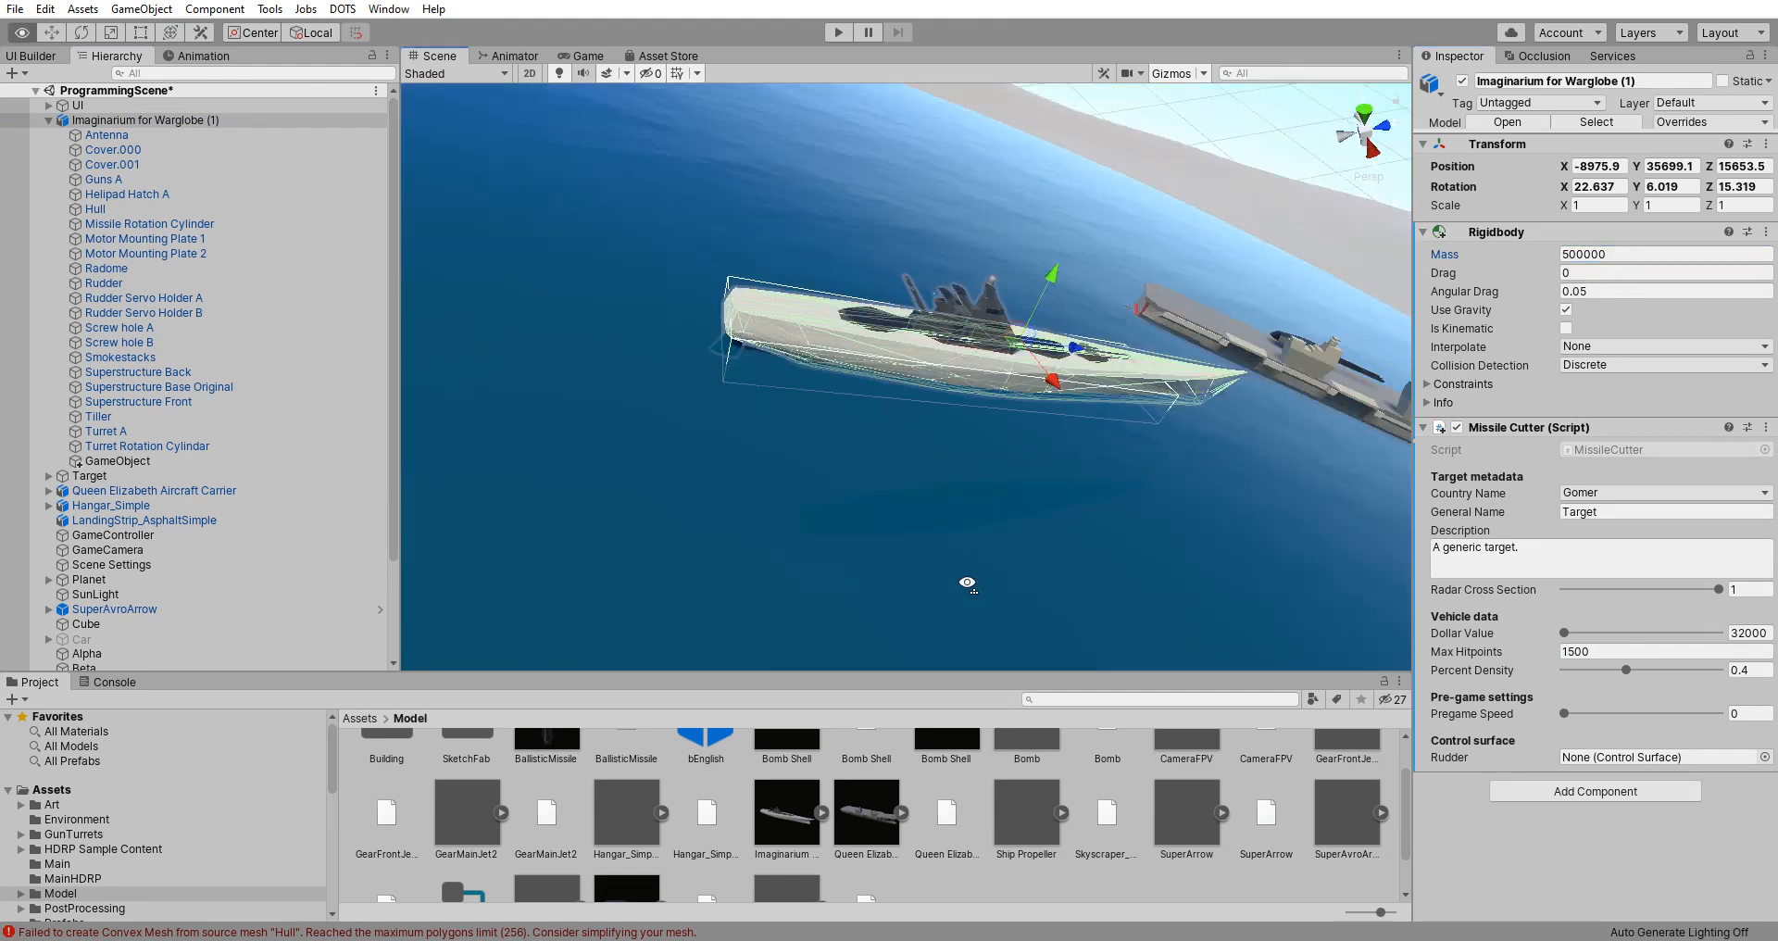
pyautogui.moveTo(967, 435); pyautogui.dragTo(754, 501, button='middle')
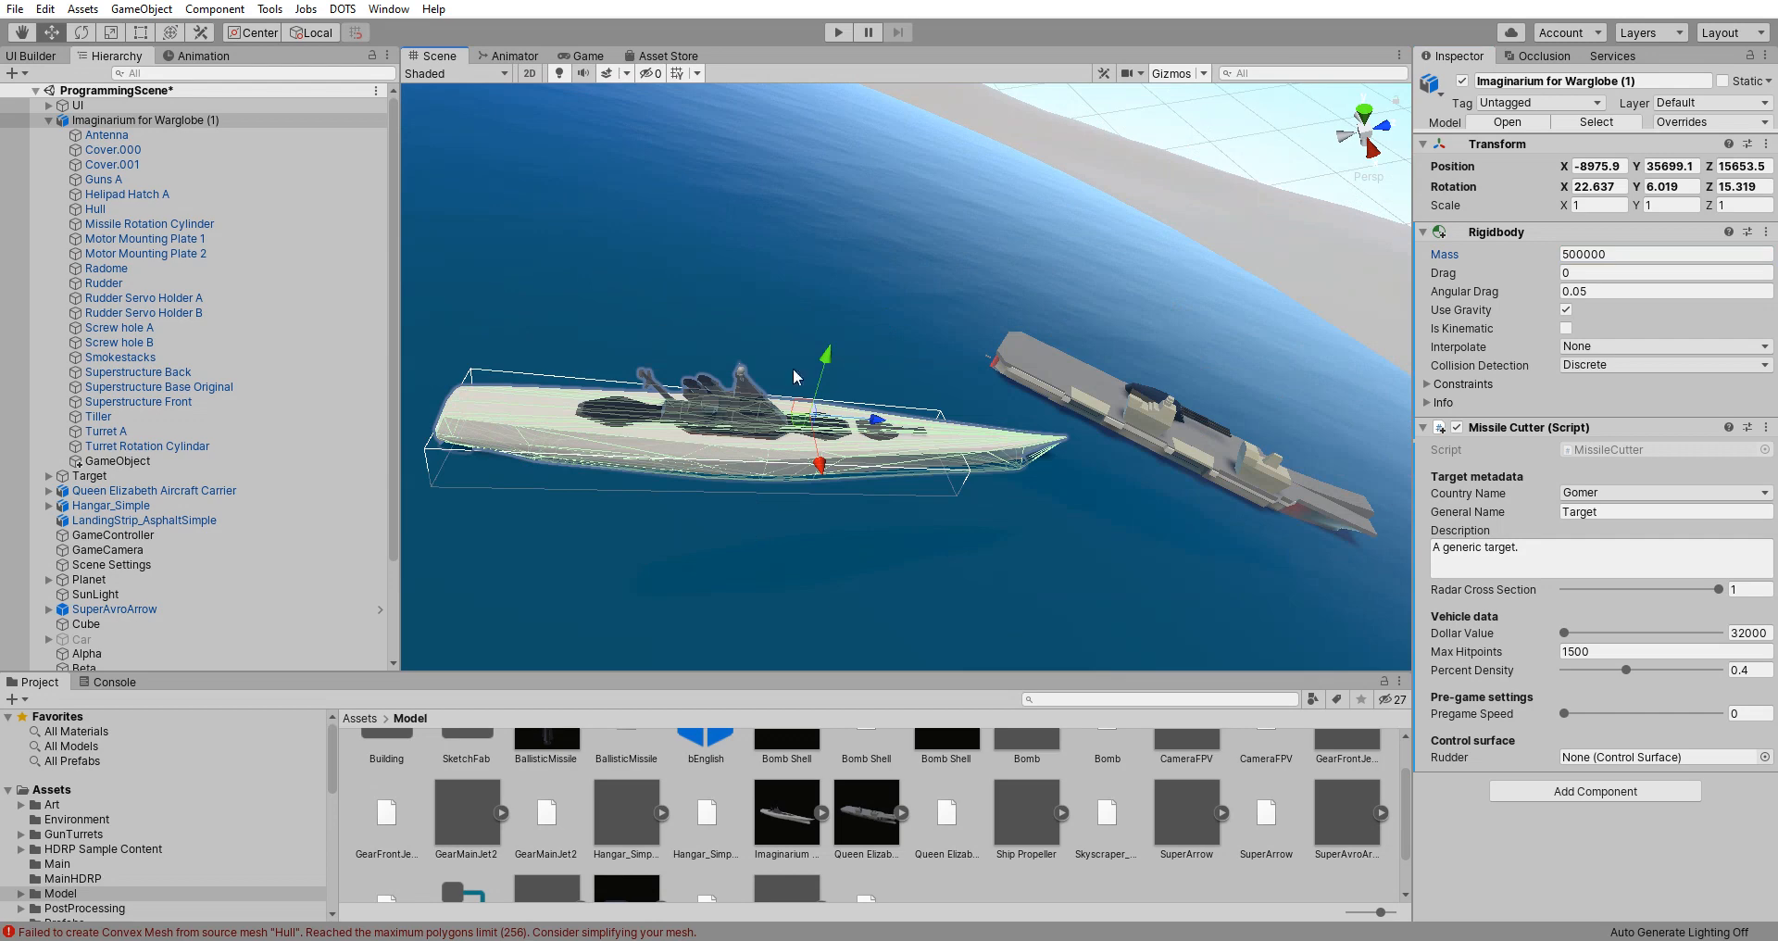
pyautogui.click(836, 34)
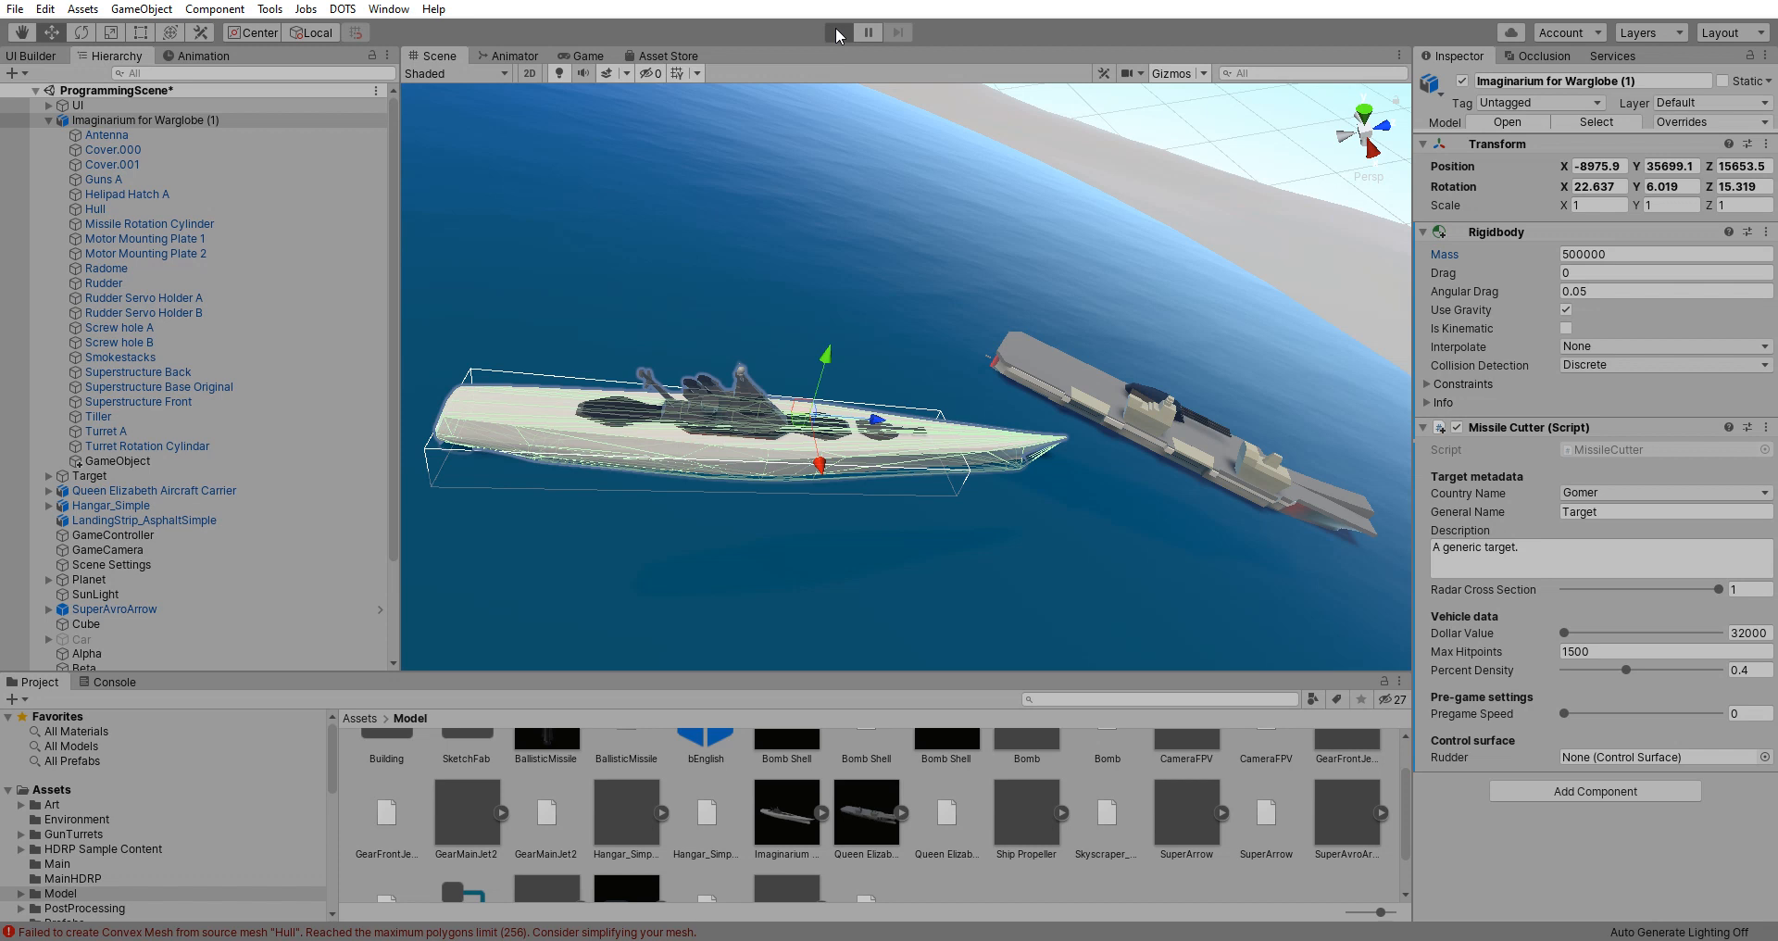
pyautogui.click(837, 35)
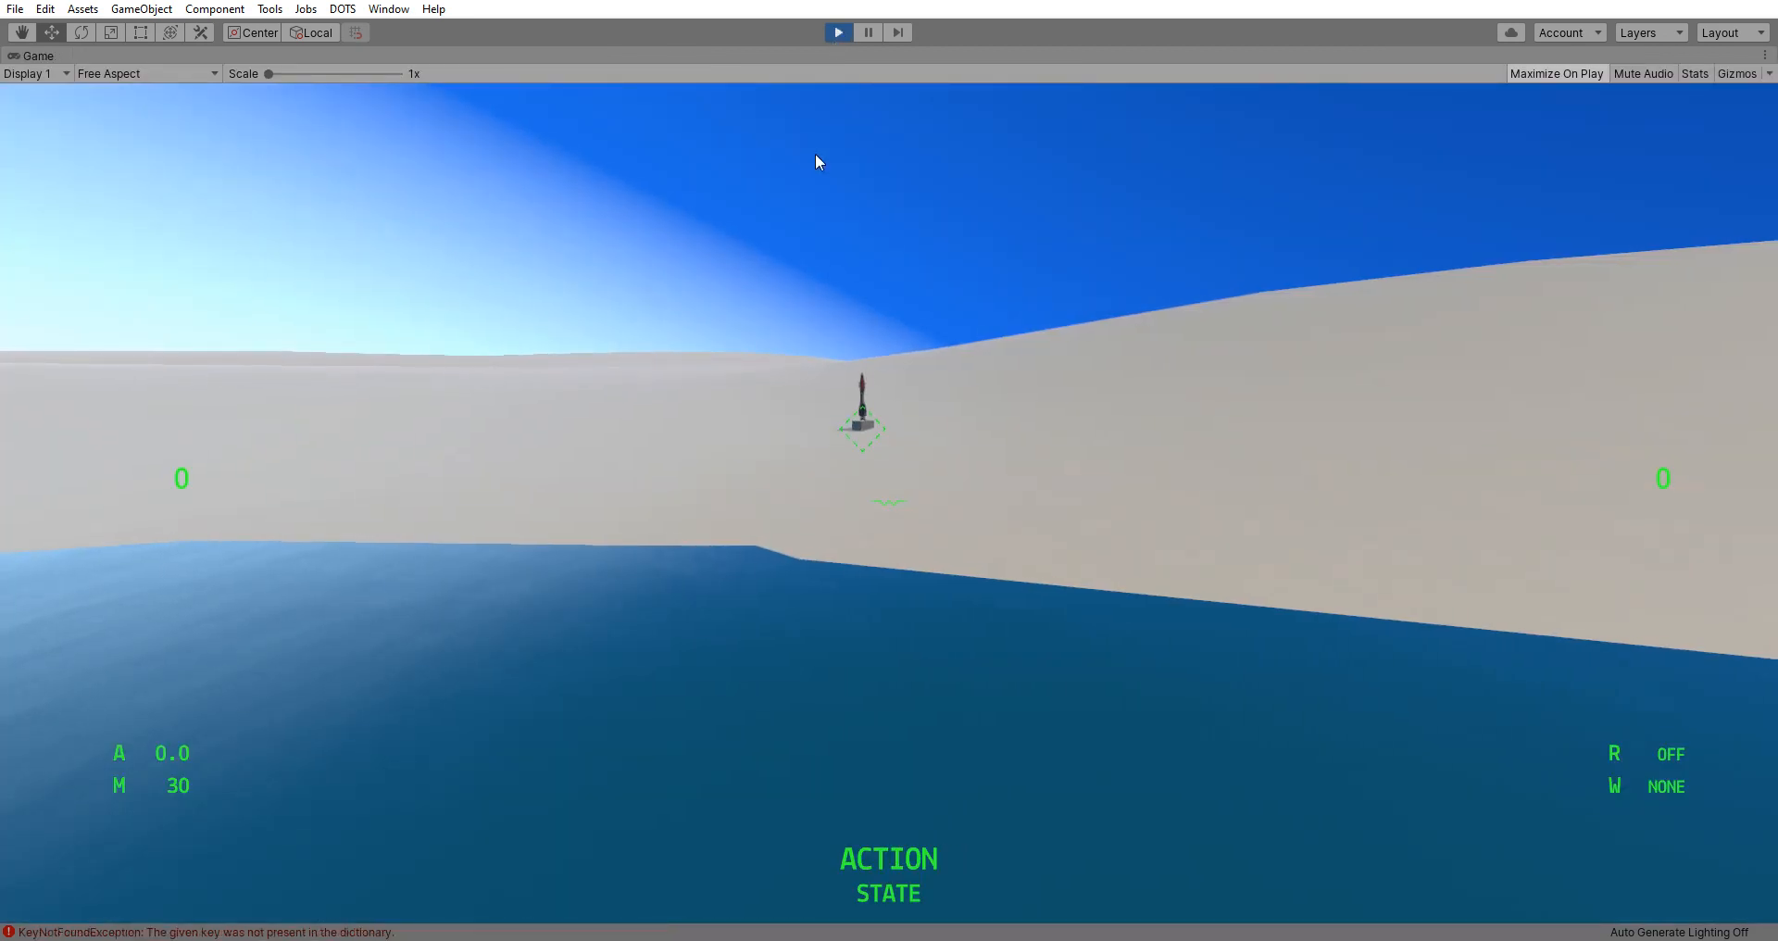
pyautogui.click(830, 33)
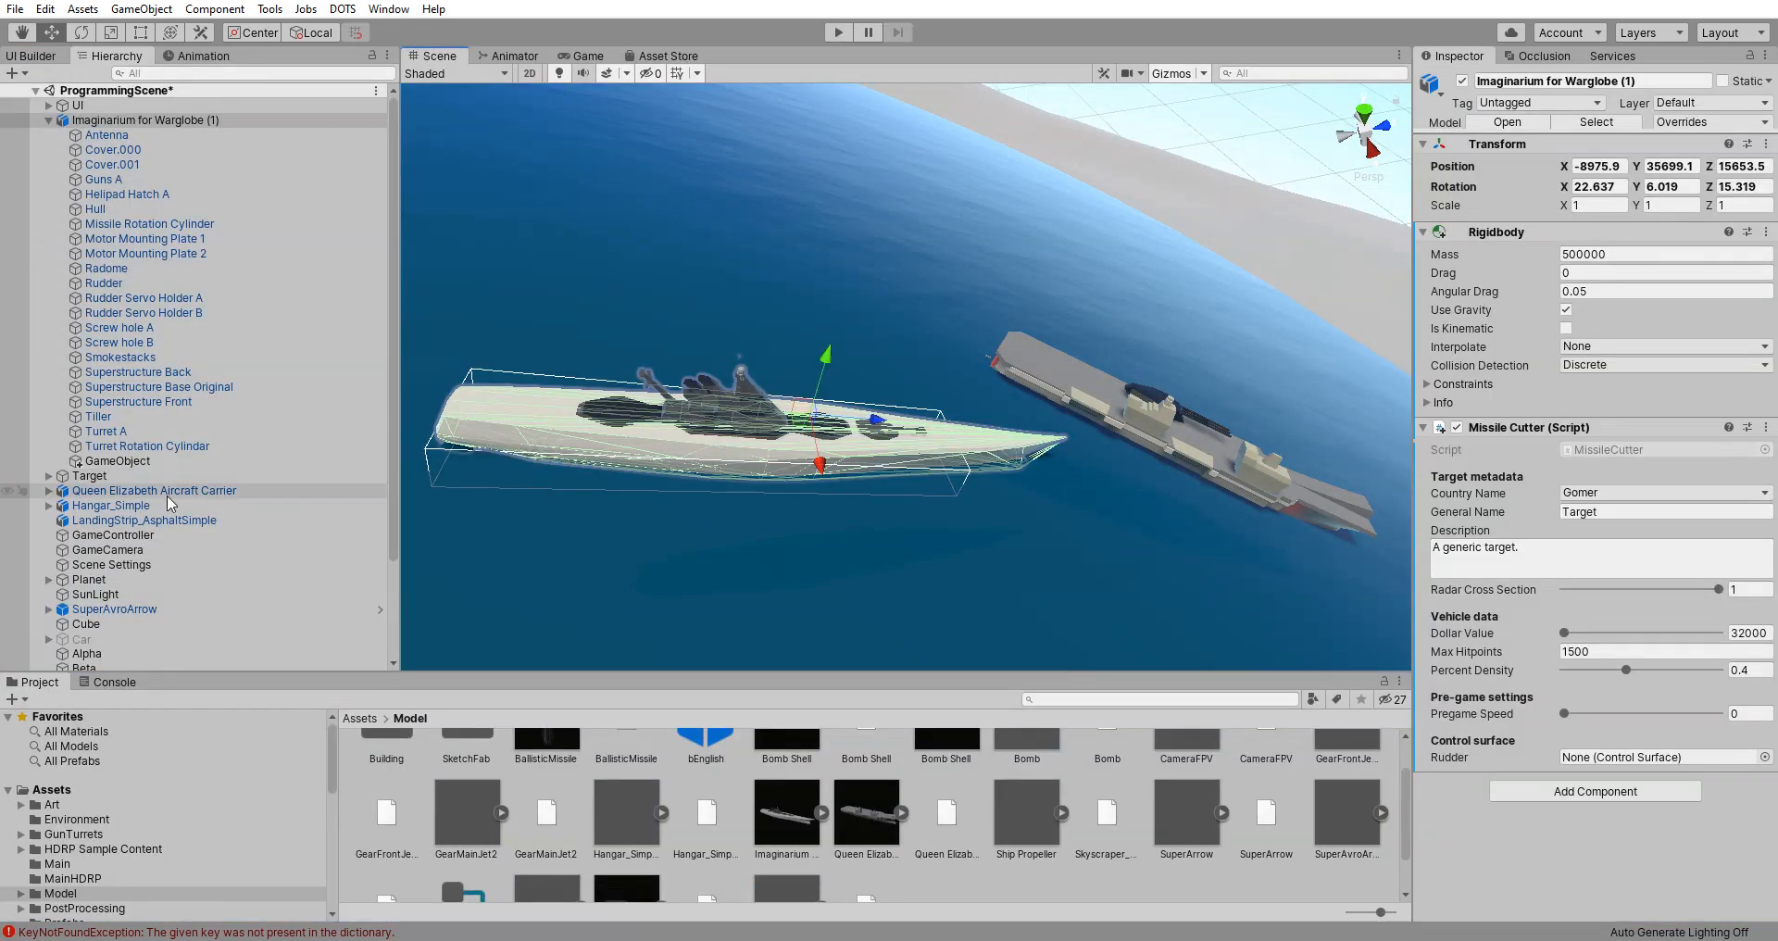
# Step: Remove the Ship Camera script from the Camera object under the Queen Elizabeth Aircraft Carrier
pyautogui.click(148, 491)
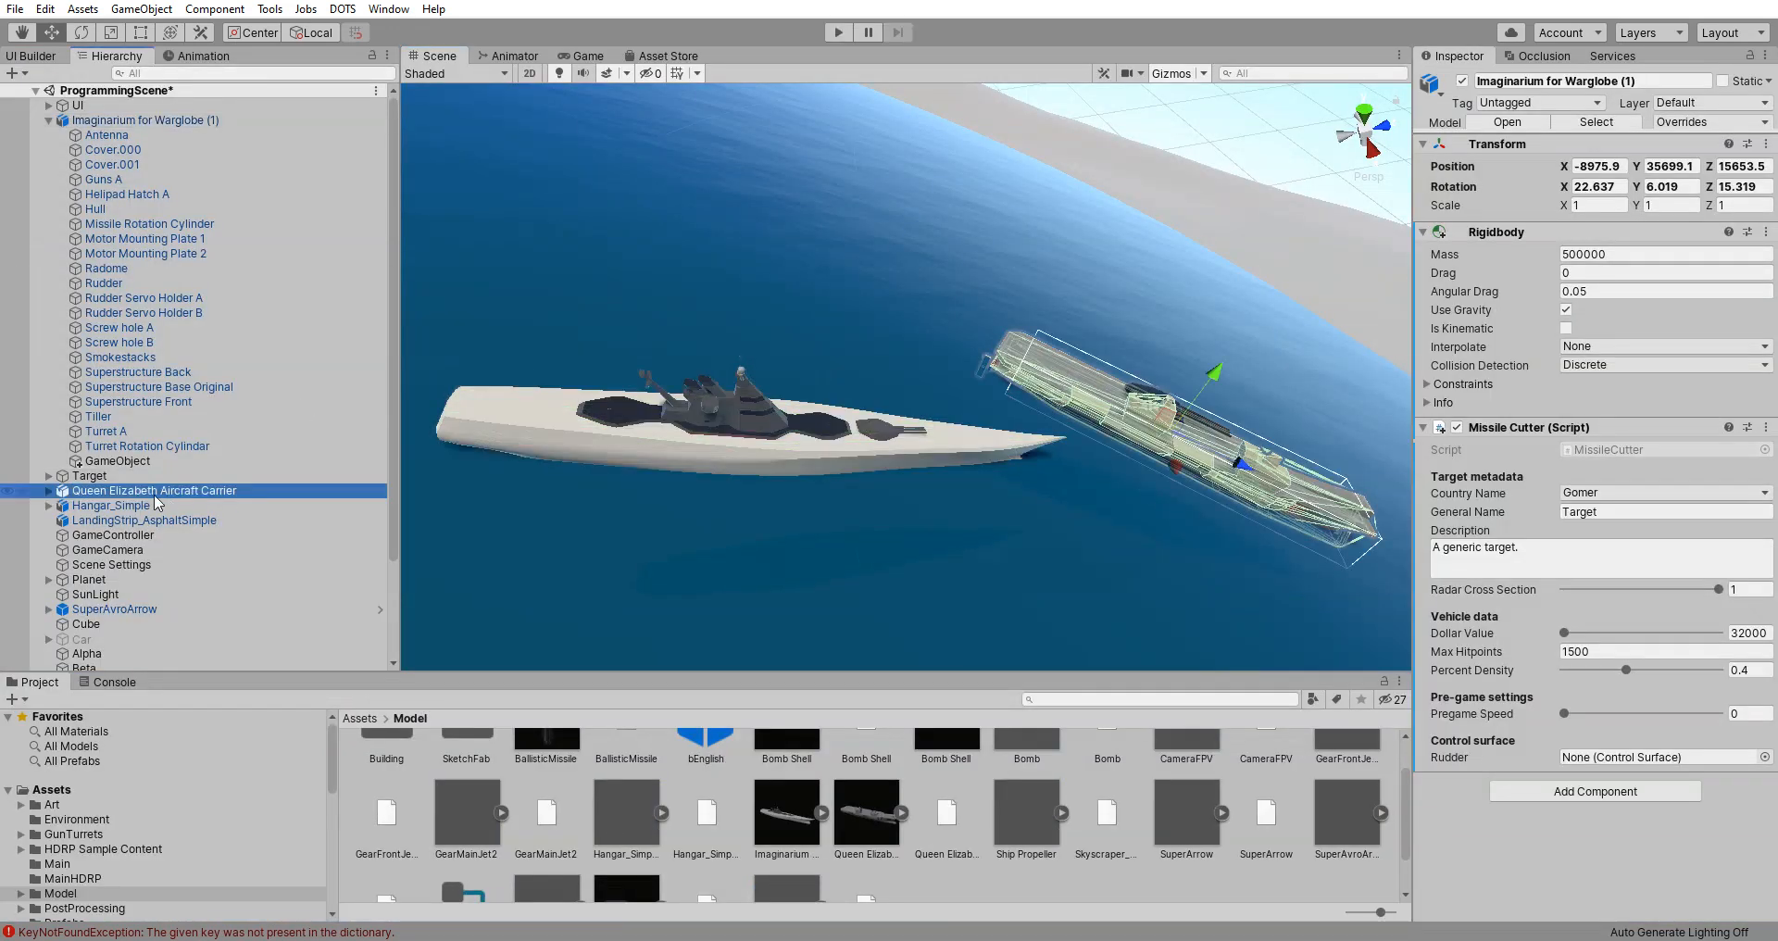
pyautogui.click(49, 491)
pyautogui.scroll(-3, 141, 515)
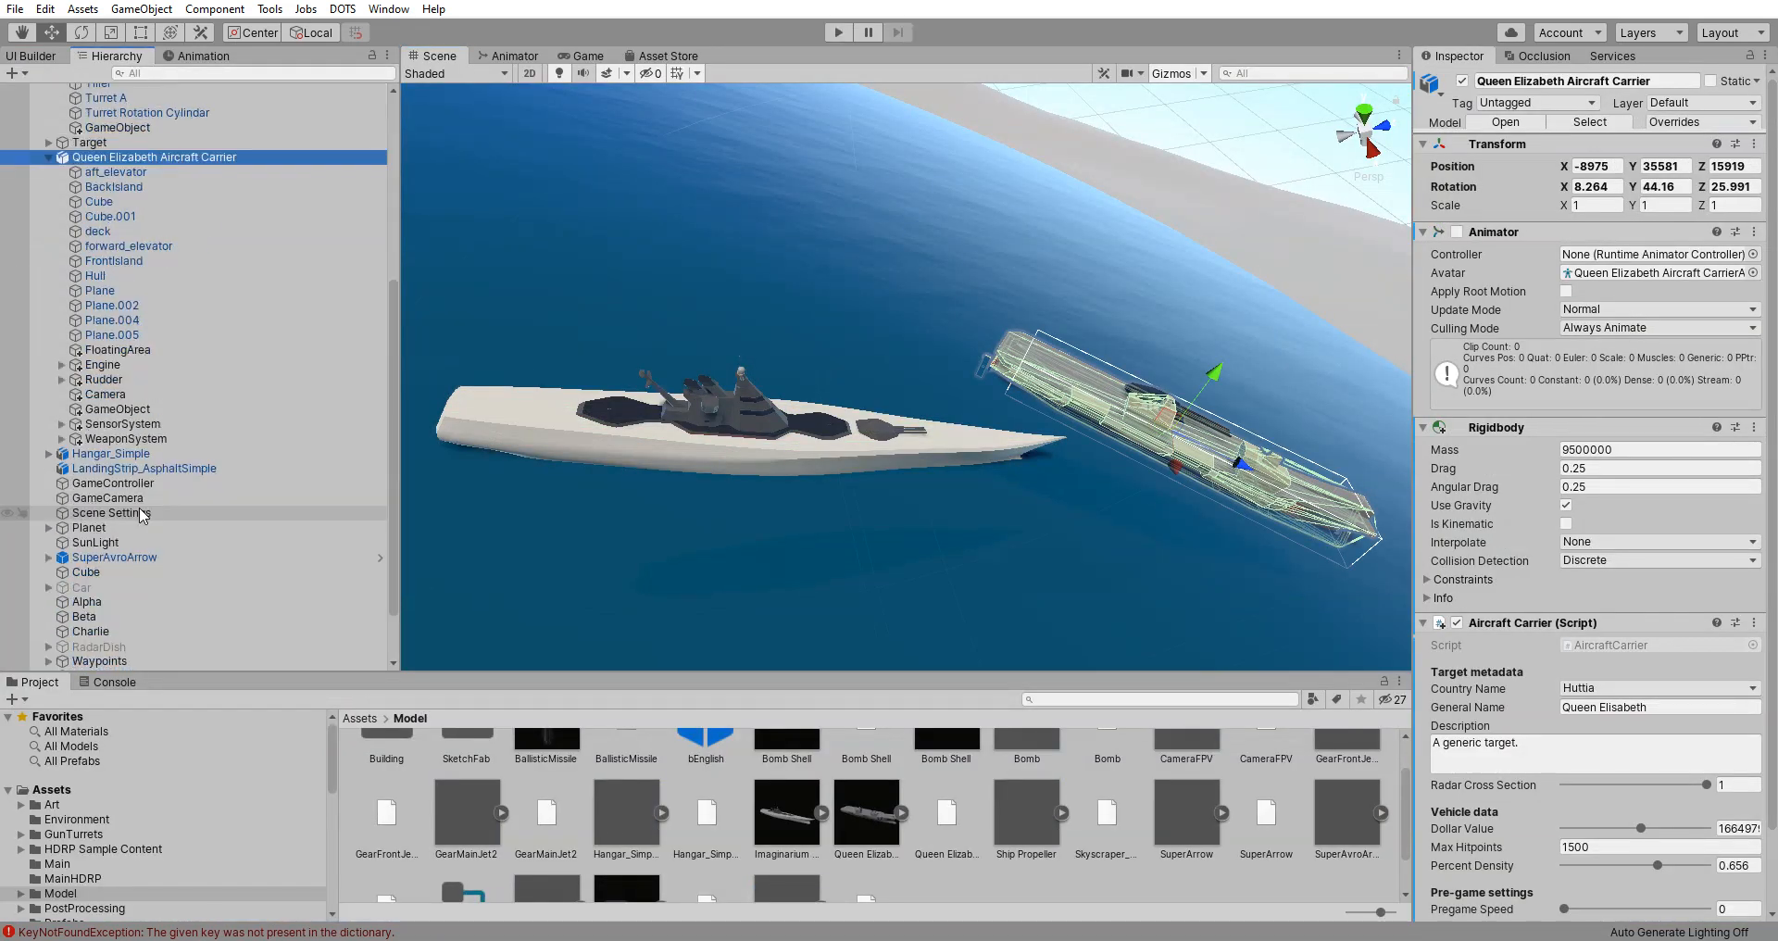
pyautogui.click(105, 394)
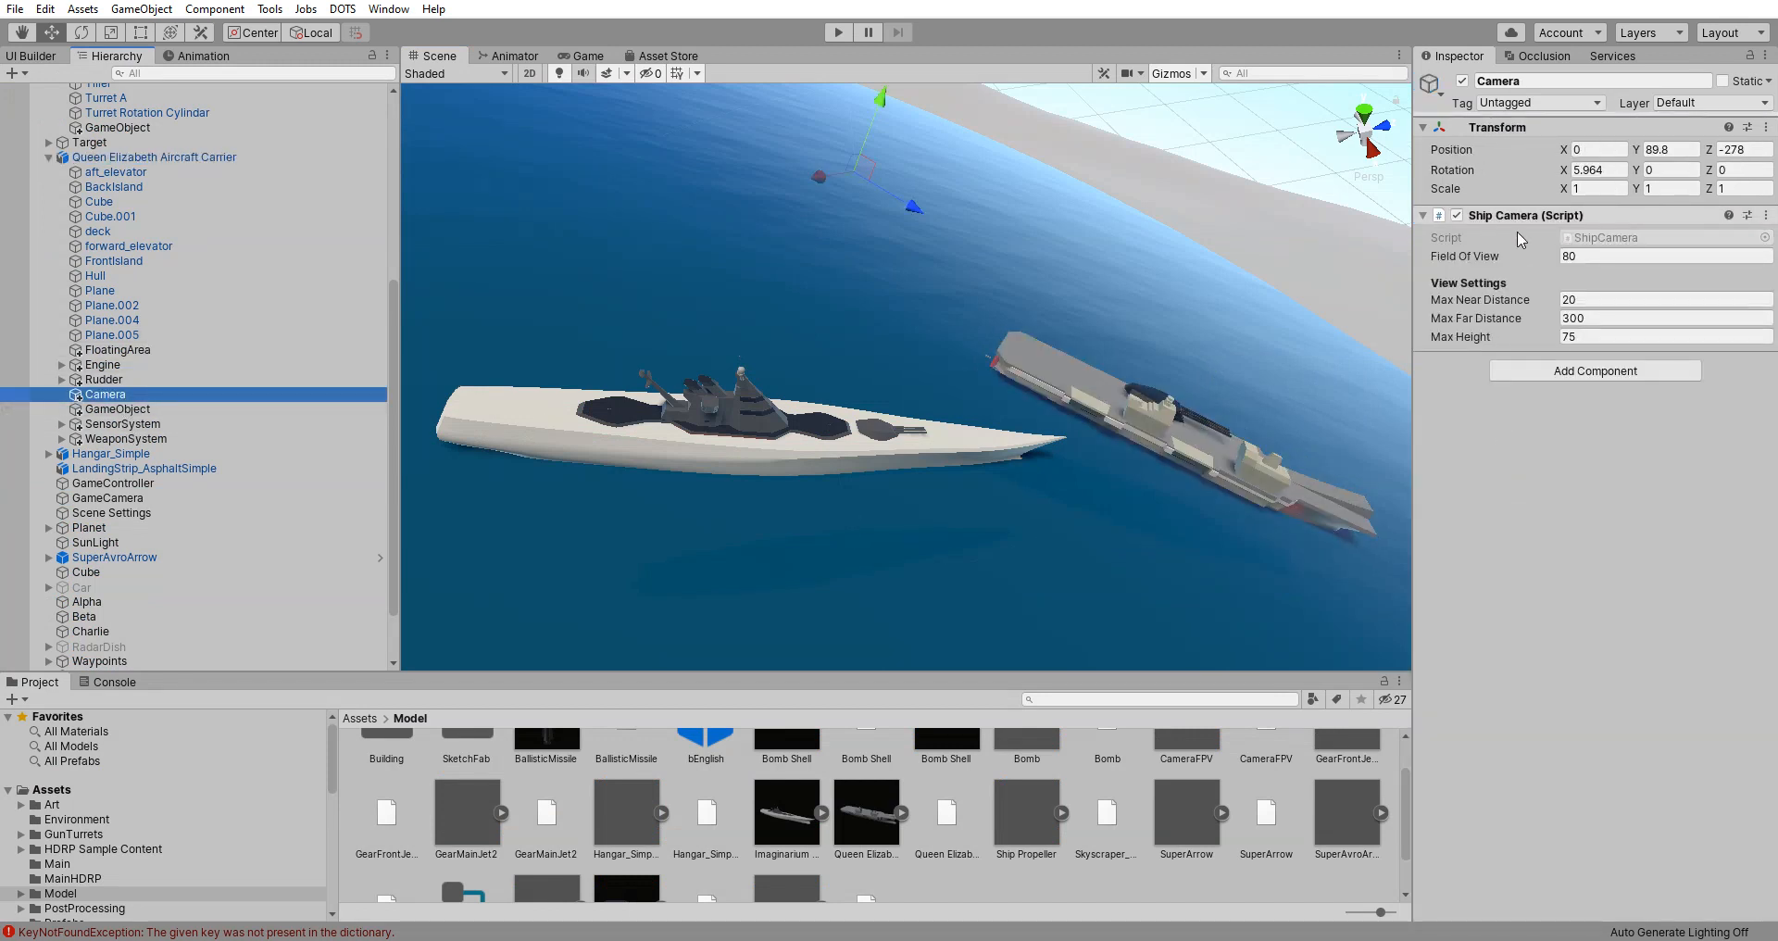
pyautogui.click(1768, 217)
pyautogui.click(1706, 263)
# Step: Add the Static Camera script to the aircraft carrier's Camera object
pyautogui.click(1587, 230)
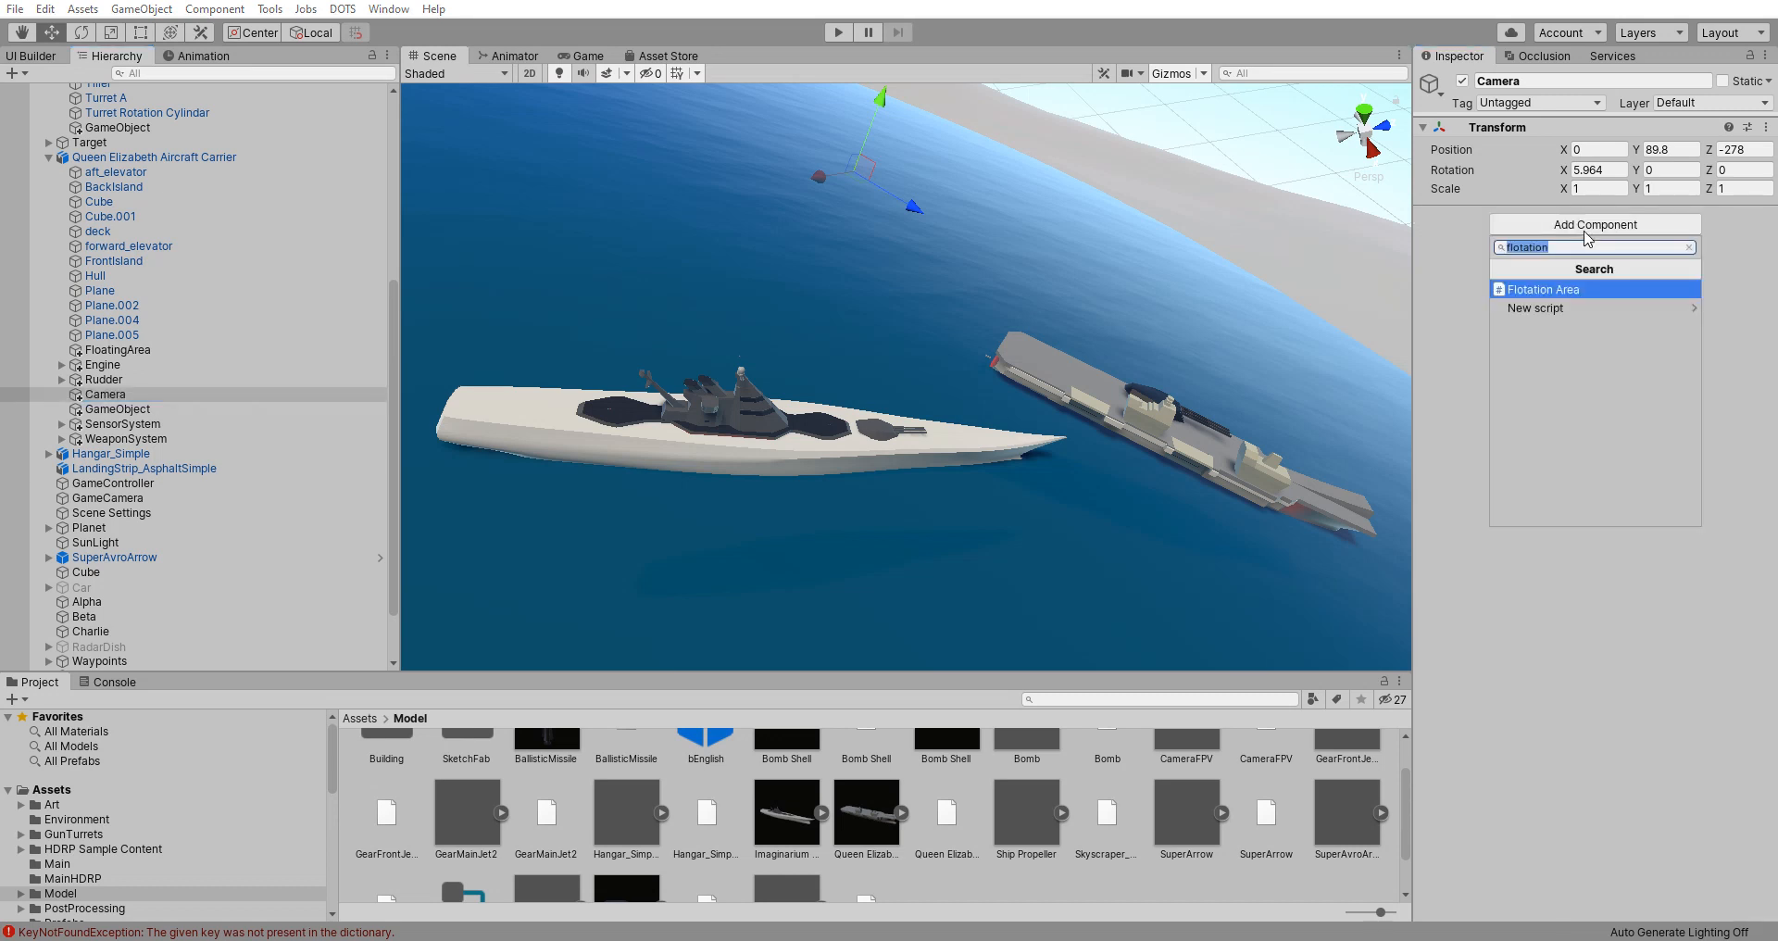
pyautogui.write('static')
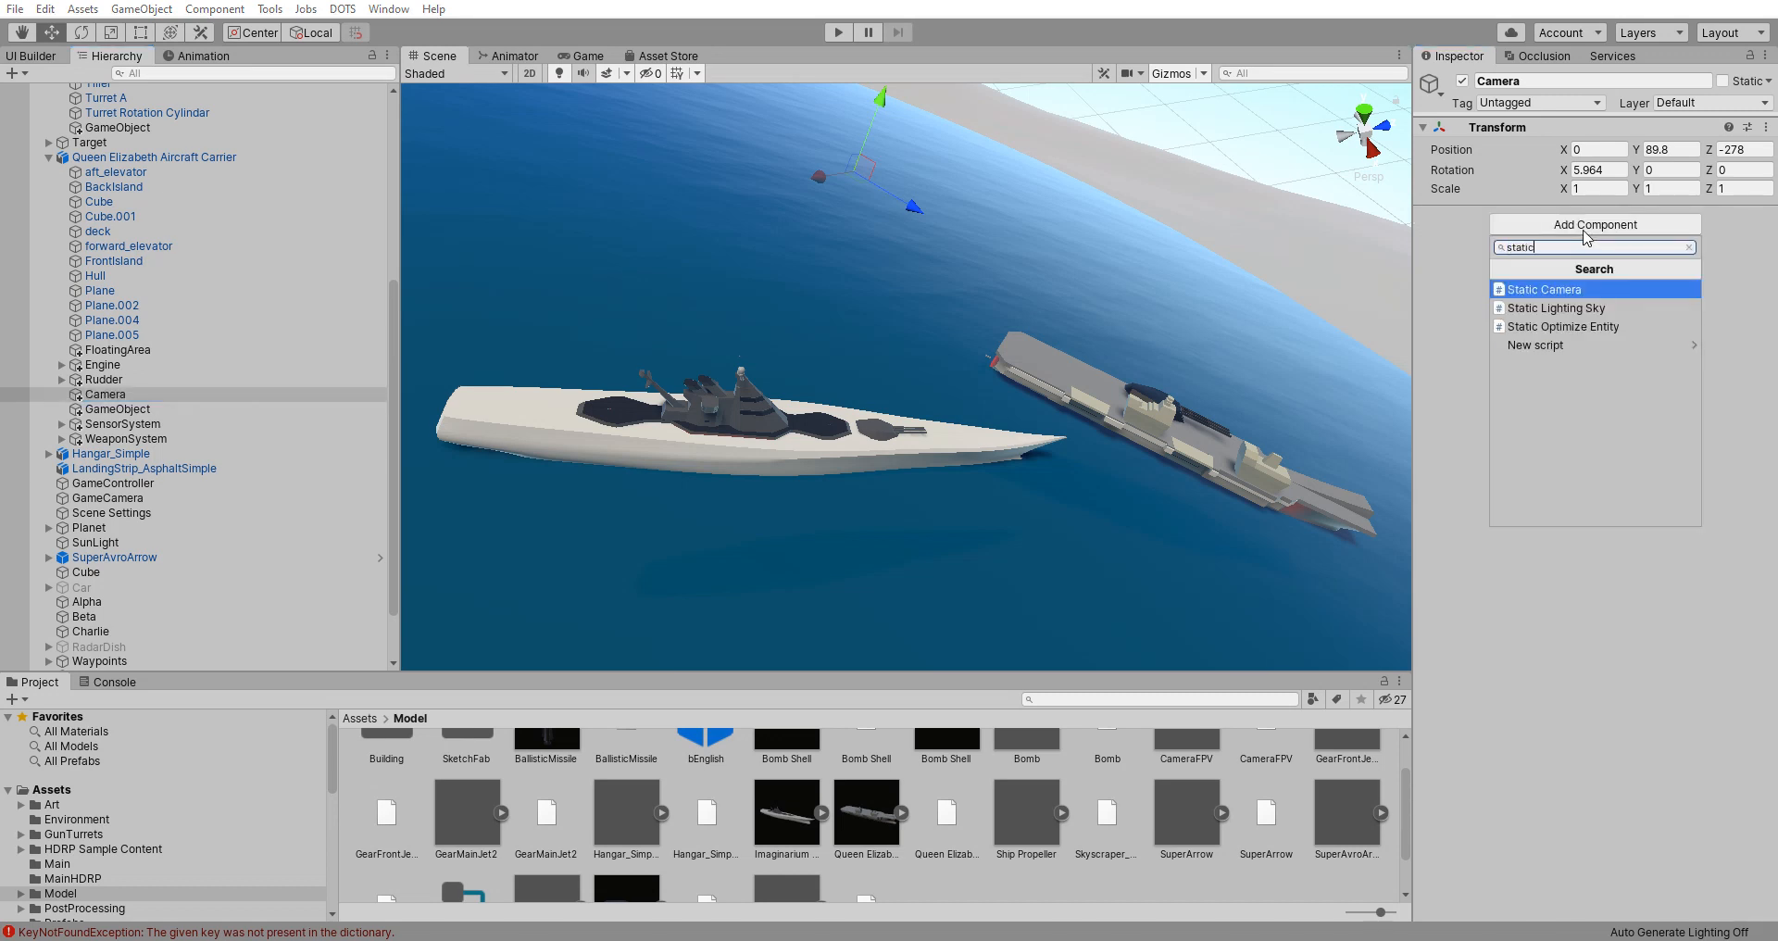
pyautogui.click(1552, 290)
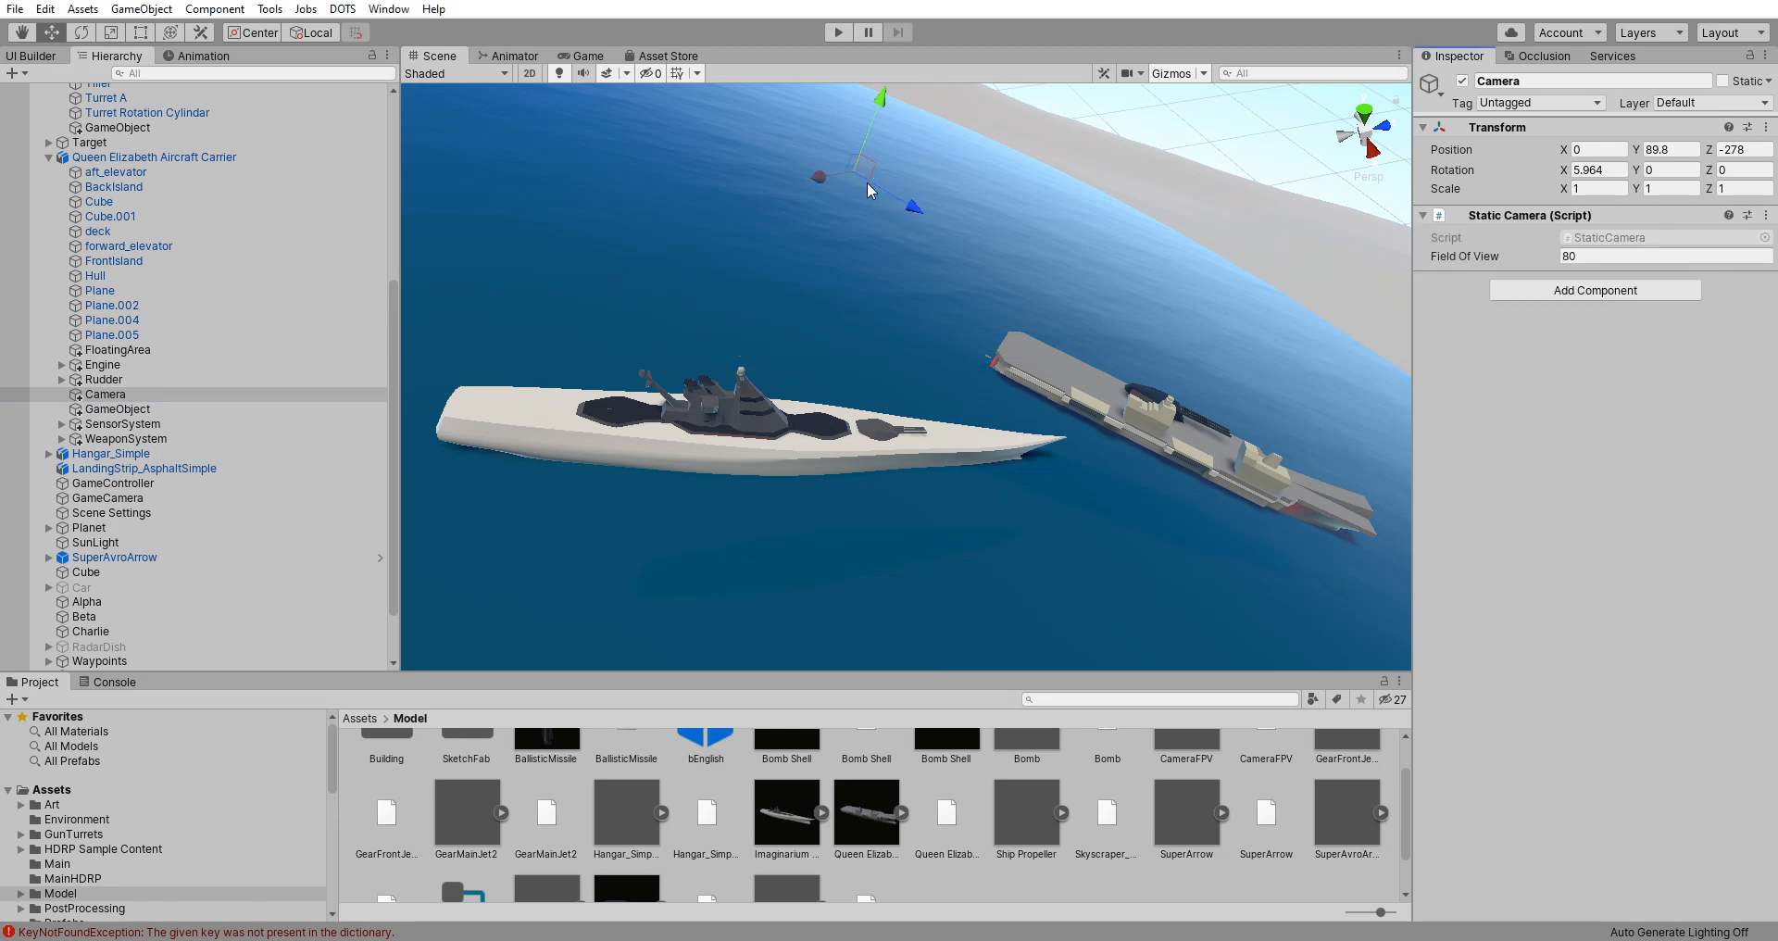
pyautogui.moveTo(741, 340); pyautogui.dragTo(875, 232, button='middle')
pyautogui.scroll(-4, 833, 342)
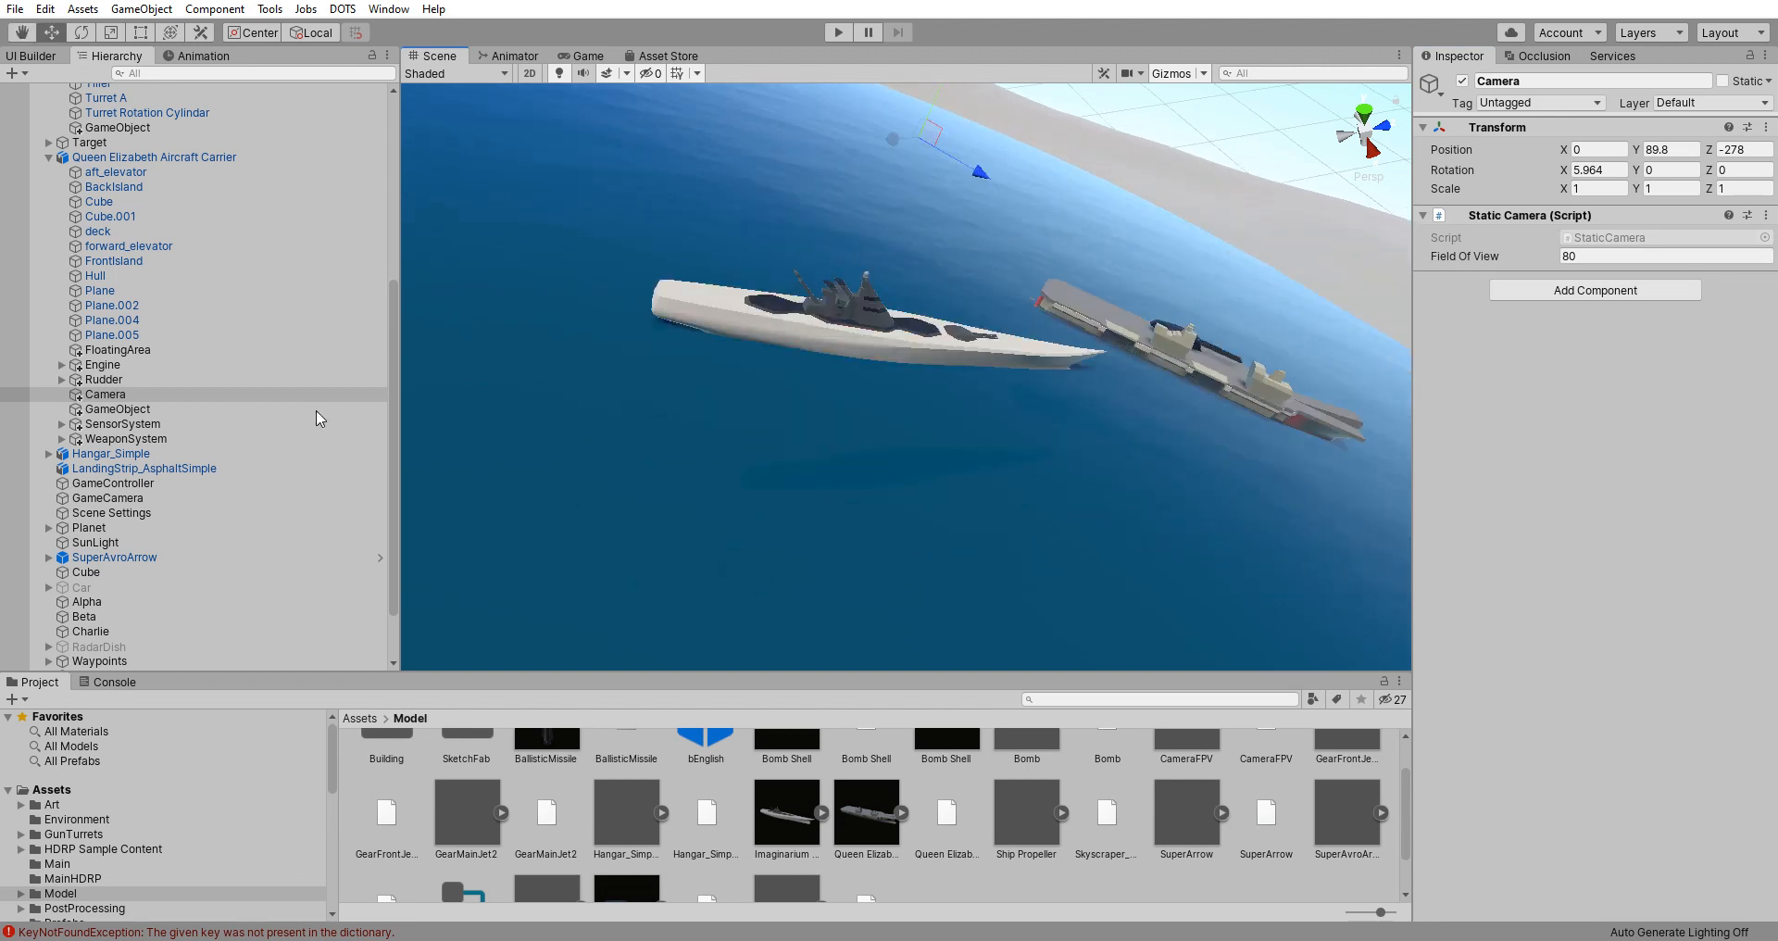
# Step: Create an empty child object under the Imaginarium for Warglobe (1) warship
pyautogui.scroll(6, 102, 334)
pyautogui.click(172, 121)
pyautogui.rightClick(176, 121)
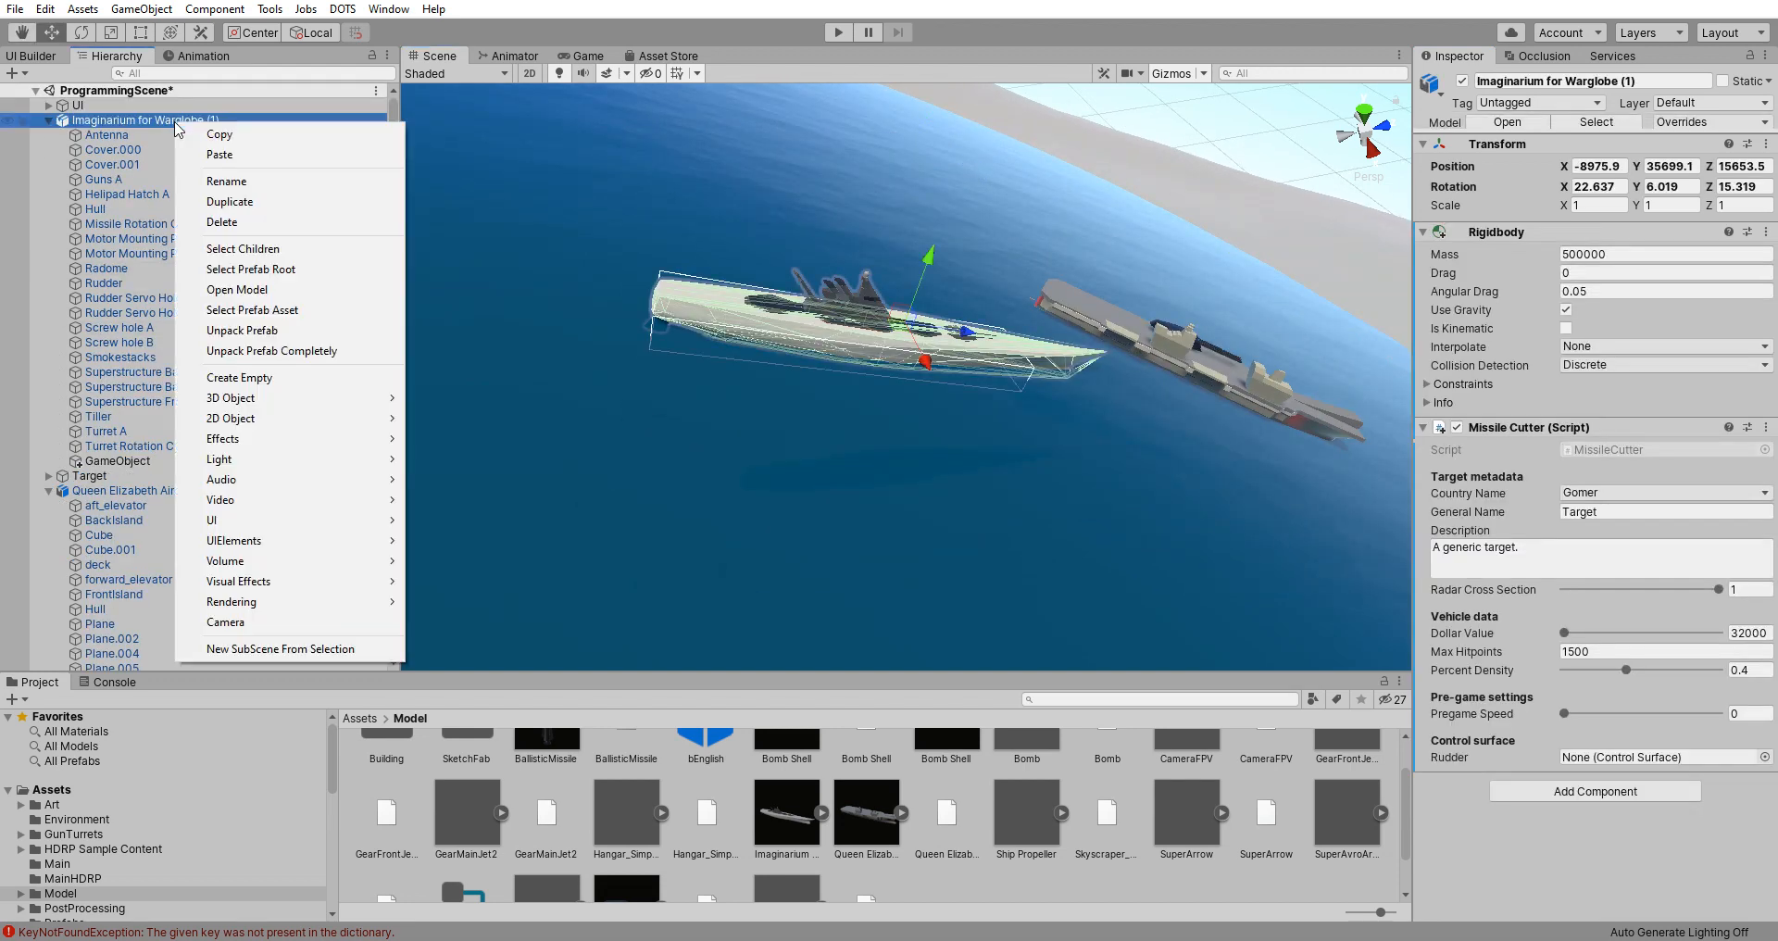
pyautogui.click(245, 377)
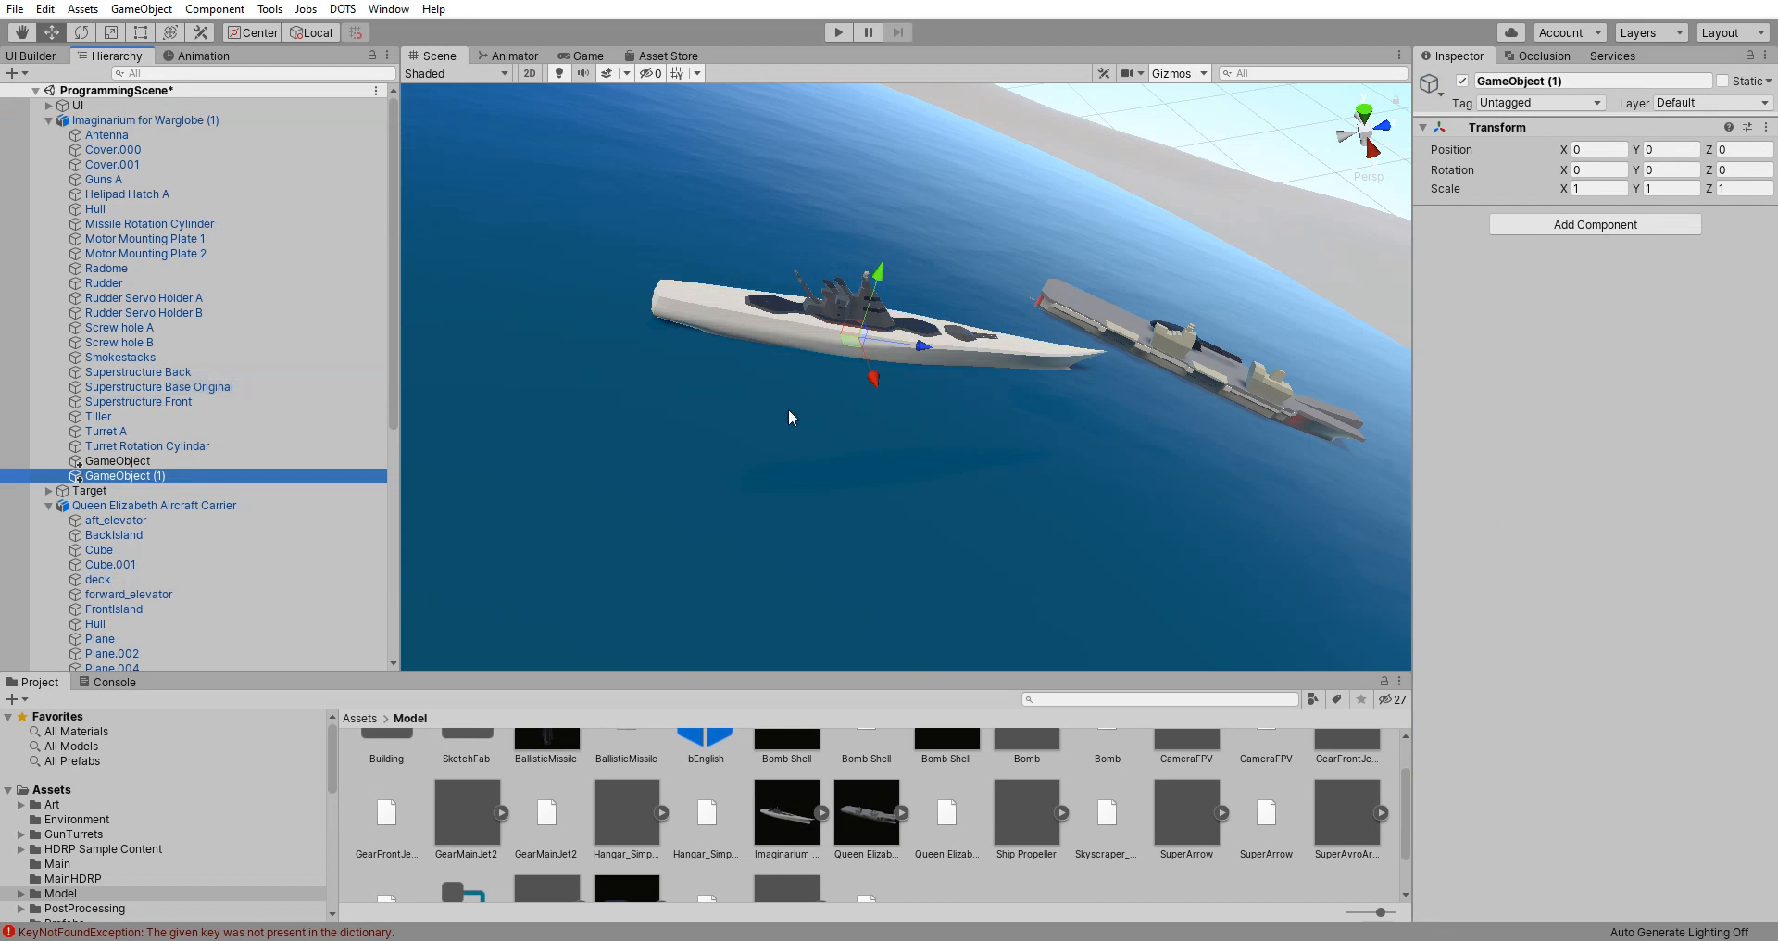
# Step: Place the new empty object behind and above the warship at about X -4.6, Y 37, Z -259.6, and tilt it about 5.5° around X
pyautogui.moveTo(903, 343); pyautogui.dragTo(574, 323)
pyautogui.moveTo(574, 323); pyautogui.dragTo(945, 282, button='middle')
pyautogui.moveTo(1007, 361); pyautogui.dragTo(980, 310, button='right')
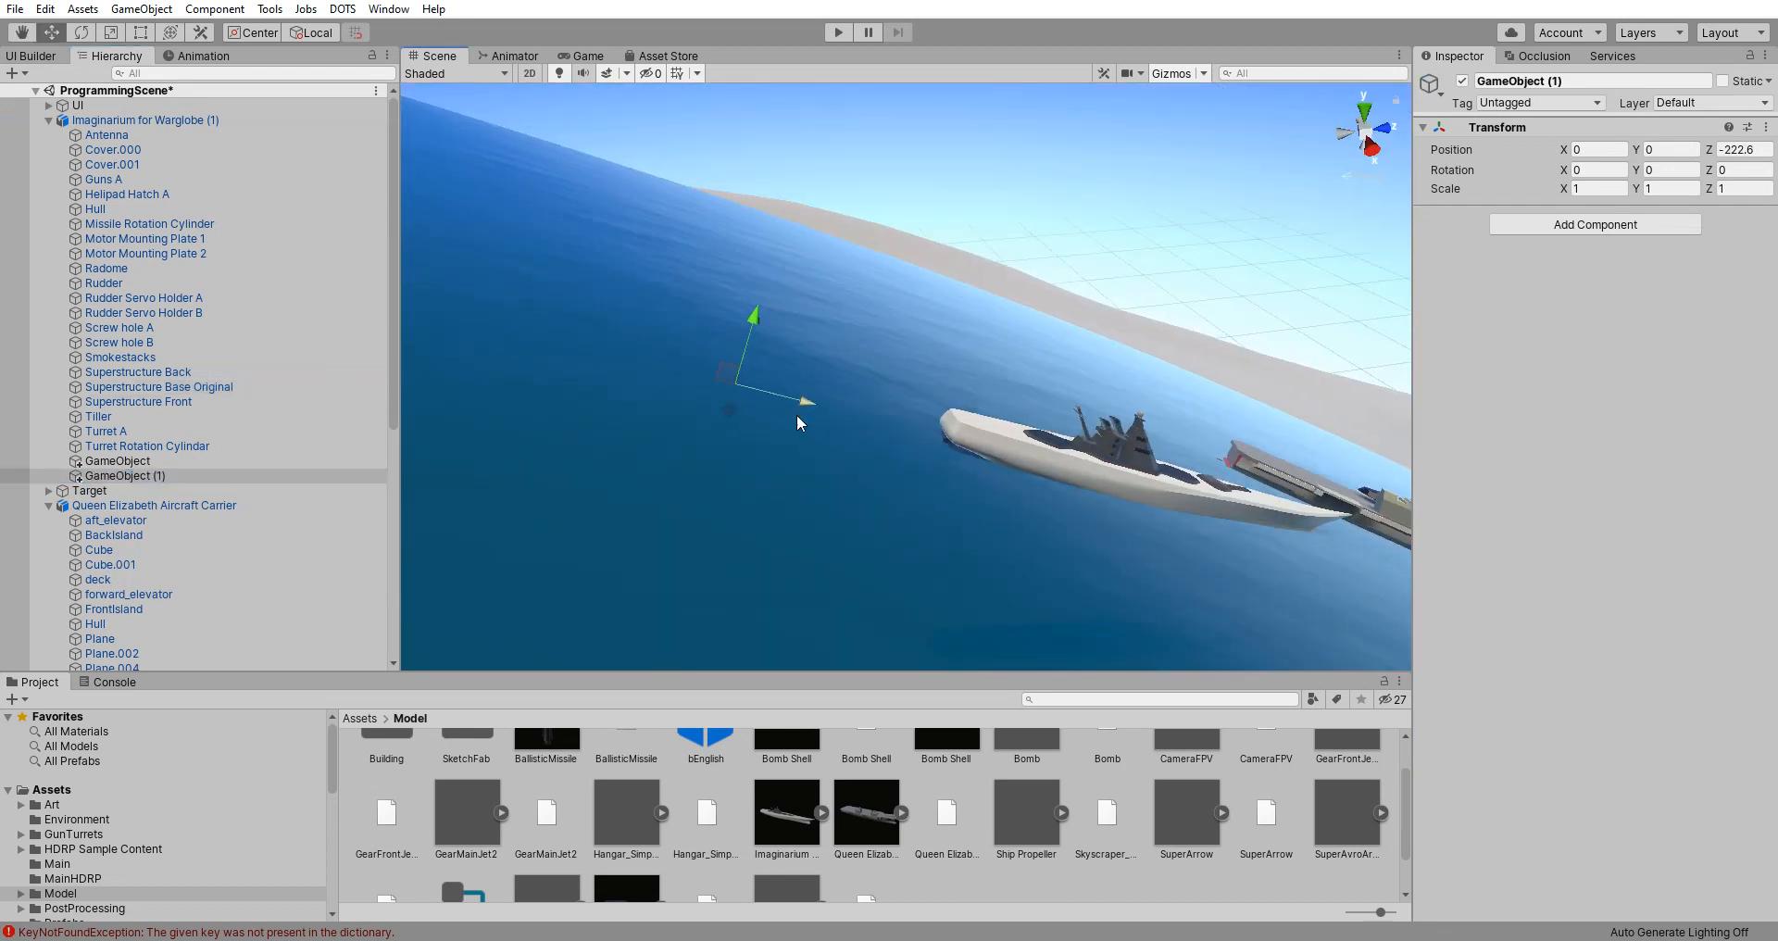
pyautogui.moveTo(797, 404); pyautogui.dragTo(714, 385)
pyautogui.moveTo(664, 297); pyautogui.dragTo(721, 234)
pyautogui.click(82, 32)
# Step: Add the Static Camera script to the warship's new empty object and set its Field Of View to 100
pyautogui.click(1590, 225)
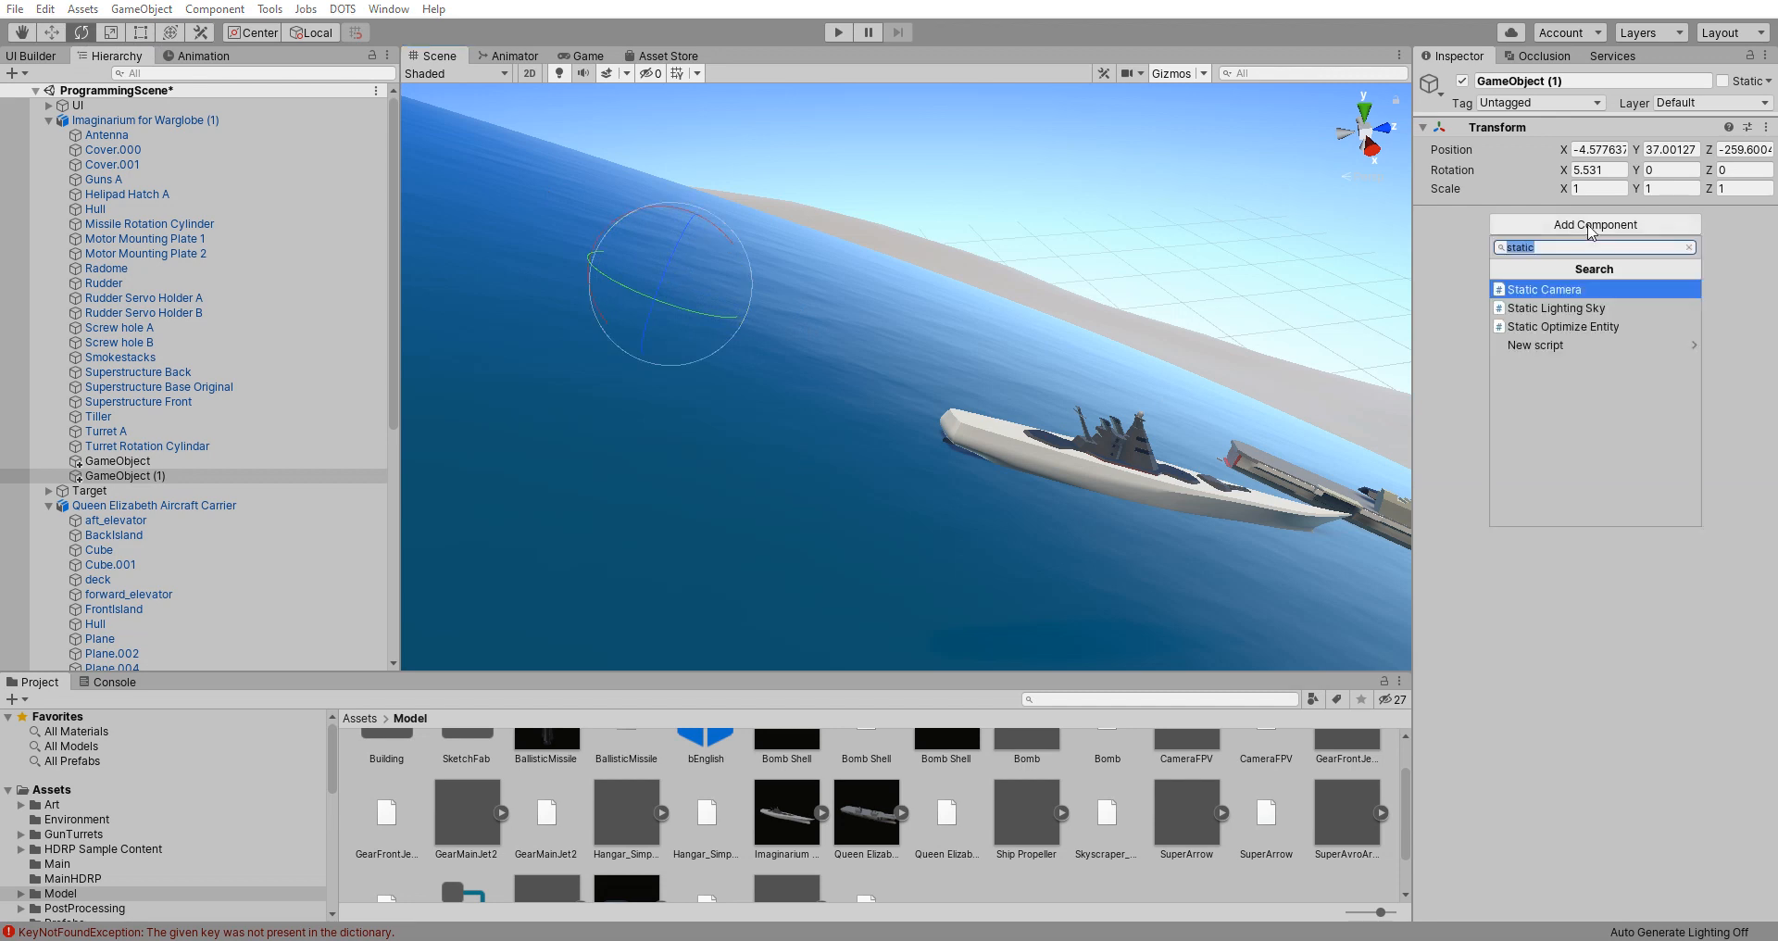
pyautogui.press('Return')
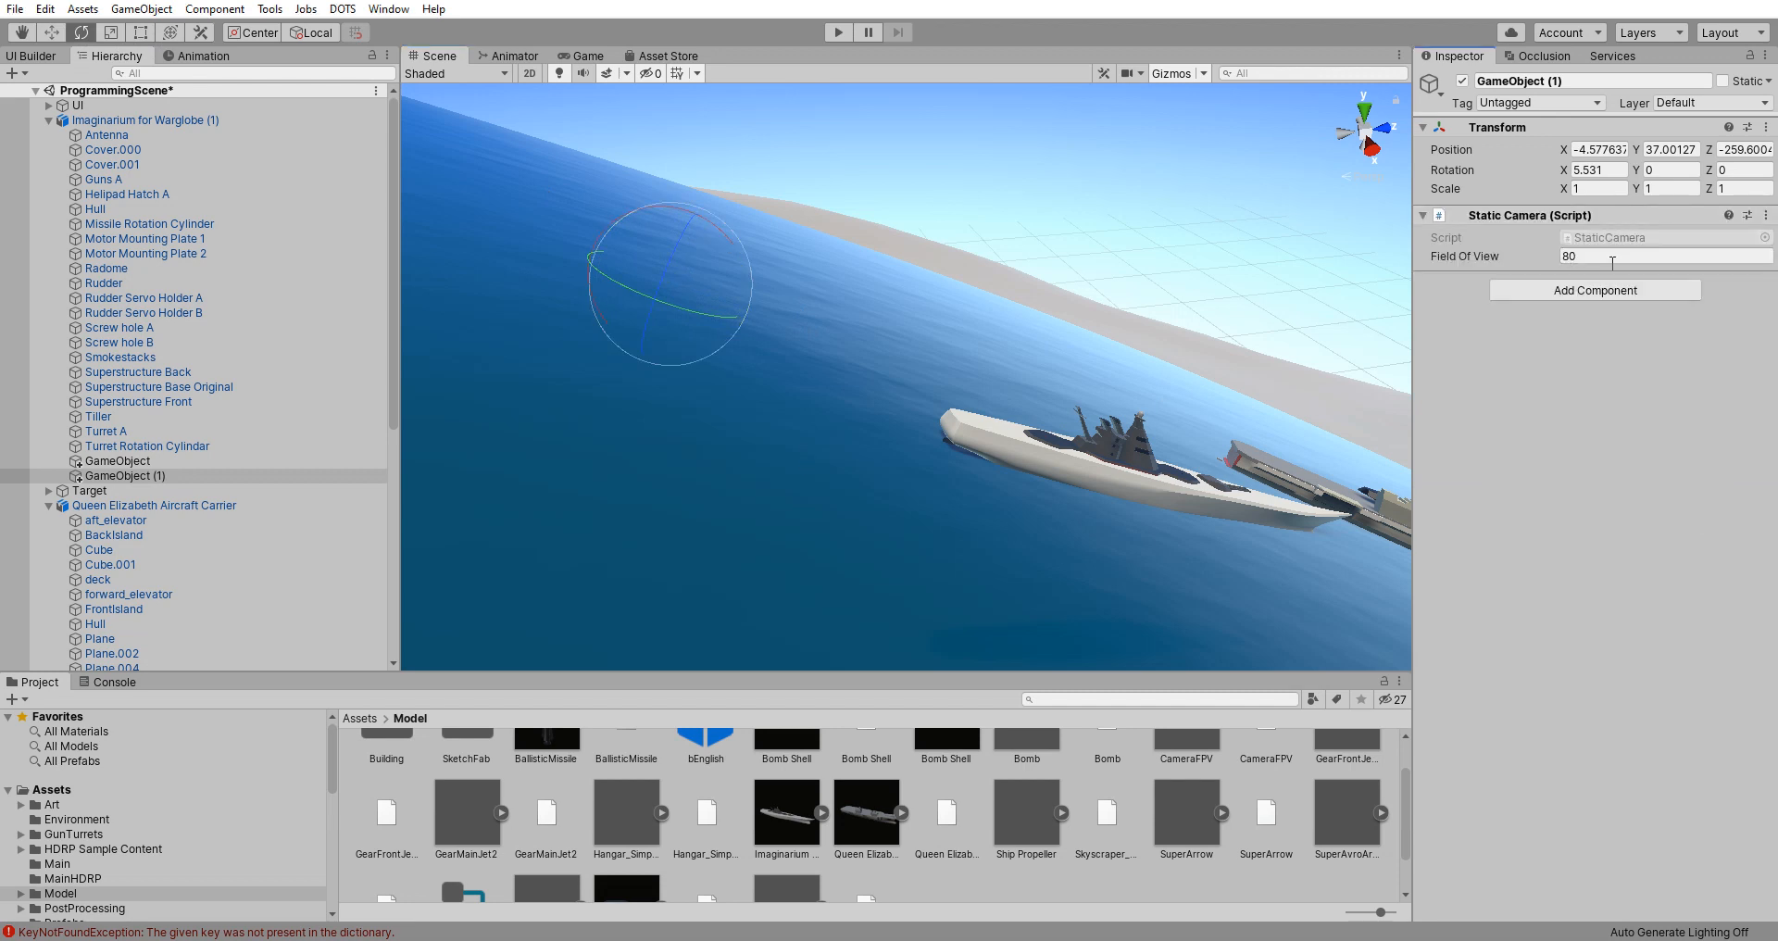
pyautogui.click(1613, 261)
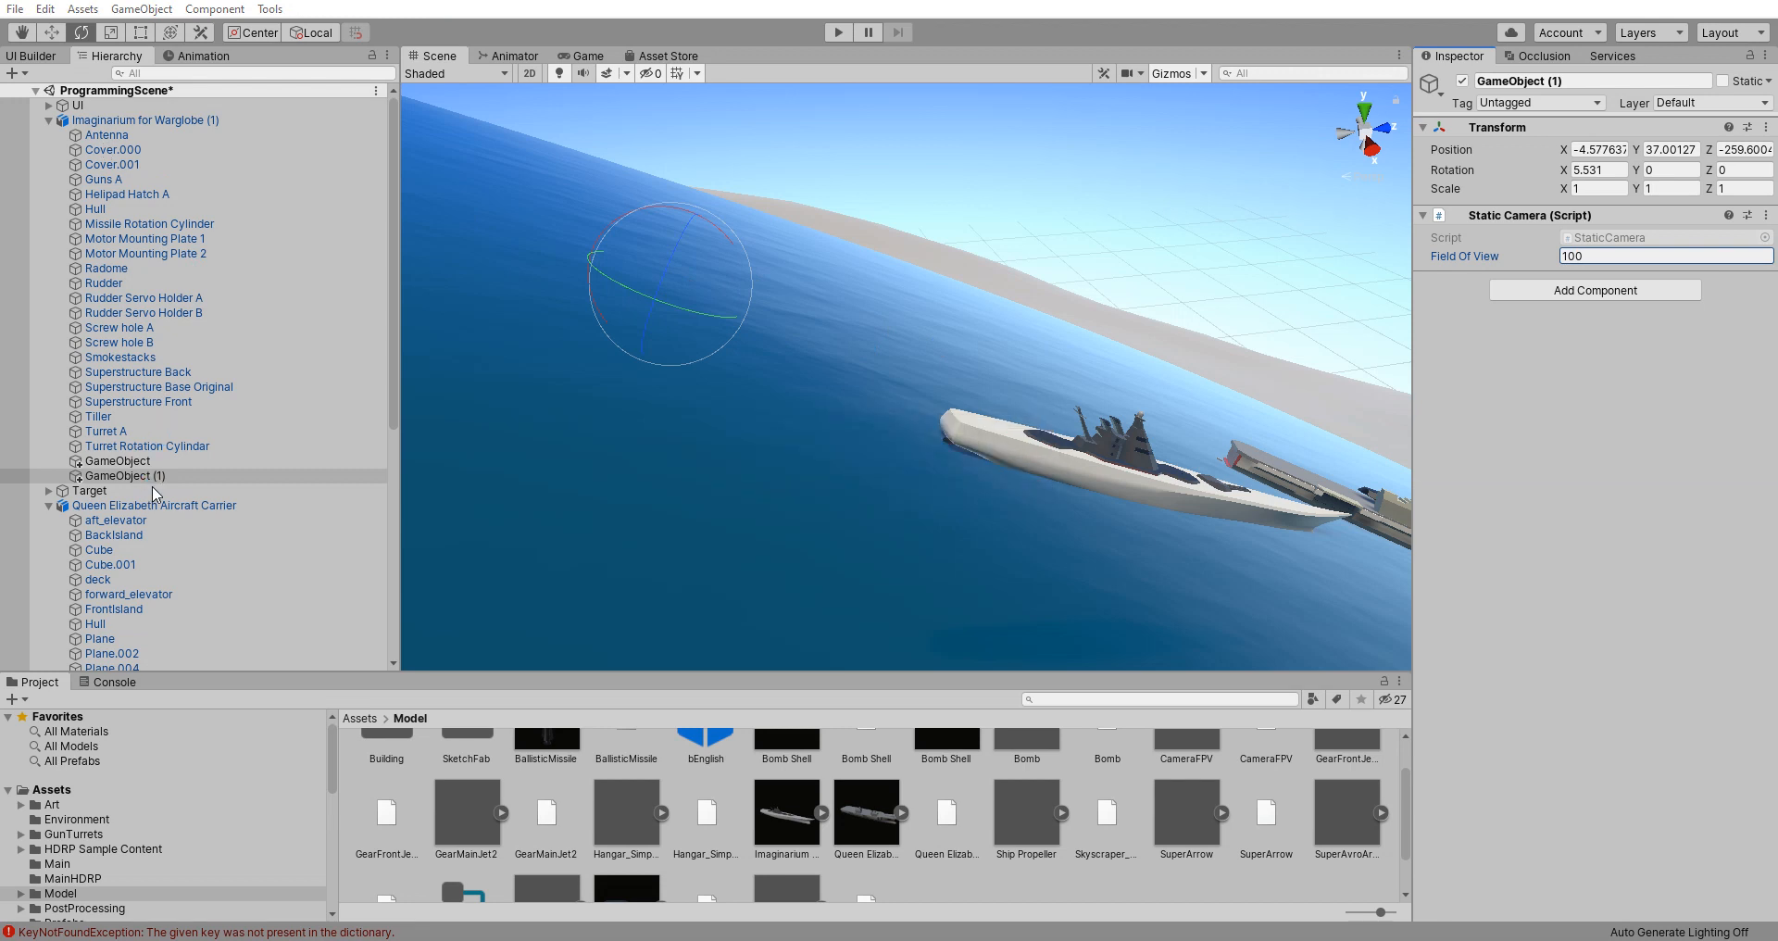
# Step: Assign the Imaginarium for Warglobe (1) warship as the GameController's Player 1 Vehicle
pyautogui.scroll(-6, 153, 453)
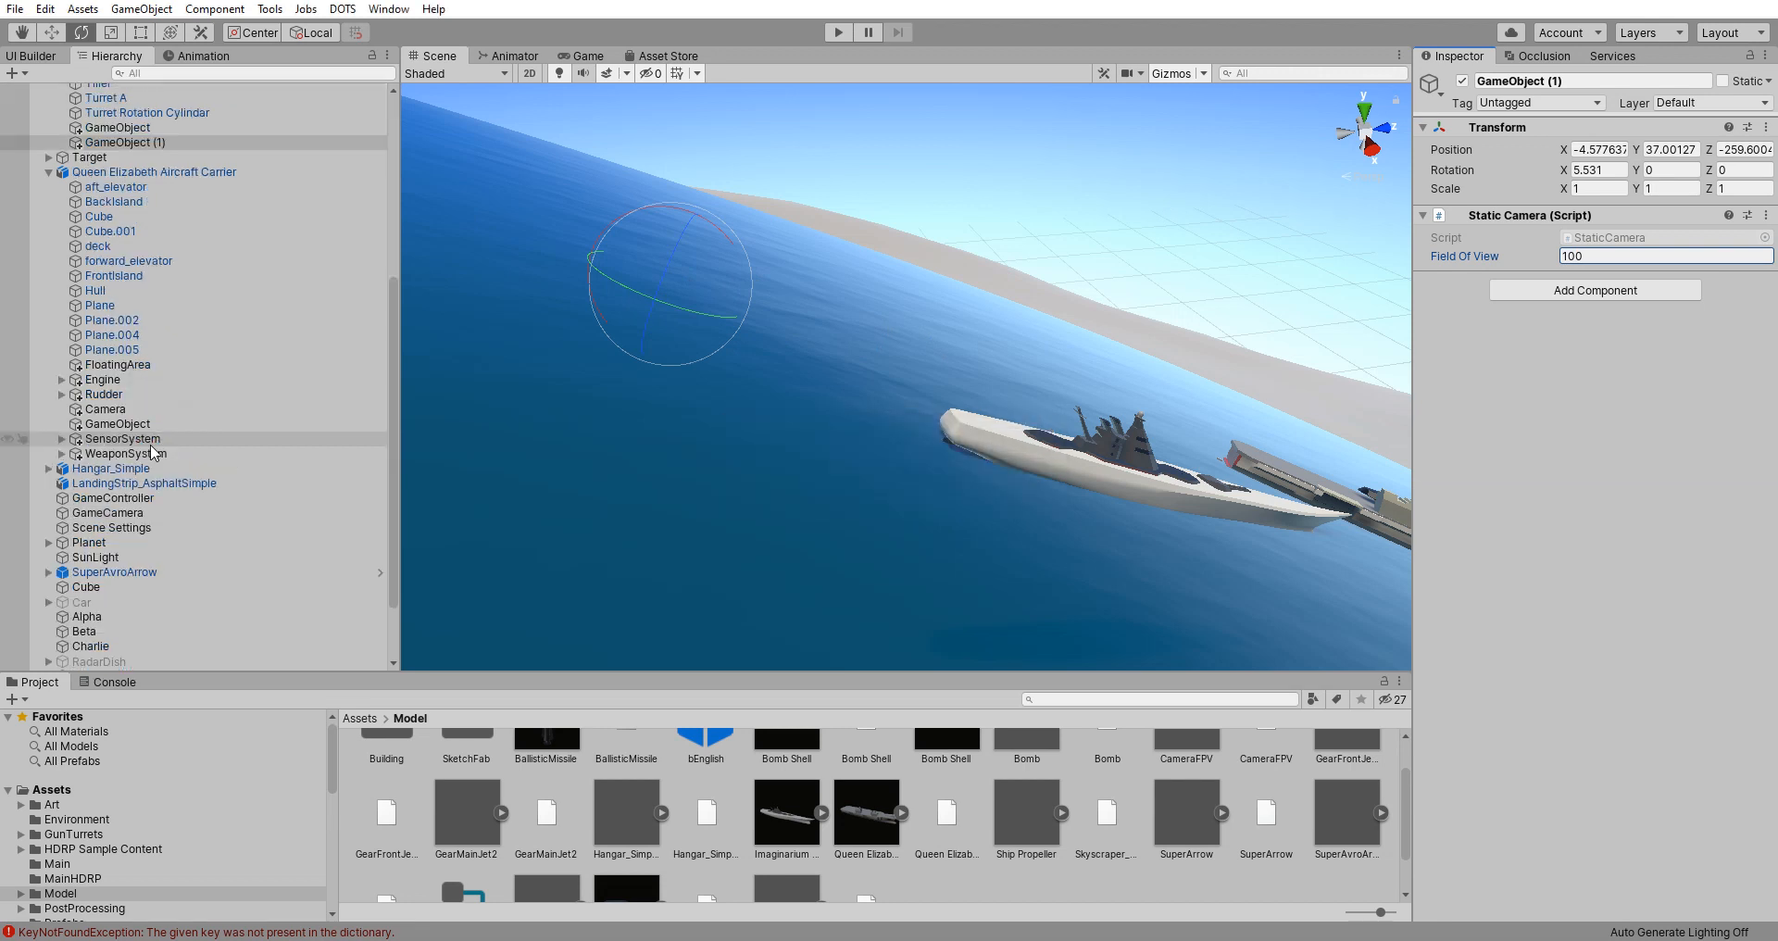
pyautogui.scroll(-2, 154, 453)
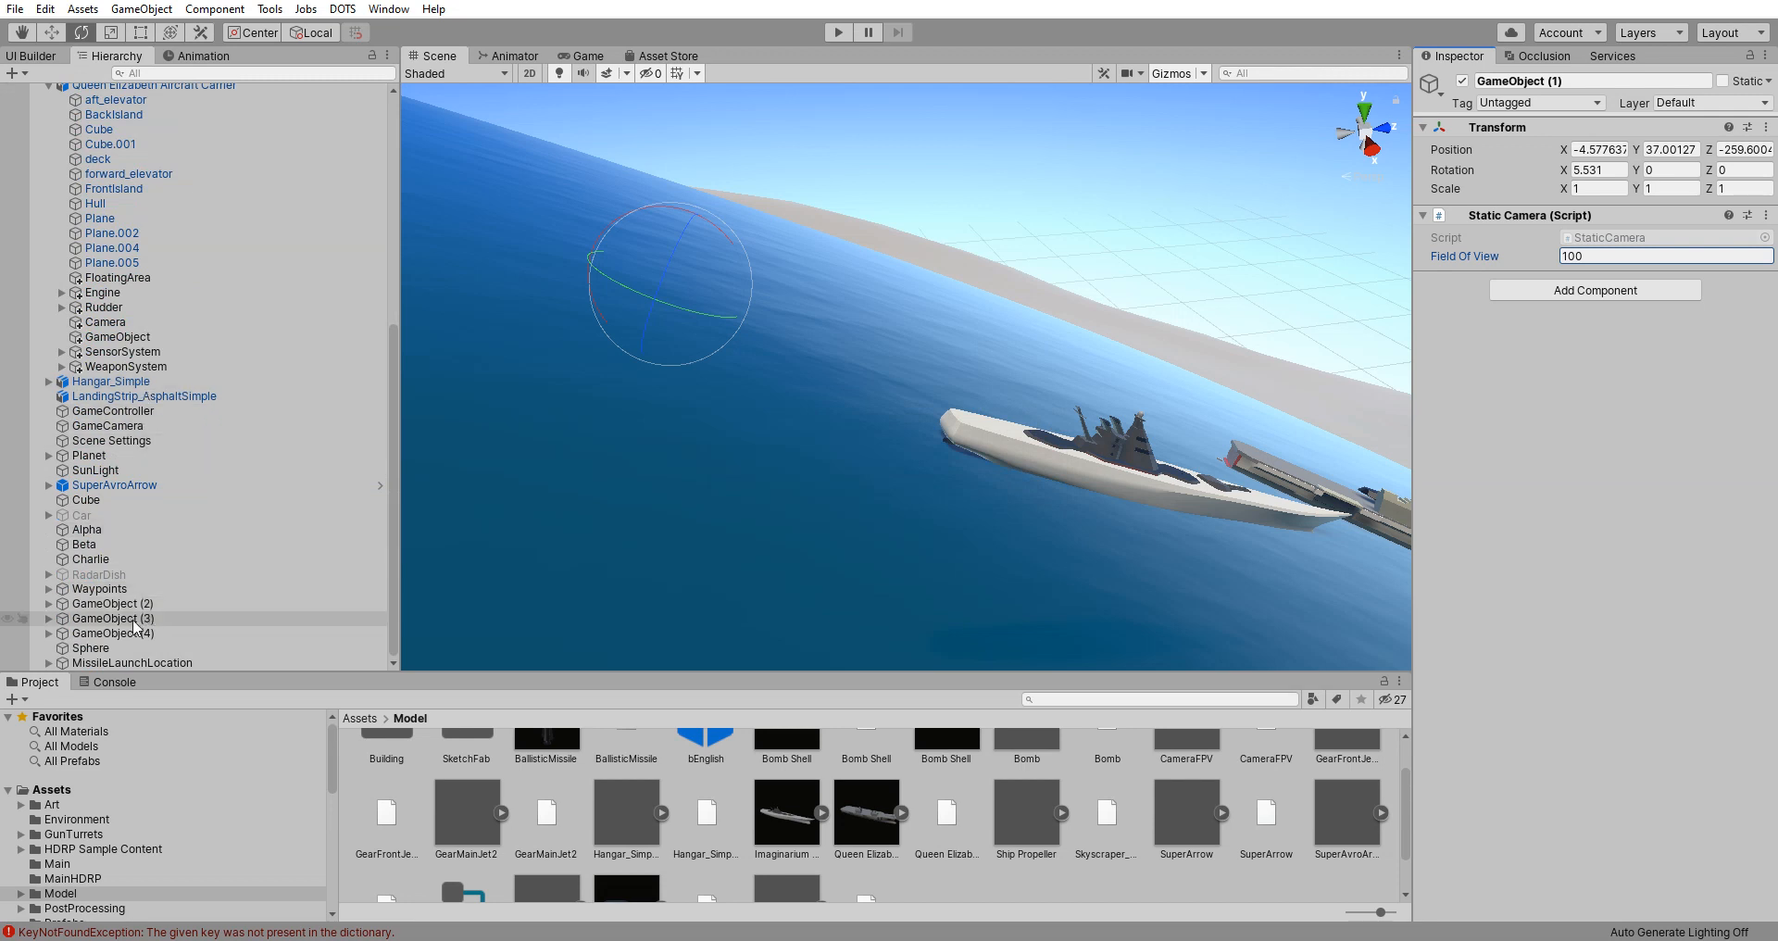
pyautogui.click(132, 412)
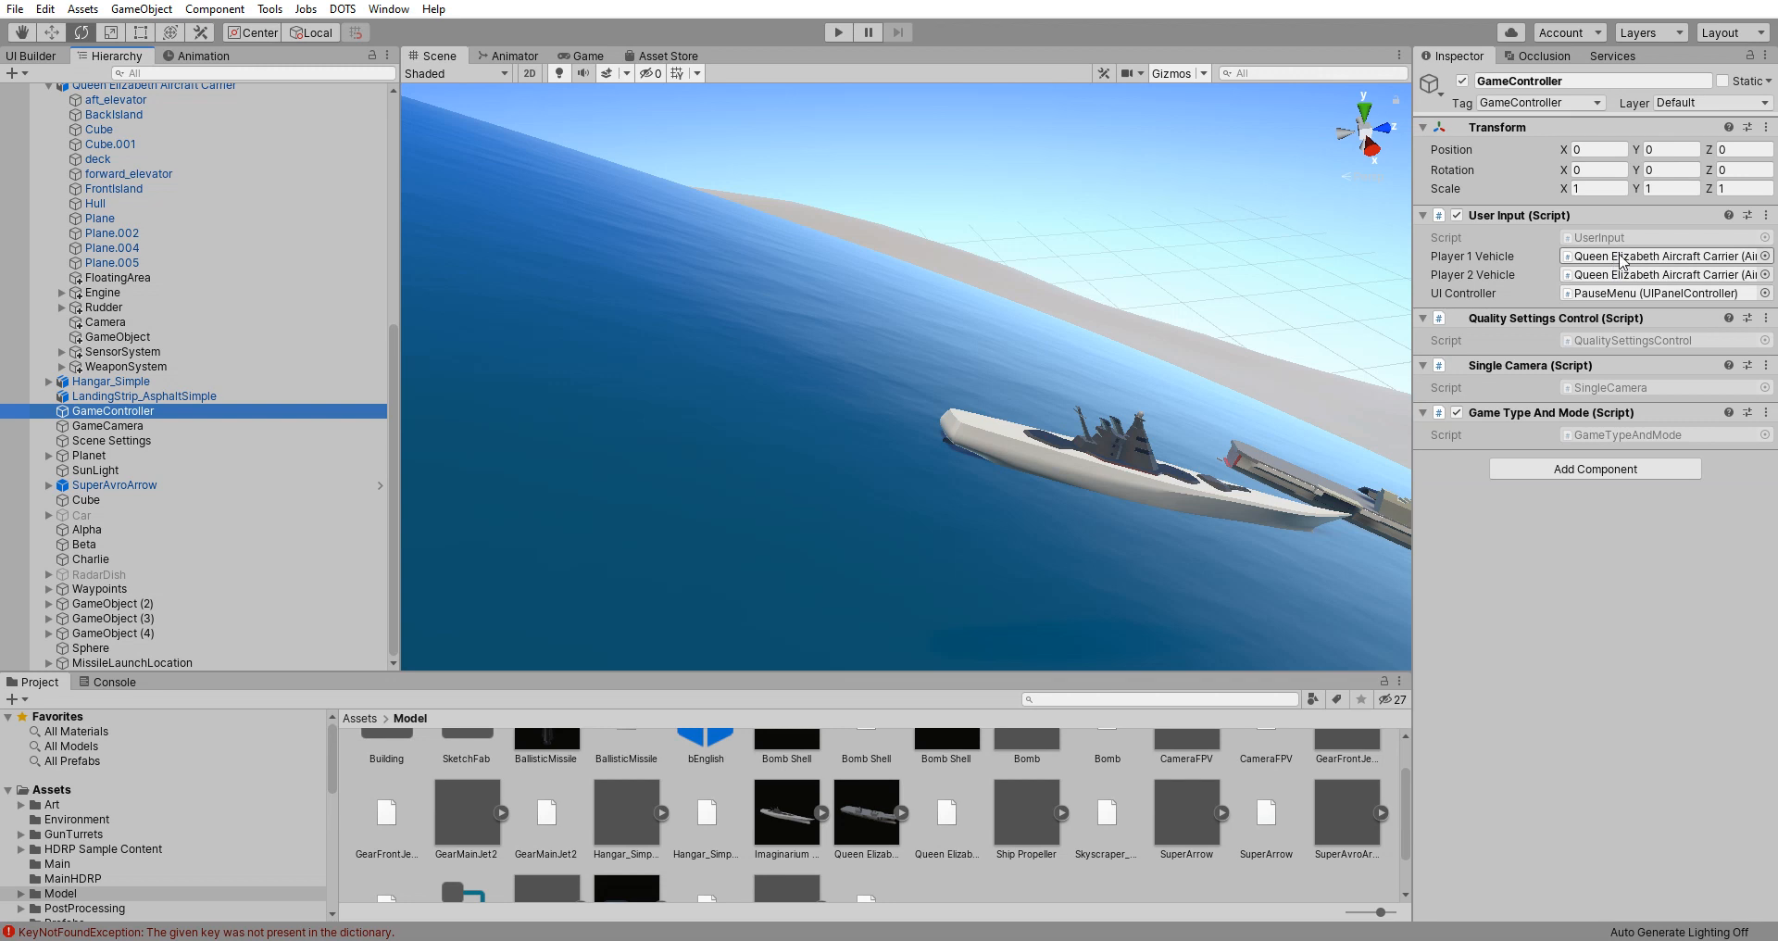
pyautogui.scroll(10, 181, 399)
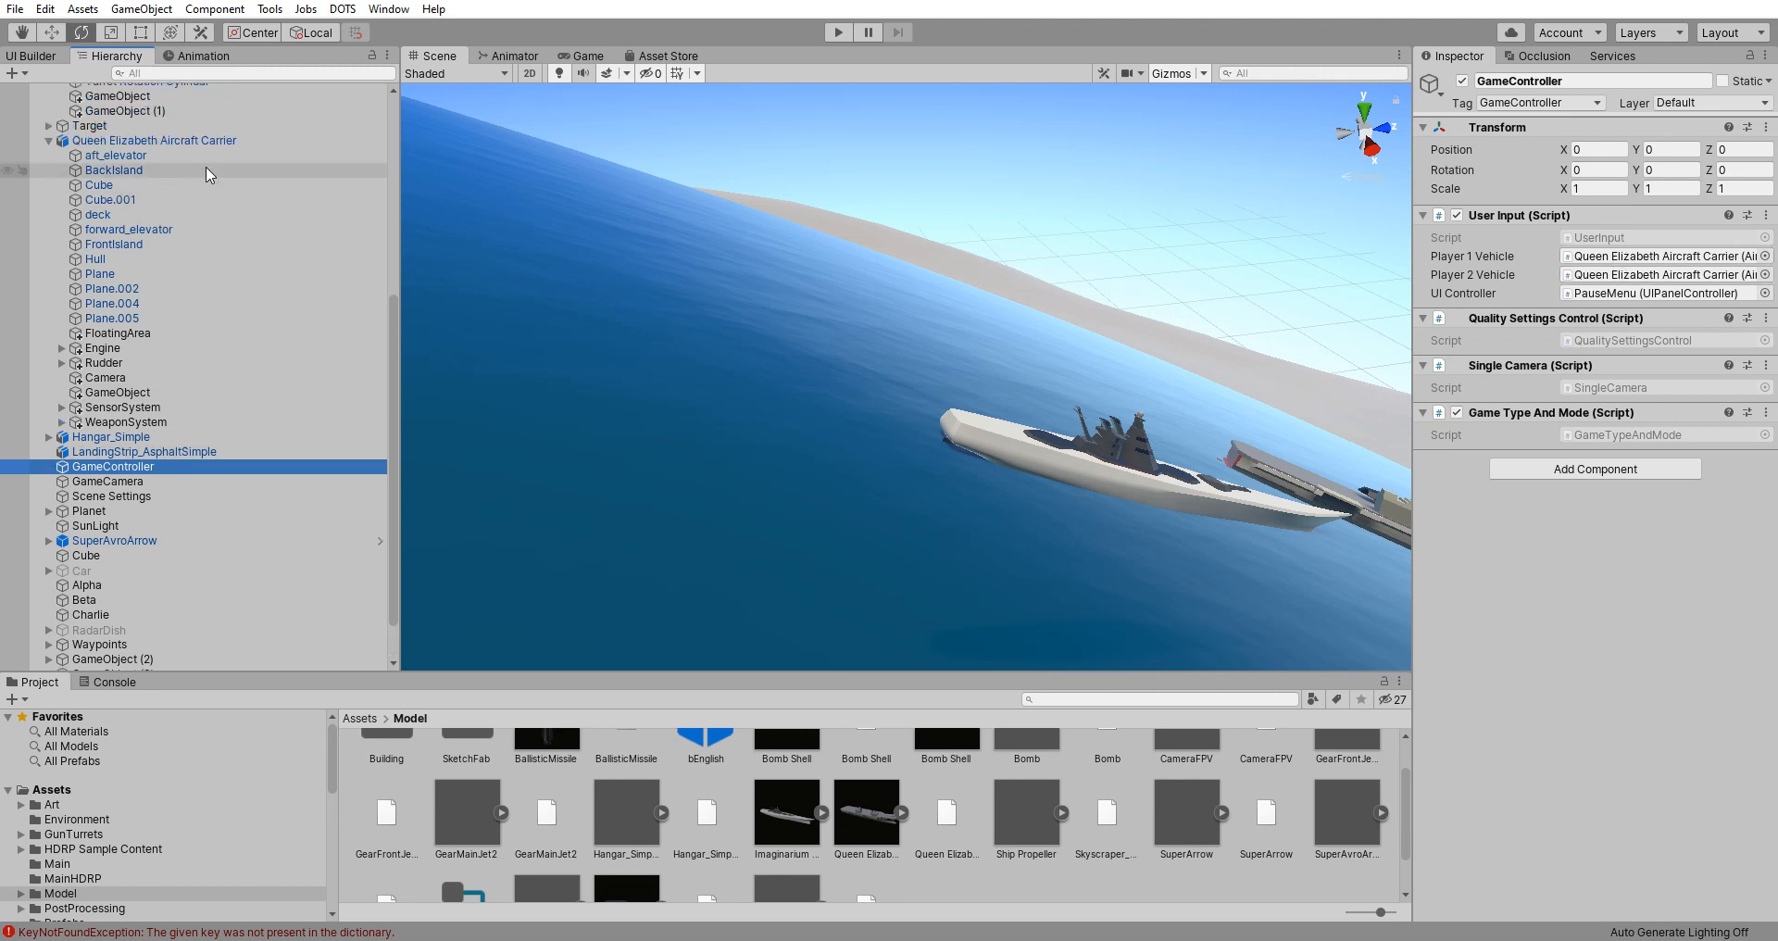
pyautogui.moveTo(148, 122); pyautogui.dragTo(1616, 257)
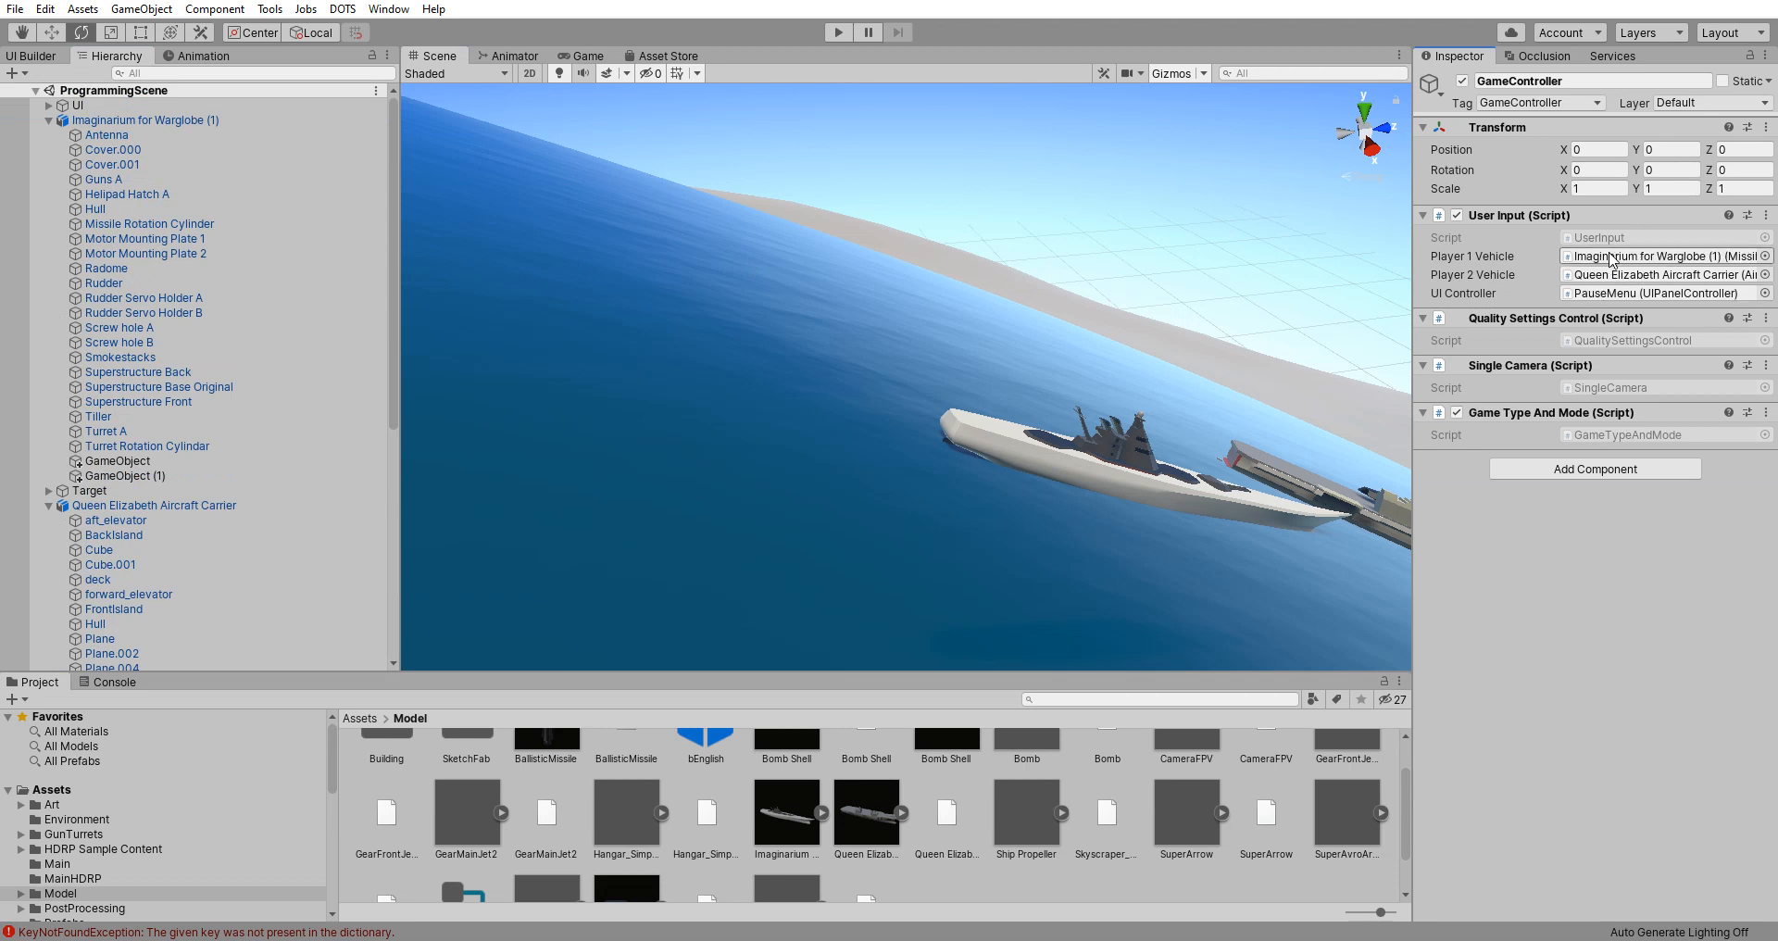
# Step: Run the scene in play mode, switch to the ShareX window and open its capture options
pyautogui.click(840, 33)
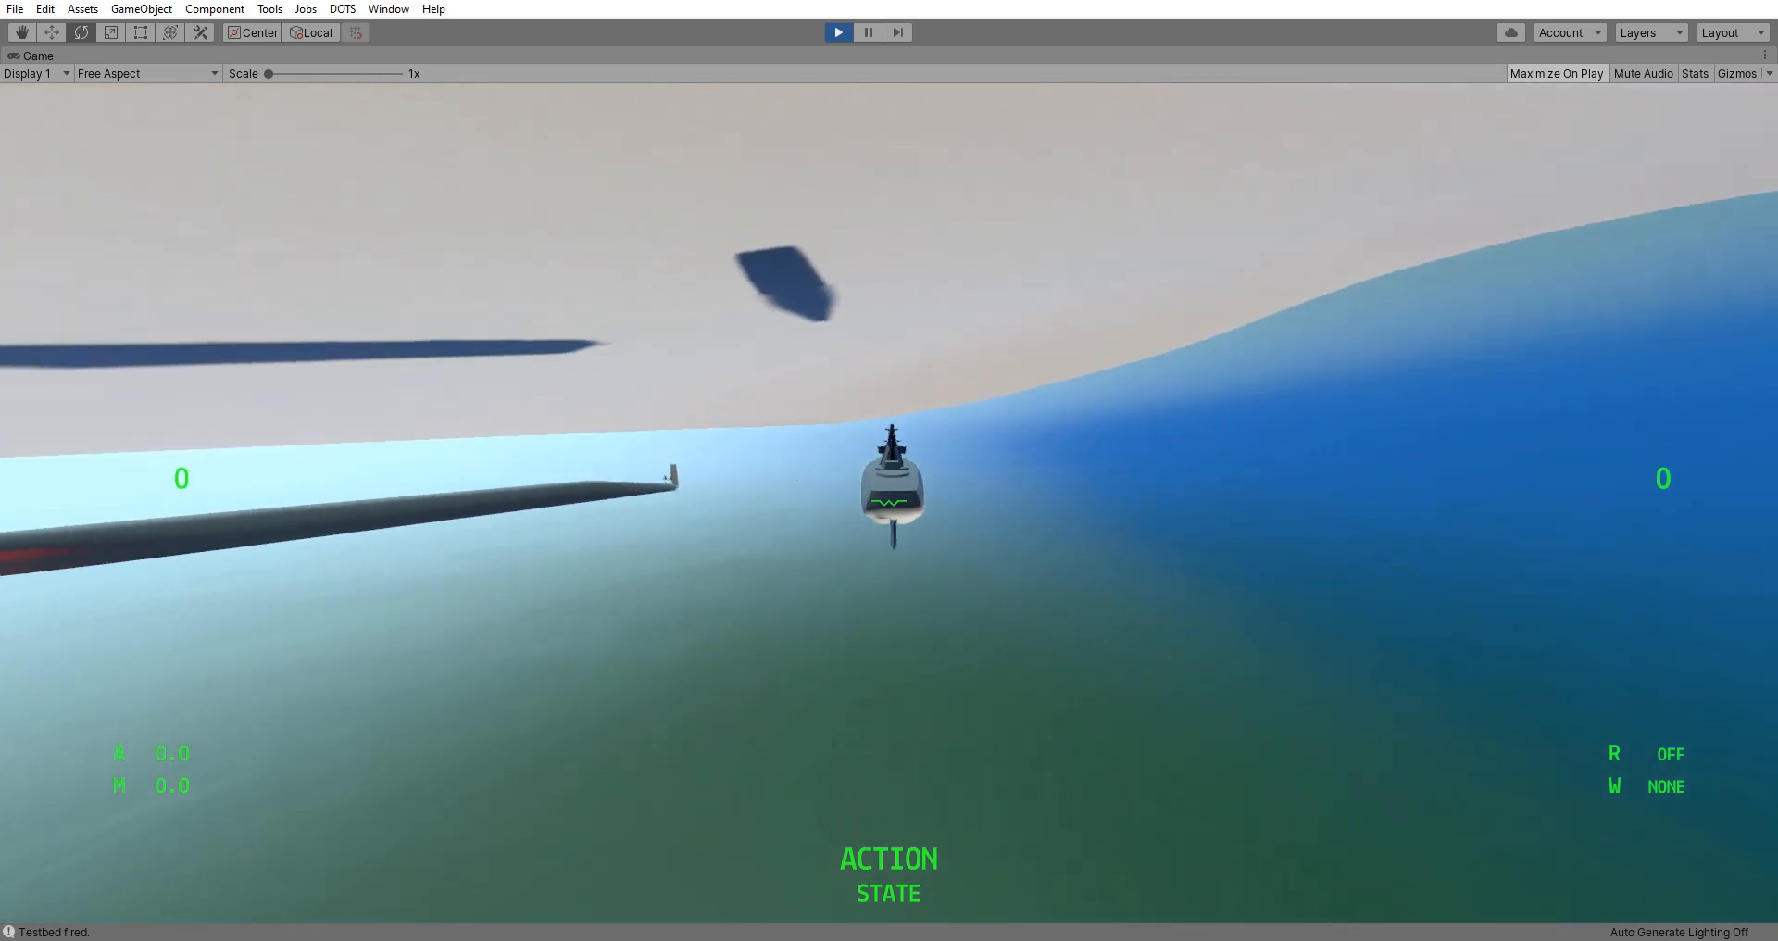
pyautogui.click(1104, 940)
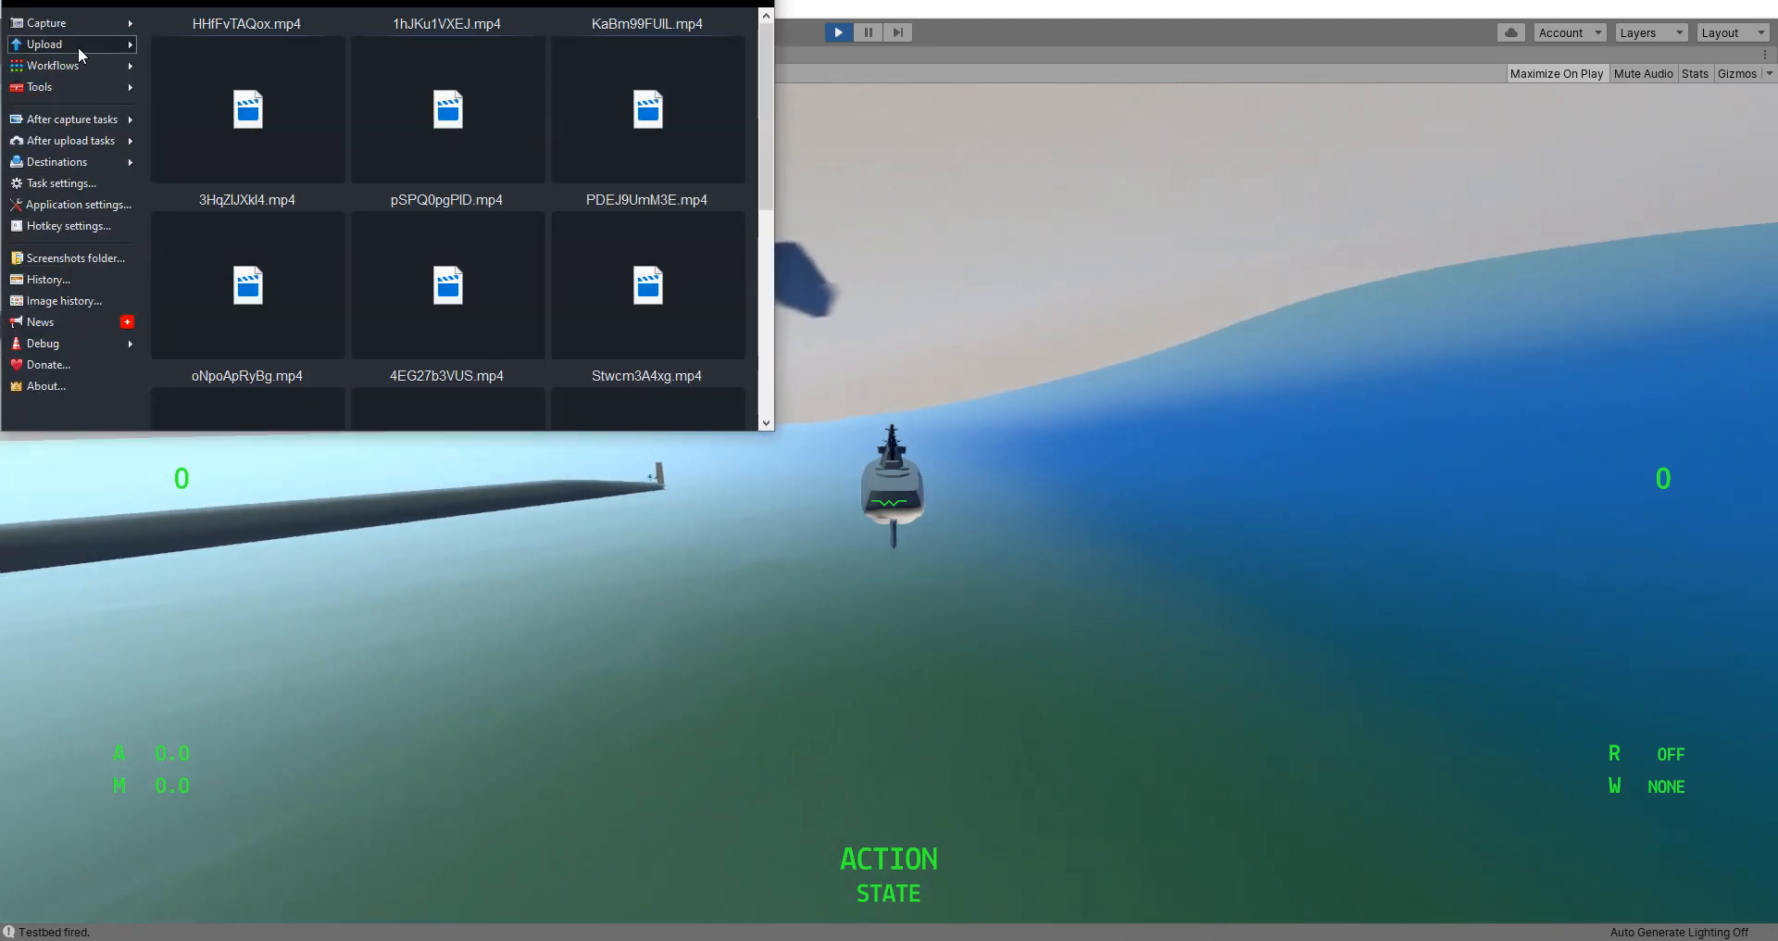
pyautogui.moveTo(84, 24)
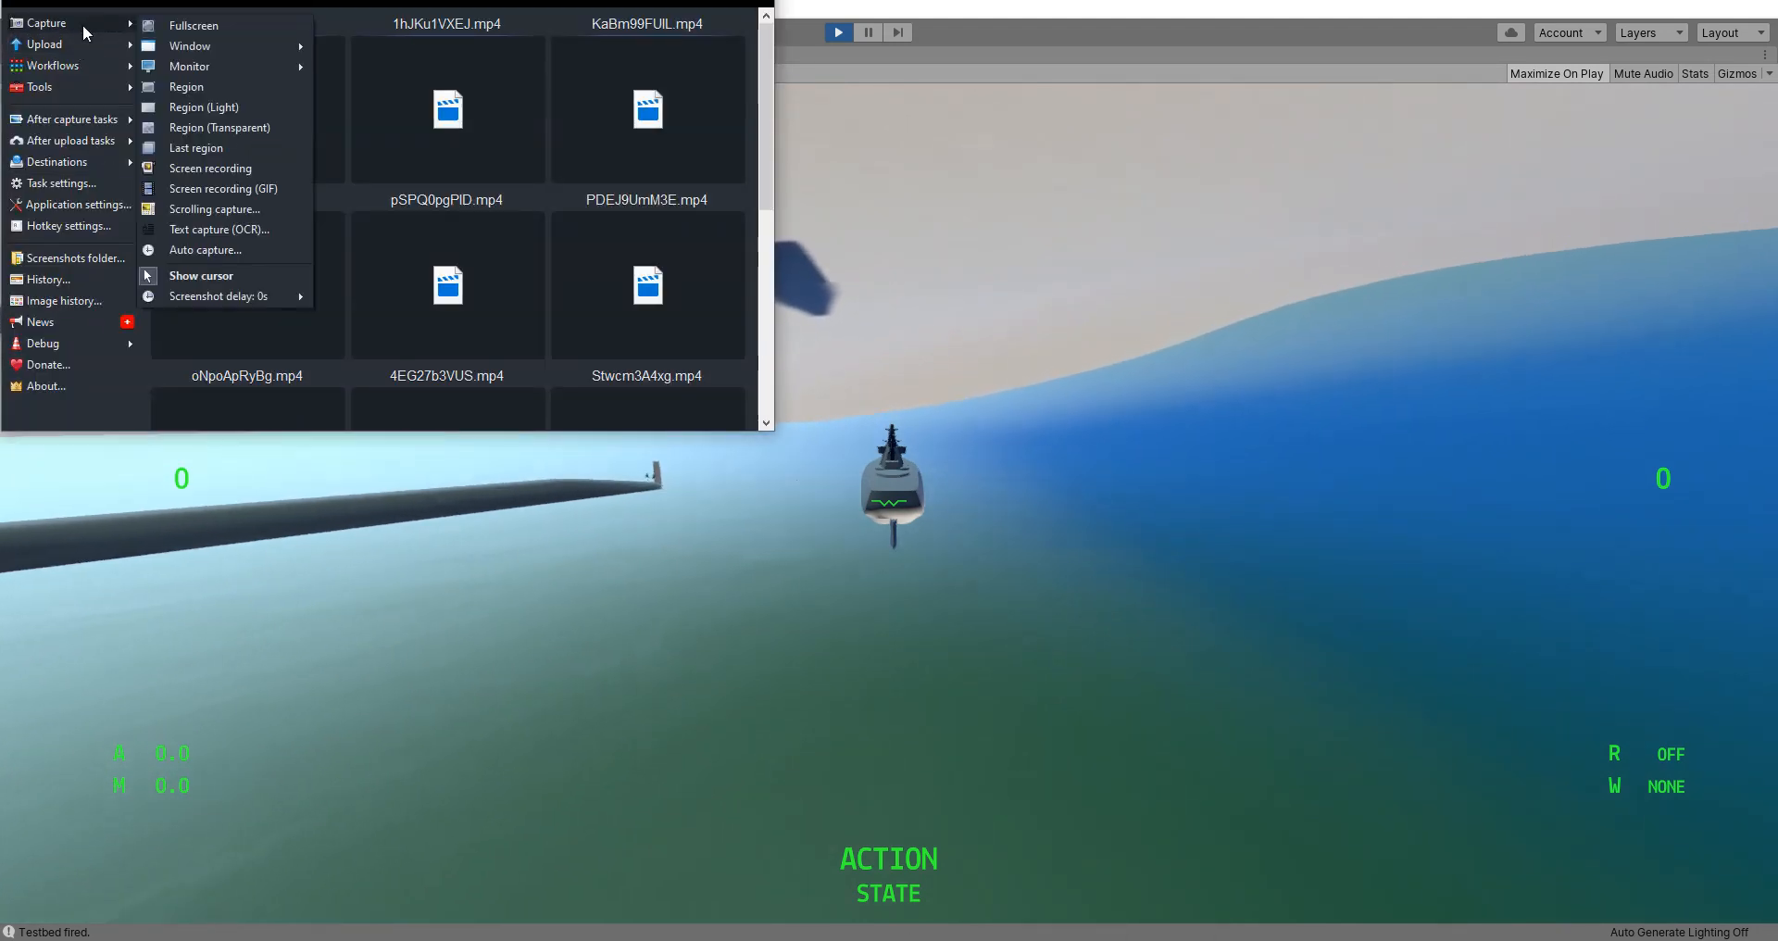